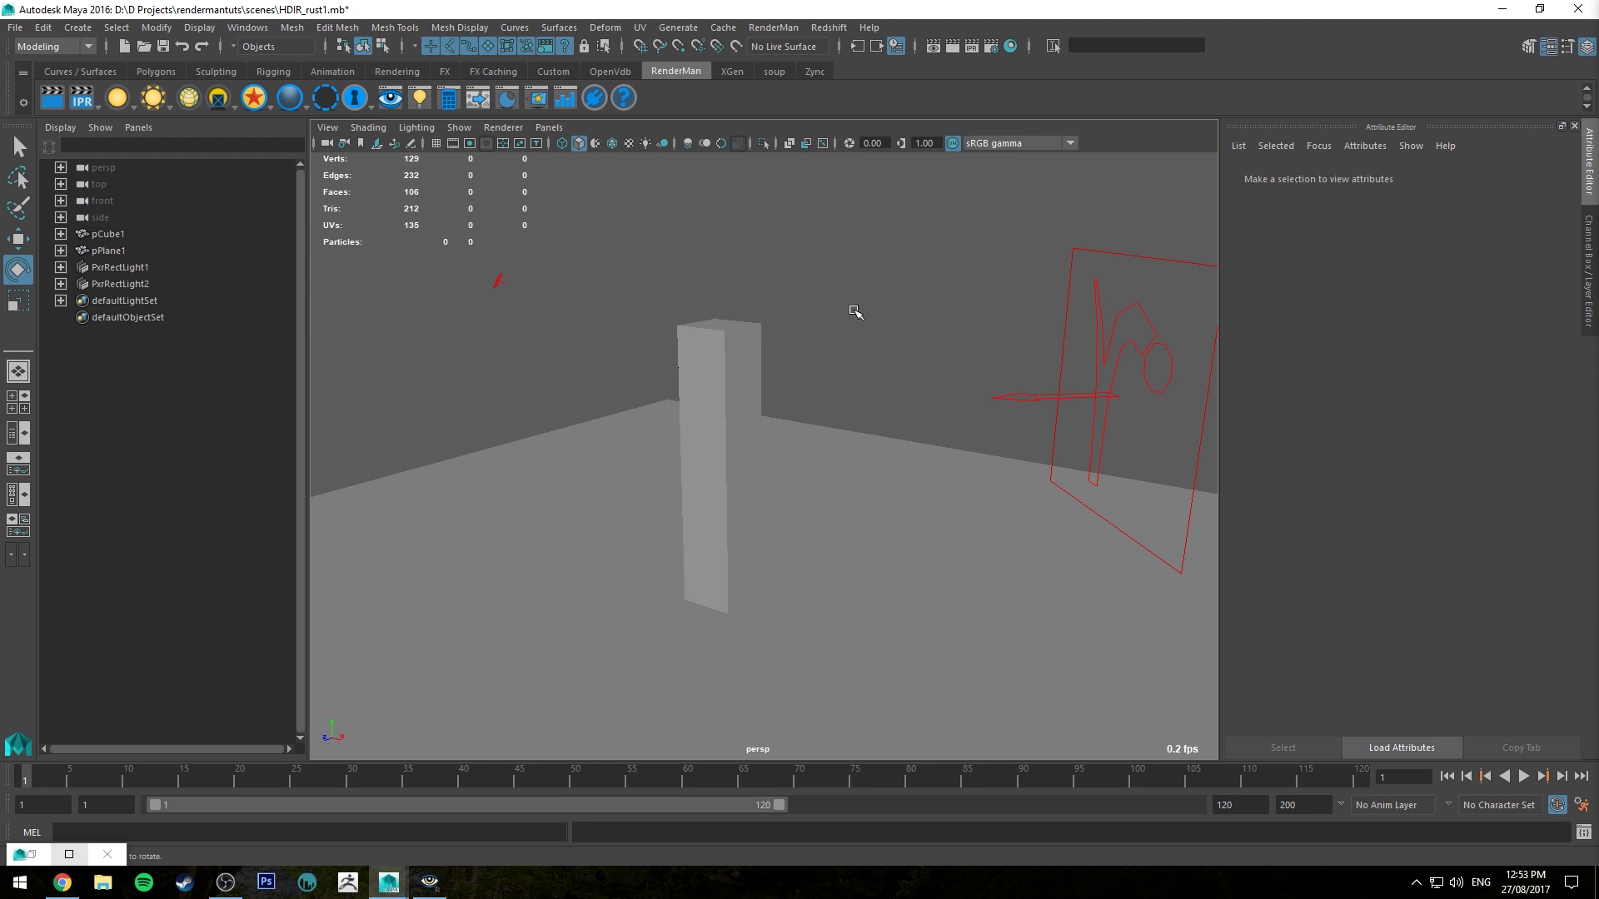
Step: Examine the cube's dimensions and the intensity, exposure and temperature settings of the two rectangular lights
left_click(750, 403)
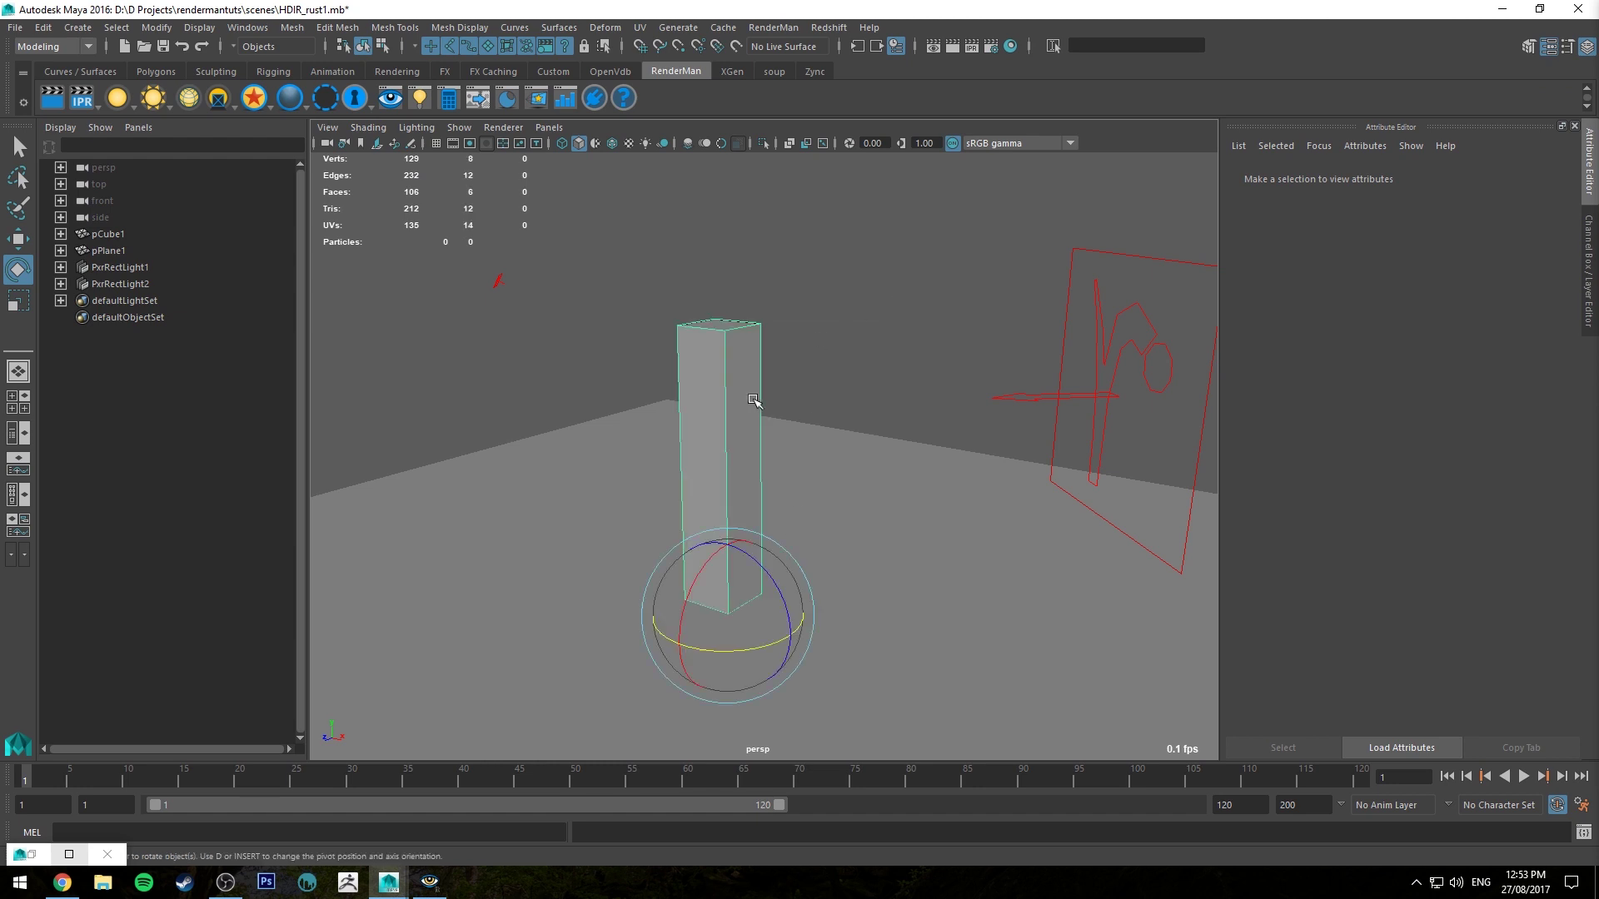
left_click(1586, 235)
left_click(1426, 364)
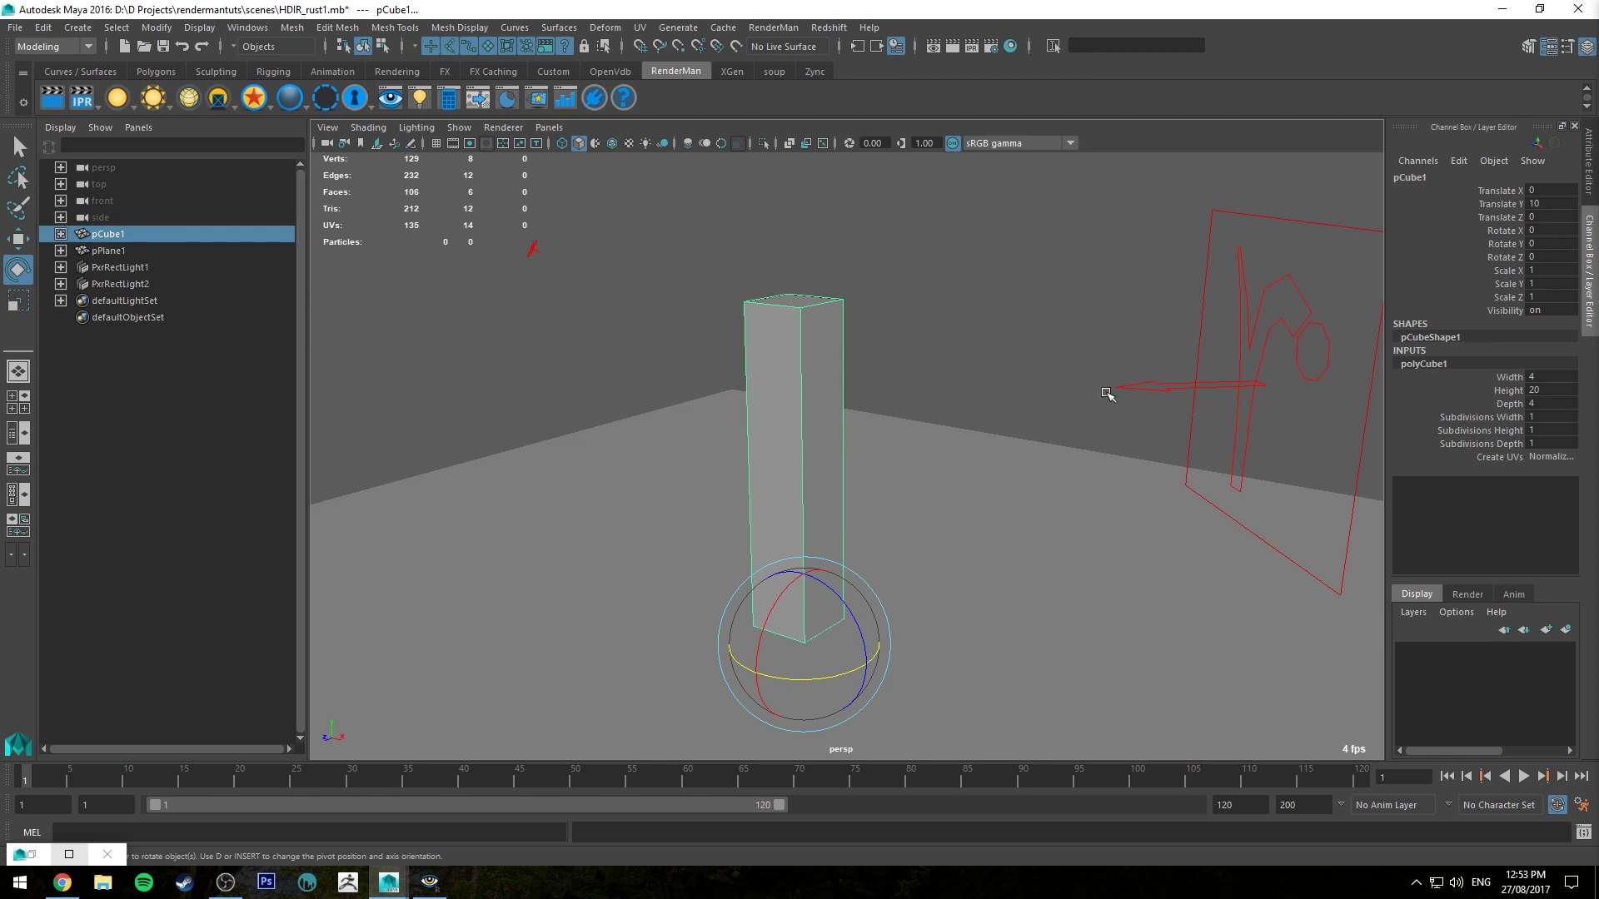
left_click(1052, 353)
left_click(776, 317)
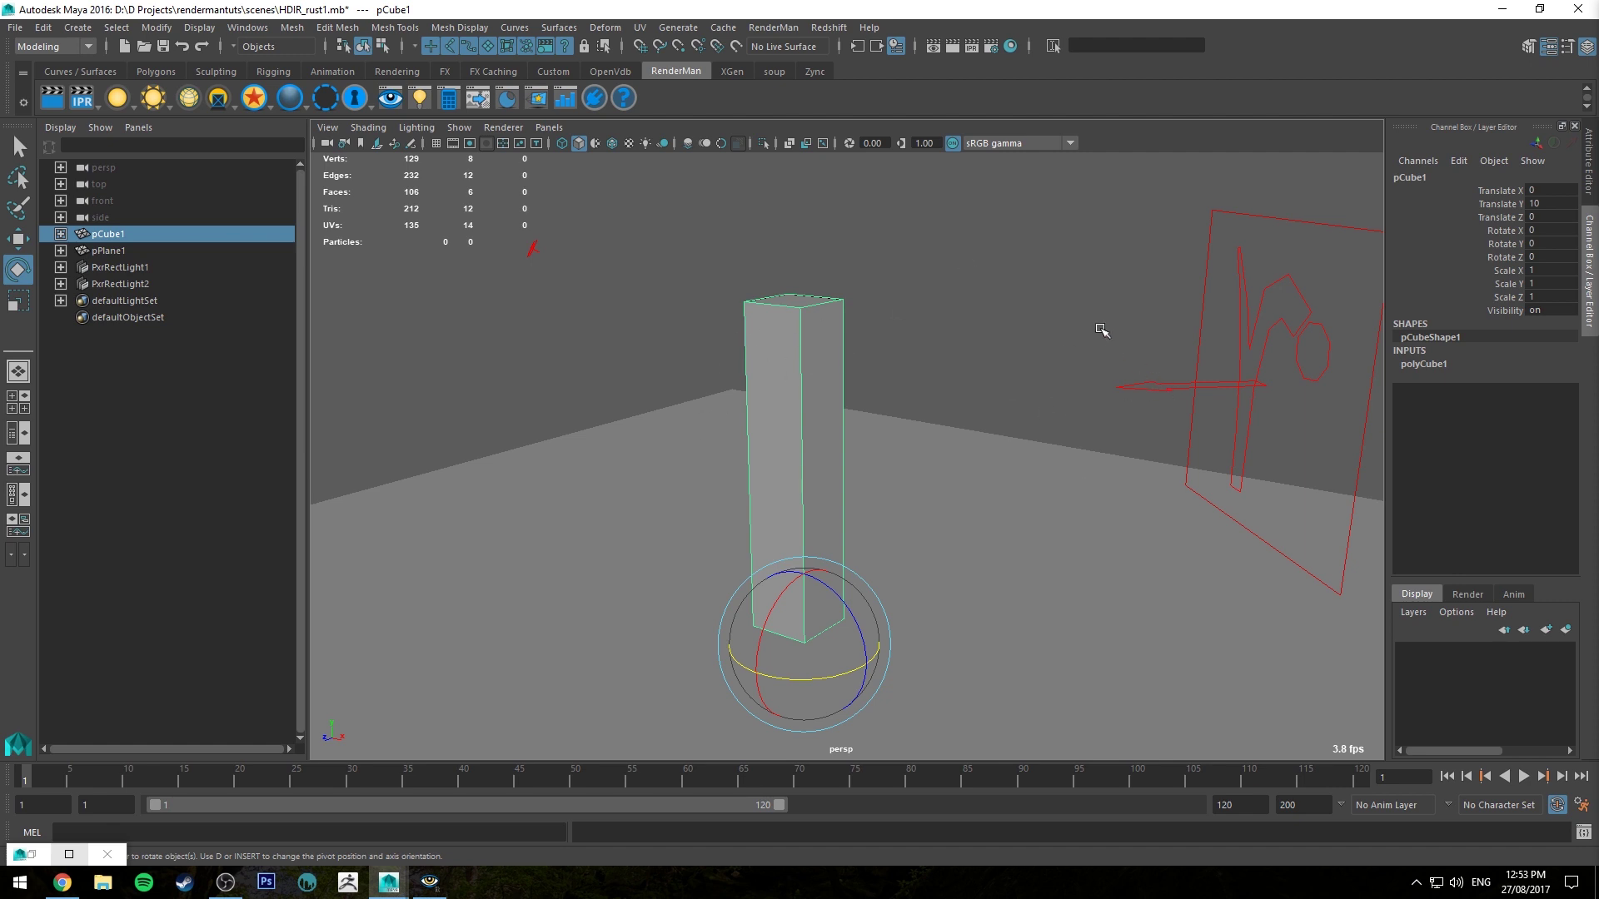
left_click(532, 248)
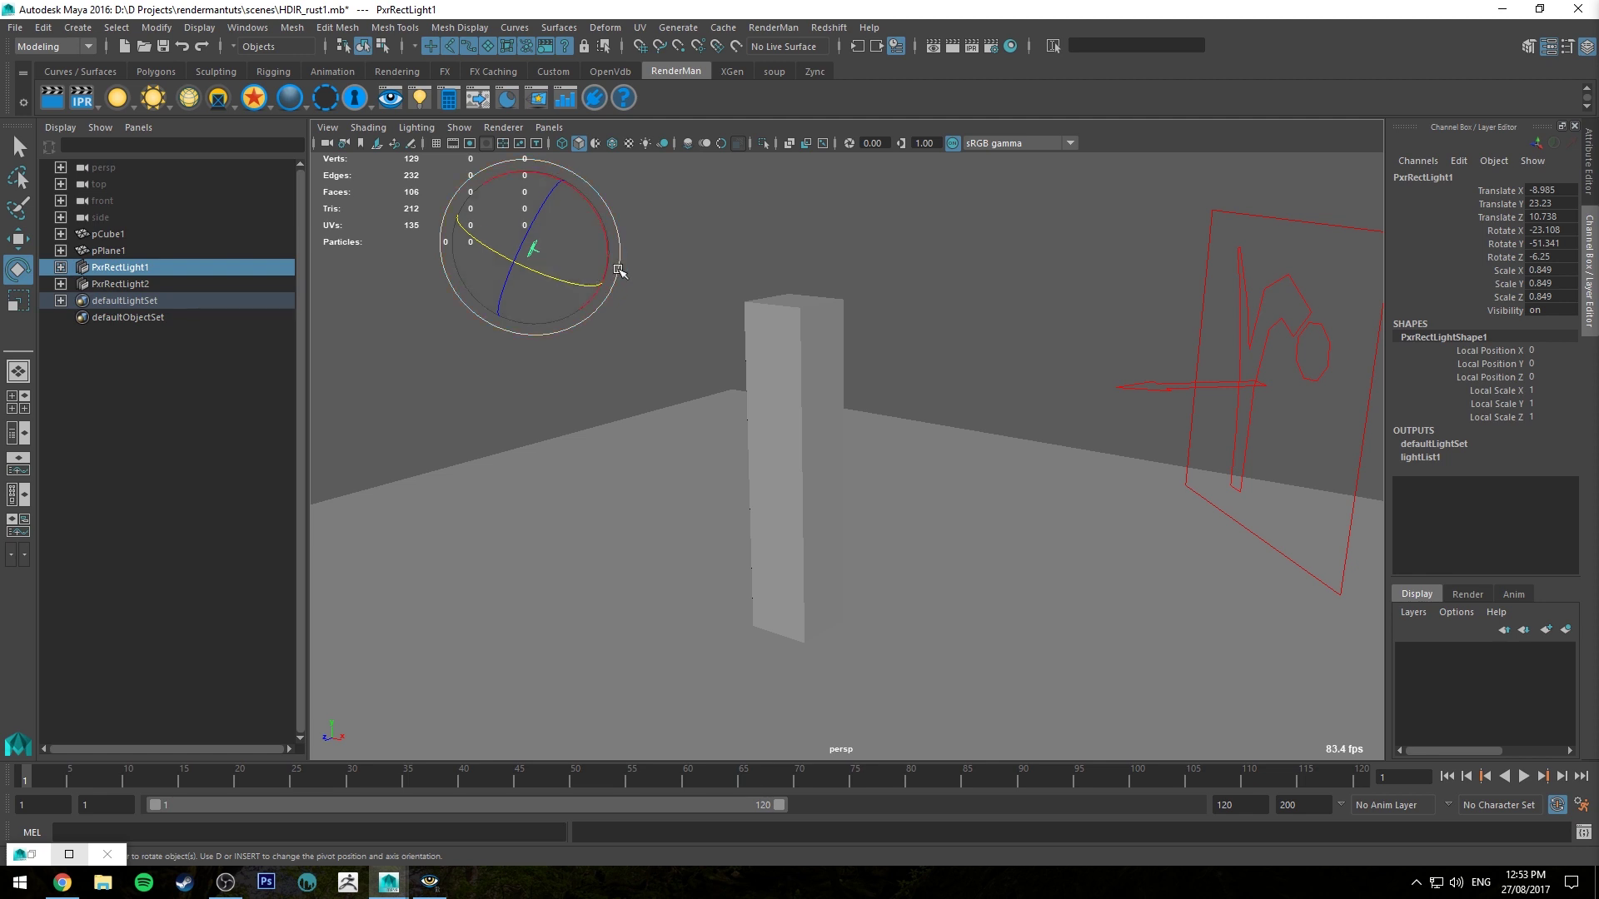
left_click(1590, 163)
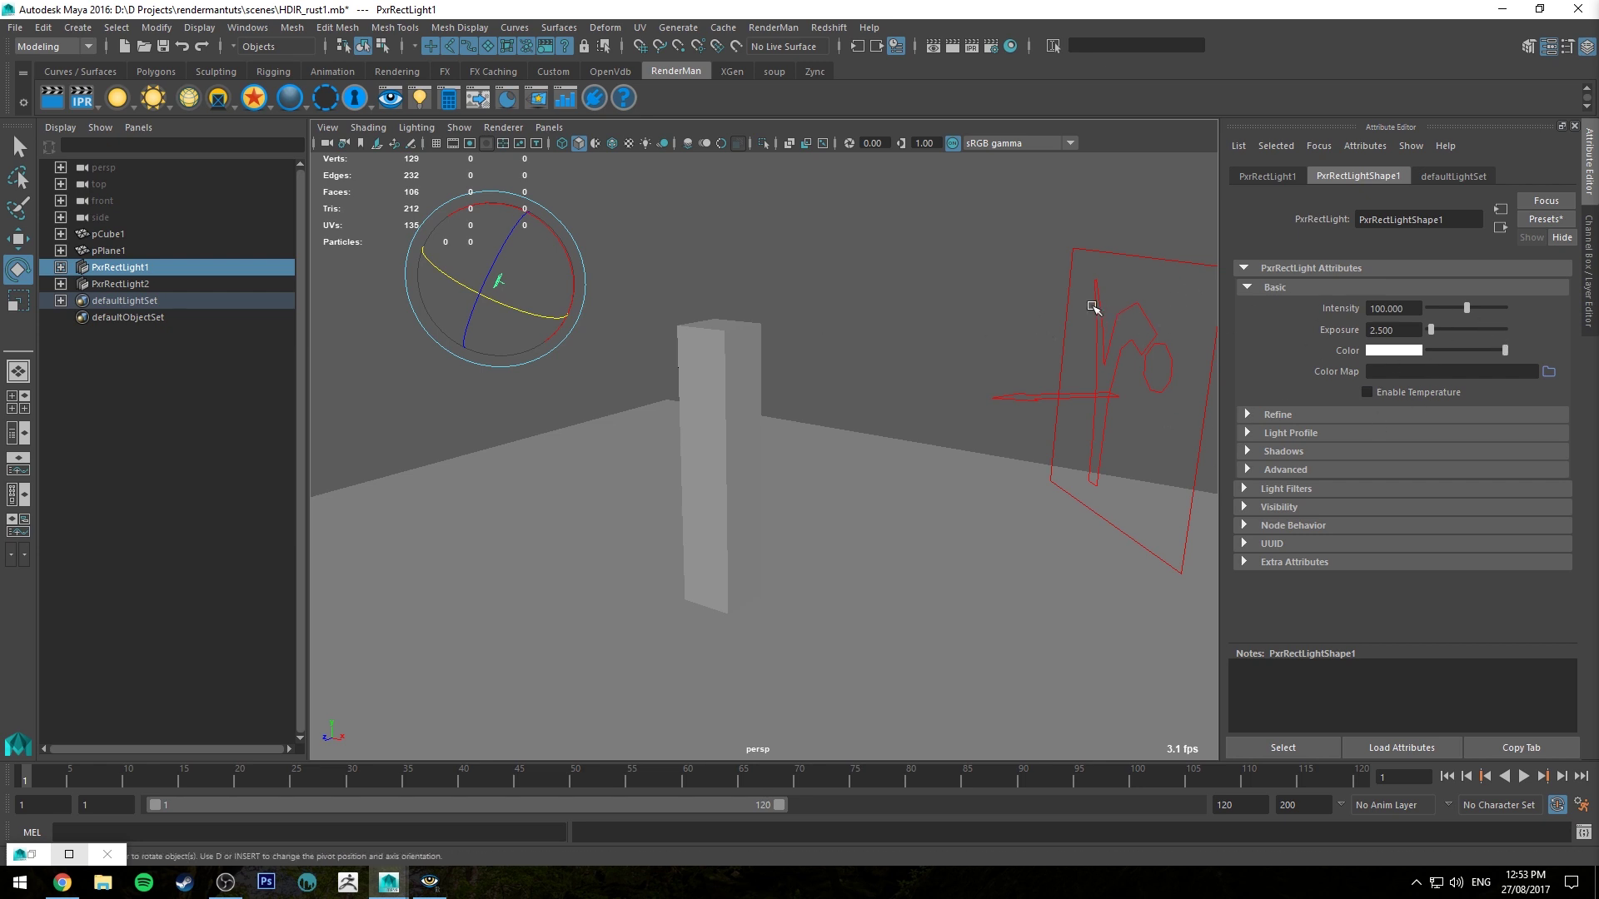
left_click(1015, 231)
left_click_drag(1015, 230, 1116, 325)
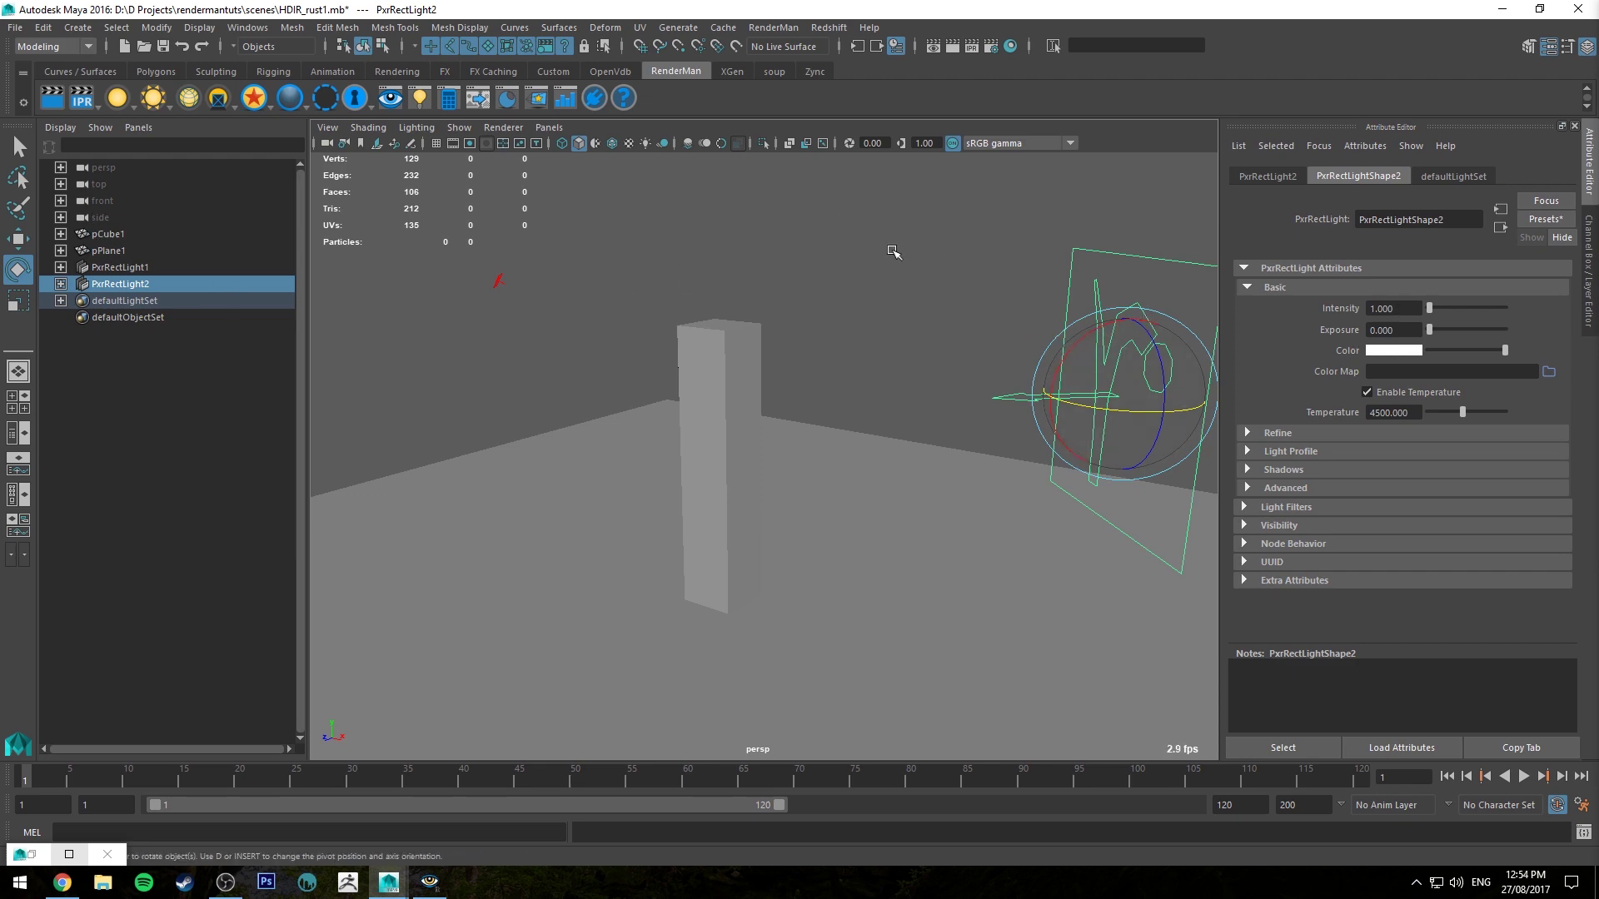
left_click(930, 249)
Step: Switch to the IPR render window to examine the lighting on the pillar, and return to Maya
key("alt+Tab")
left_click_drag(607, 185, 782, 322)
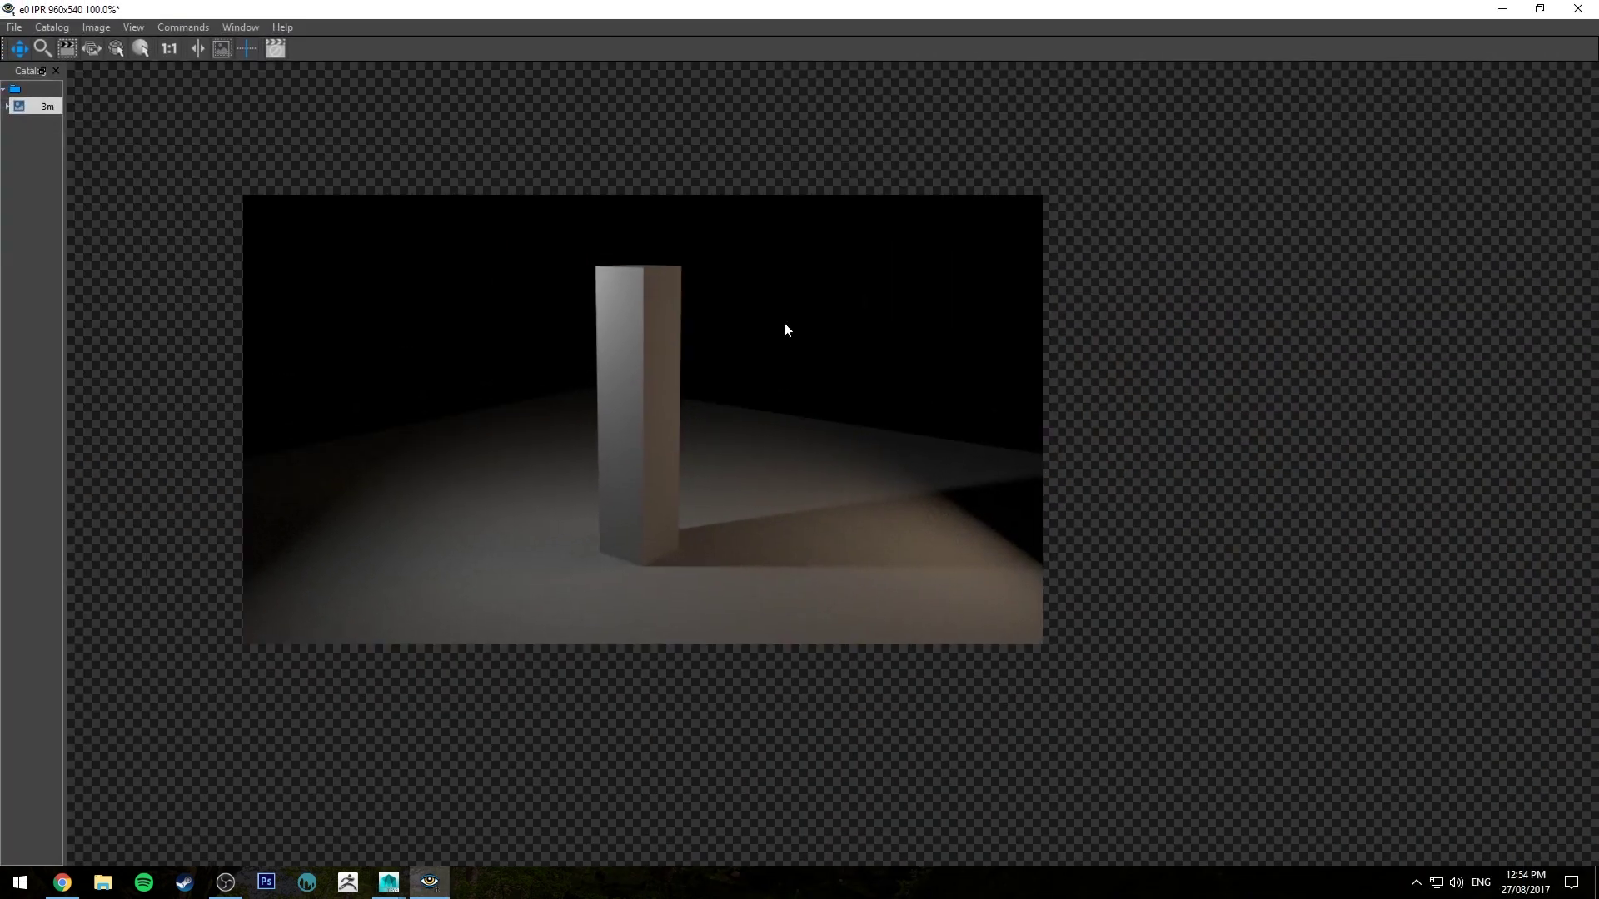
scroll(623, 308, "up", 2)
left_click_drag(647, 248, 846, 322)
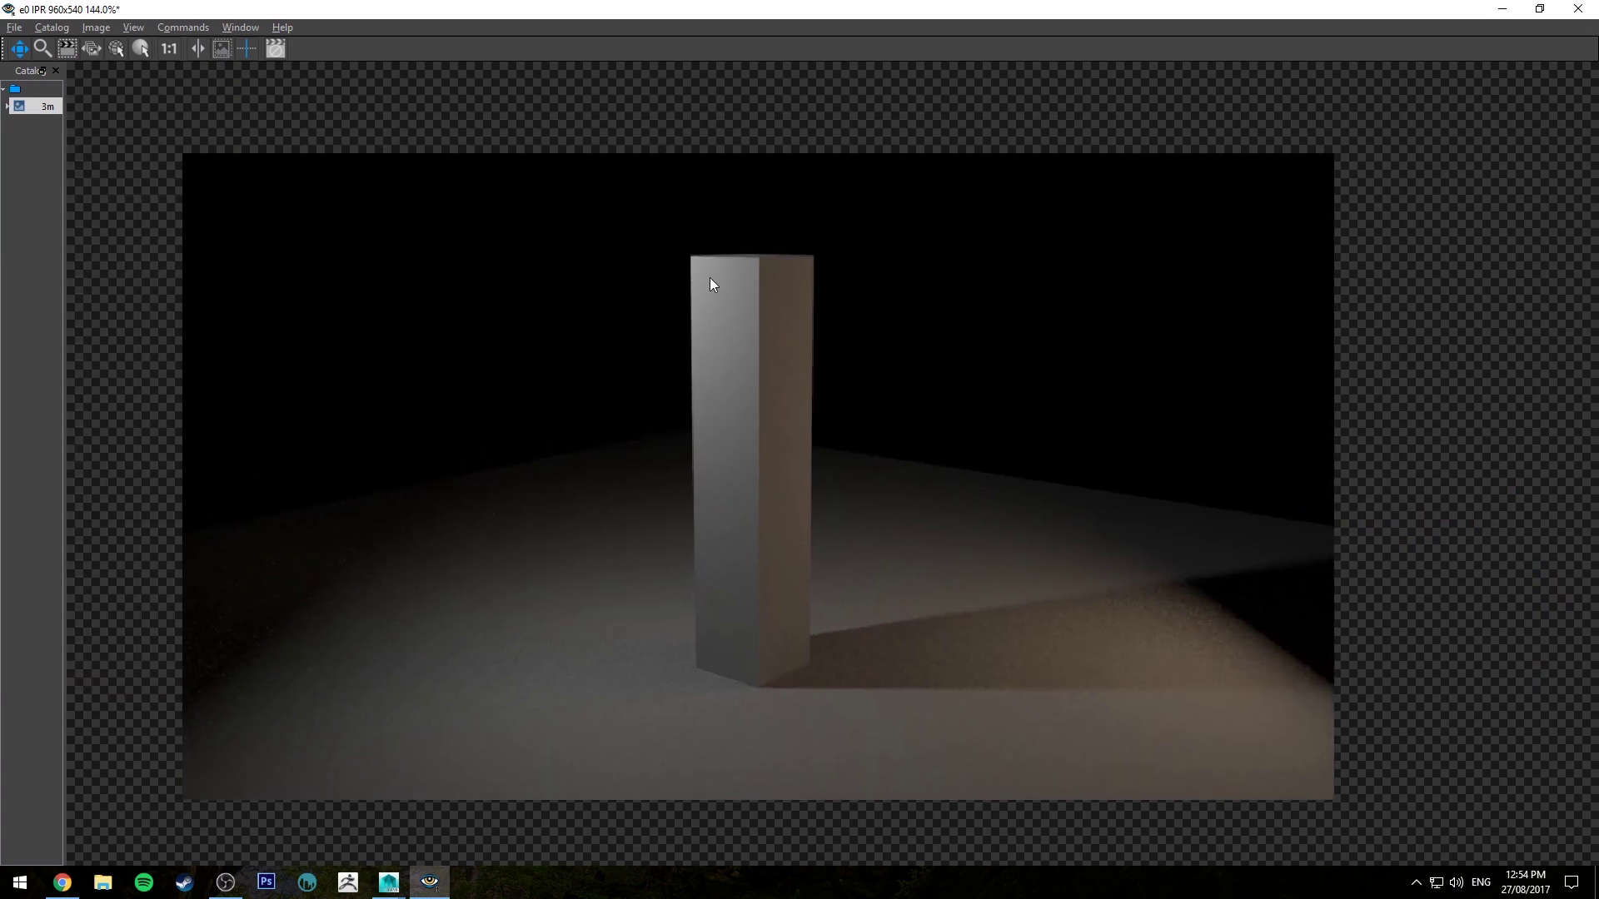
key("alt+Tab")
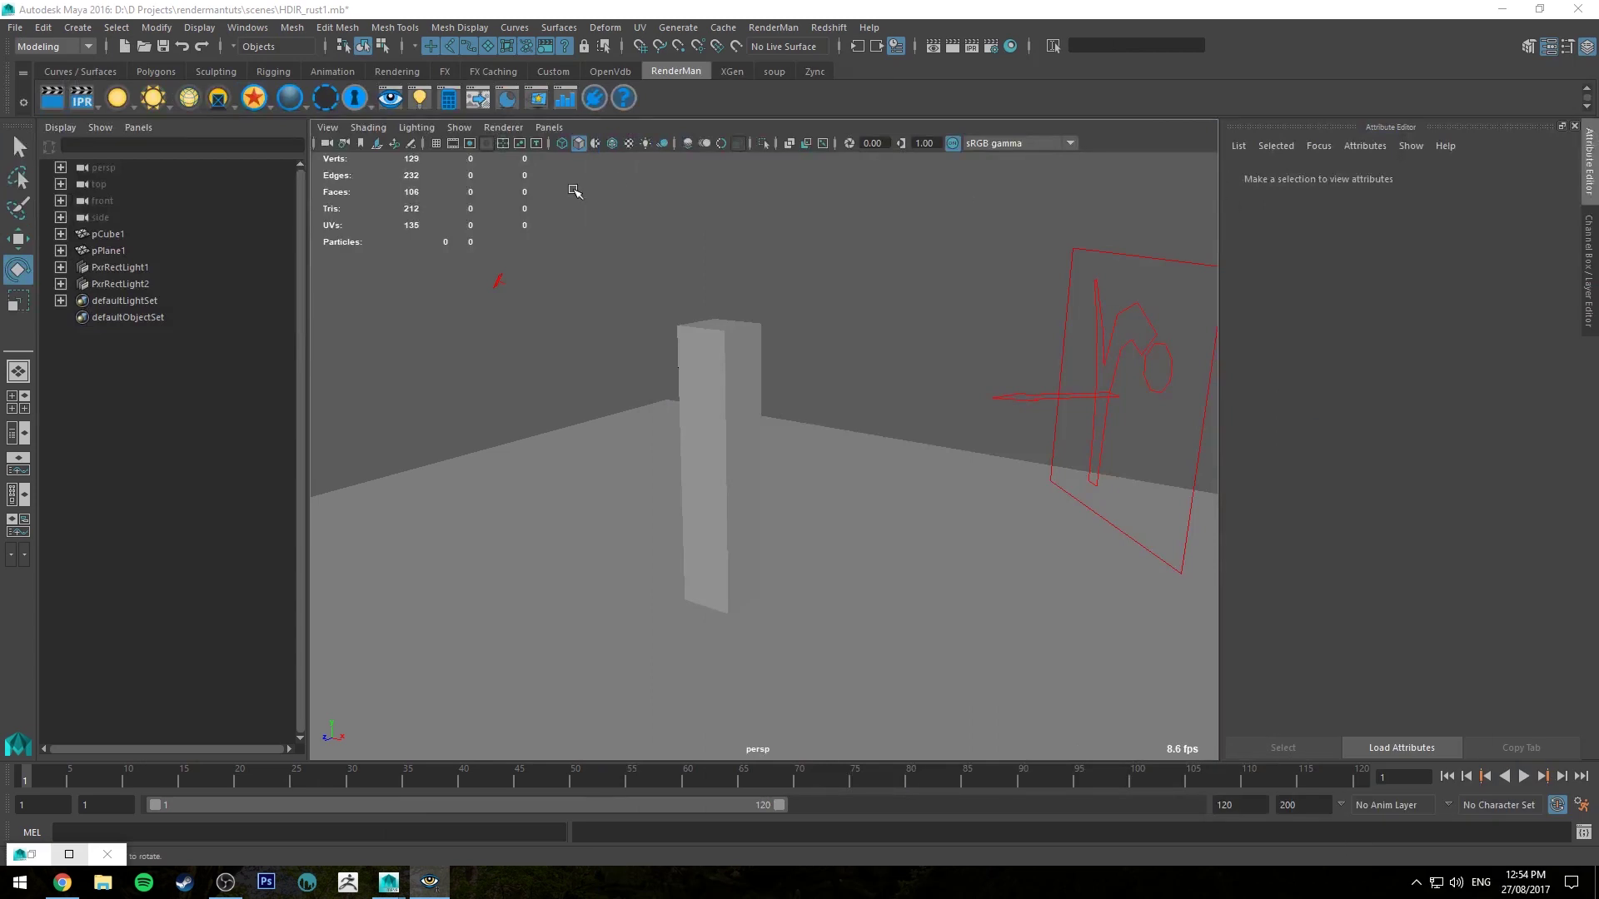
Step: Assign a new PxrLayerSurface material to the tall cube
left_click(503, 287)
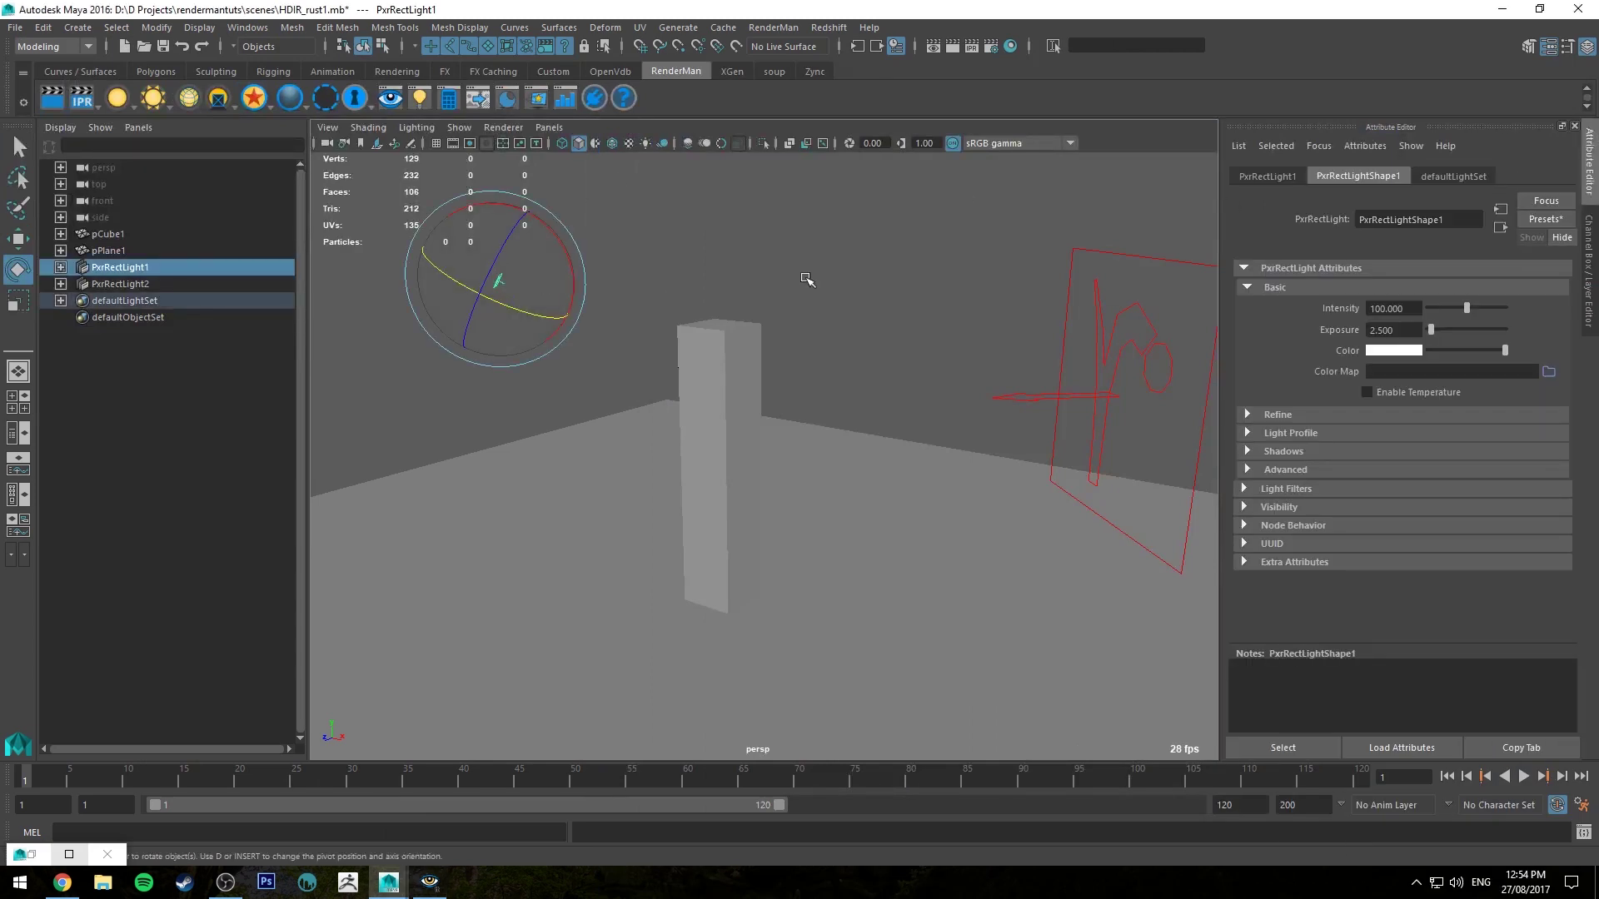
left_click(811, 346)
left_click(714, 350)
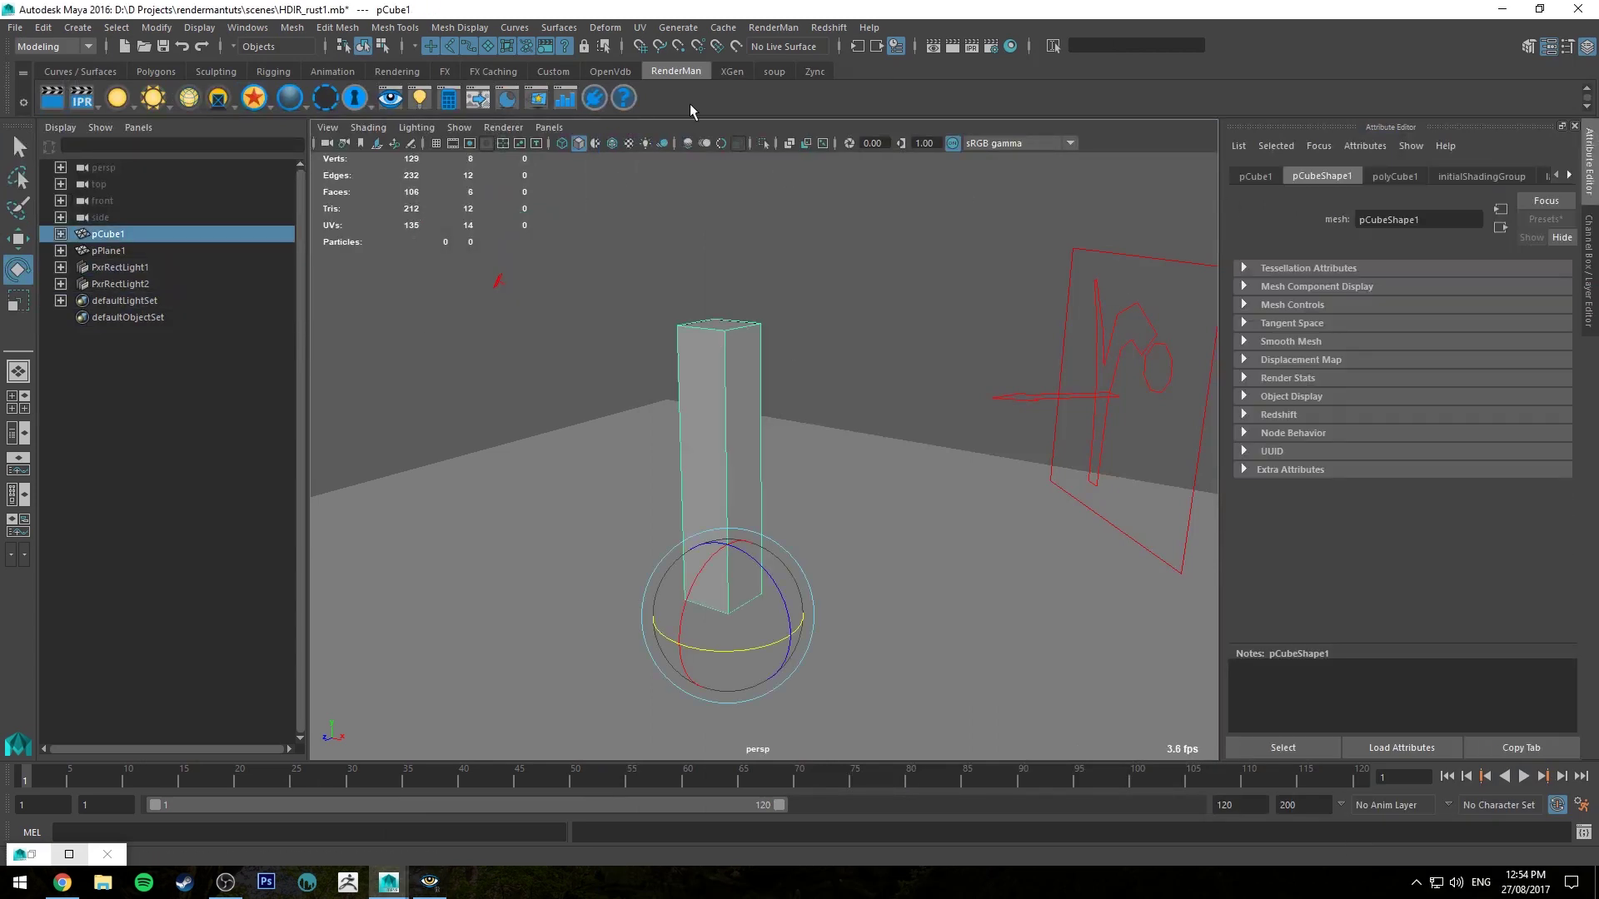
right_click(258, 98)
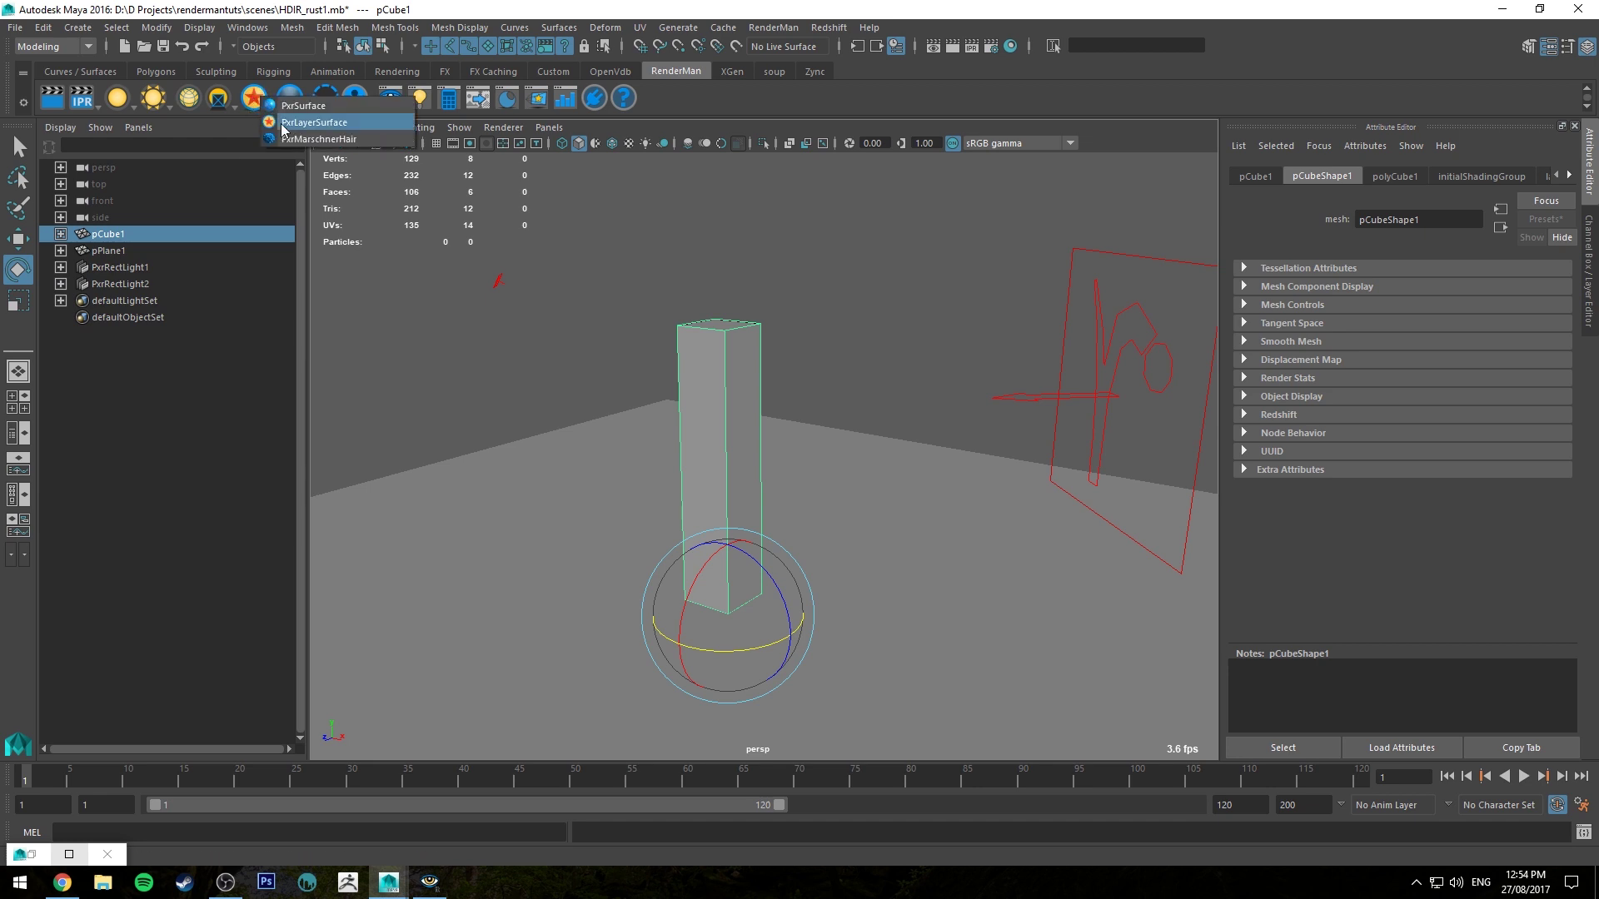
left_click(283, 123)
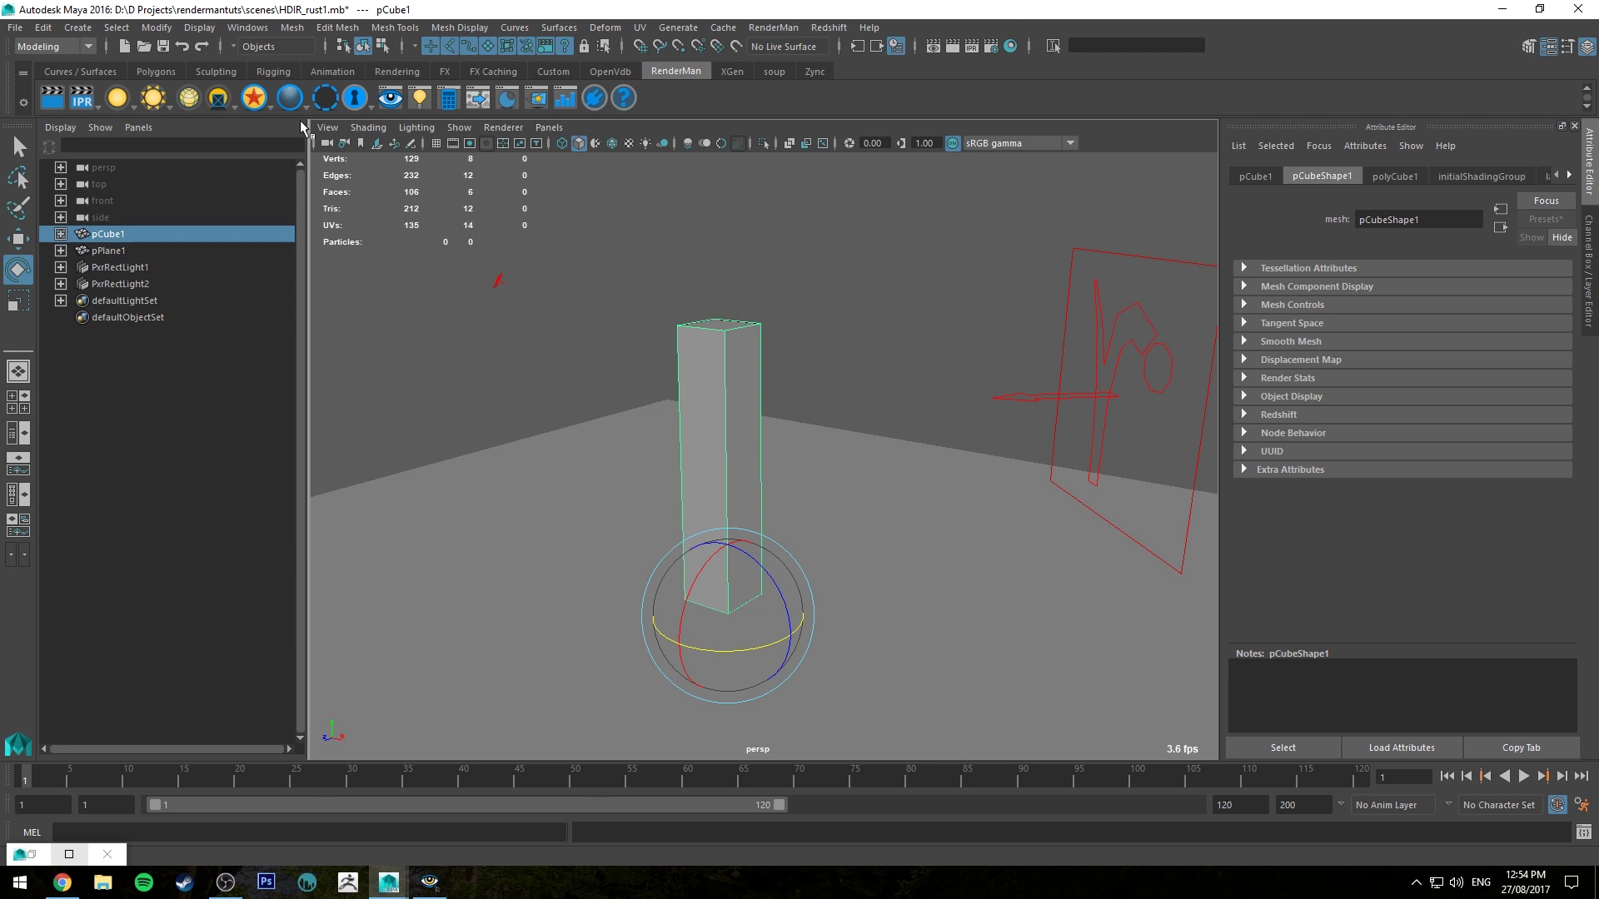
right_click(260, 96)
left_click(290, 124)
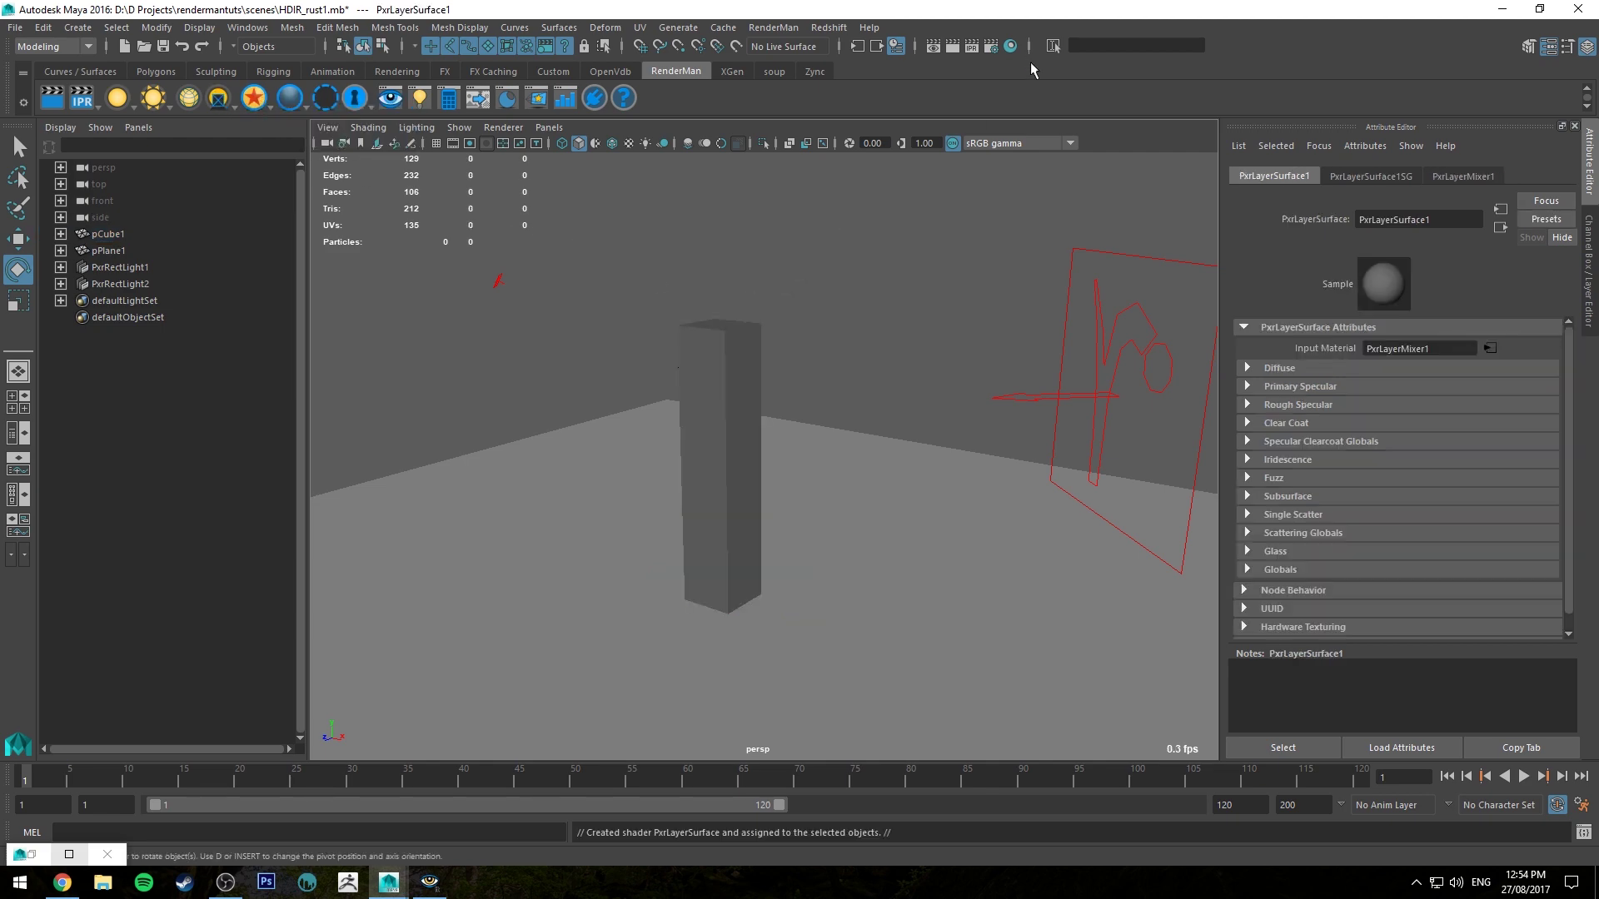
Step: Open the Hypershade maximized, clear the graph and display the full node network of PxrLayerSurface1
left_click(1010, 46)
double_click(646, 10)
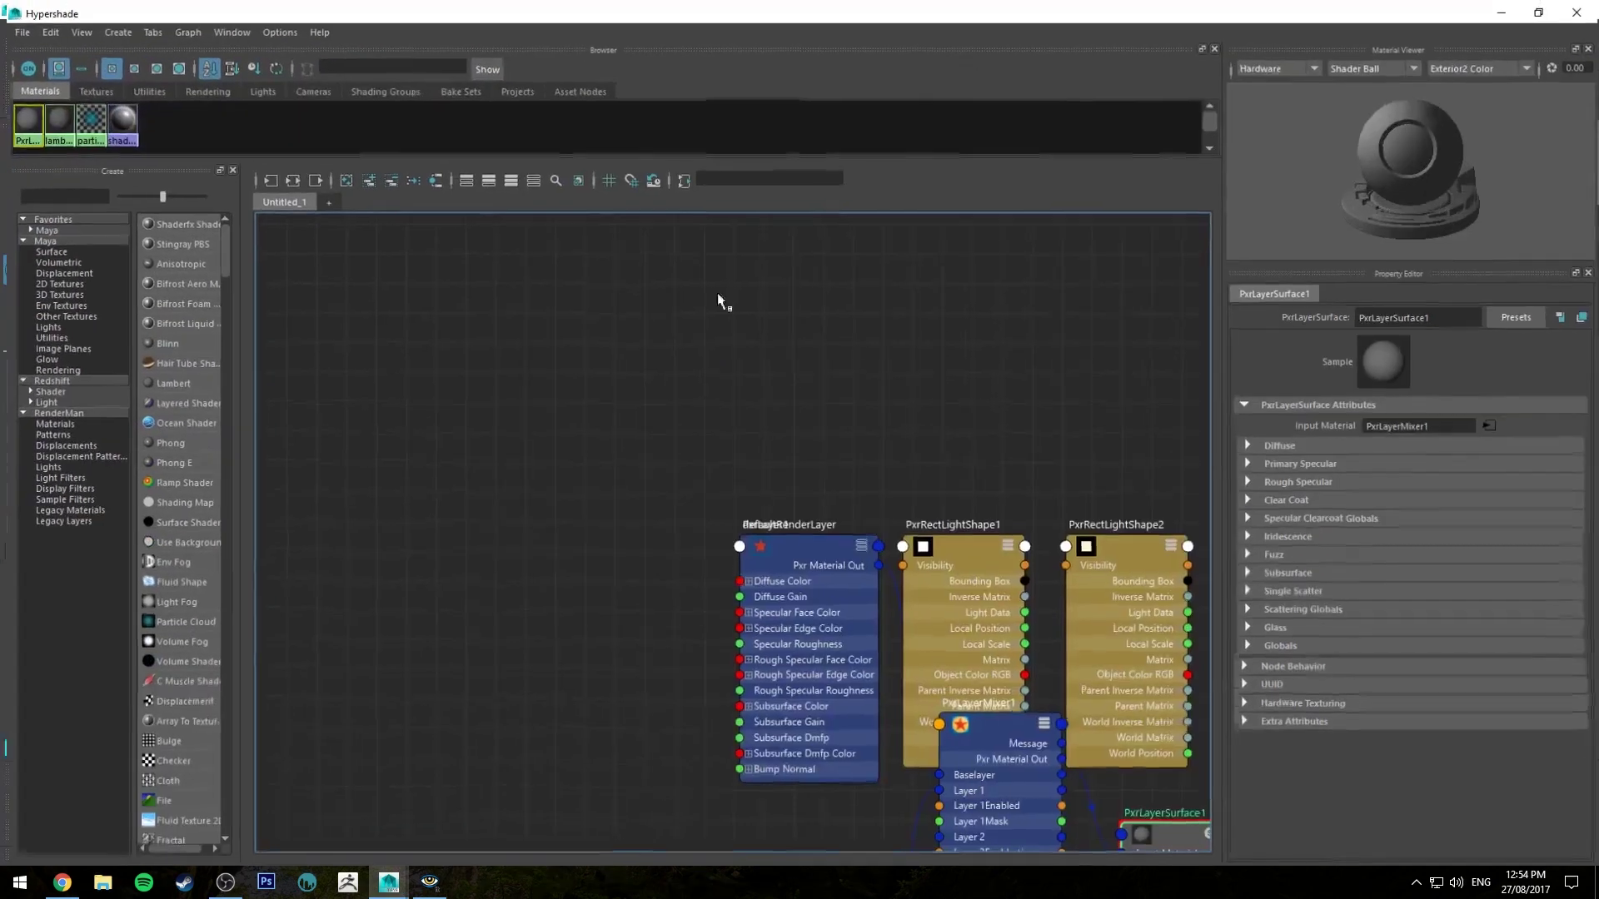
left_click(342, 177)
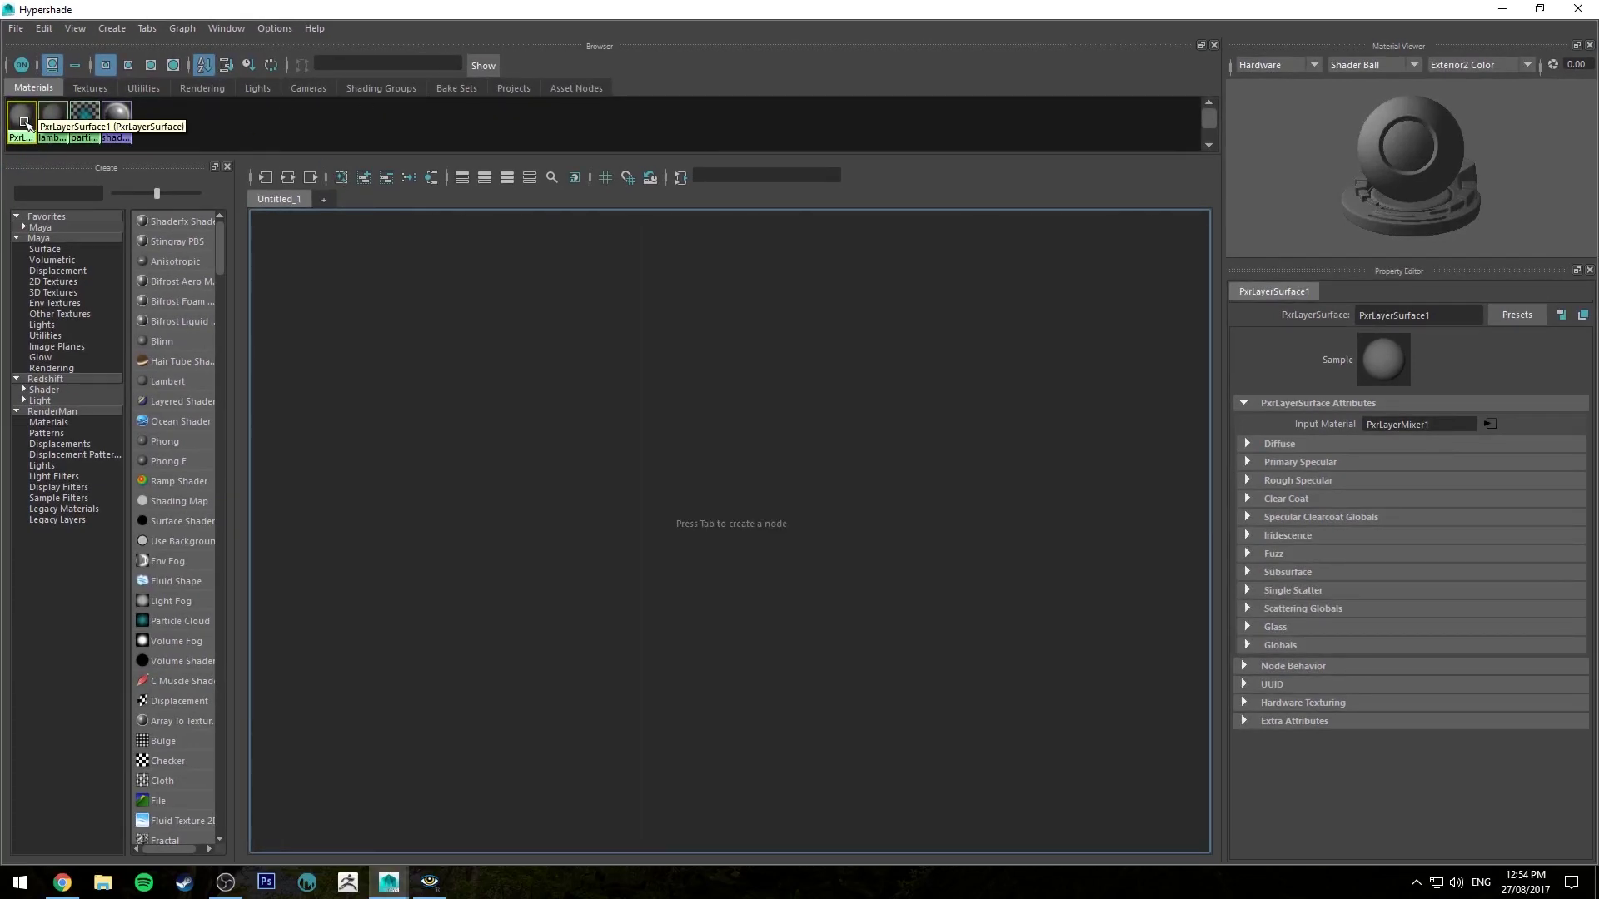
left_click(288, 180)
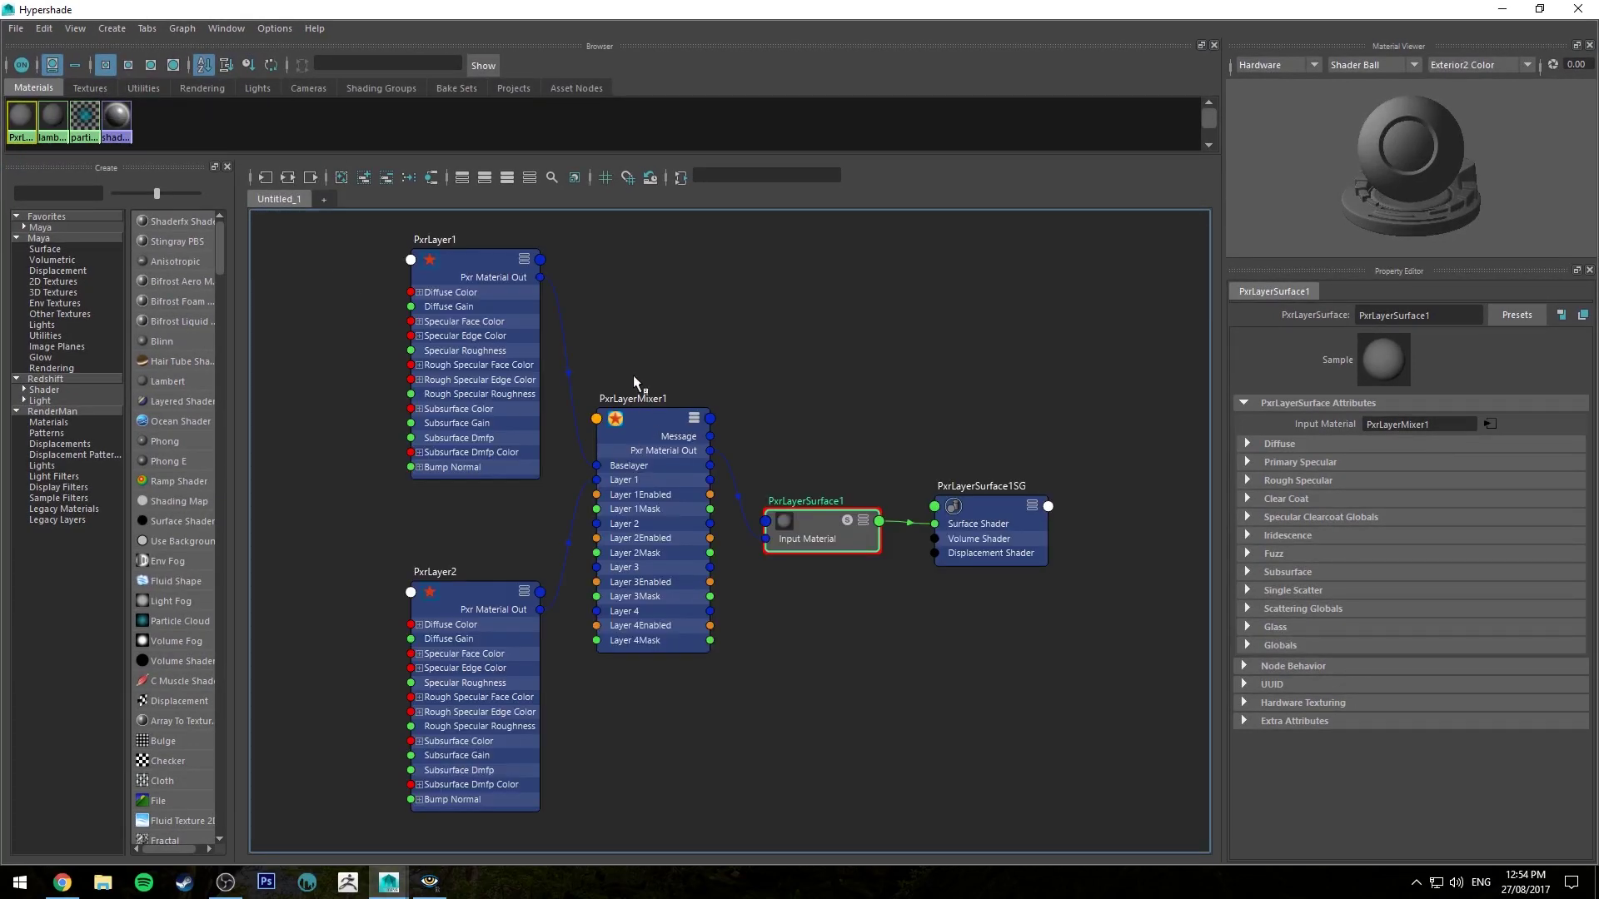
middle_click_drag(645, 349, 881, 368, "alt")
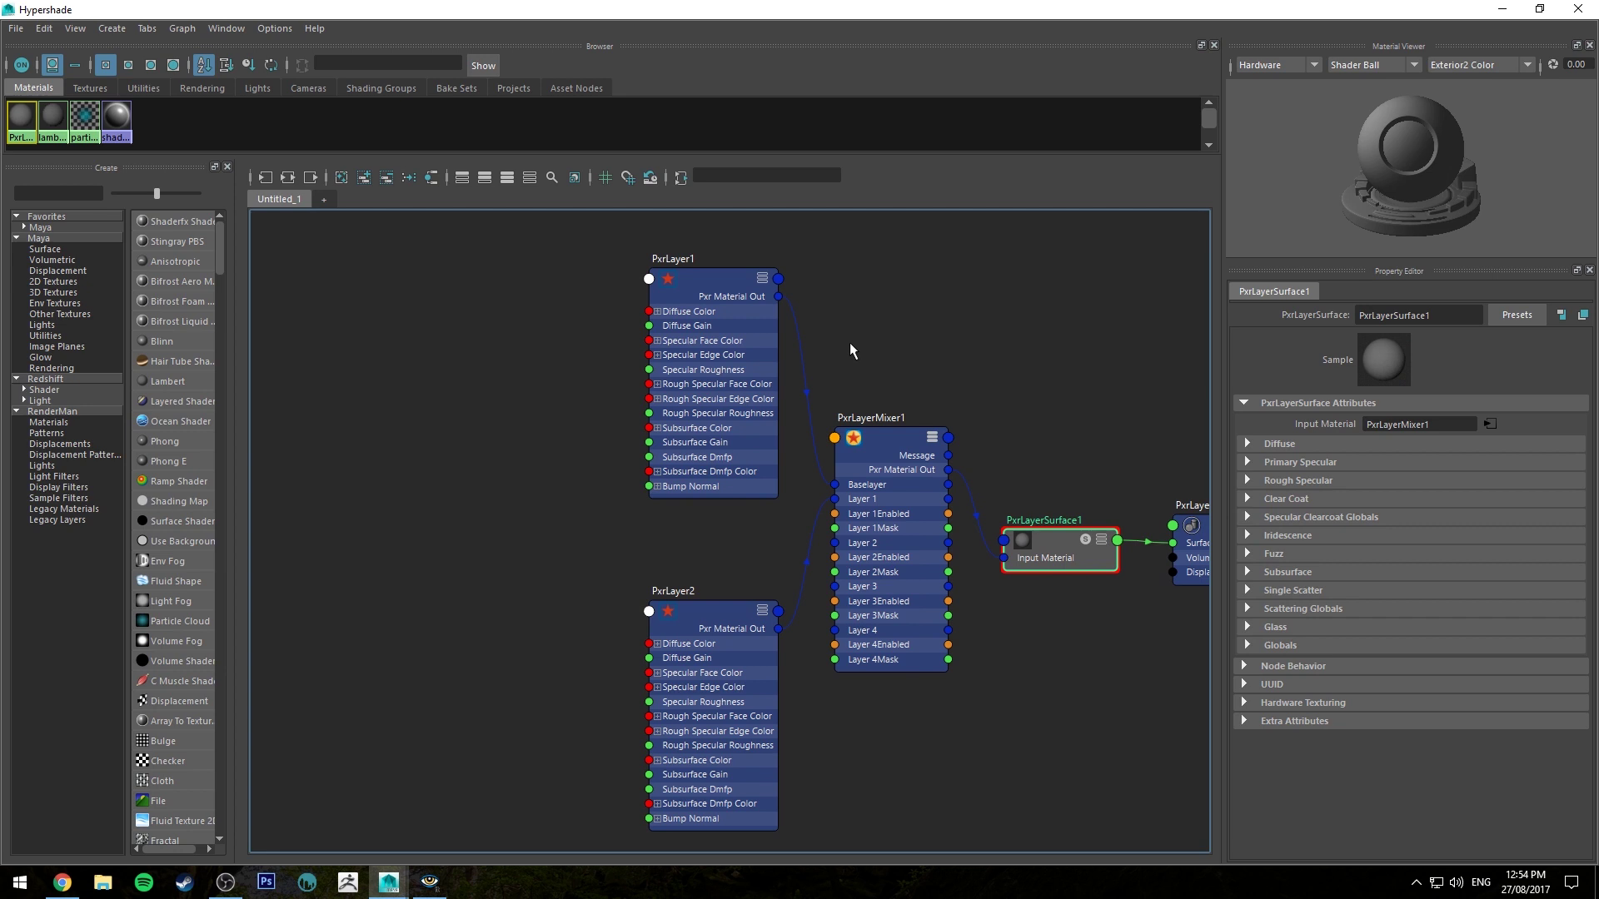
Step: Examine the two PxrLayer nodes and how they connect to the inputs of the layer mixer
left_click(713, 278)
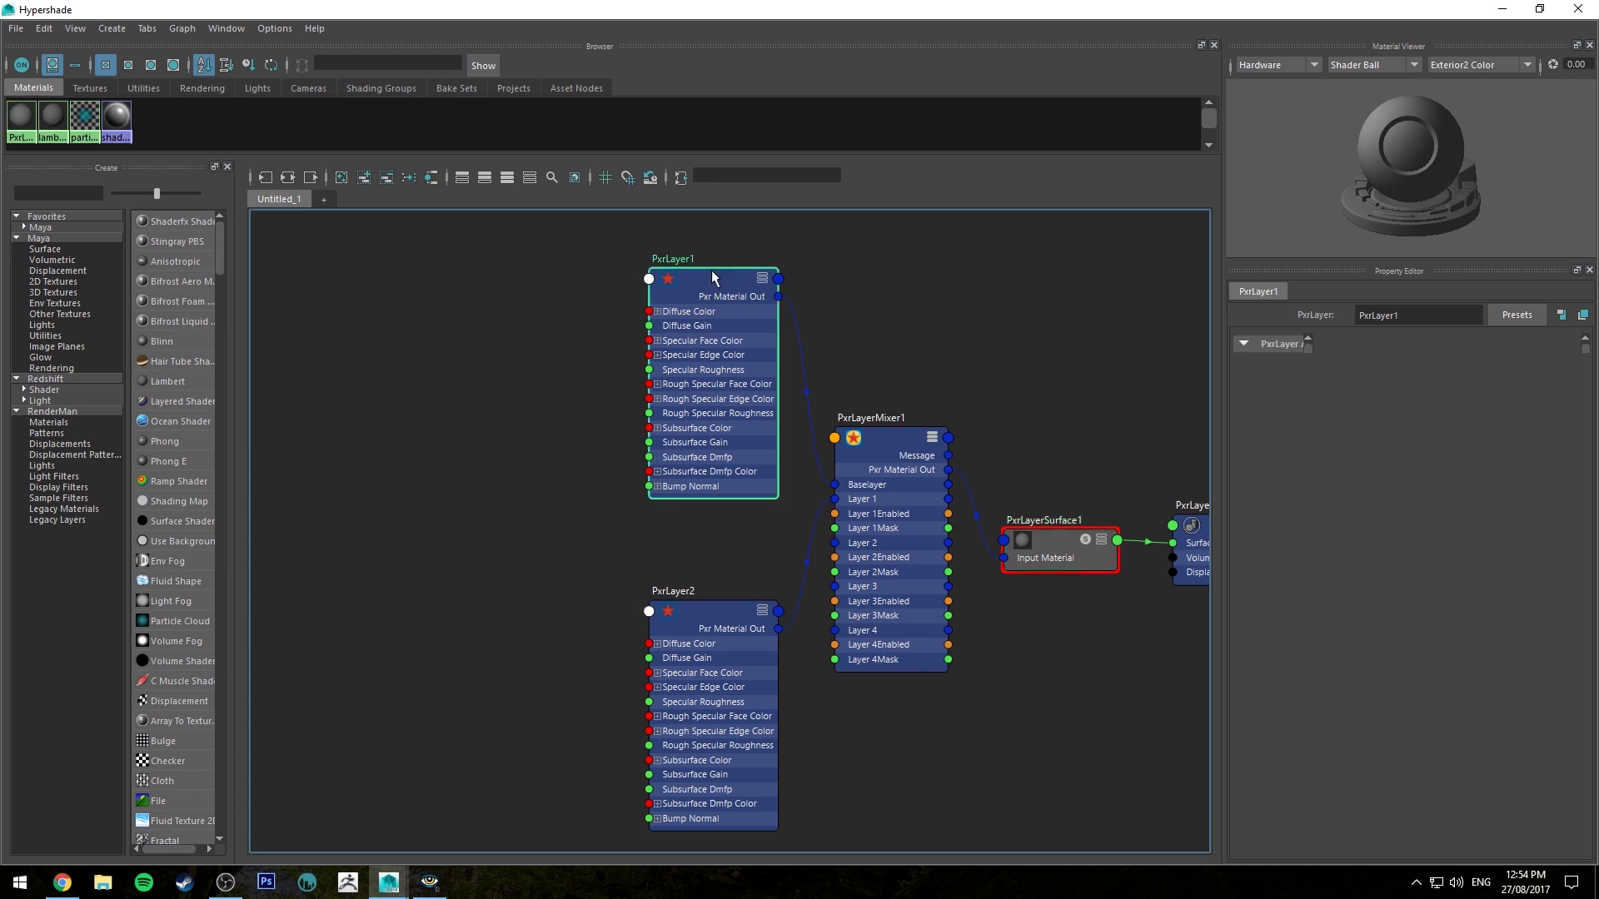
left_click(733, 627)
left_click(723, 443)
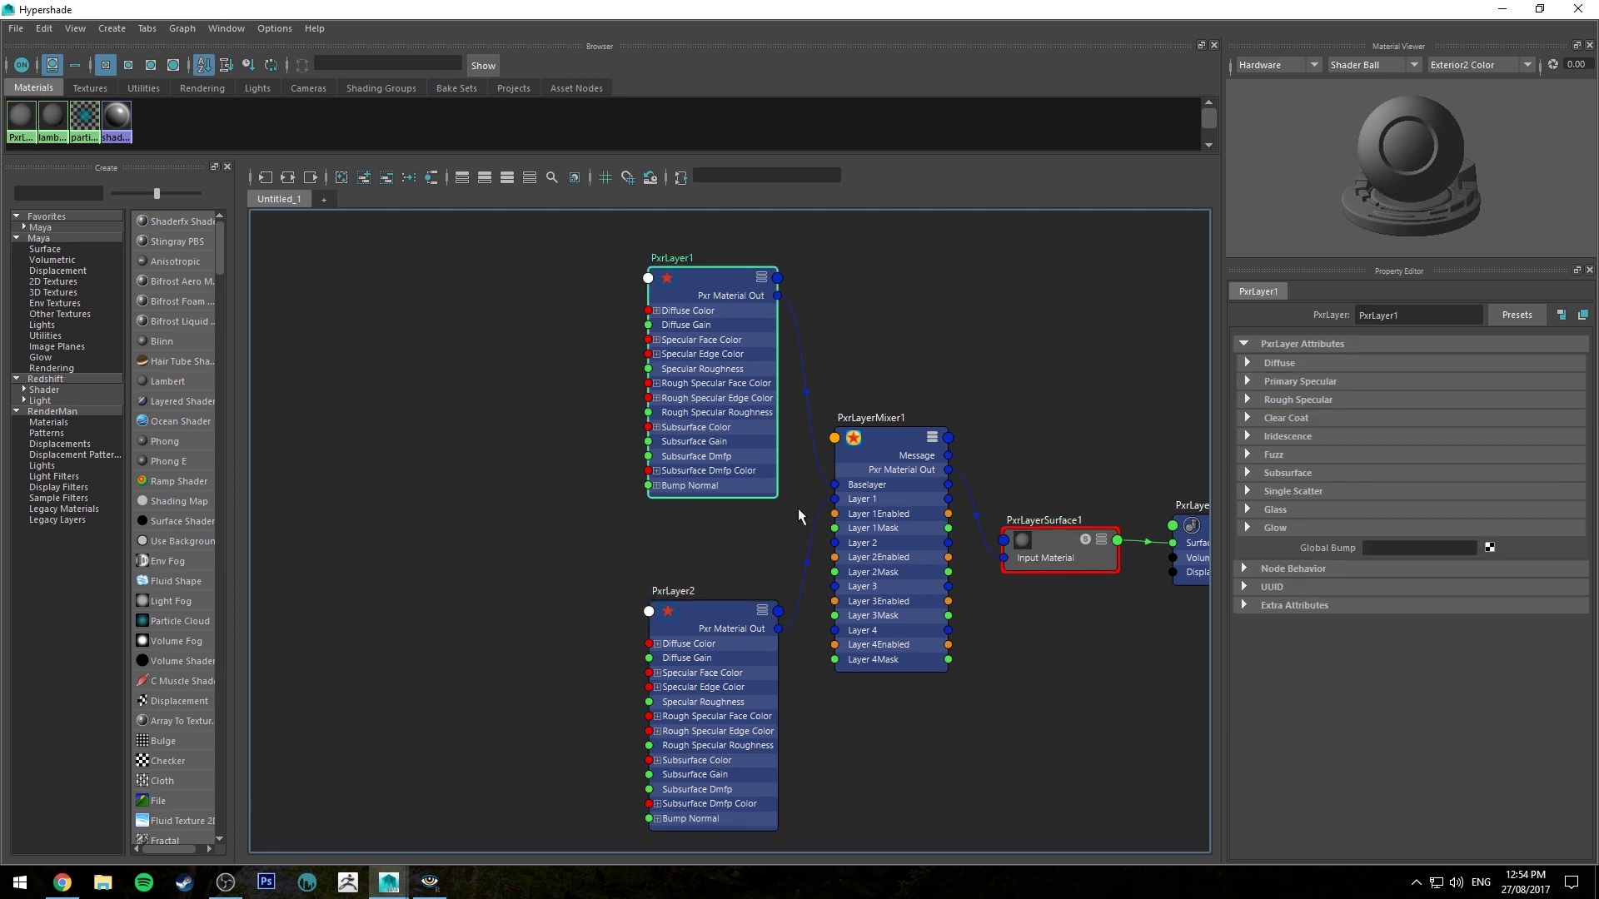
left_click_drag(835, 499, 834, 542)
left_click_drag(829, 485, 835, 500)
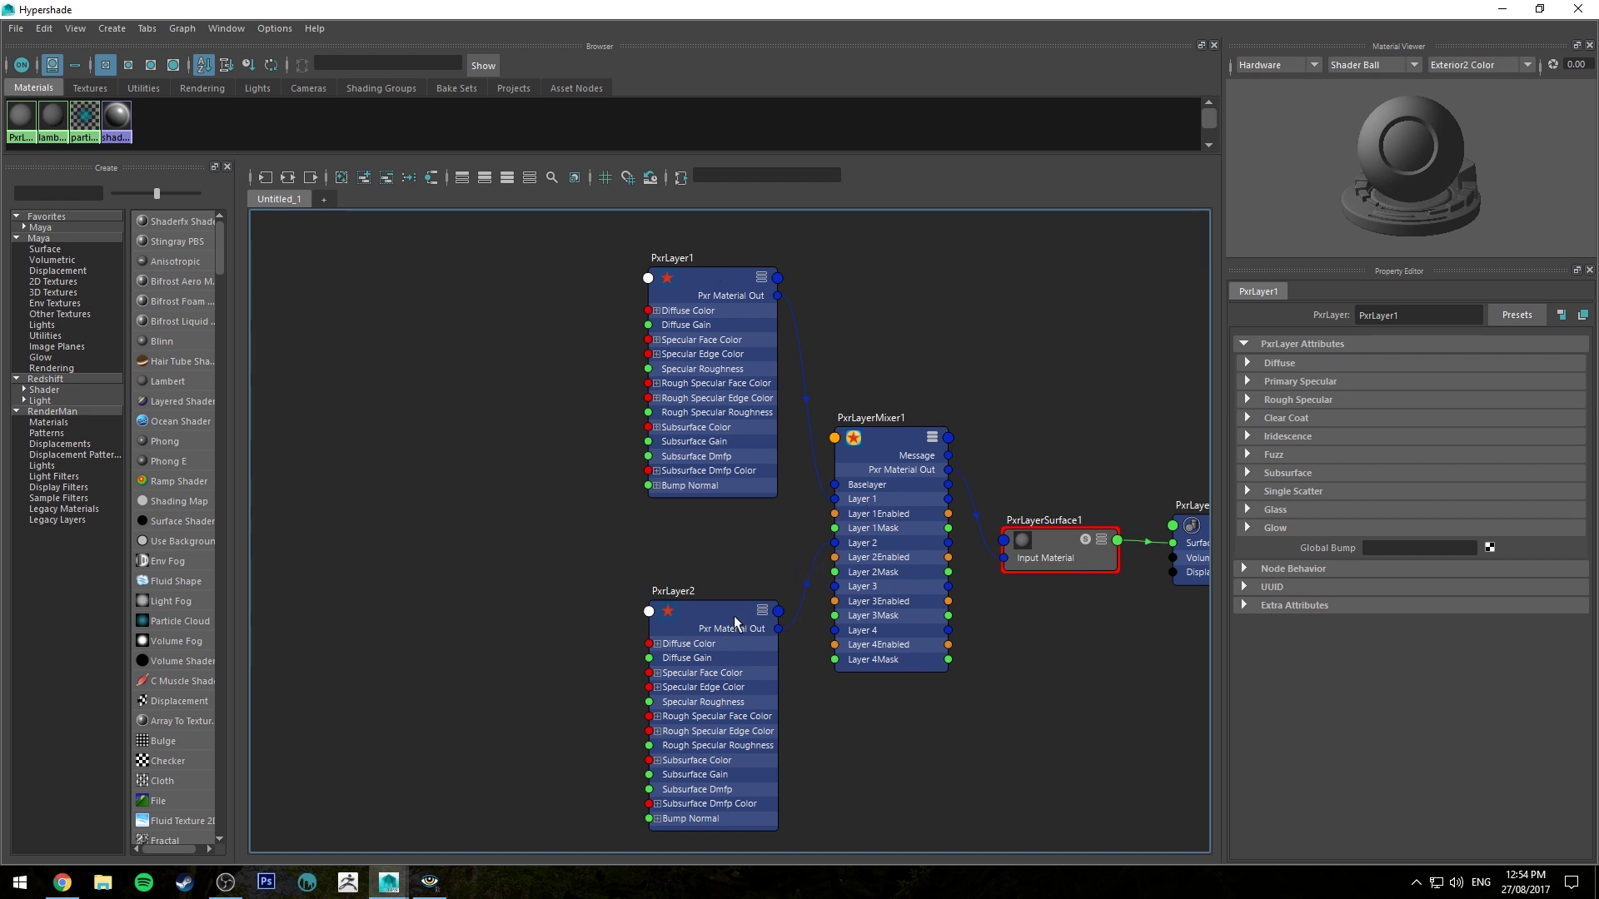
Step: Rename the PxrLayer1 node as LayerRust
left_click(713, 283)
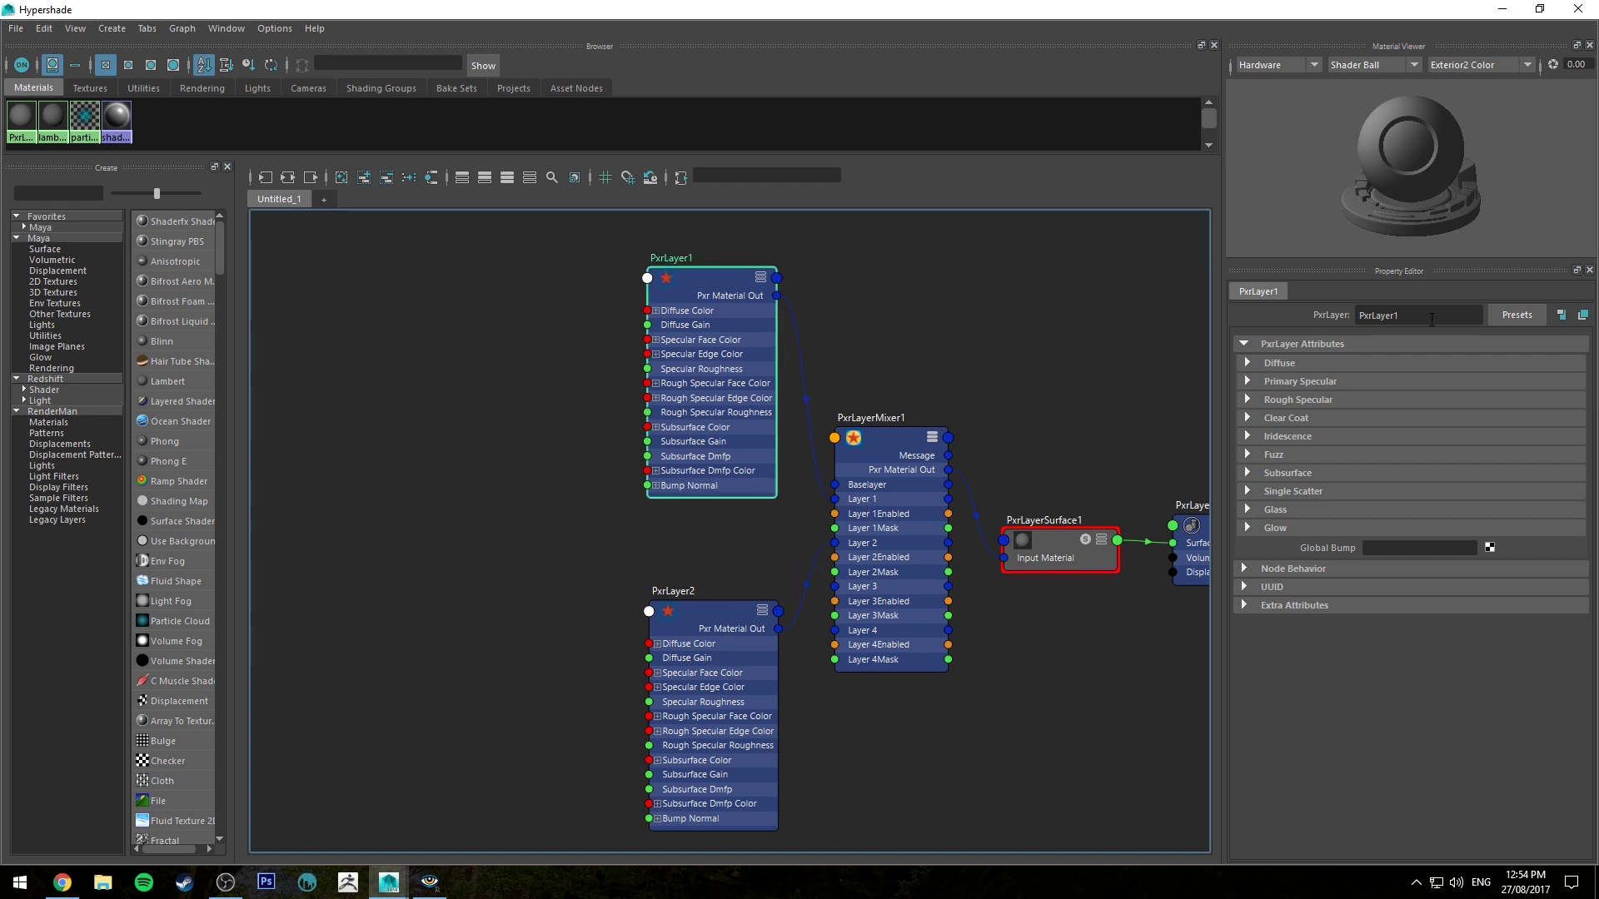
left_click_drag(1401, 316, 1347, 350)
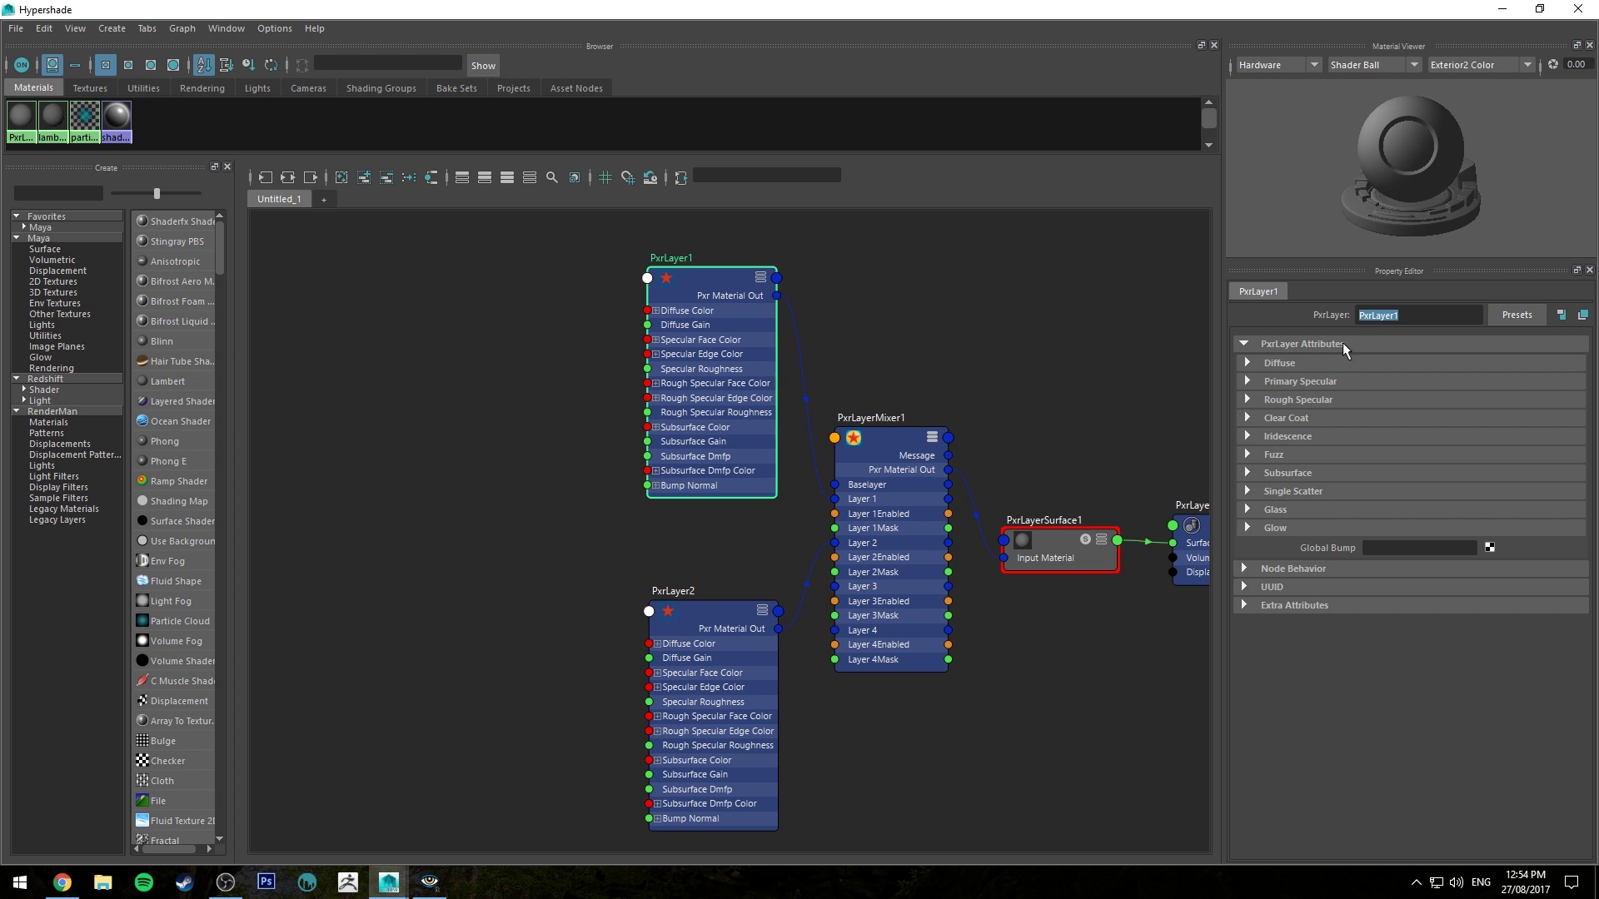
type("LayerRust")
key("Return")
Step: Rename the PxrLayer2 node as LayerPaint
left_click(715, 614)
left_click_drag(1407, 316, 1144, 292)
type("Layer")
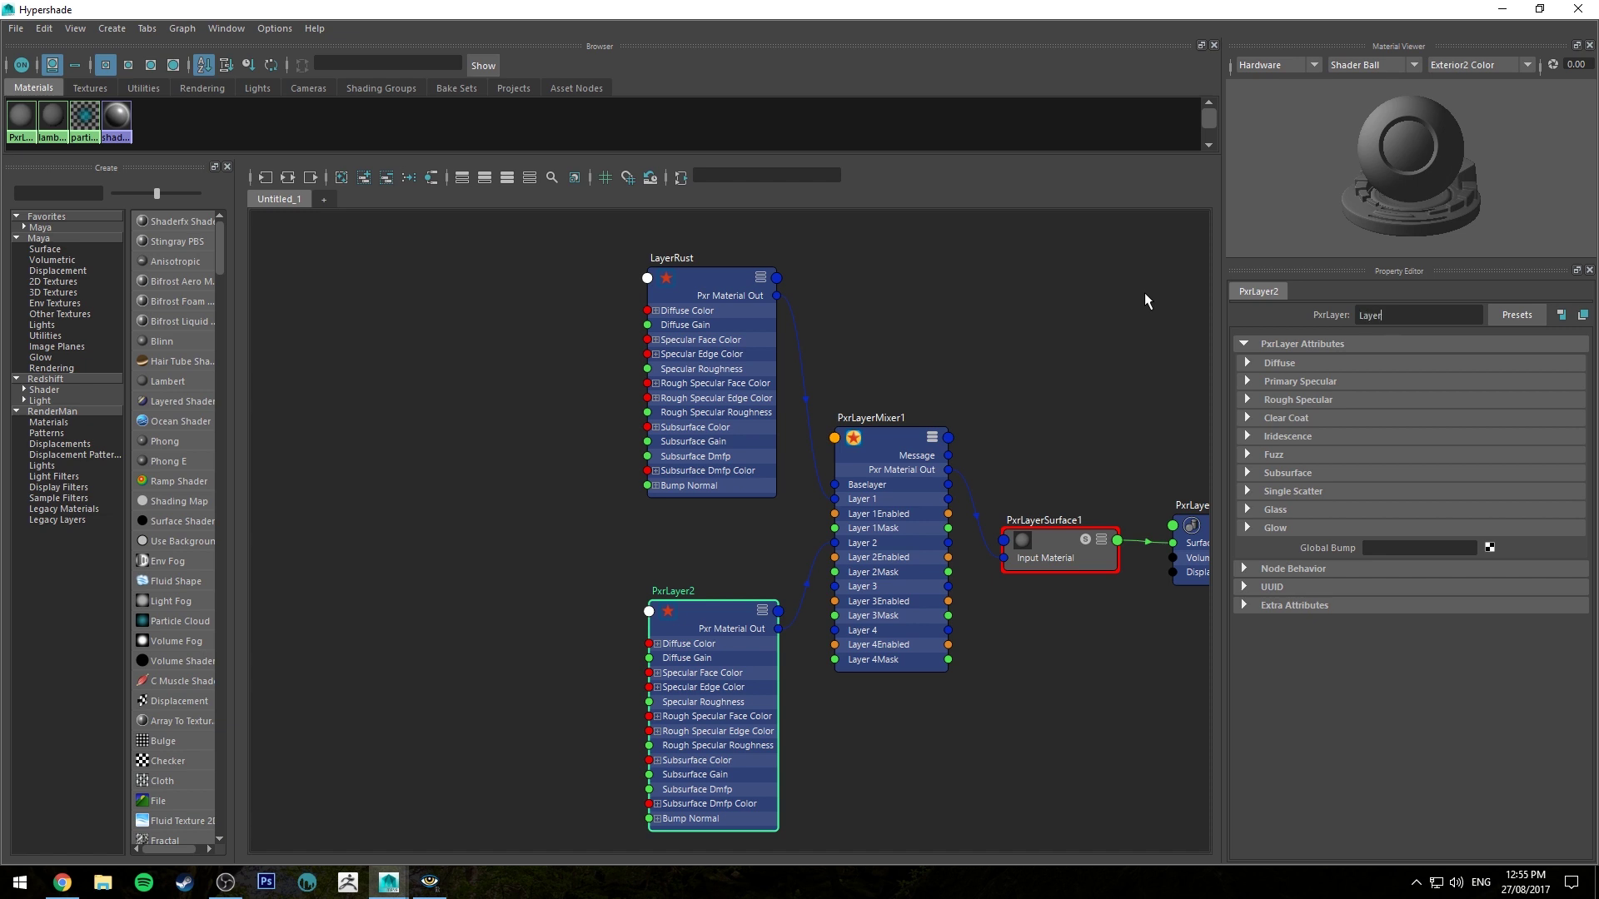
type("Paint")
left_click(1144, 293)
Step: Create a PxrFractal node in the empty area beside the layer nodes
middle_click_drag(888, 290, 1025, 350, "alt")
key("Tab")
type("fra")
key("Down")
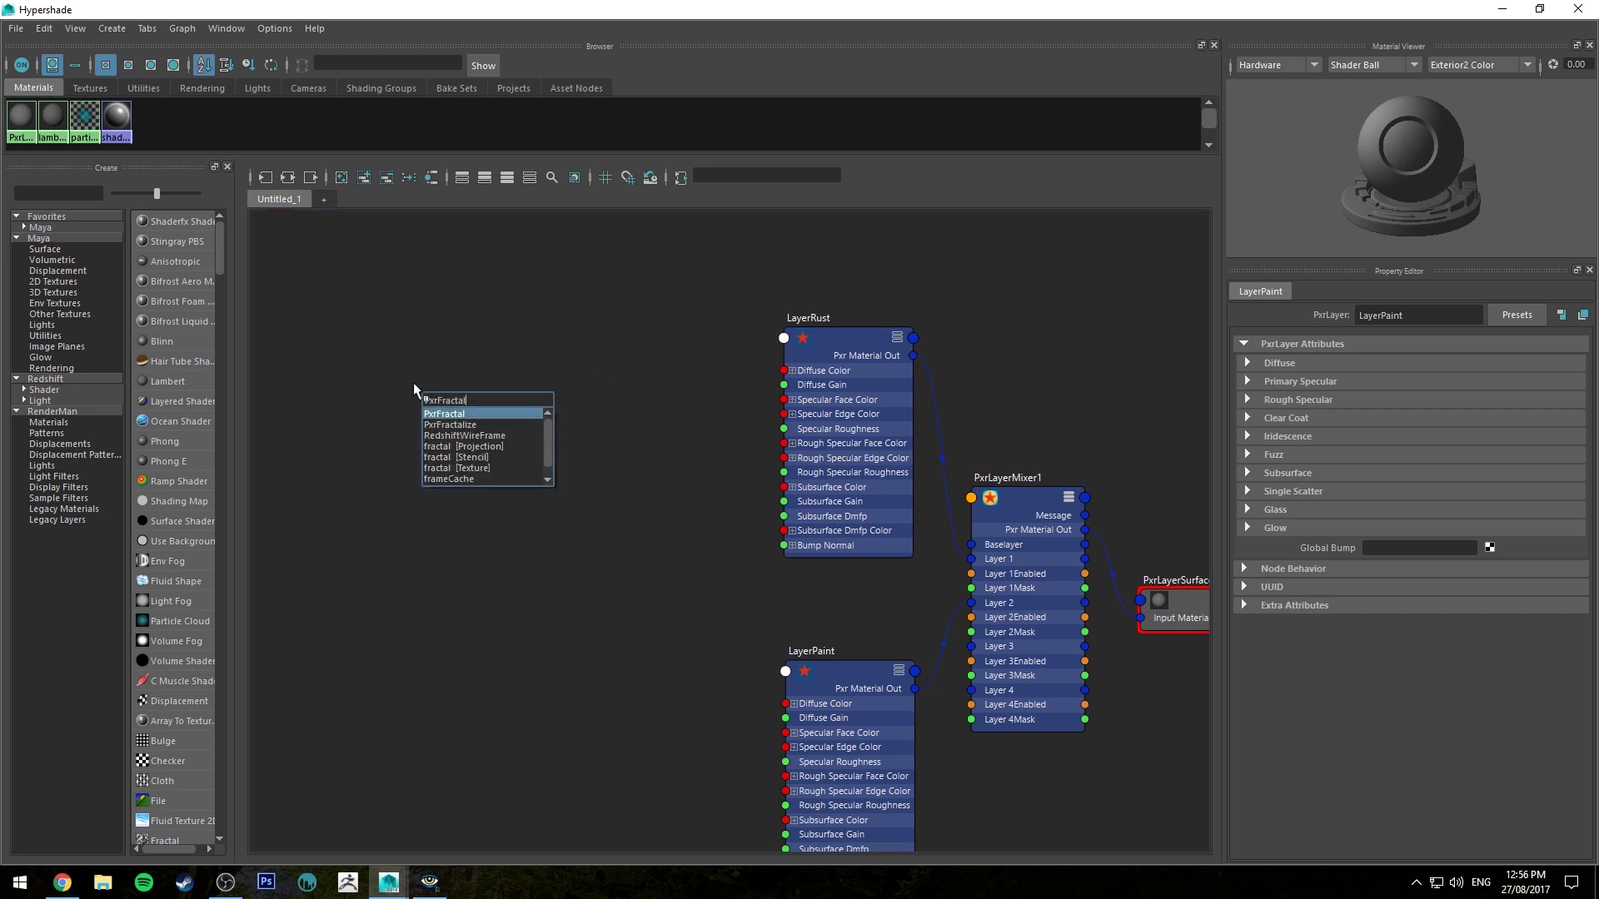
key("Return")
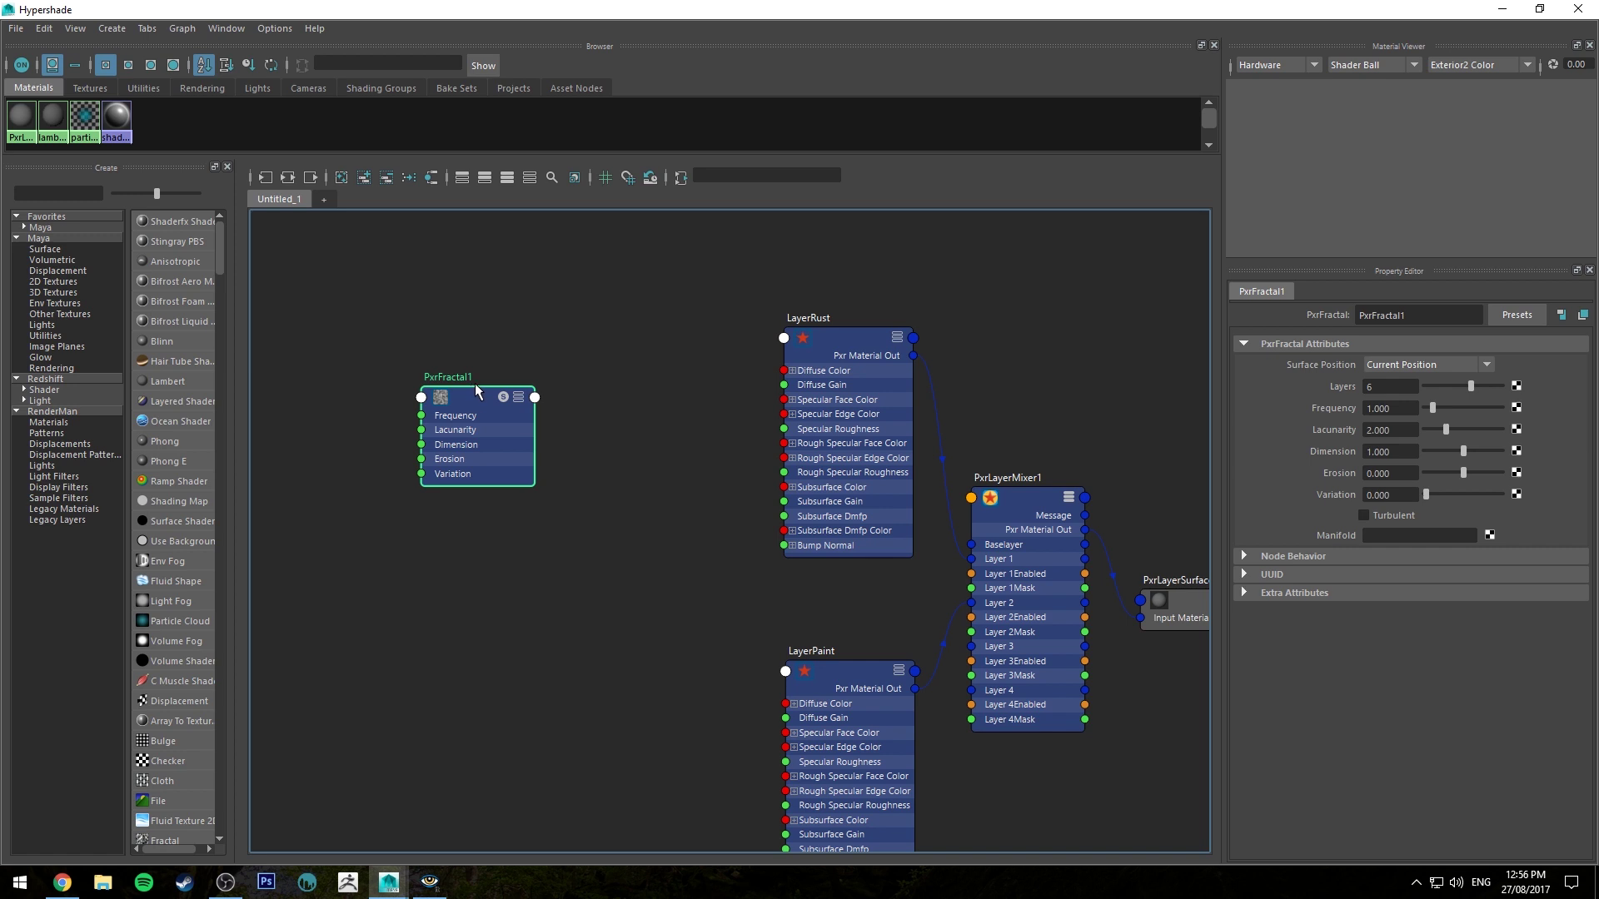
Step: Set the PxrFractal node's frequency to 0.656 and lacunarity to 2.548
left_click(1396, 409)
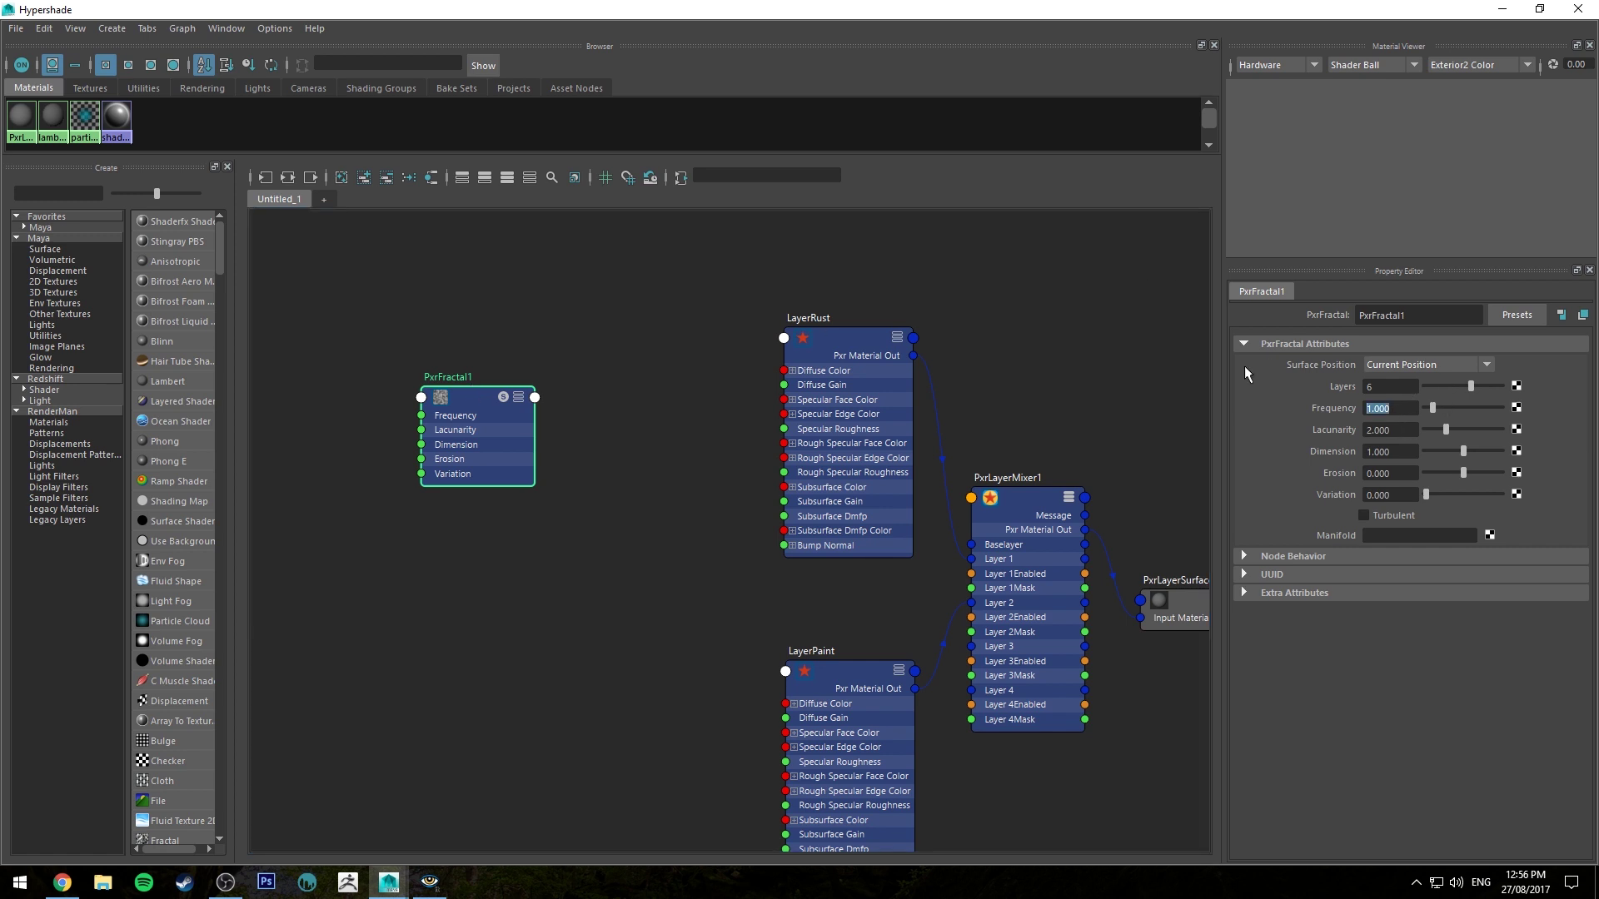
type("0.656")
key("Tab")
type("2.548")
key("Return")
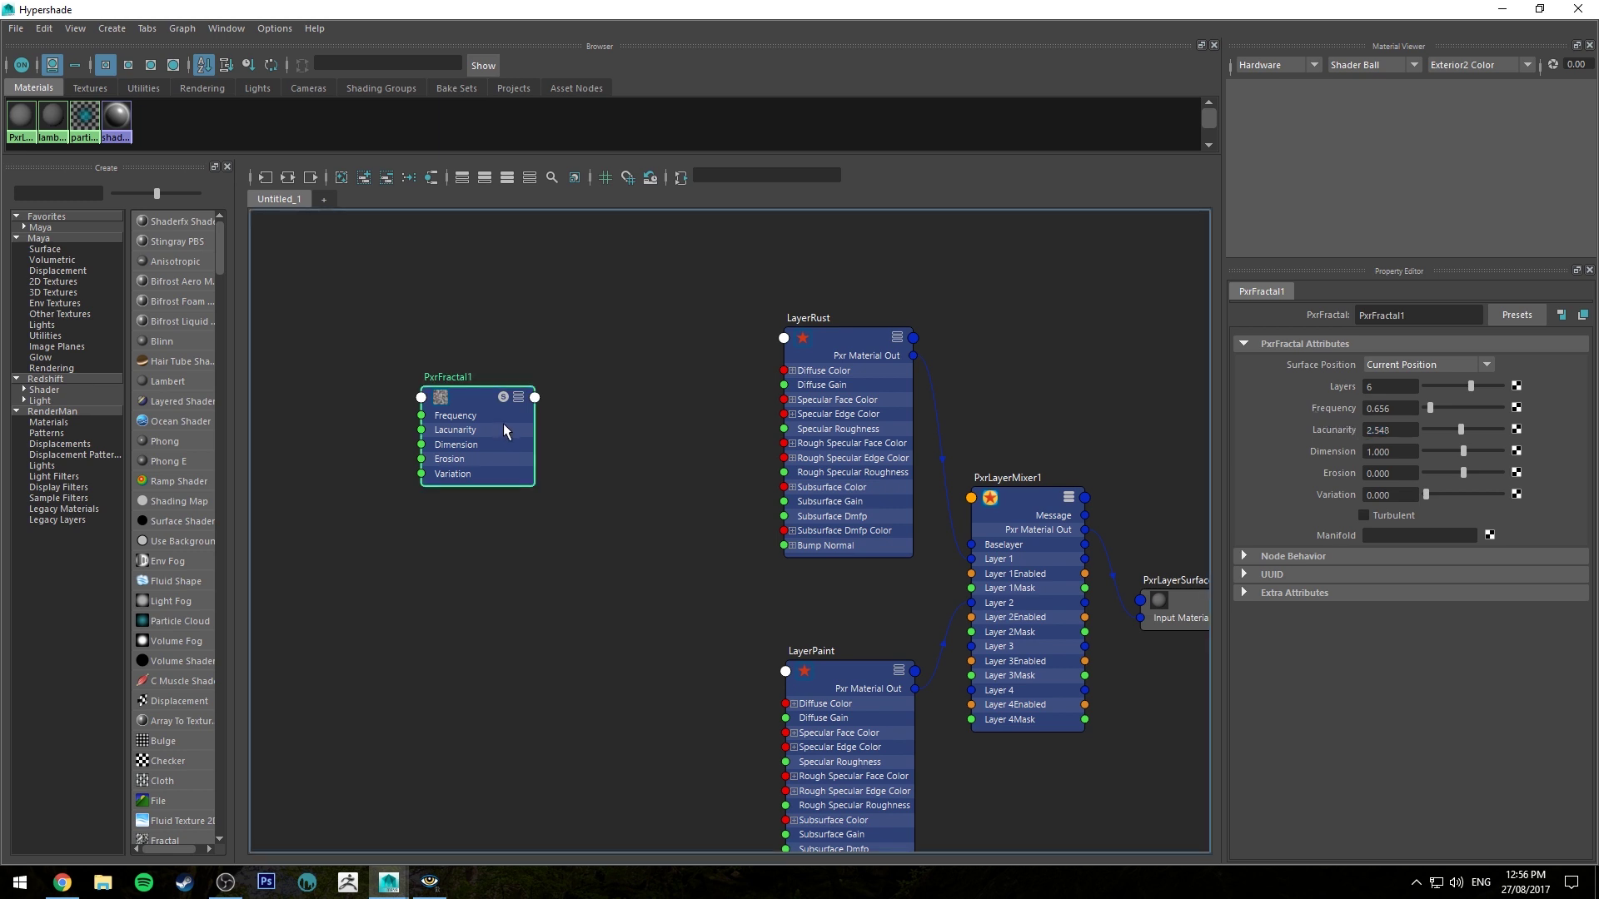
Step: Expand the PxrFractal node to show all its attributes and move it farther from the layer nodes
key("3")
middle_click_drag(584, 411, 584, 388, "alt")
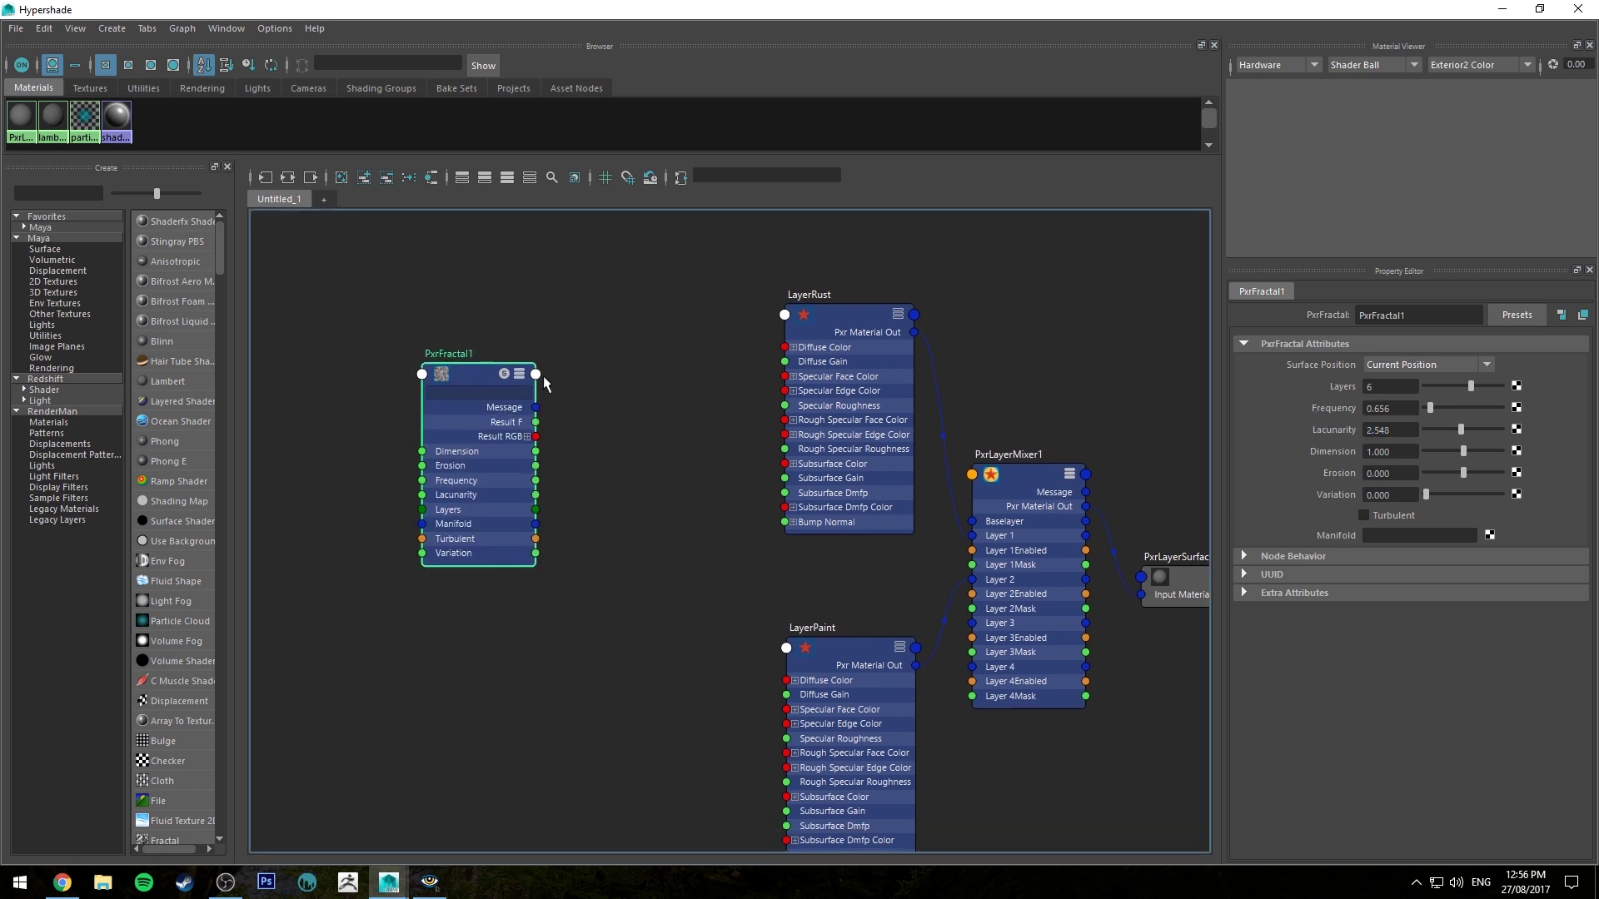
left_click_drag(468, 372, 423, 350)
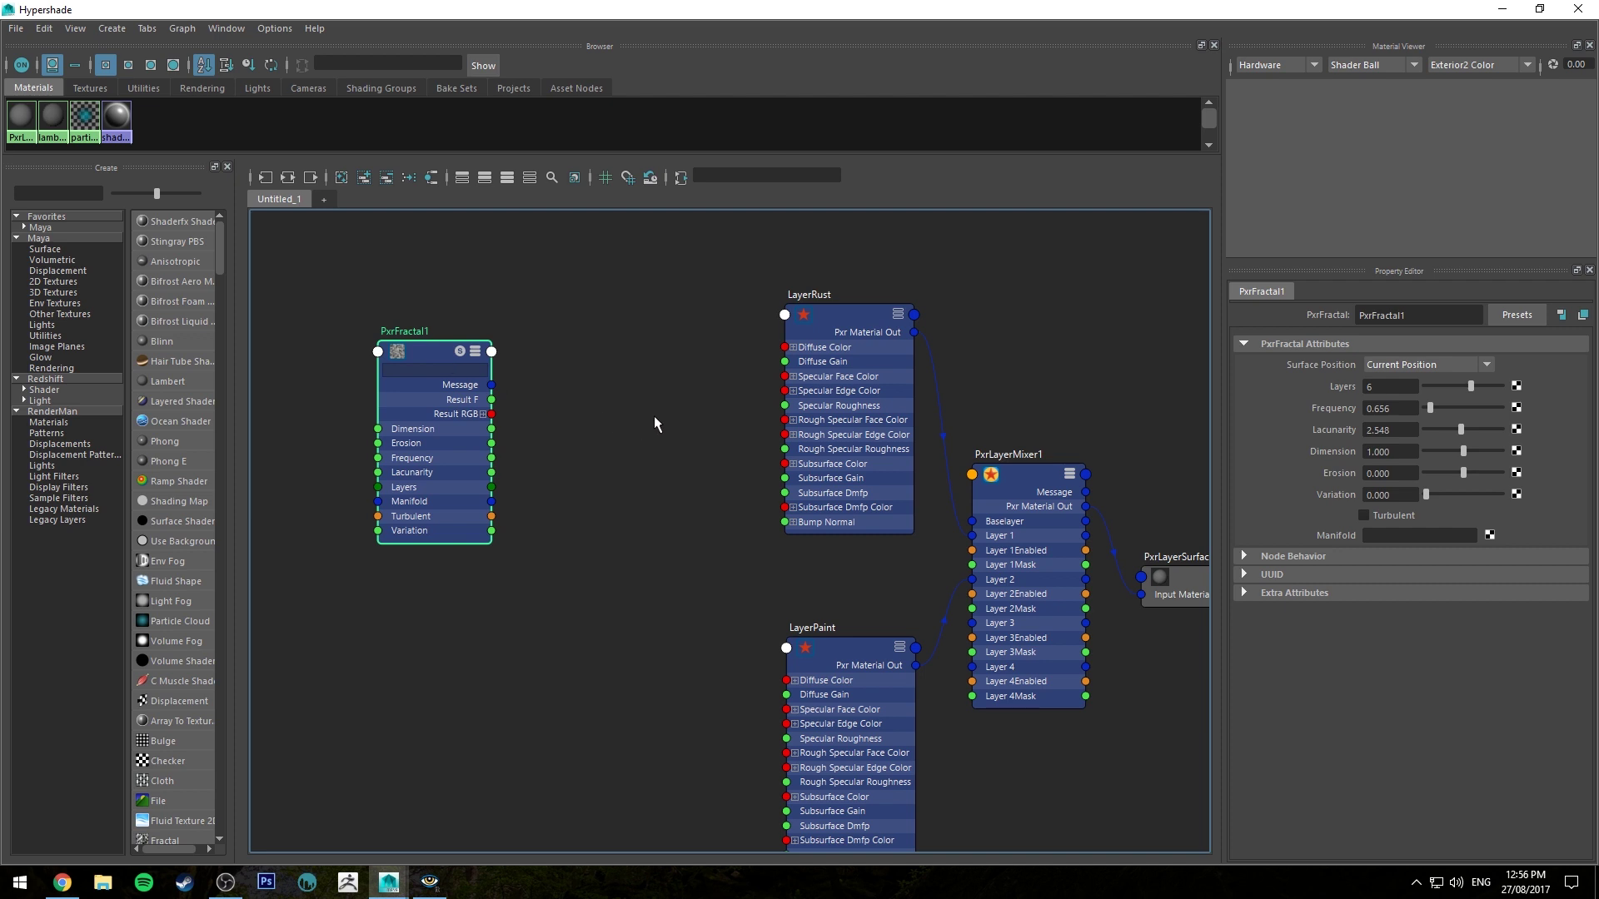
middle_click_drag(653, 416, 661, 348, "alt")
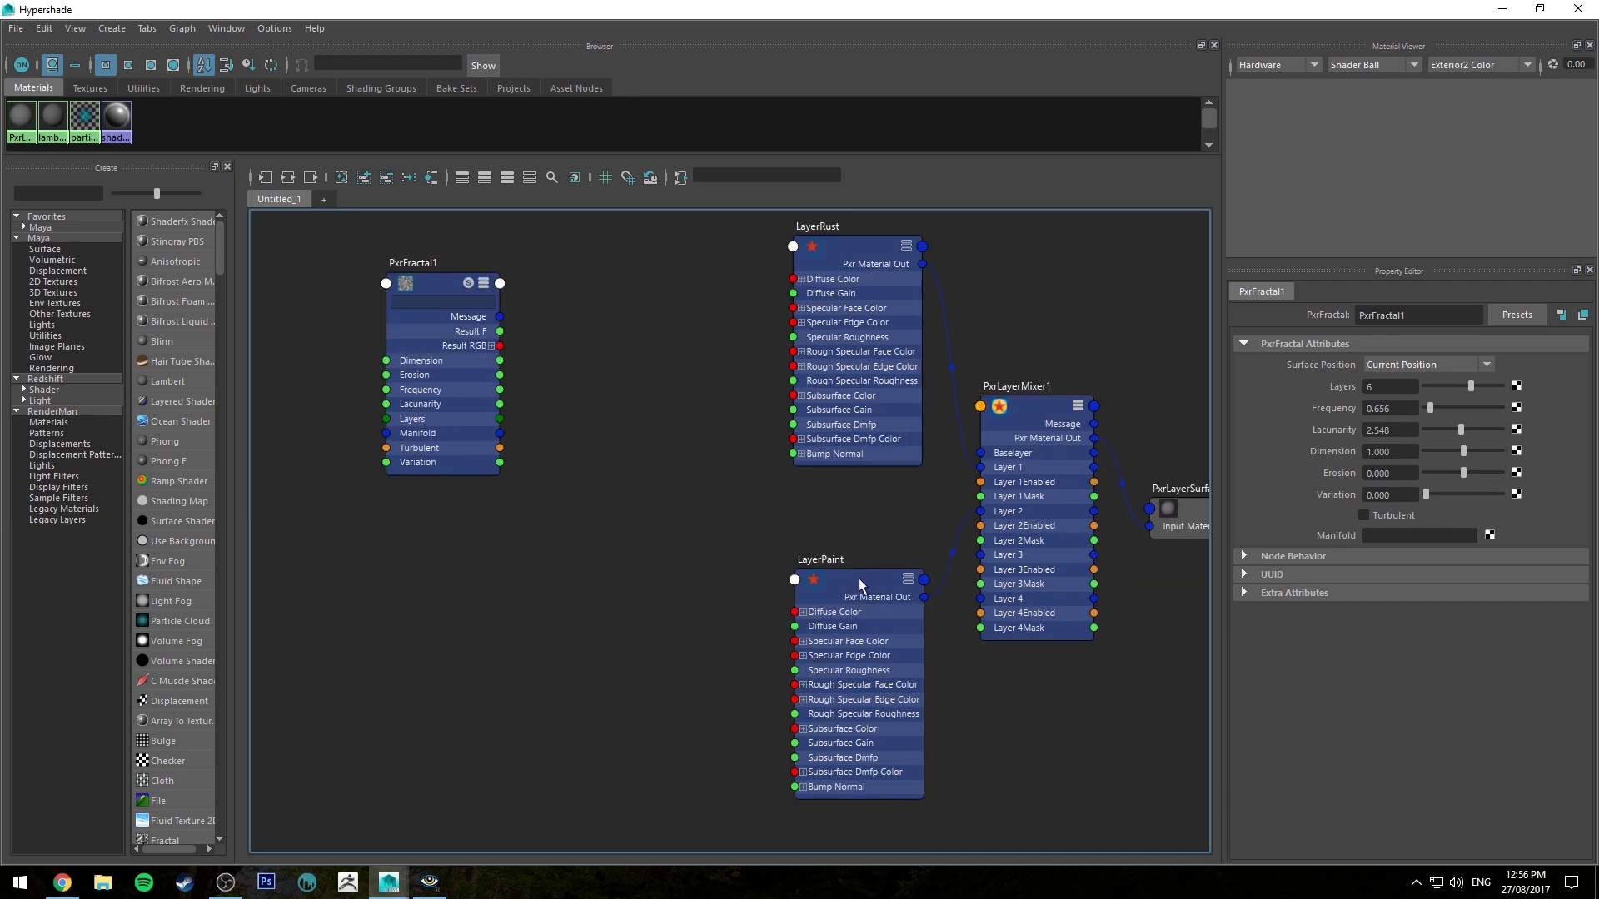
Step: Enable Primary Specular on both the LayerPaint and LayerRust nodes
left_click(866, 587)
left_click(1280, 363)
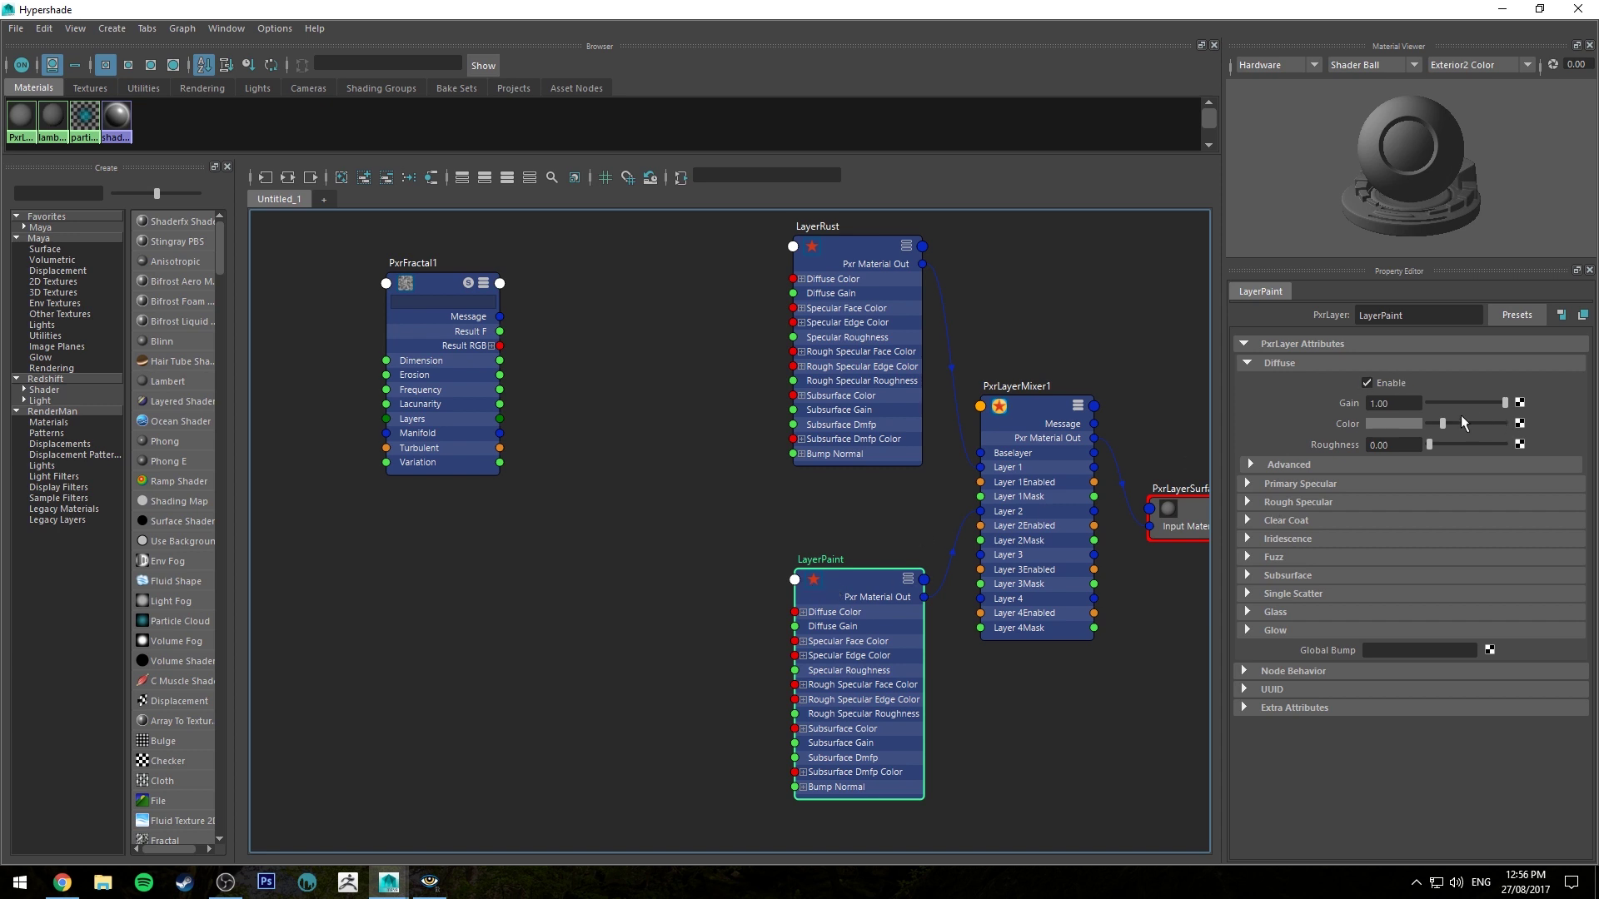
left_click(1301, 464)
left_click(1314, 464)
left_click(1326, 483)
left_click(916, 268)
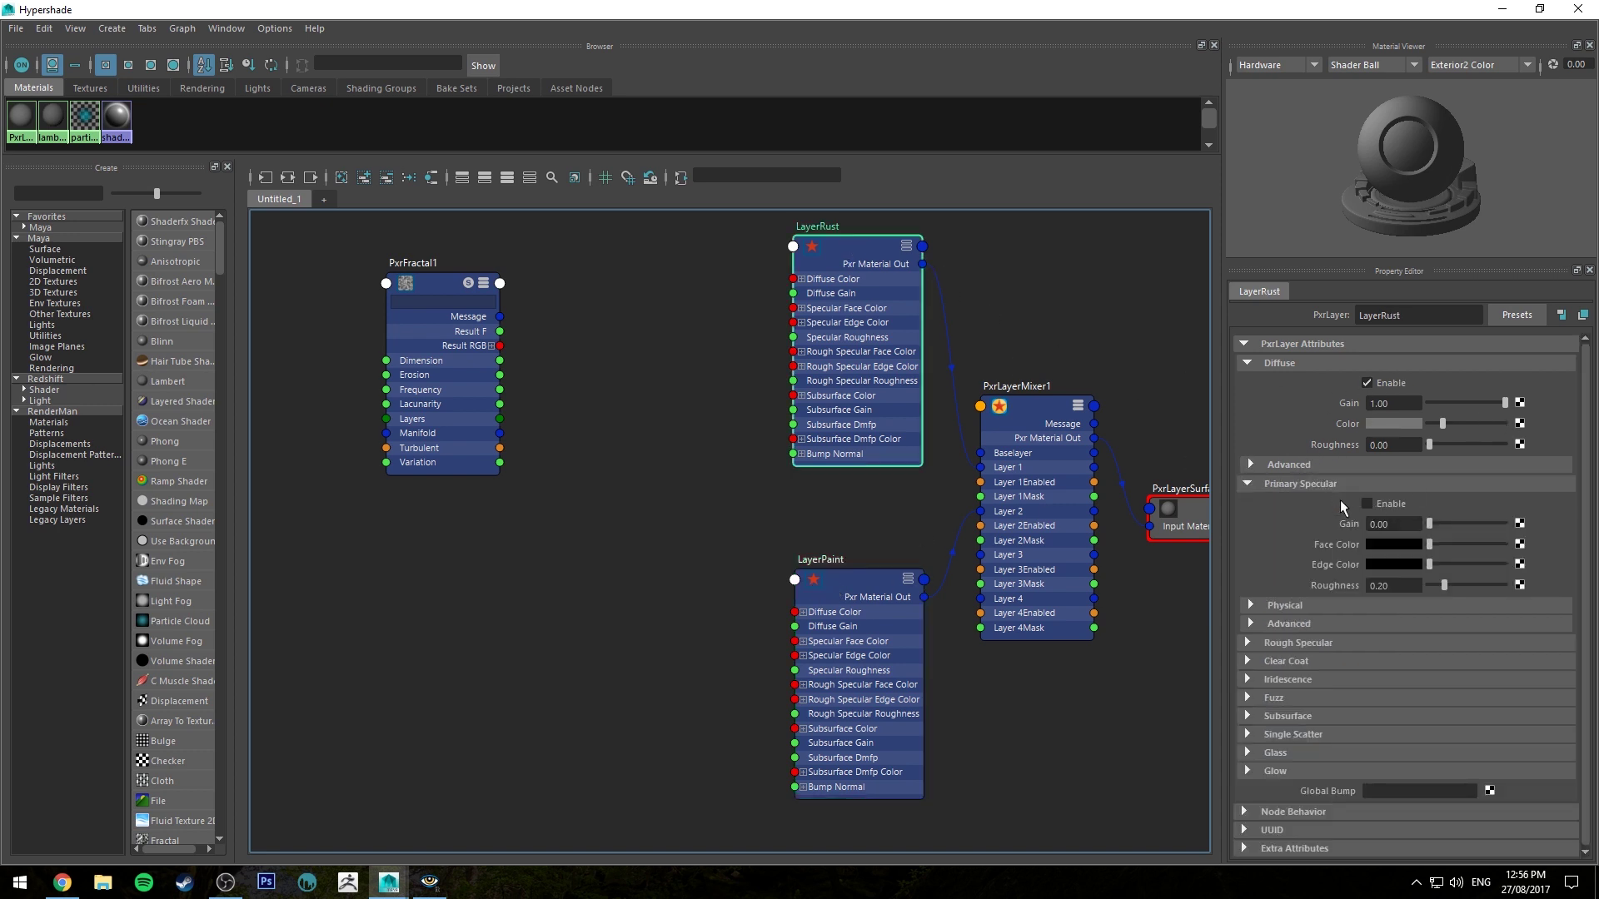
left_click(1397, 504)
Step: Set the LayerPaint node's diffuse color to a teal blue with hue 203.77 and saturation 0.904
left_click(916, 574)
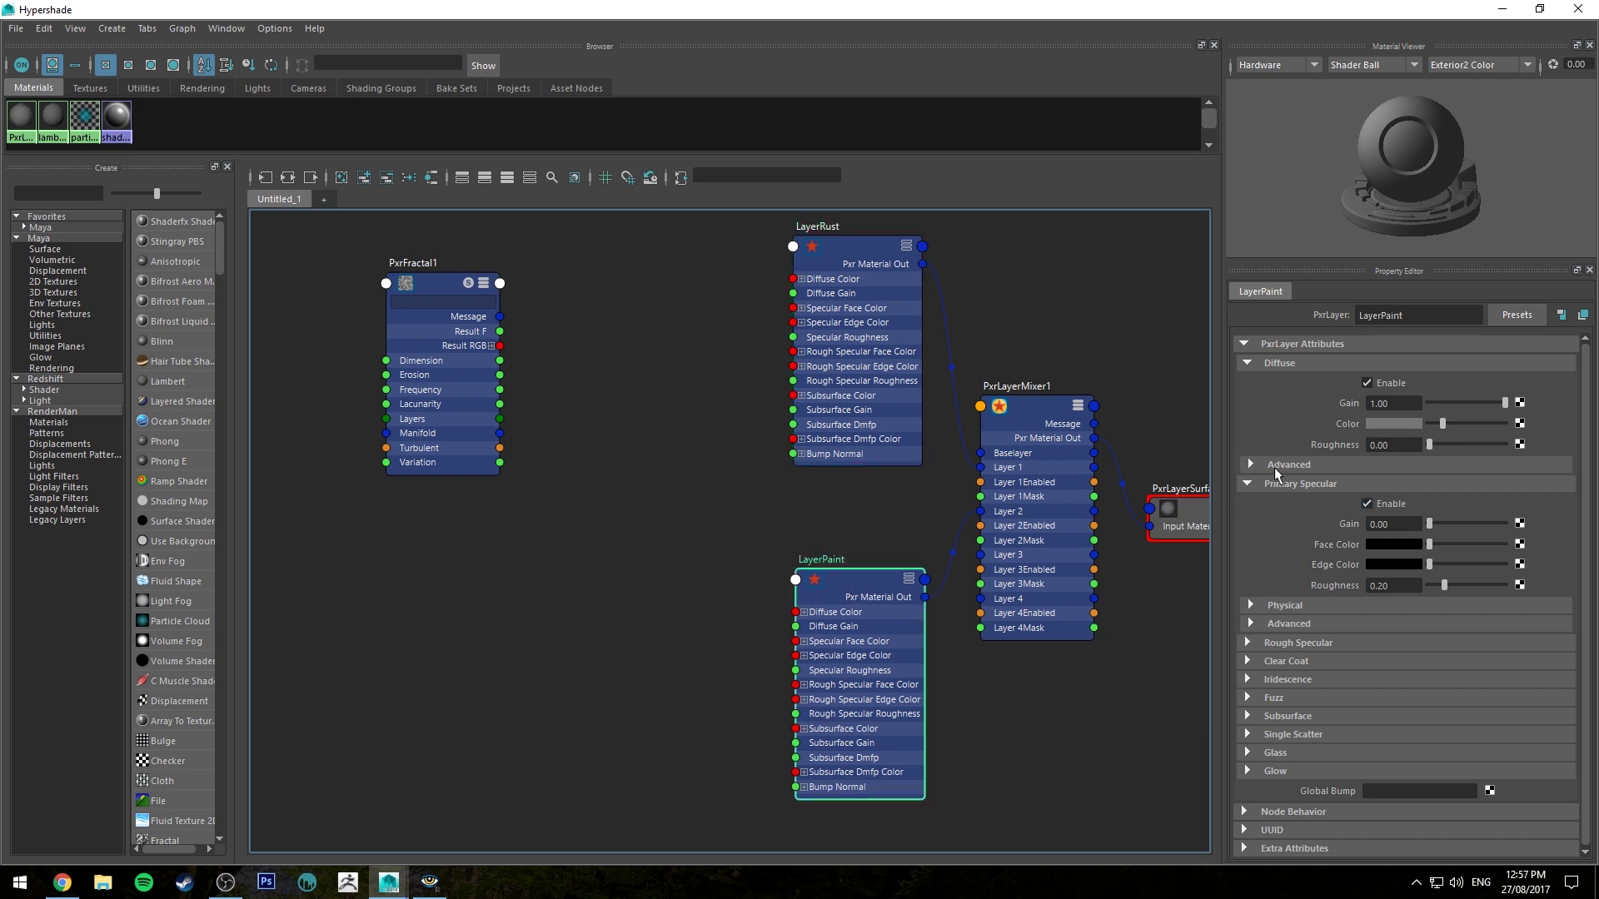
left_click(1376, 422)
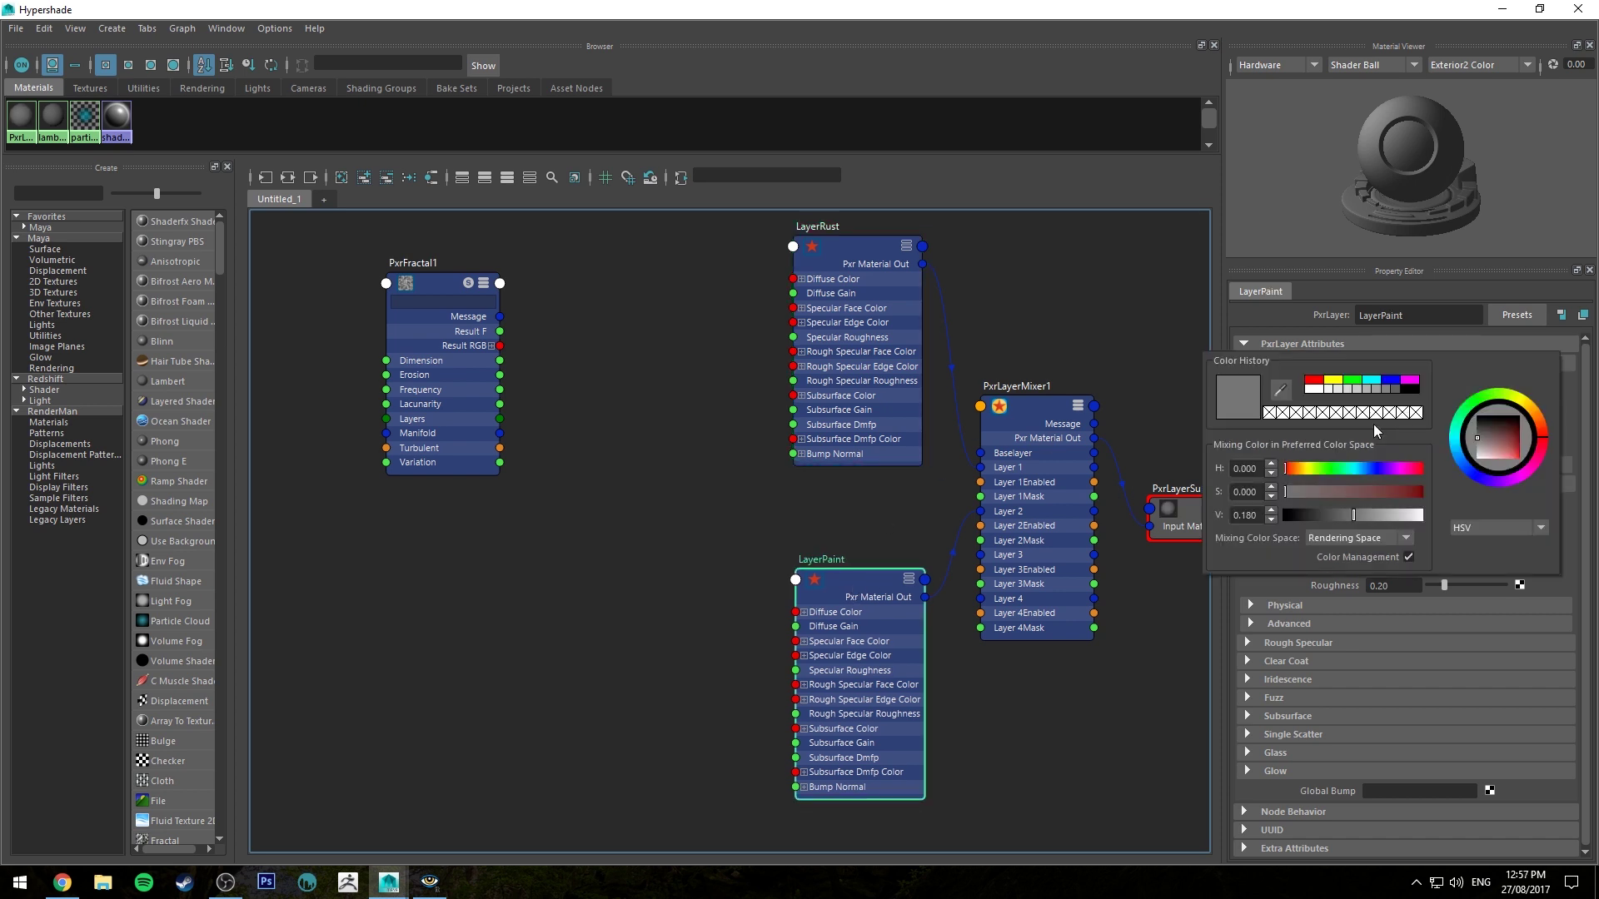
left_click(1392, 385)
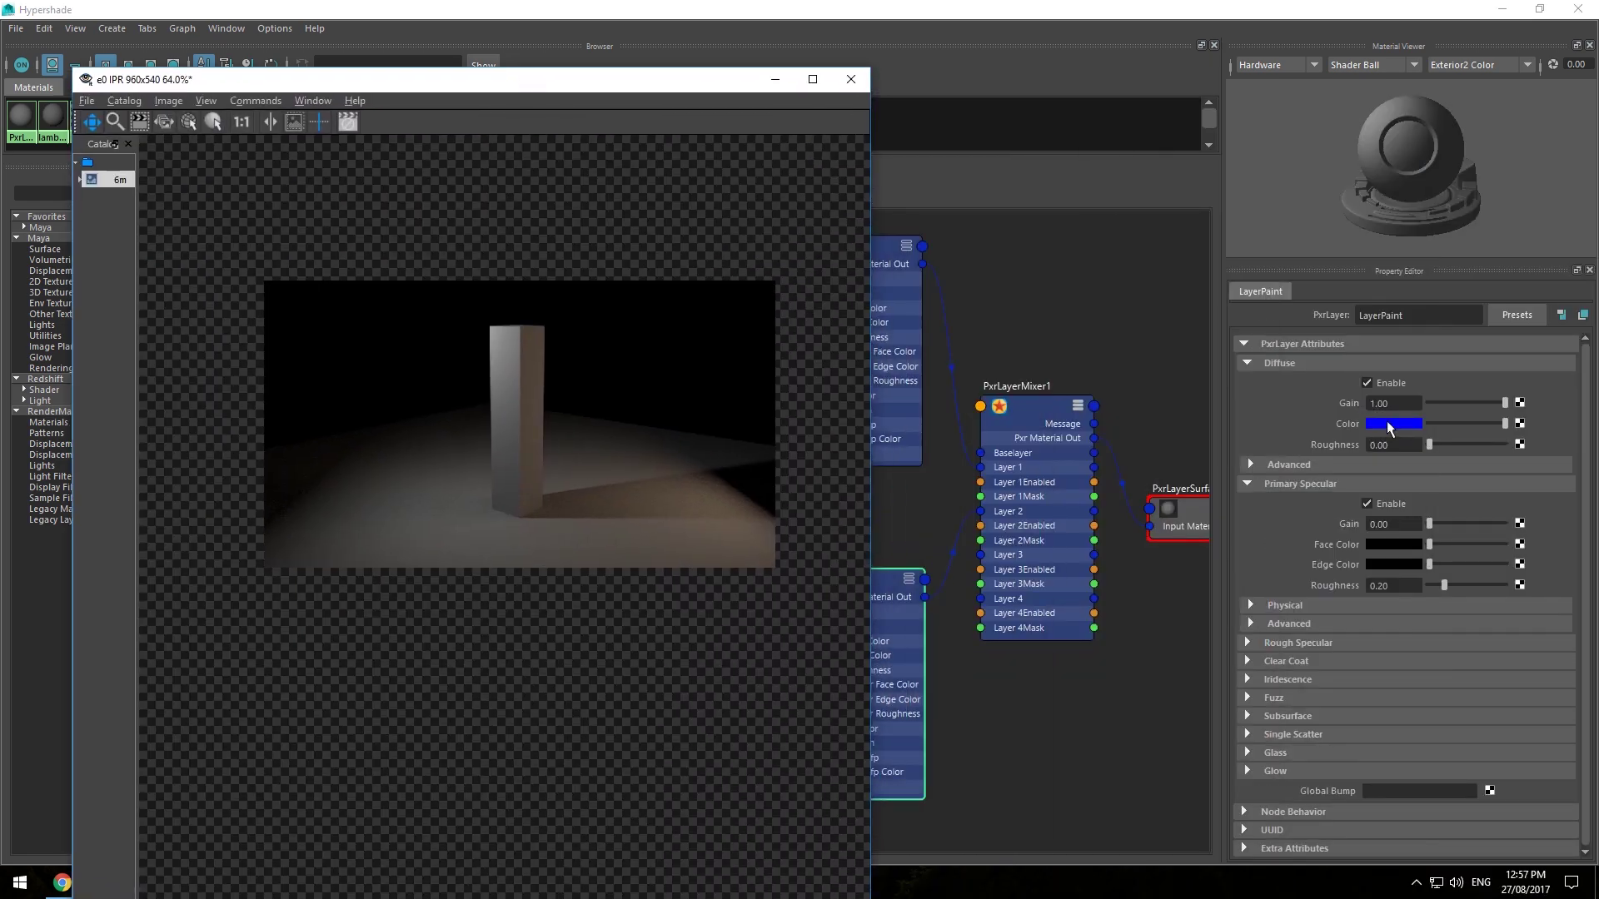
left_click(1391, 424)
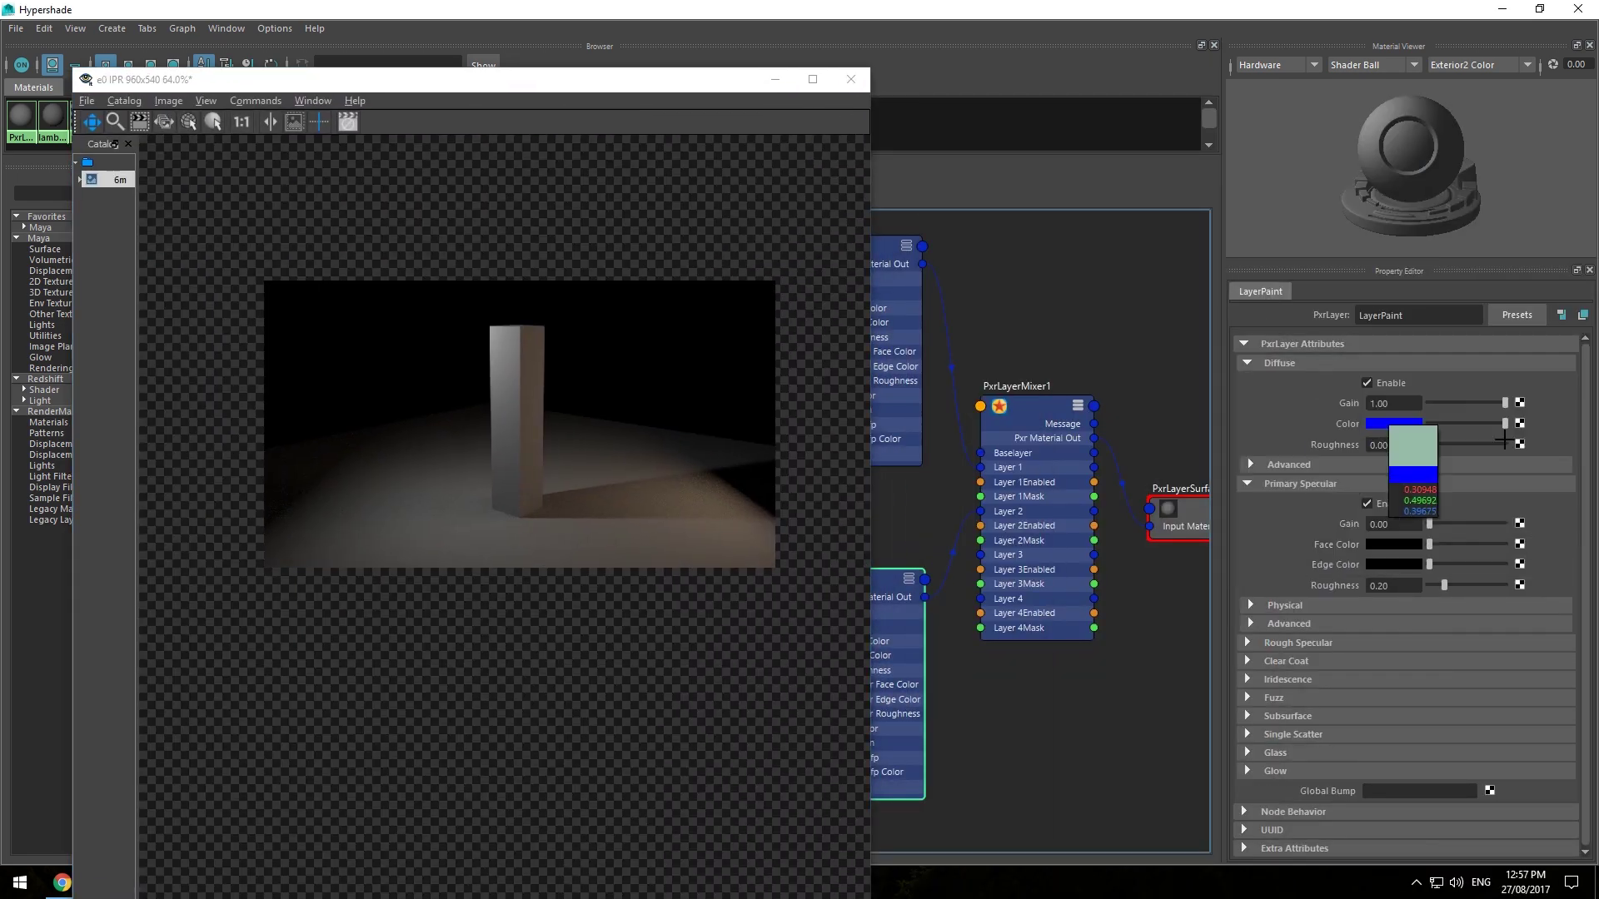
left_click(1406, 422)
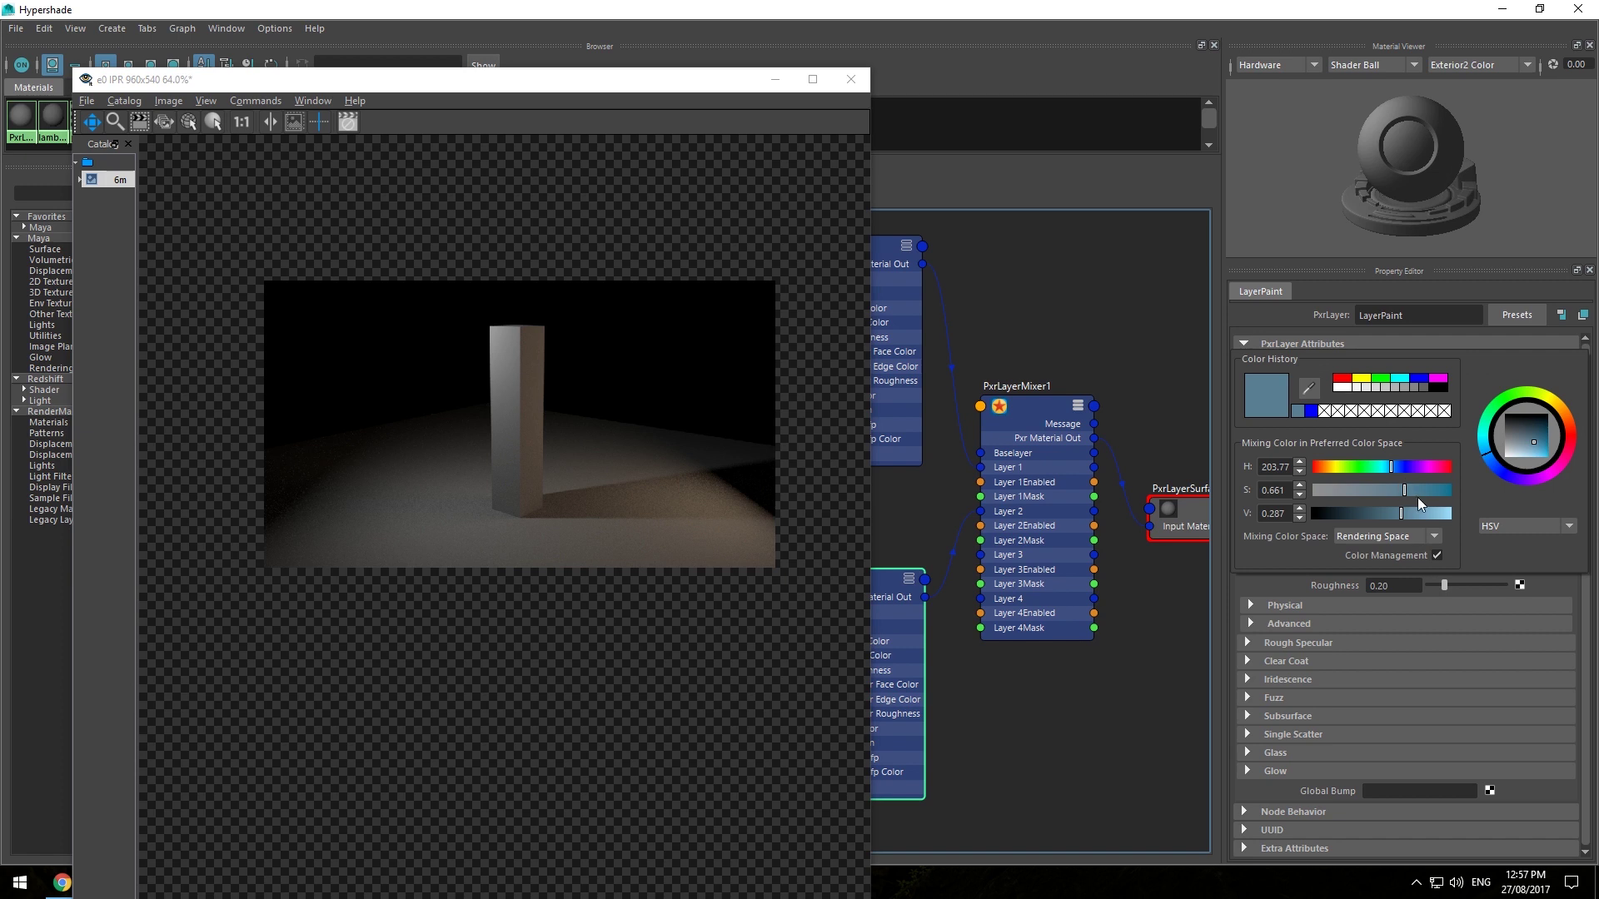
left_click_drag(1425, 490, 1434, 491)
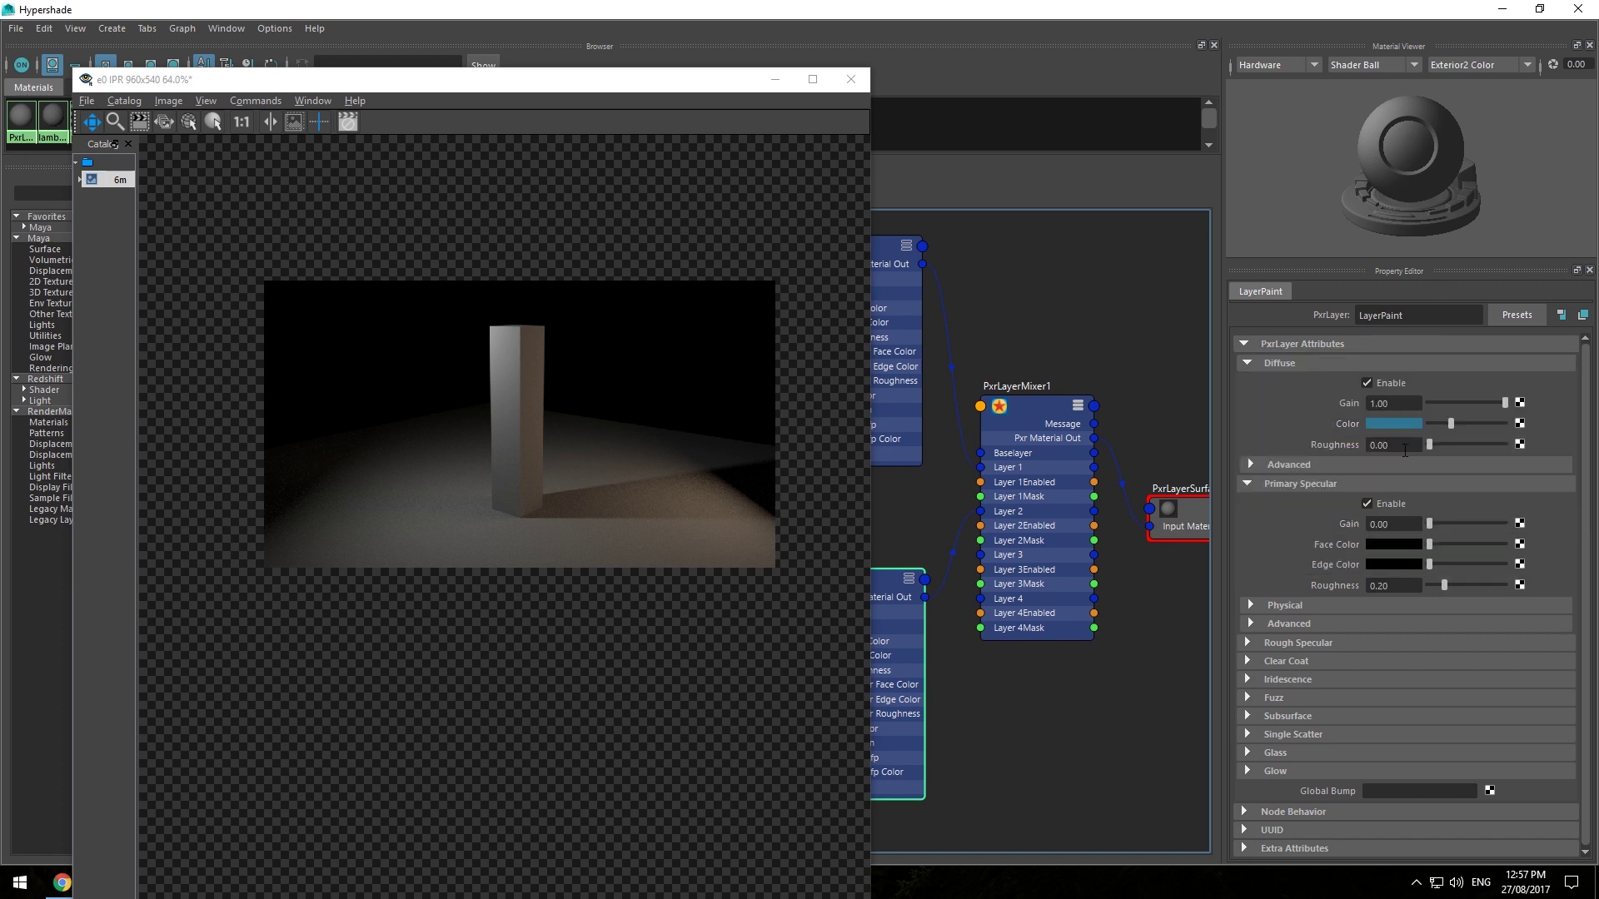
left_click(1406, 423)
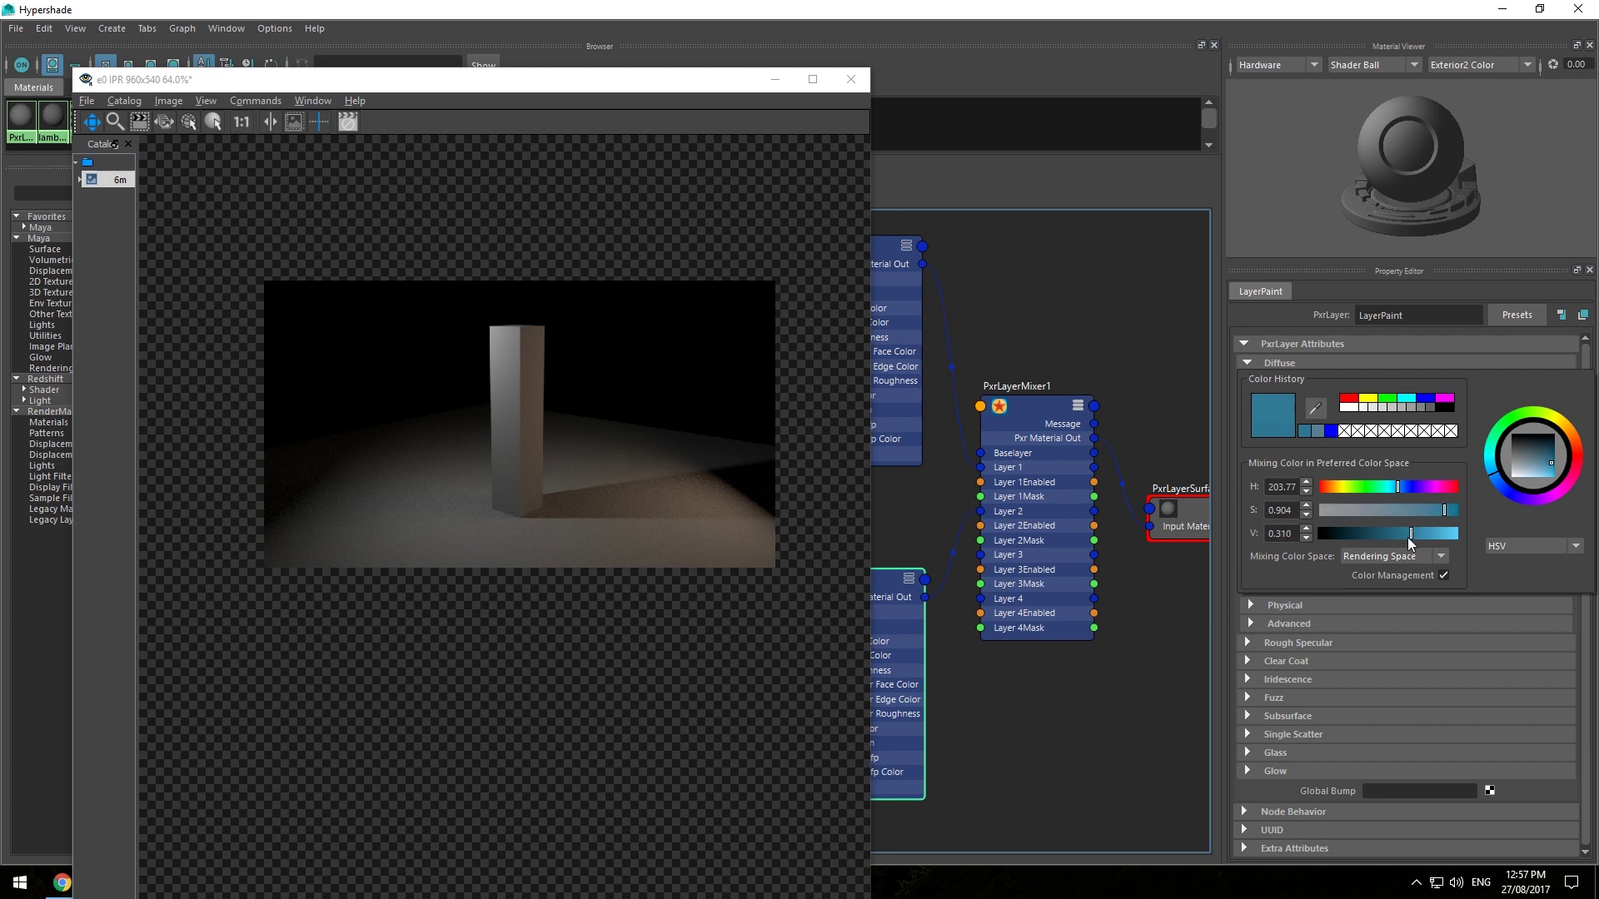
left_click_drag(1408, 538, 1406, 538)
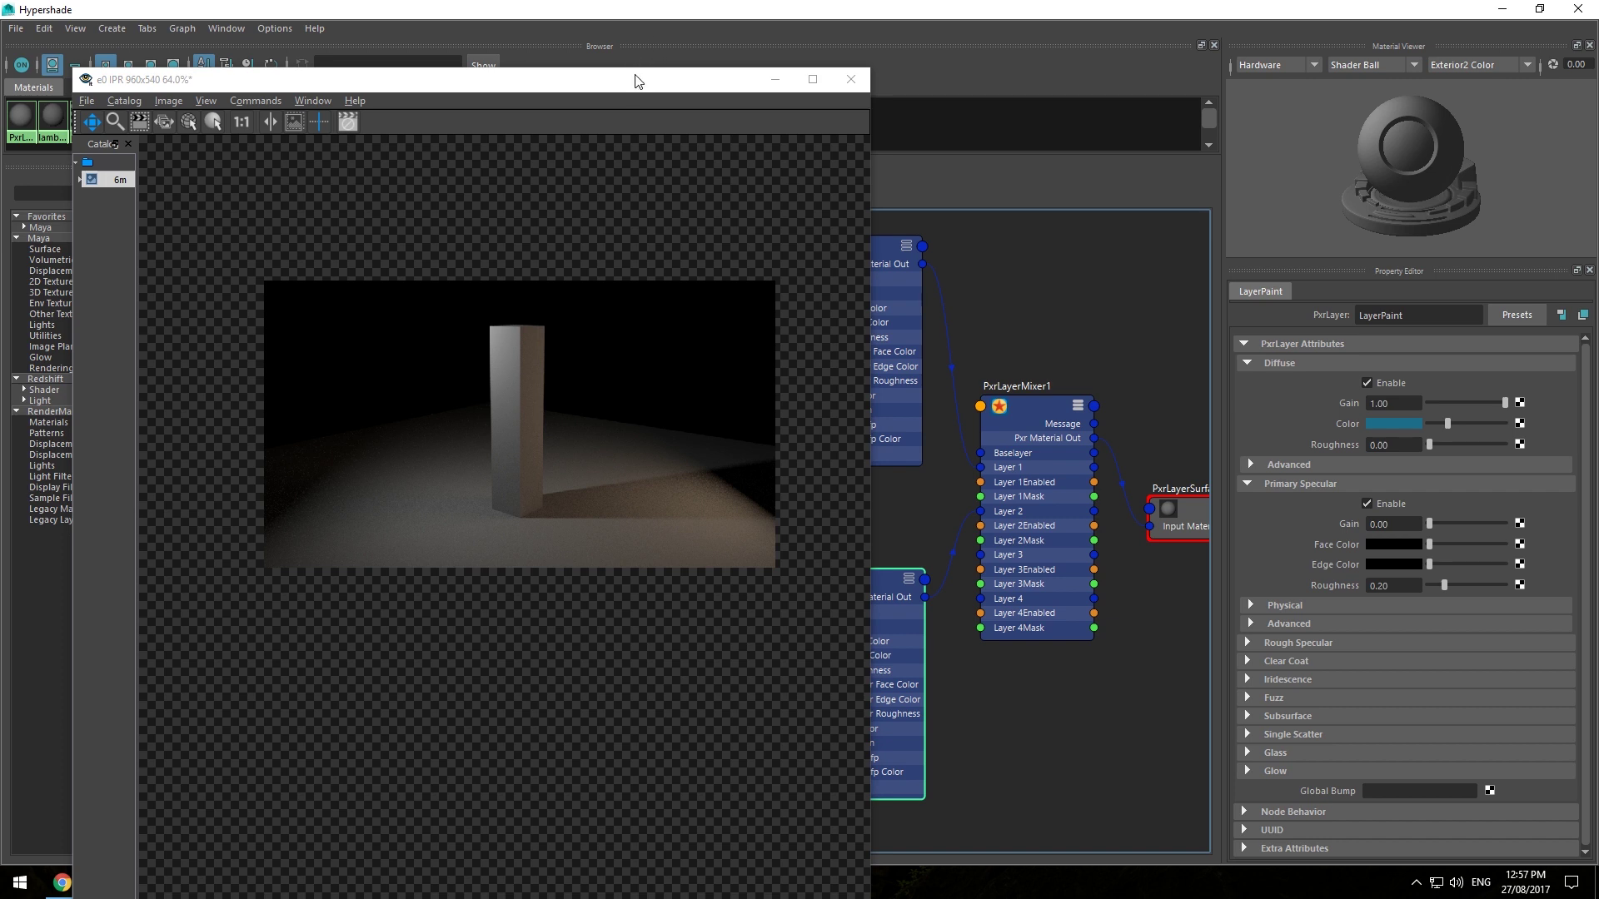
Step: Set LayerPaint's primary specular face color to grey, increase its roughness and raise its gain to the maximum
left_click_drag(633, 76, 1598, 201)
left_click_drag(1430, 545, 1444, 545)
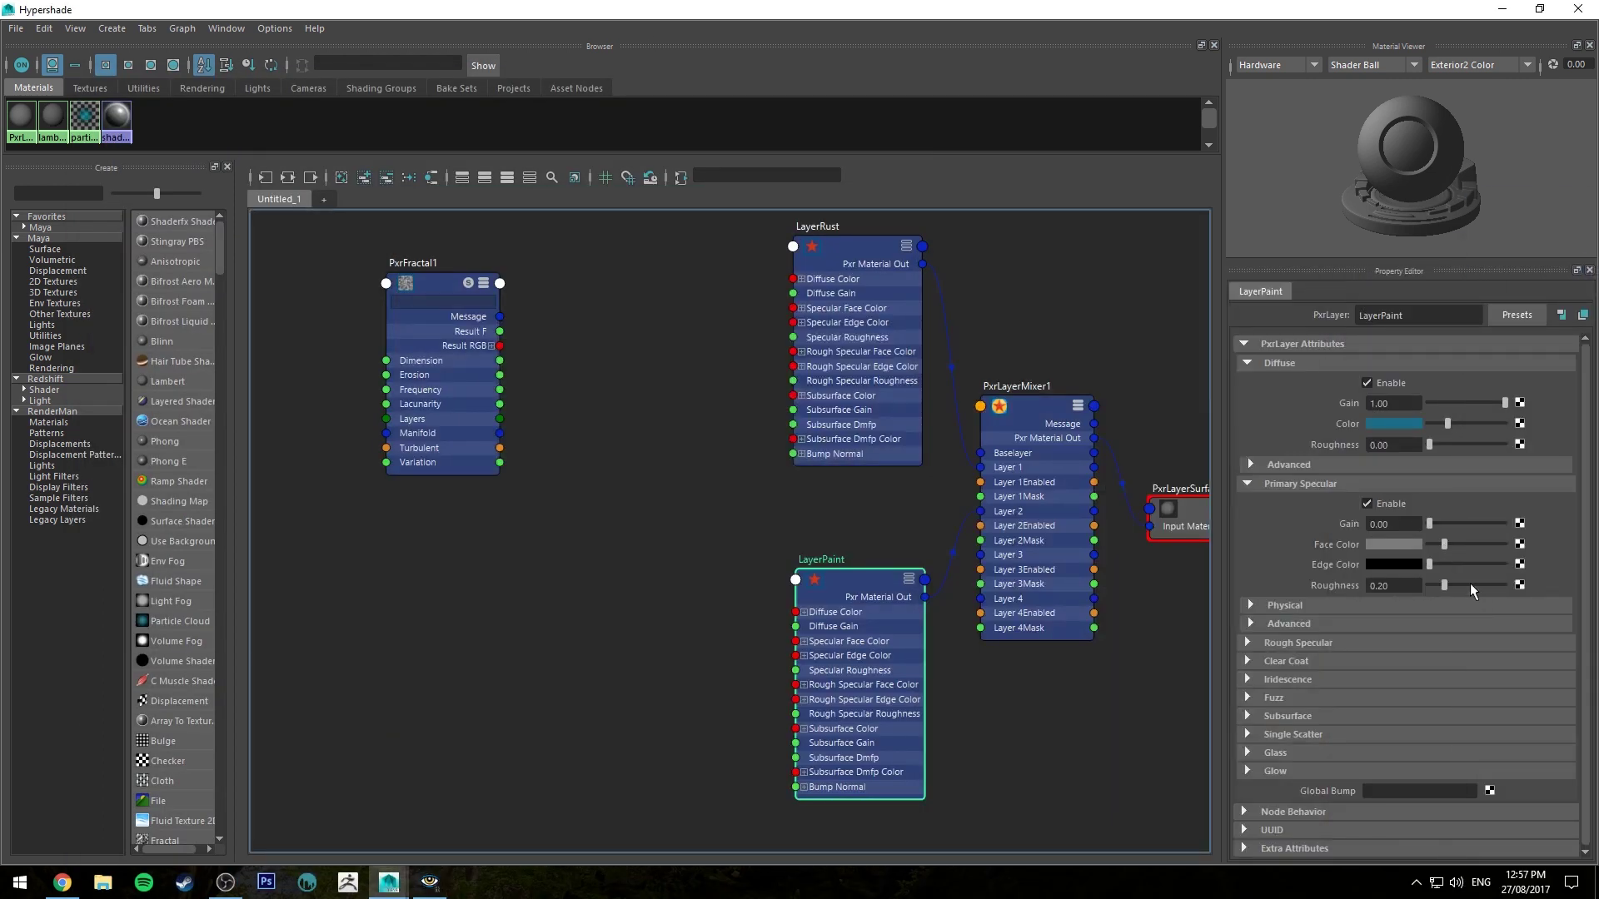
left_click_drag(1467, 588, 1480, 587)
left_click_drag(1430, 523, 1509, 526)
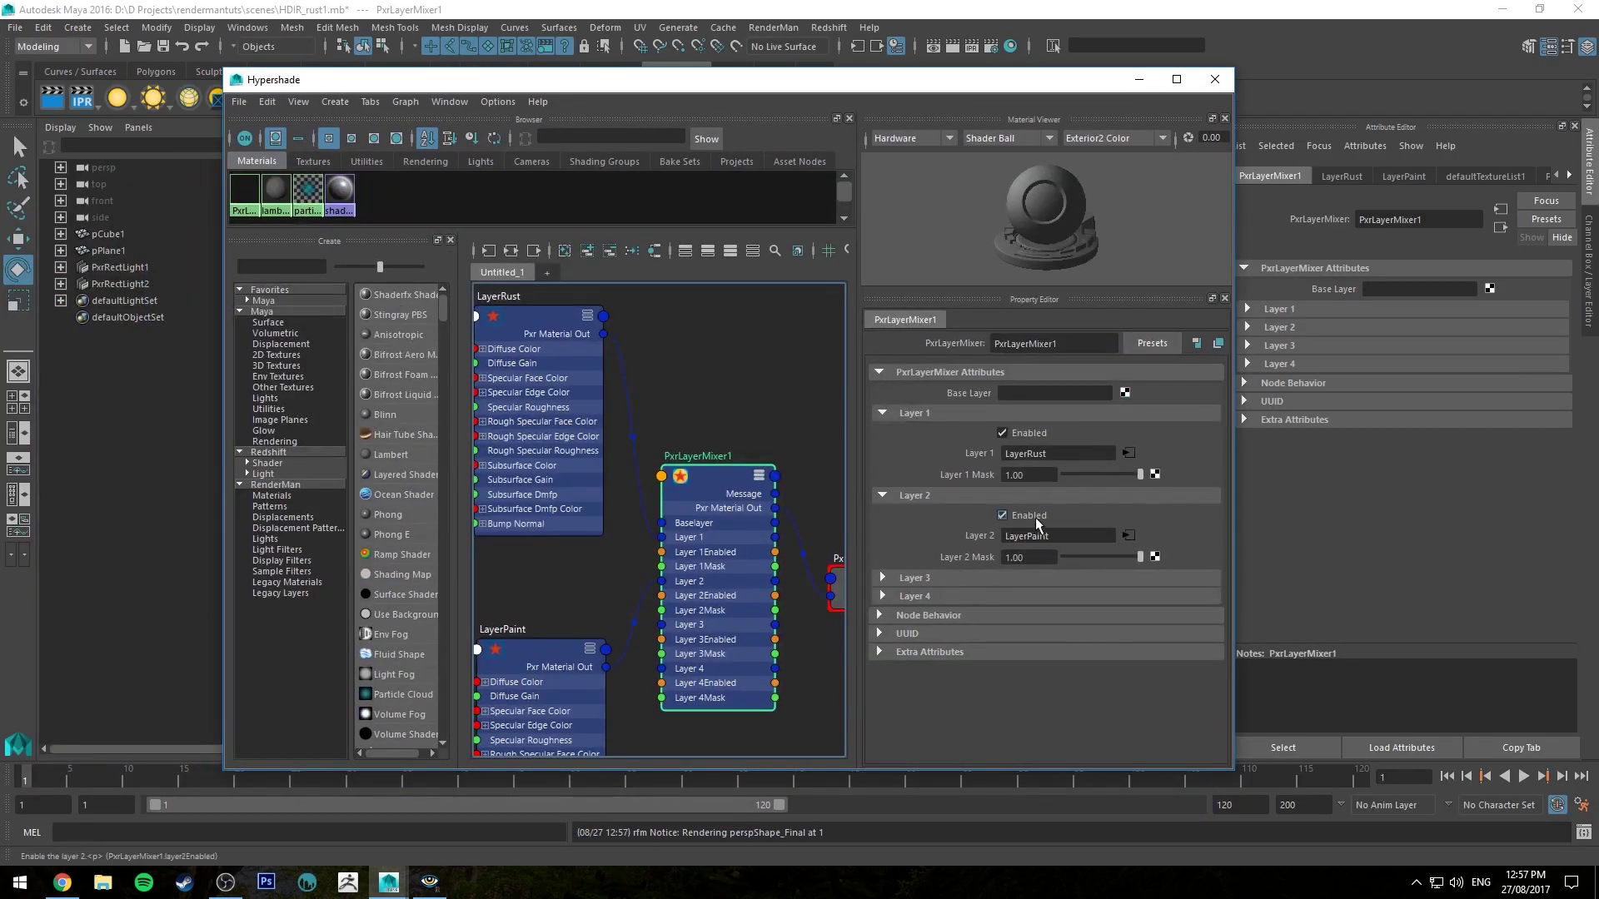
Step: Examine the blue paint layer on the pillar in the IPR render at higher zoom
left_click_drag(967, 79, 0, 105)
left_click_drag(0, 37, 946, 31)
scroll(1056, 342, "up", 4)
left_click_drag(1056, 301, 1046, 396)
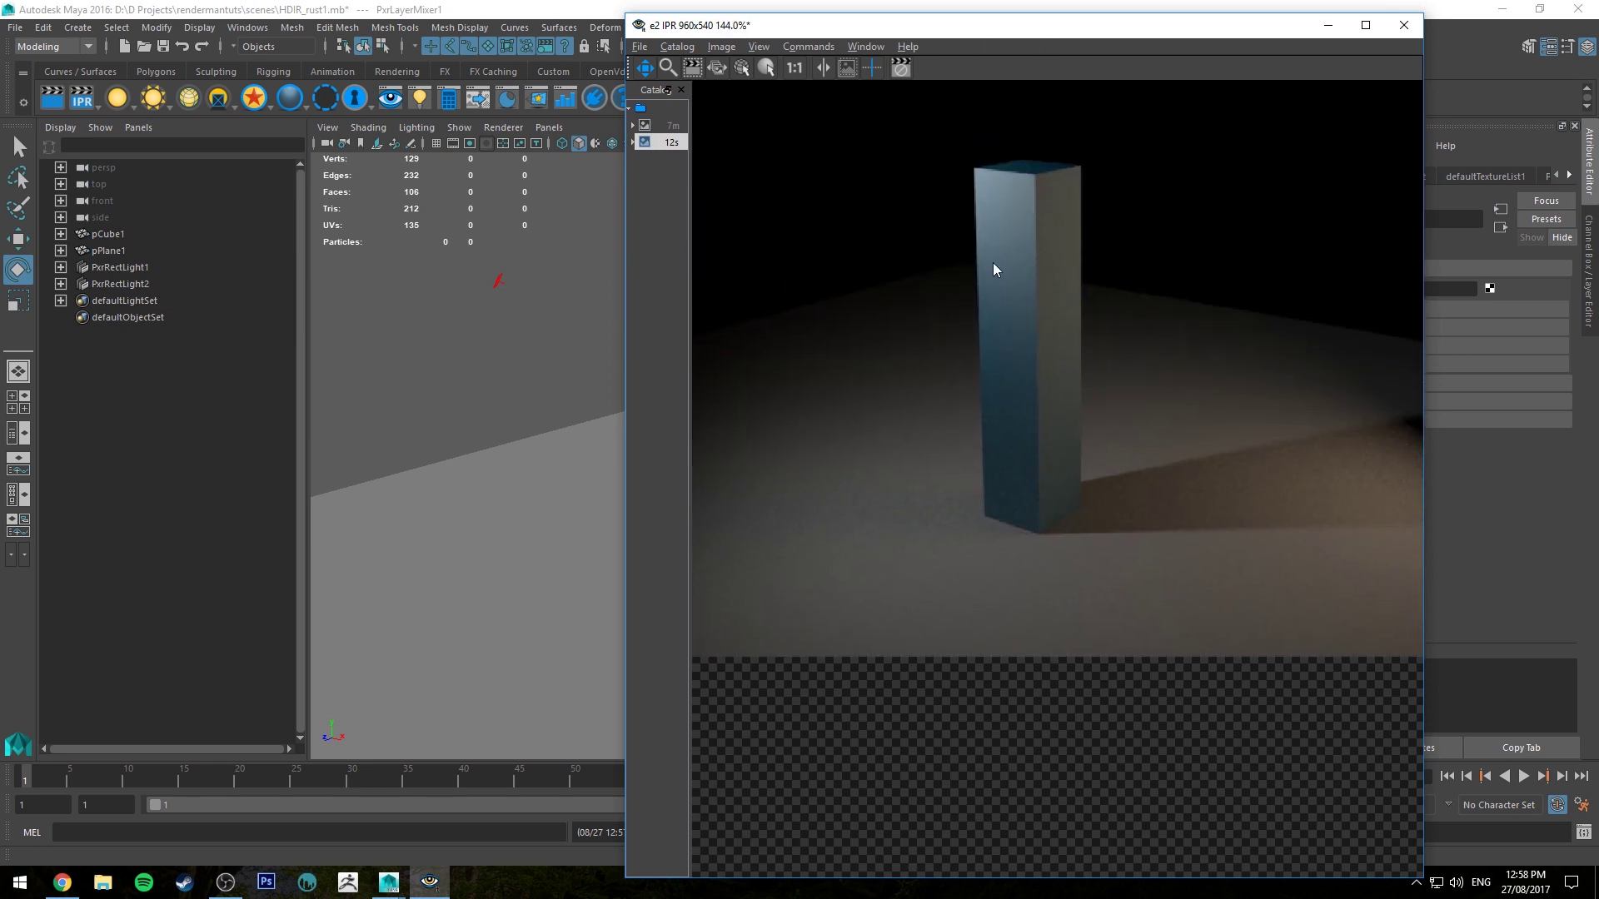
left_click_drag(917, 28, 1598, 29)
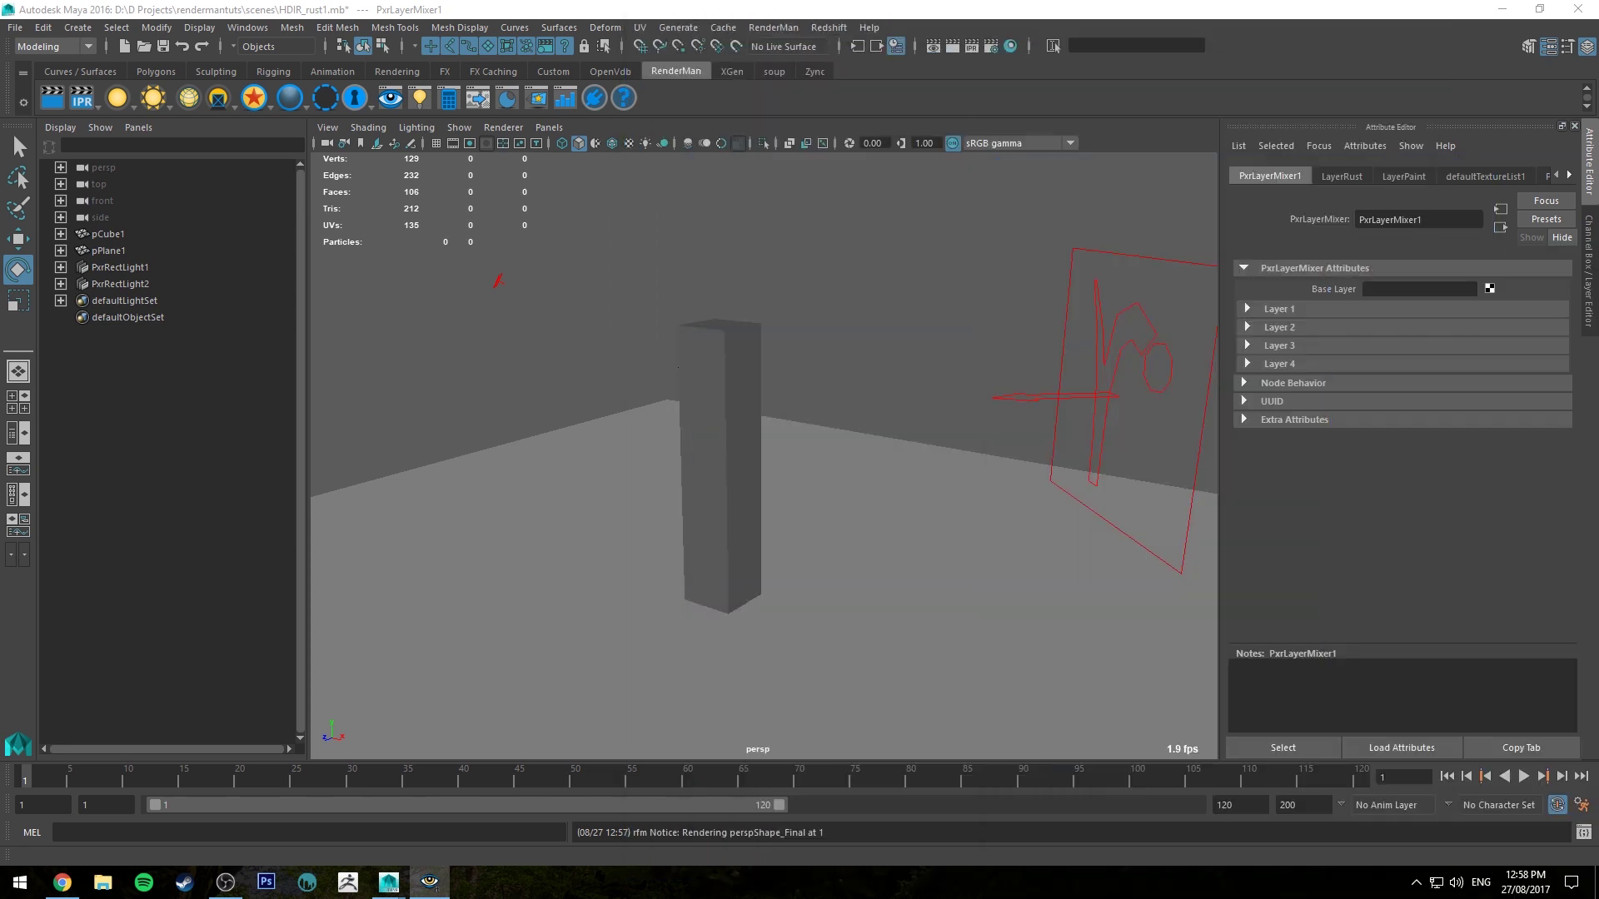
Step: Return to the Hypershade graph and move the PxrFractal node farther from the layer nodes
left_click_drag(0, 243, 491, 1)
middle_click_drag(542, 353, 1010, 535, "alt")
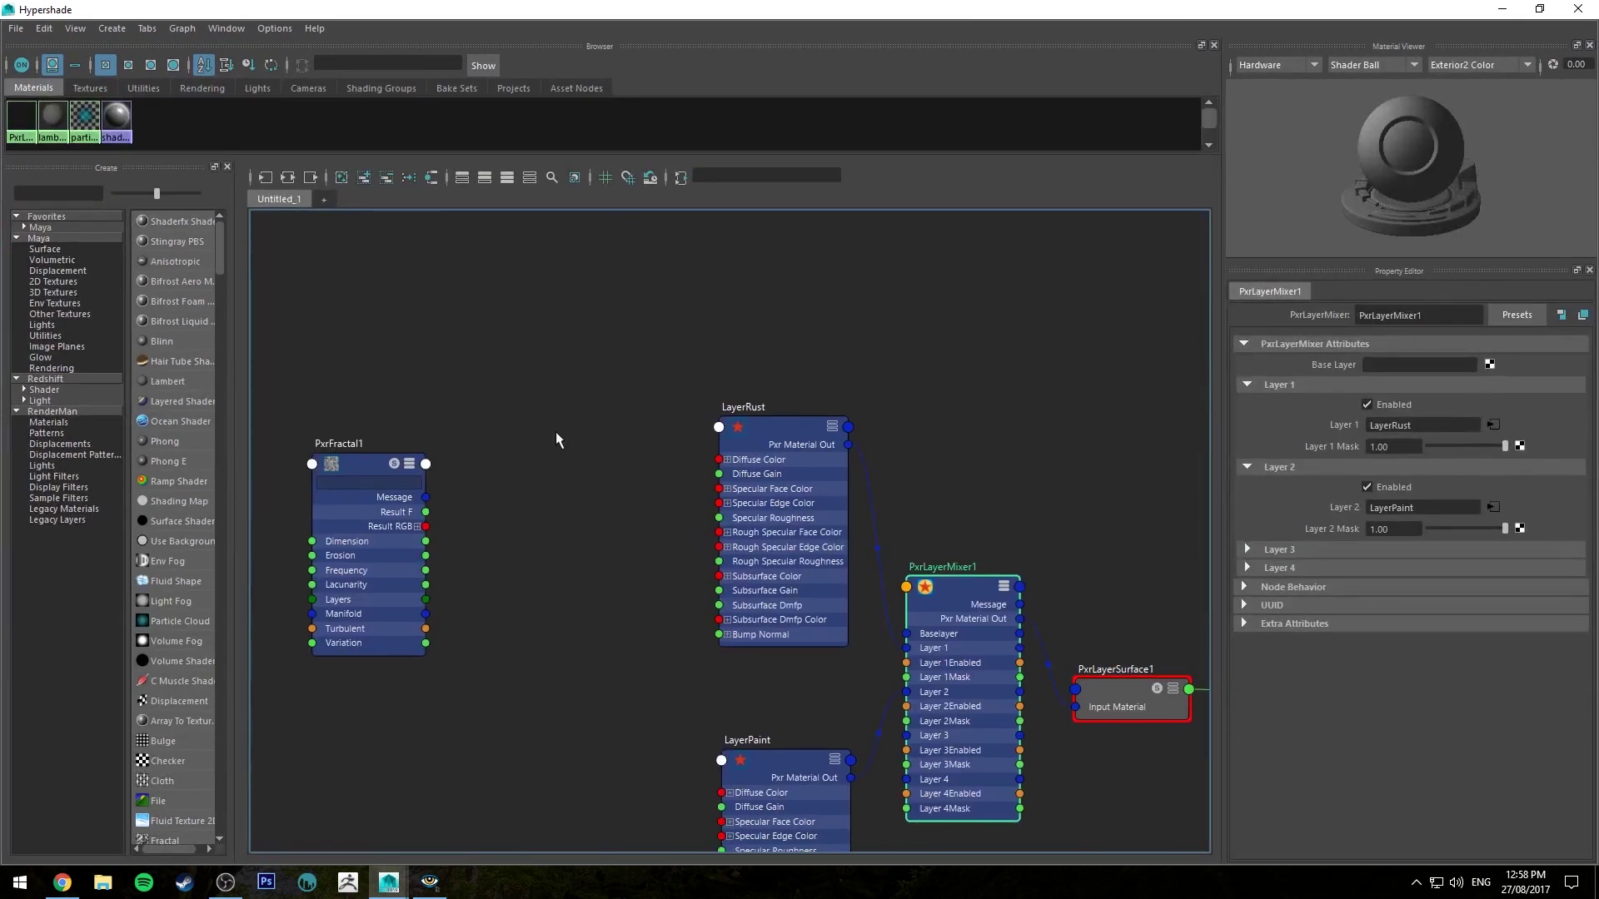
middle_click_drag(537, 491, 570, 450, "alt")
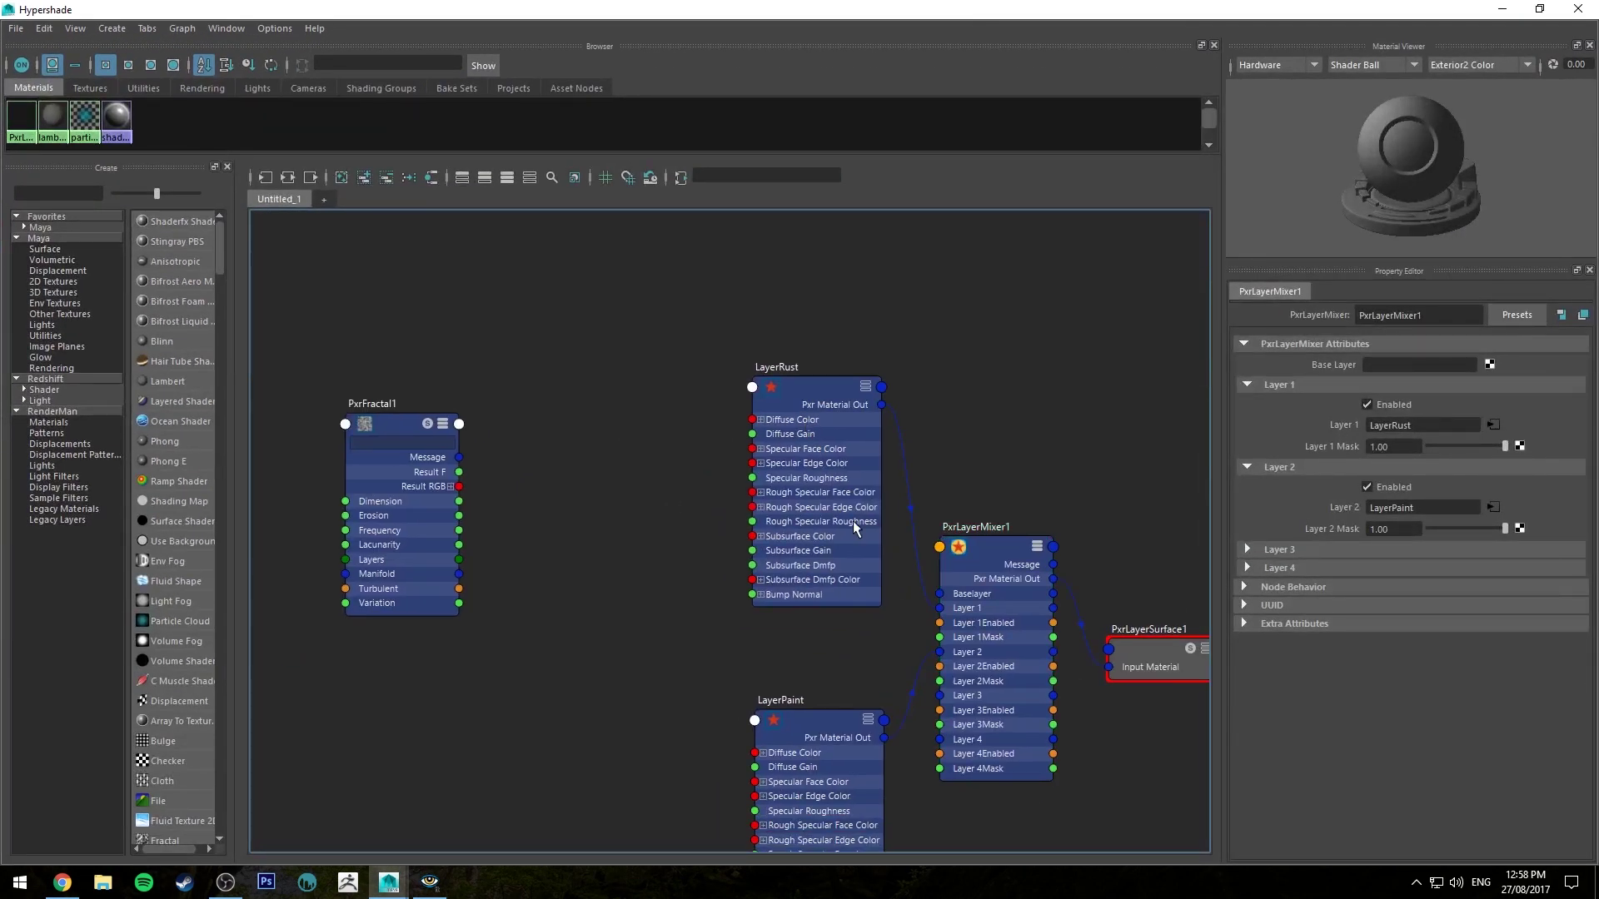
middle_click_drag(724, 638, 752, 613, "alt")
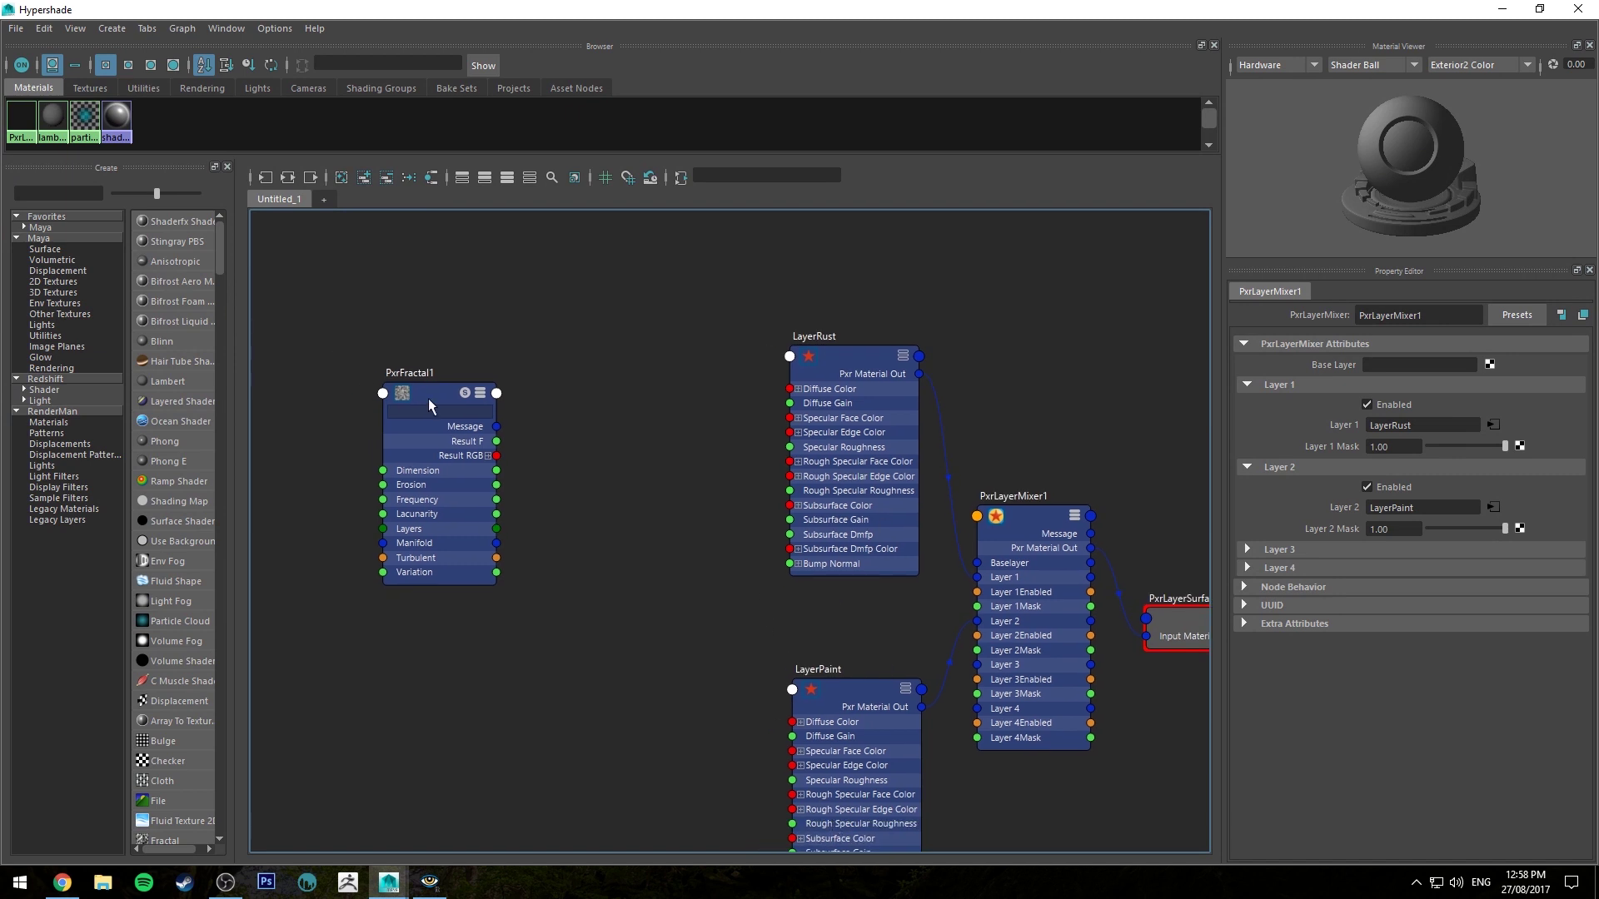
left_click_drag(431, 405, 389, 387)
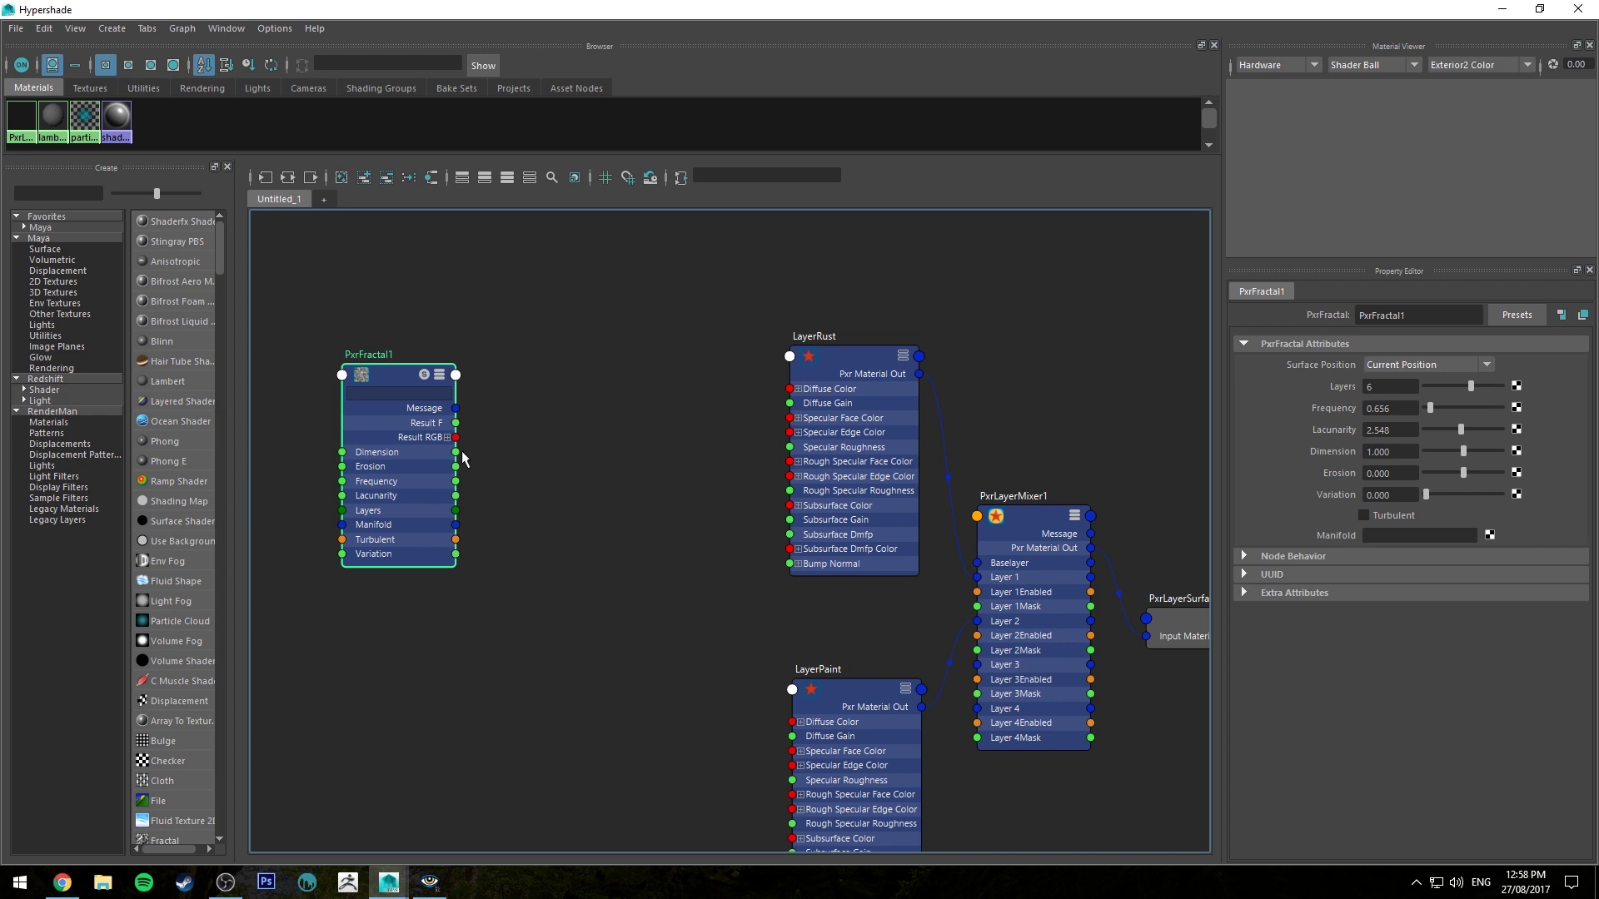
Step: Set the LayerRust node's diffuse color to a saturated orange
left_click(861, 358)
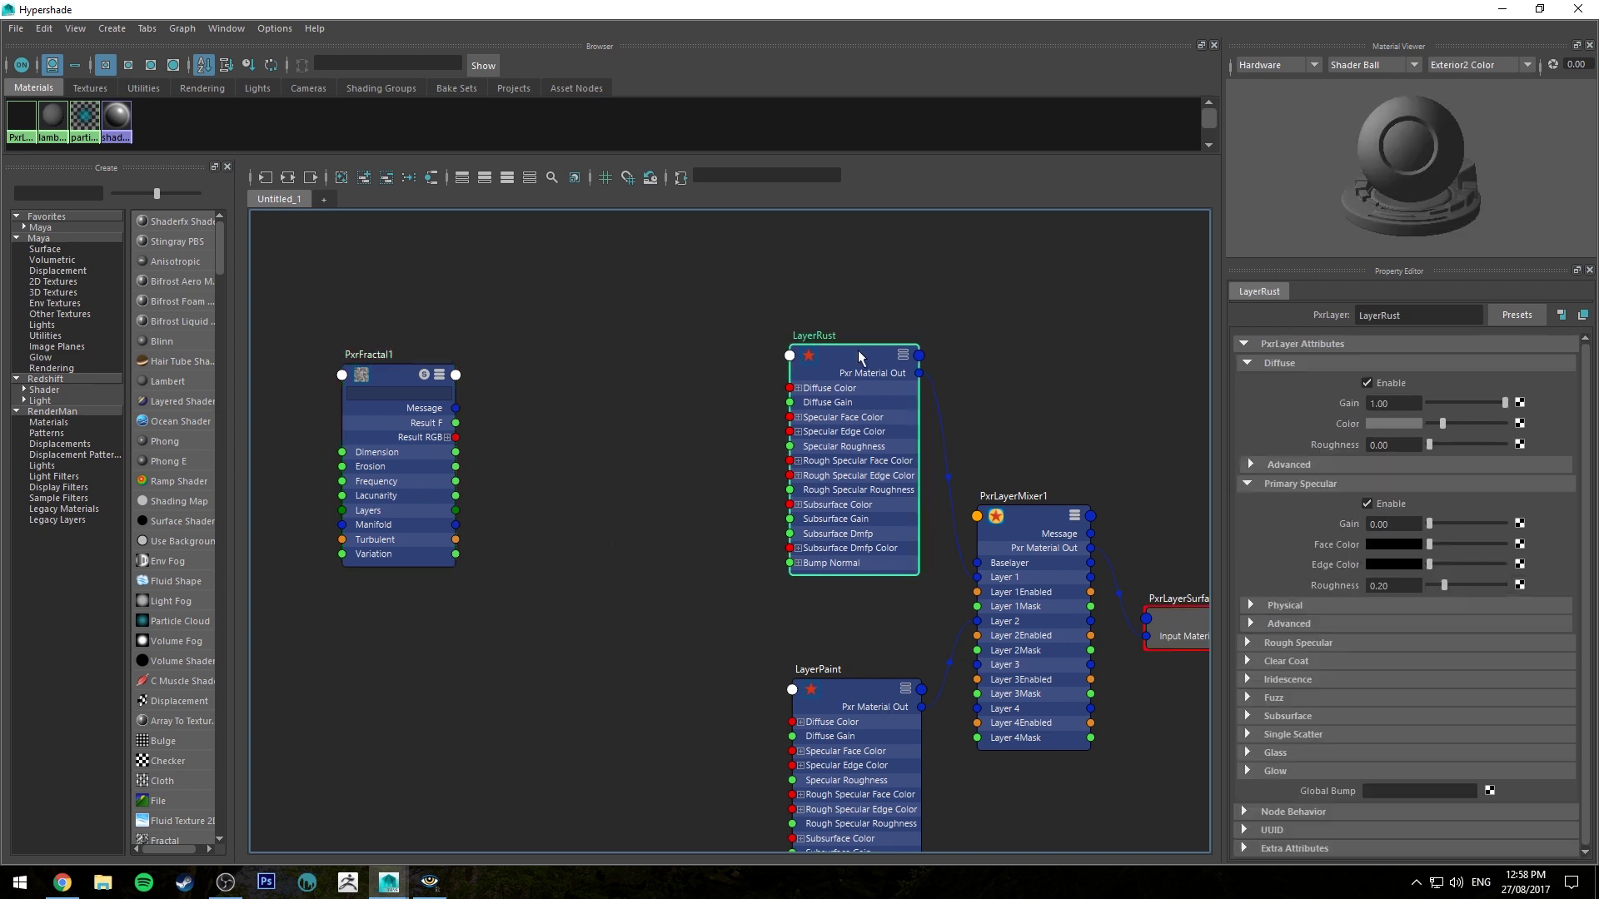
left_click(1394, 423)
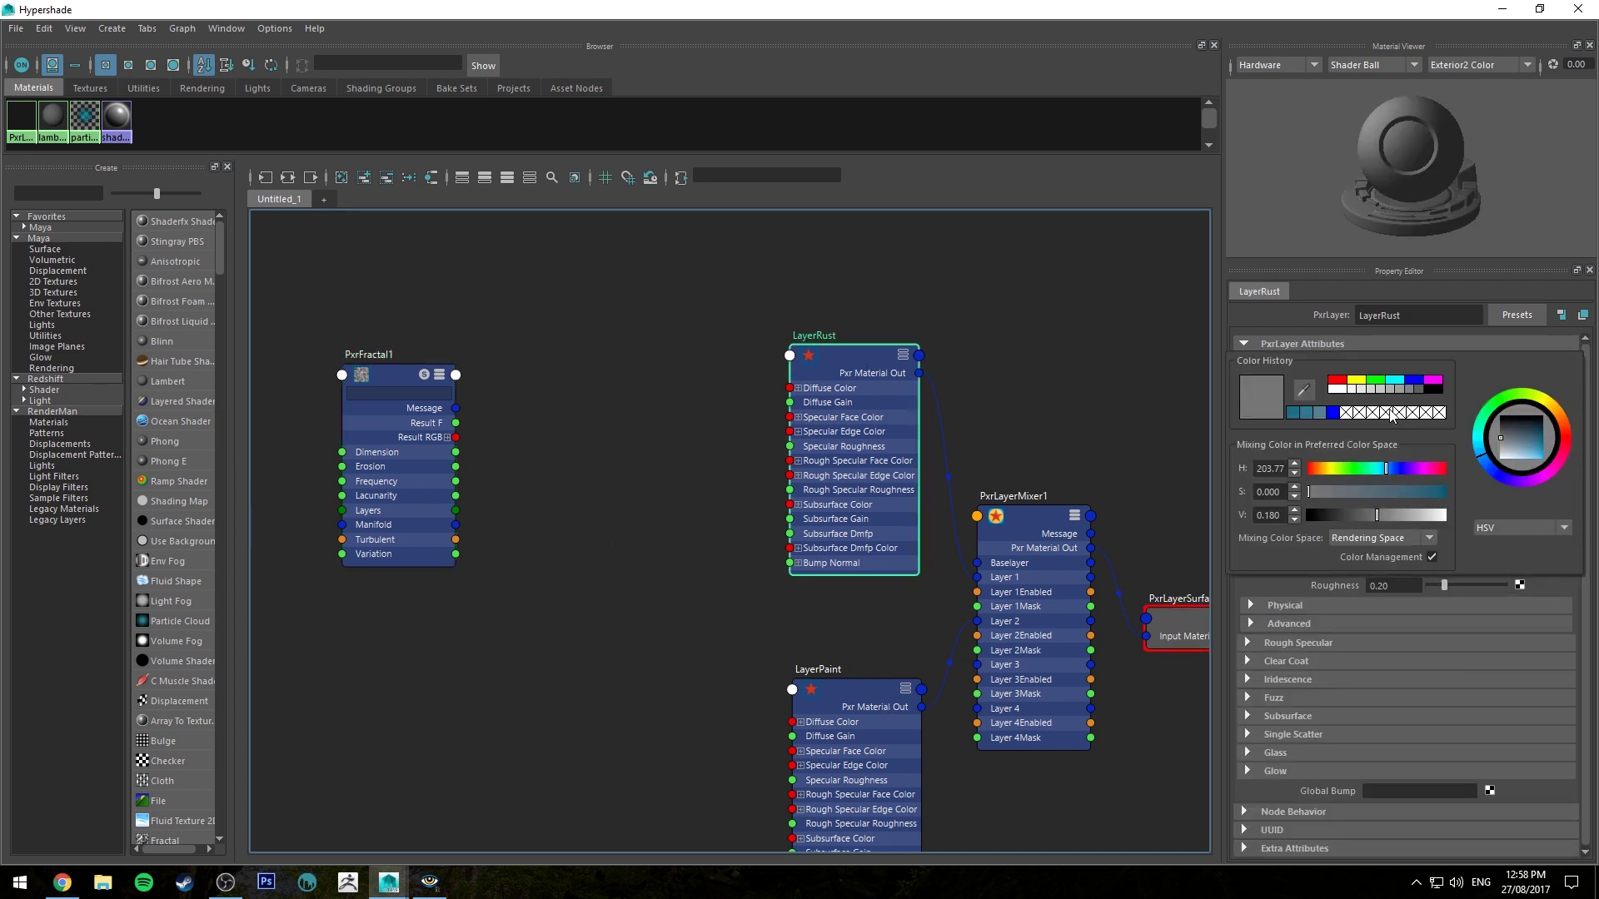
left_click(1337, 379)
left_click(1565, 424)
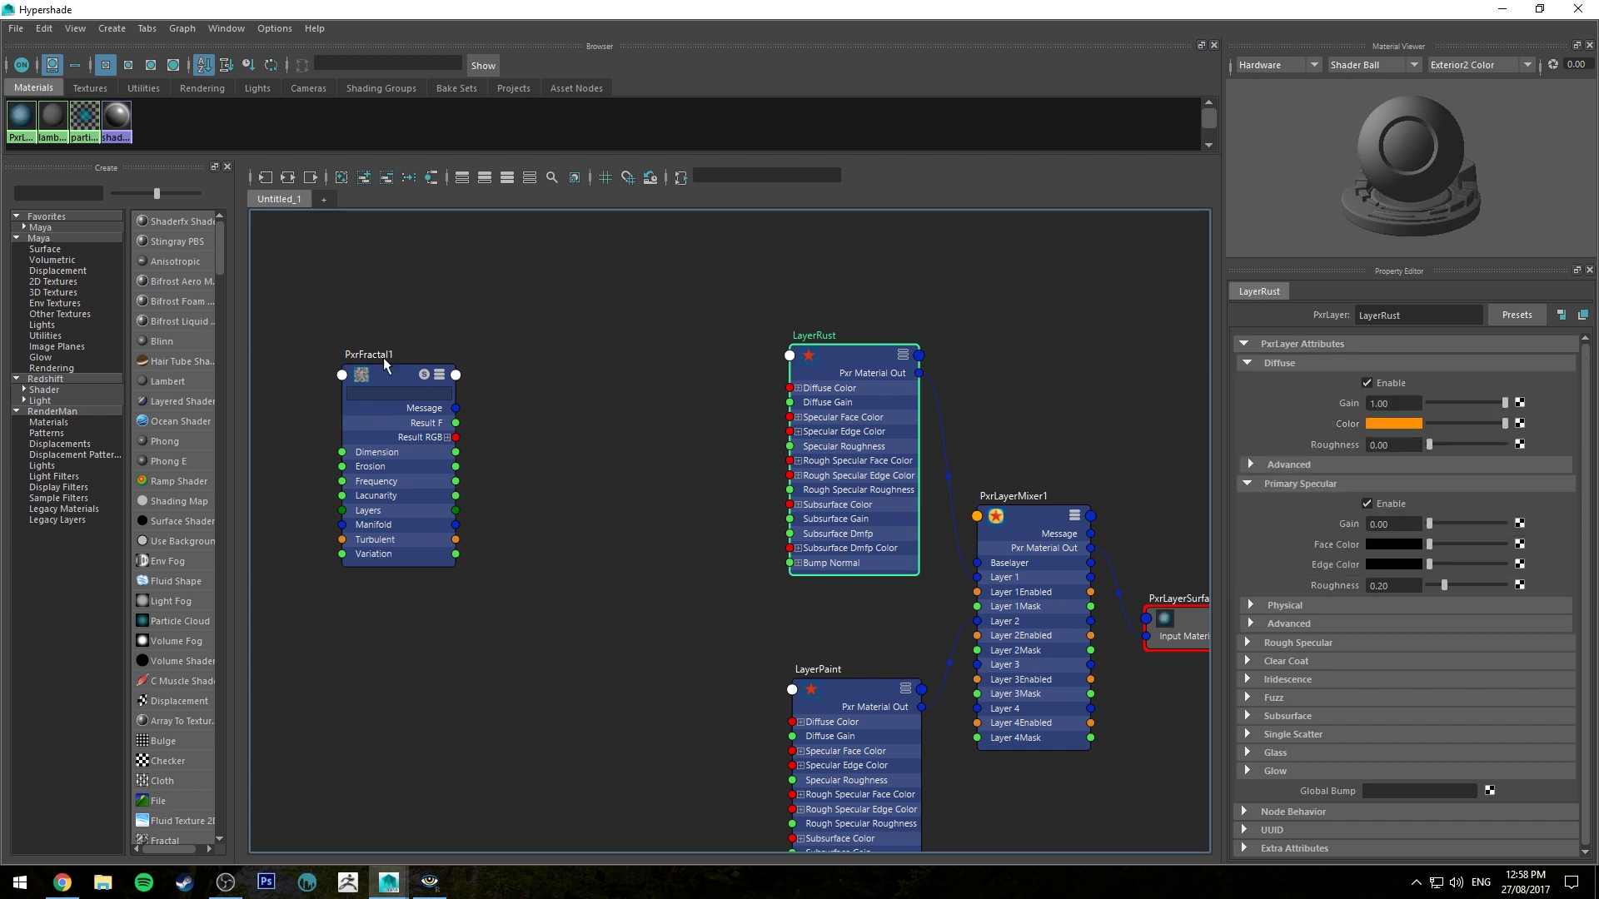
Step: Create a PxrThreshold node and place it between the PxrFractal and LayerRust nodes
left_click(571, 443)
key("Tab")
type("PxrThreshold")
key("Return")
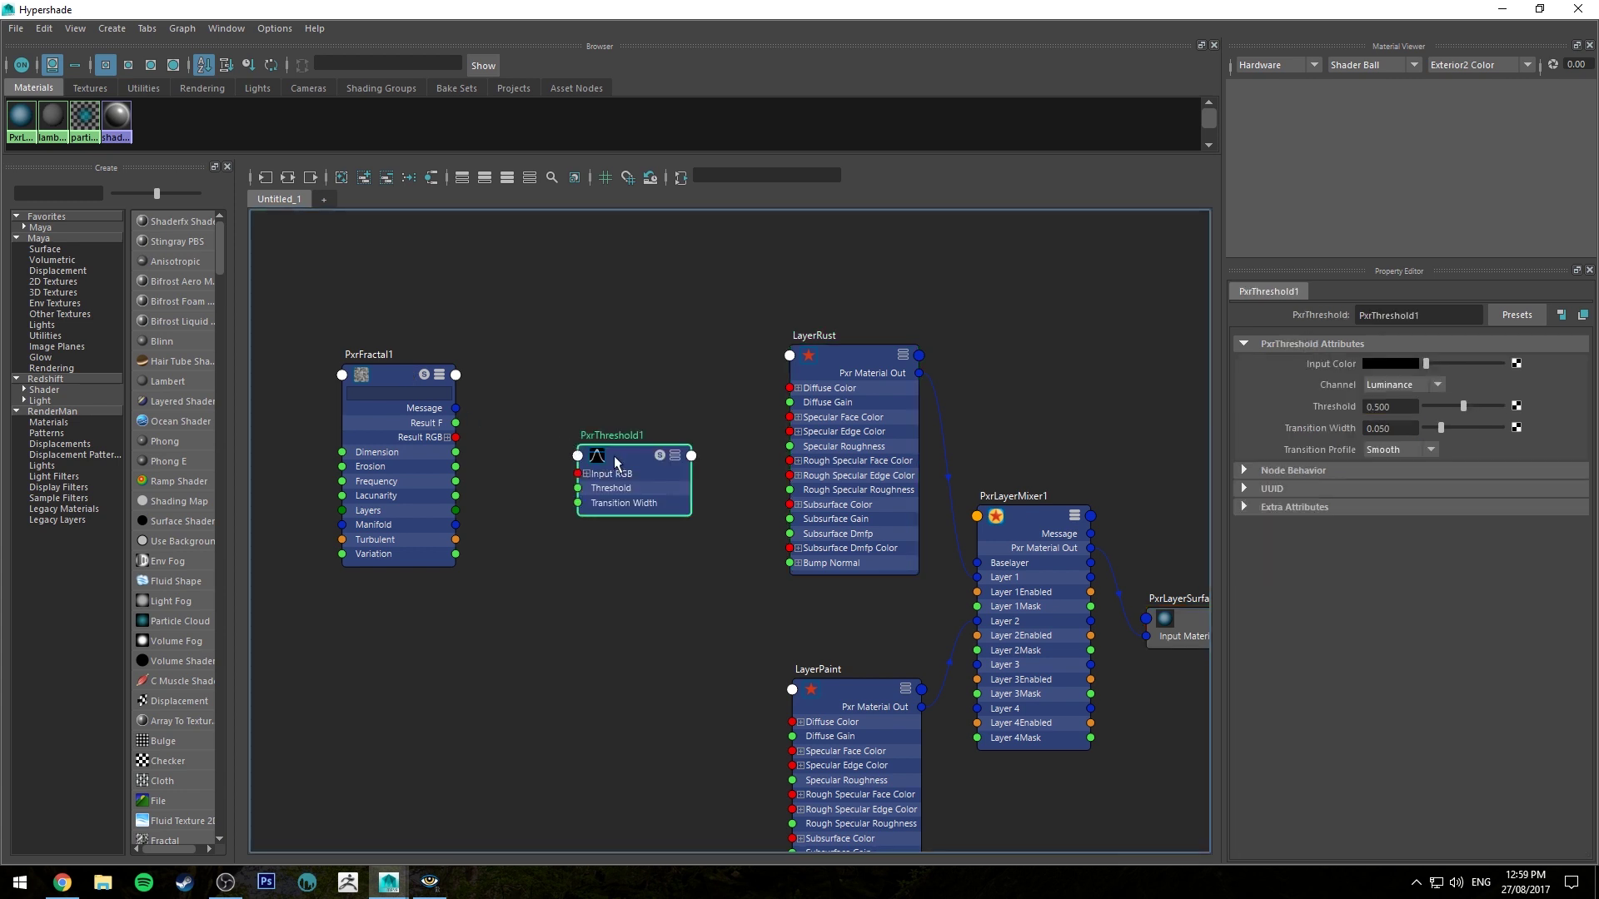
left_click_drag(616, 472, 589, 374)
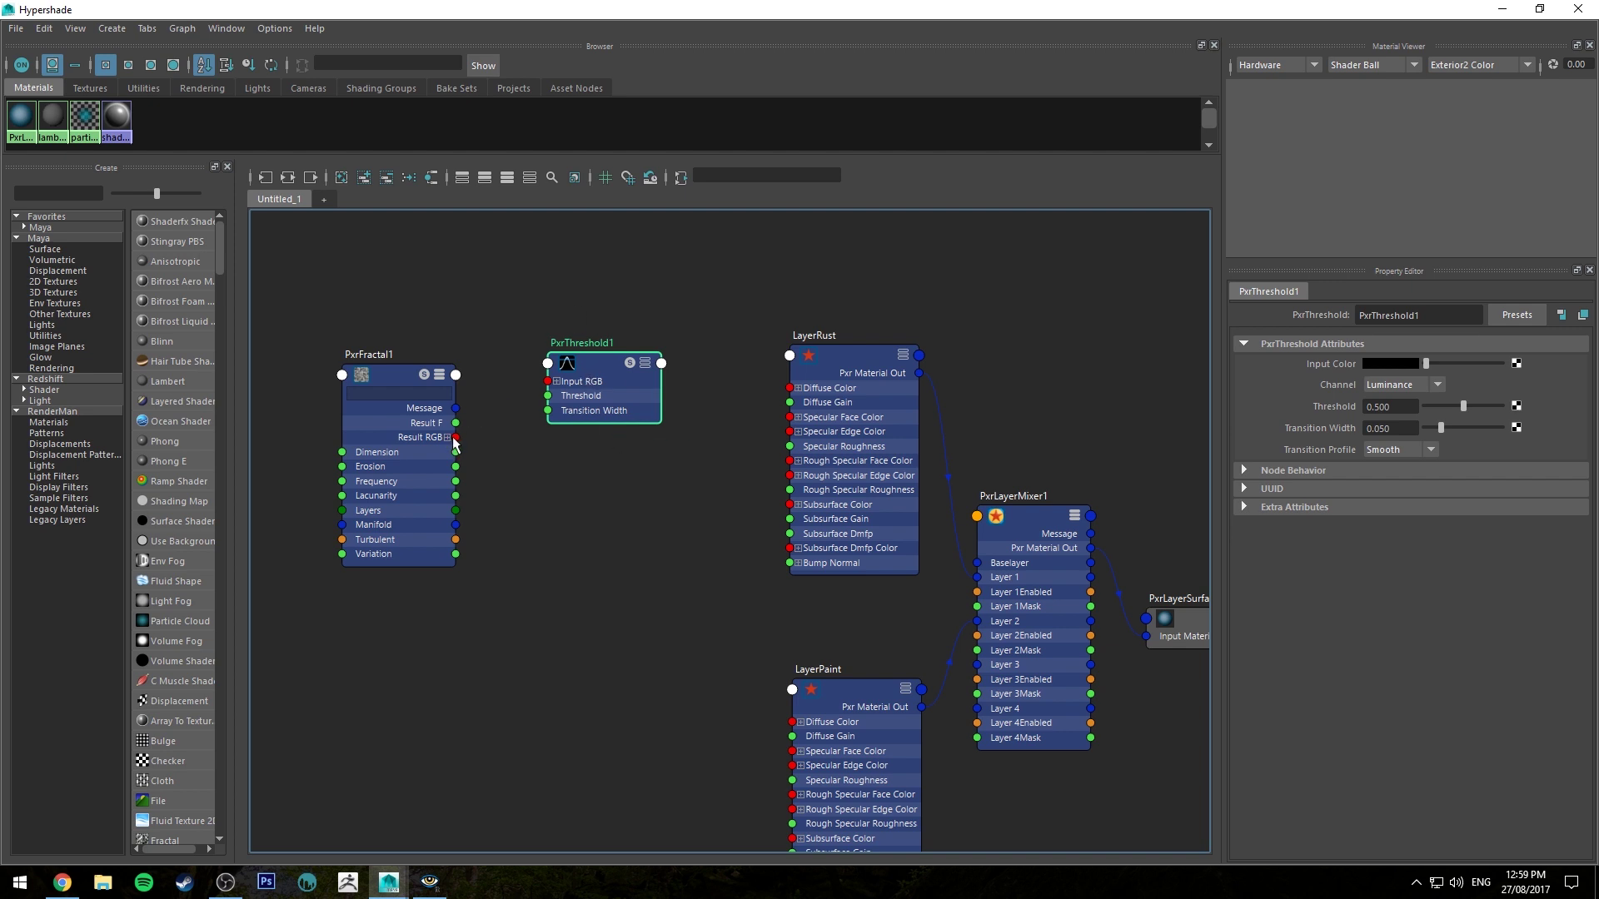
Step: Connect PxrFractal's Result RGB to PxrThreshold's Input RGB, and PxrThreshold's Result R to the layer mixer's Layer 1 Mask
left_click_drag(457, 437, 605, 387)
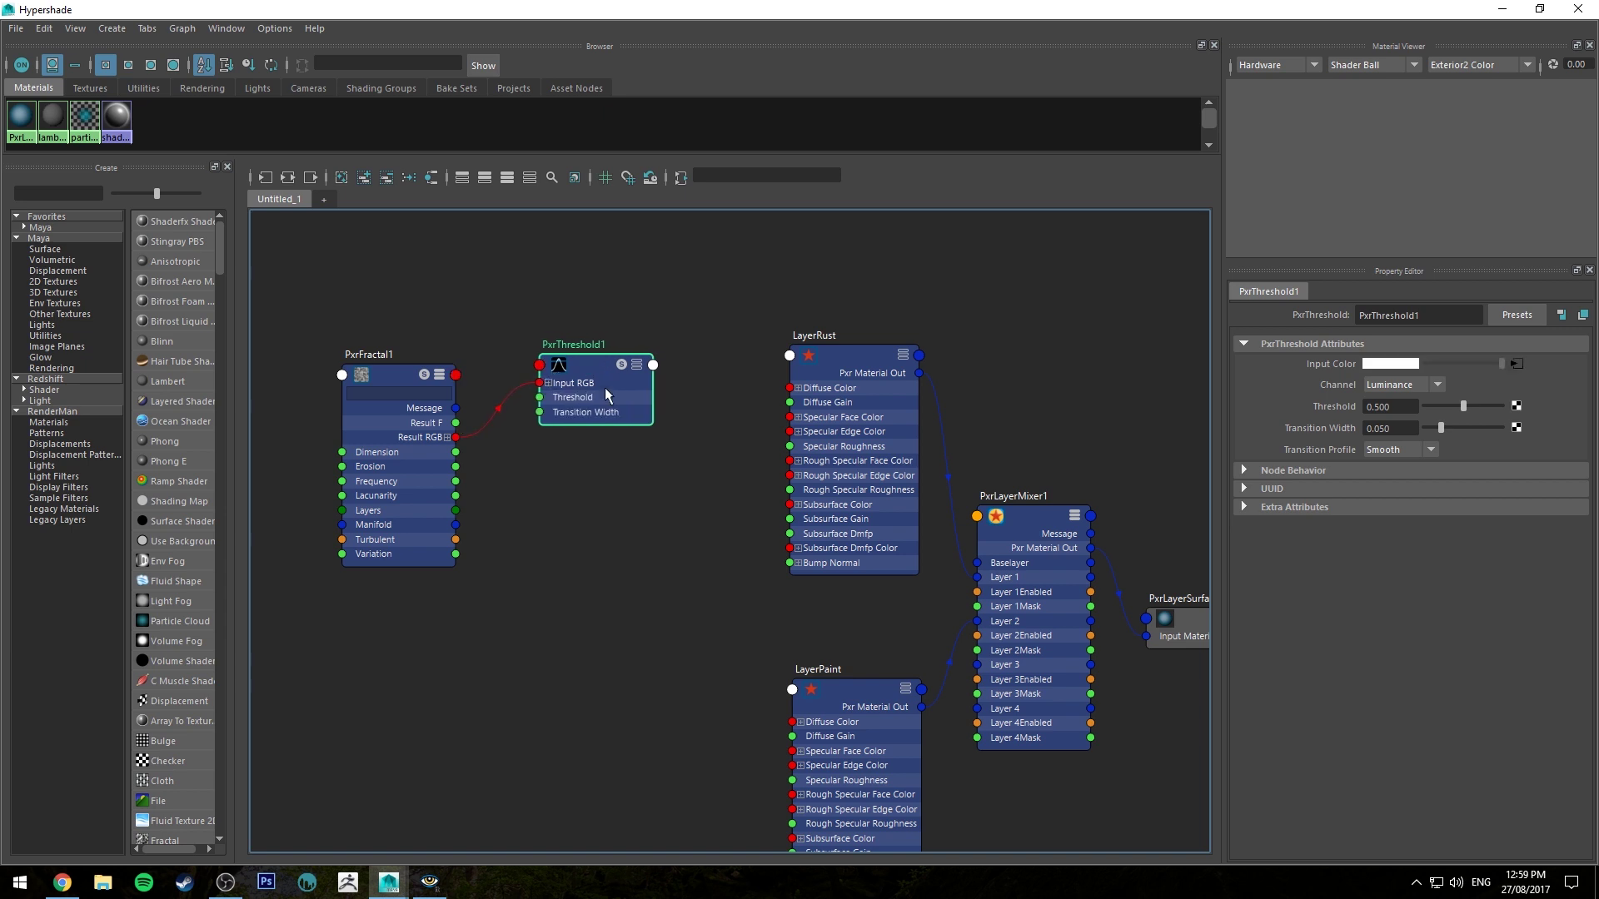
key("3")
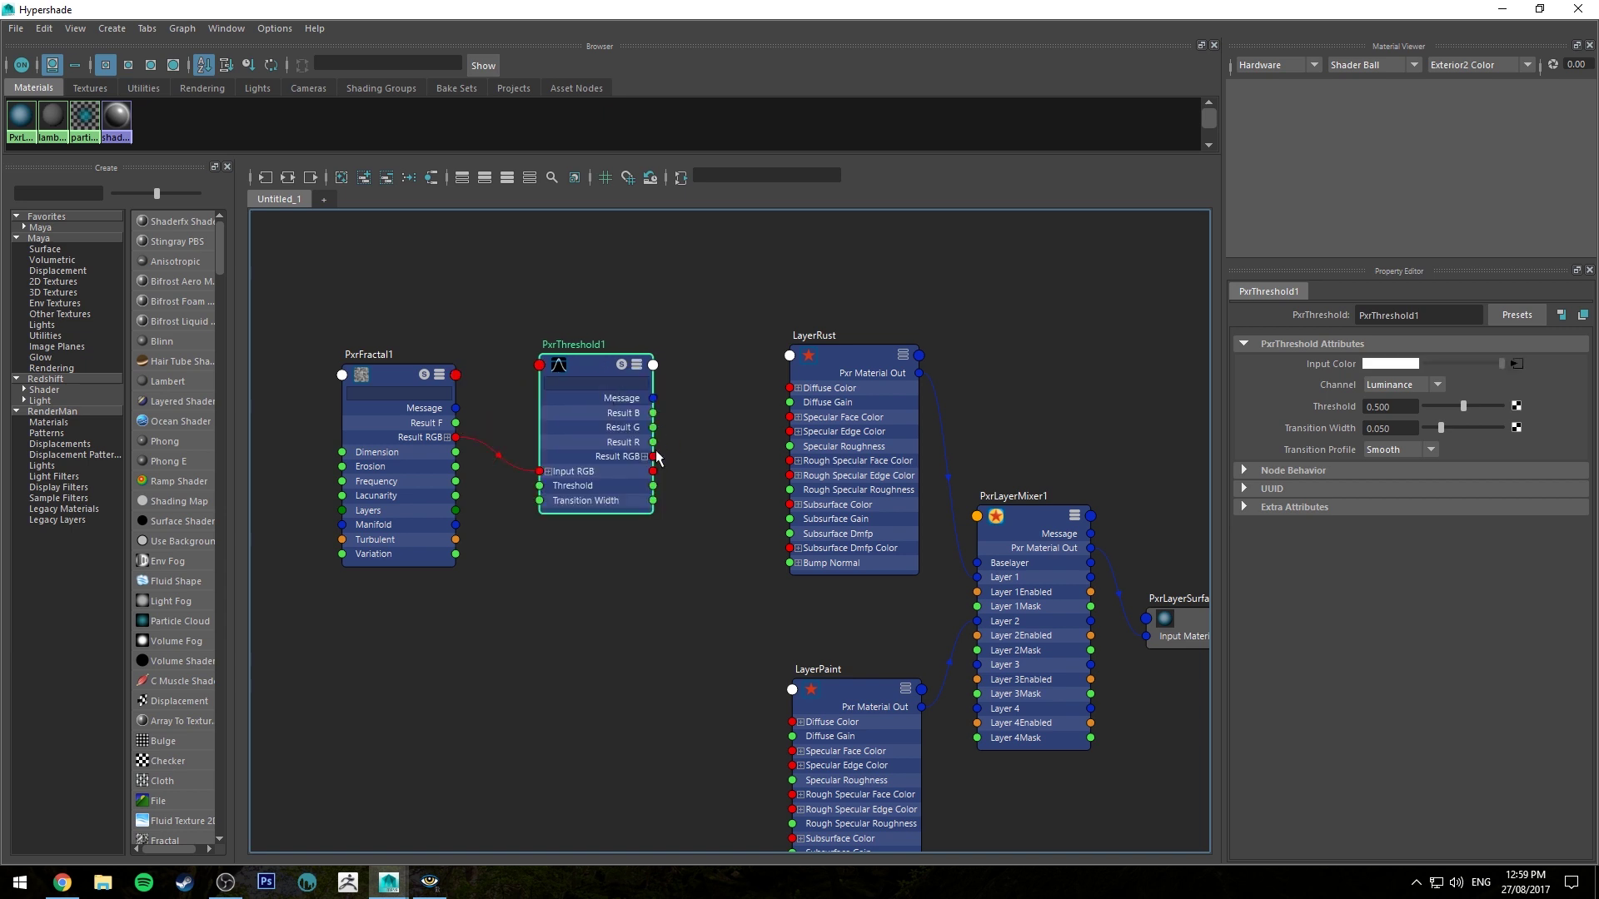
left_click_drag(653, 442, 978, 607)
Step: Create a PxrInvert node beside LayerRust and shift the fractal and threshold nodes away to make room for it
key("Tab")
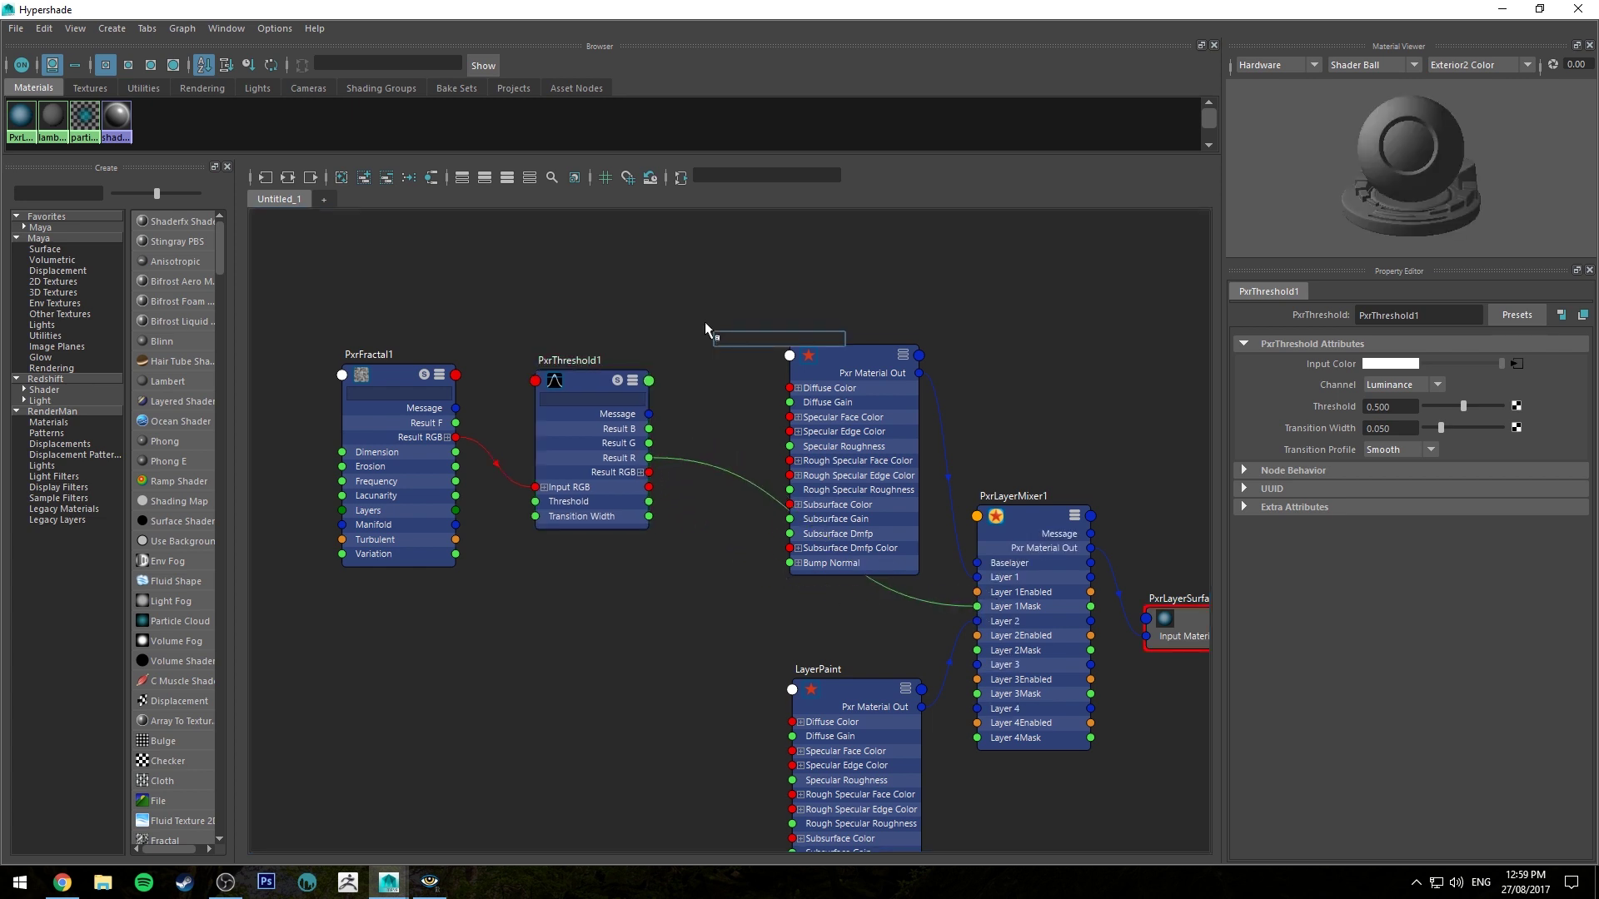
type("pxrin")
key("Down")
key("Return")
left_click_drag(357, 270, 600, 514)
left_click_drag(589, 381, 515, 367)
left_click_drag(762, 338, 668, 340)
Step: Connect PxrThreshold's Result RGB to PxrInvert's input, and PxrInvert's Result R to the layer mixer's Layer 2 Mask
left_click_drag(573, 459, 619, 341)
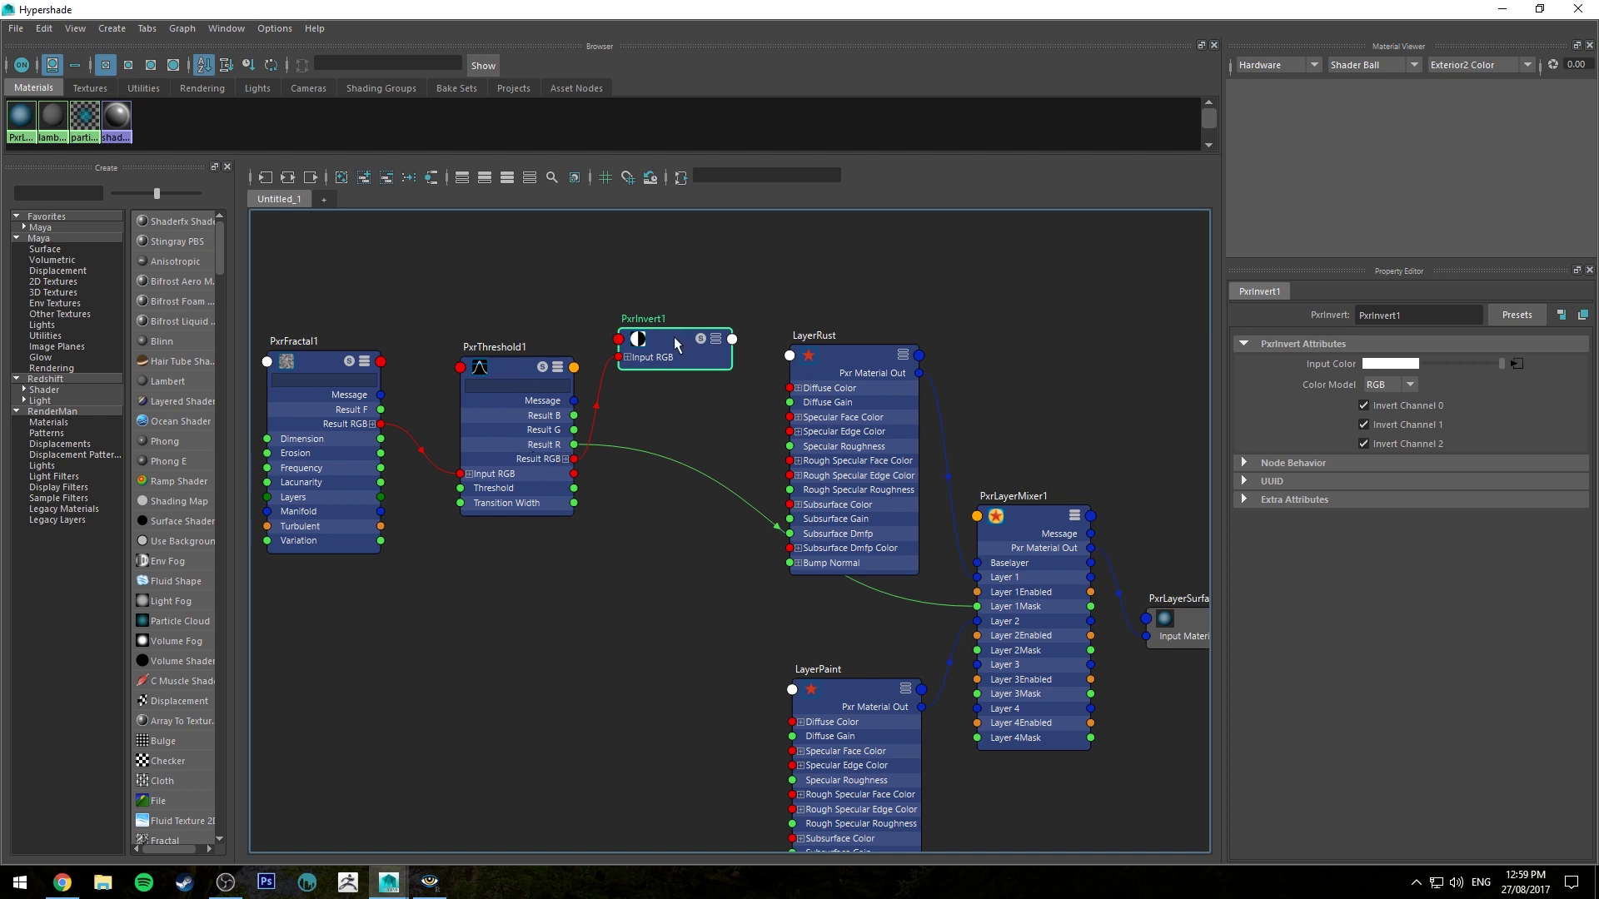
key("3")
left_click_drag(673, 345, 673, 305)
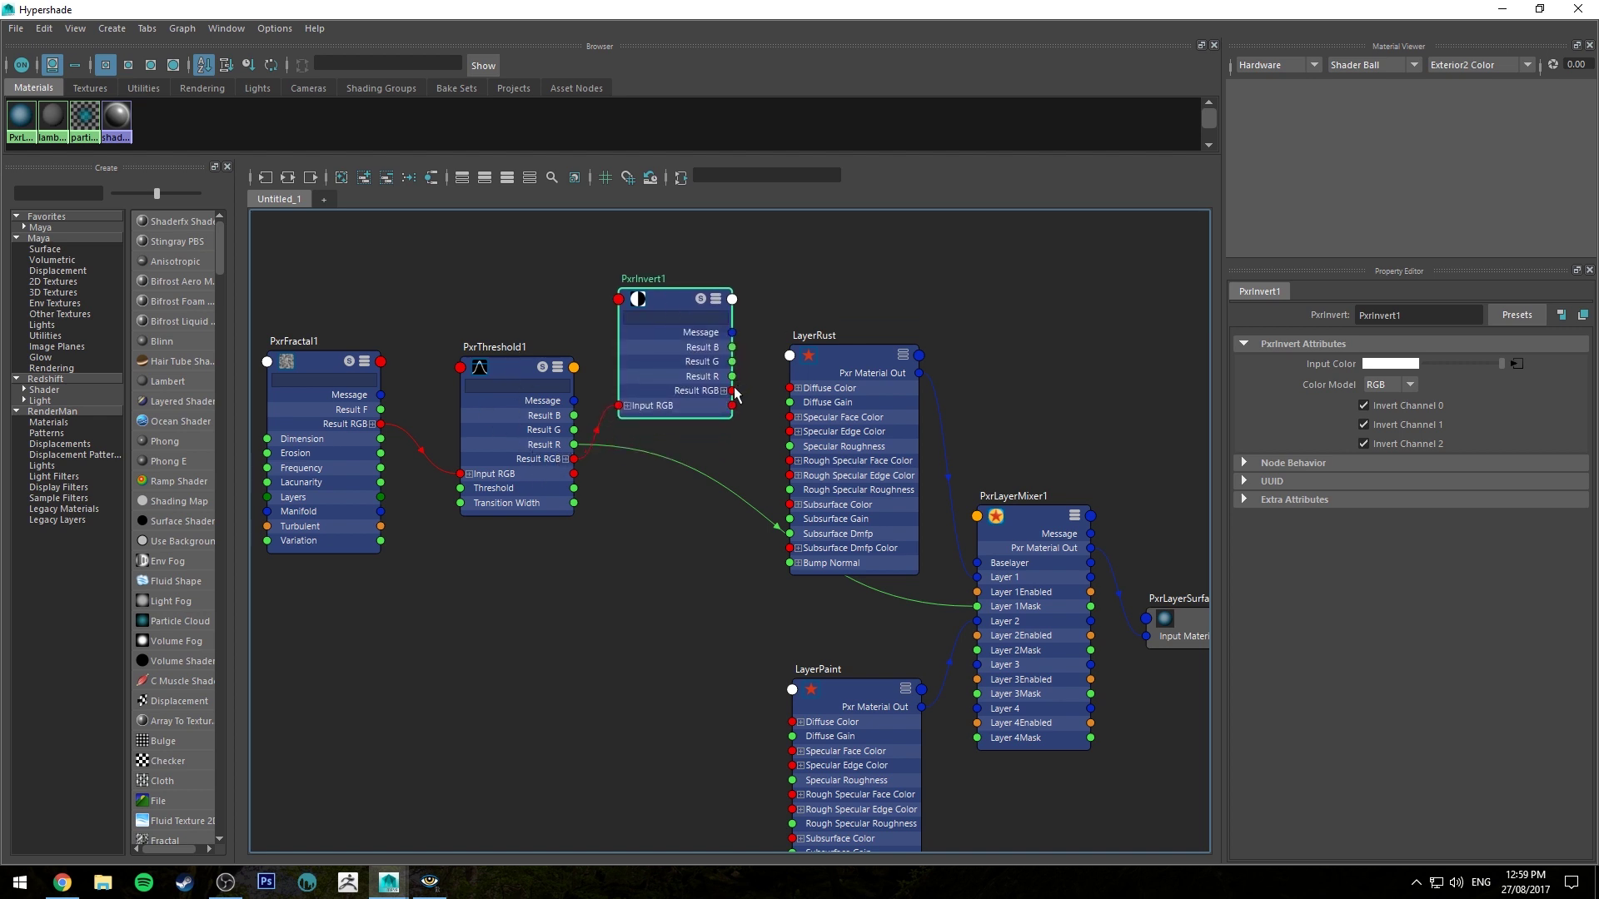
left_click_drag(732, 376, 982, 651)
left_click_drag(664, 294, 681, 251)
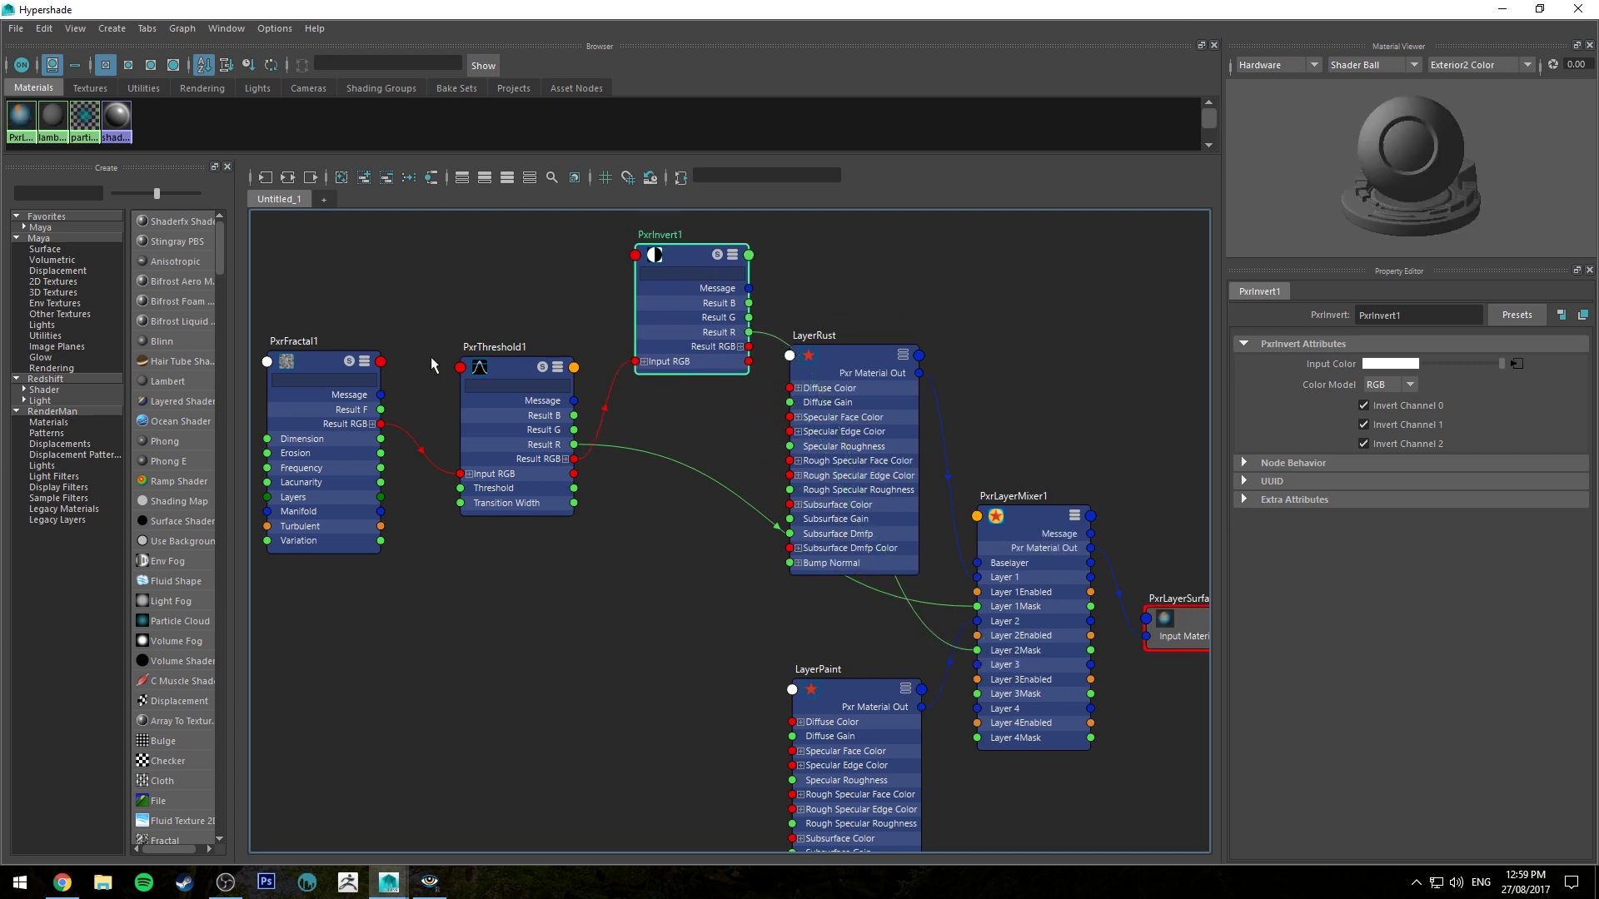
Step: Select the PxrThreshold node, uncover the viewport and start a new IPR render of the pillar in the render window
left_click(316, 367)
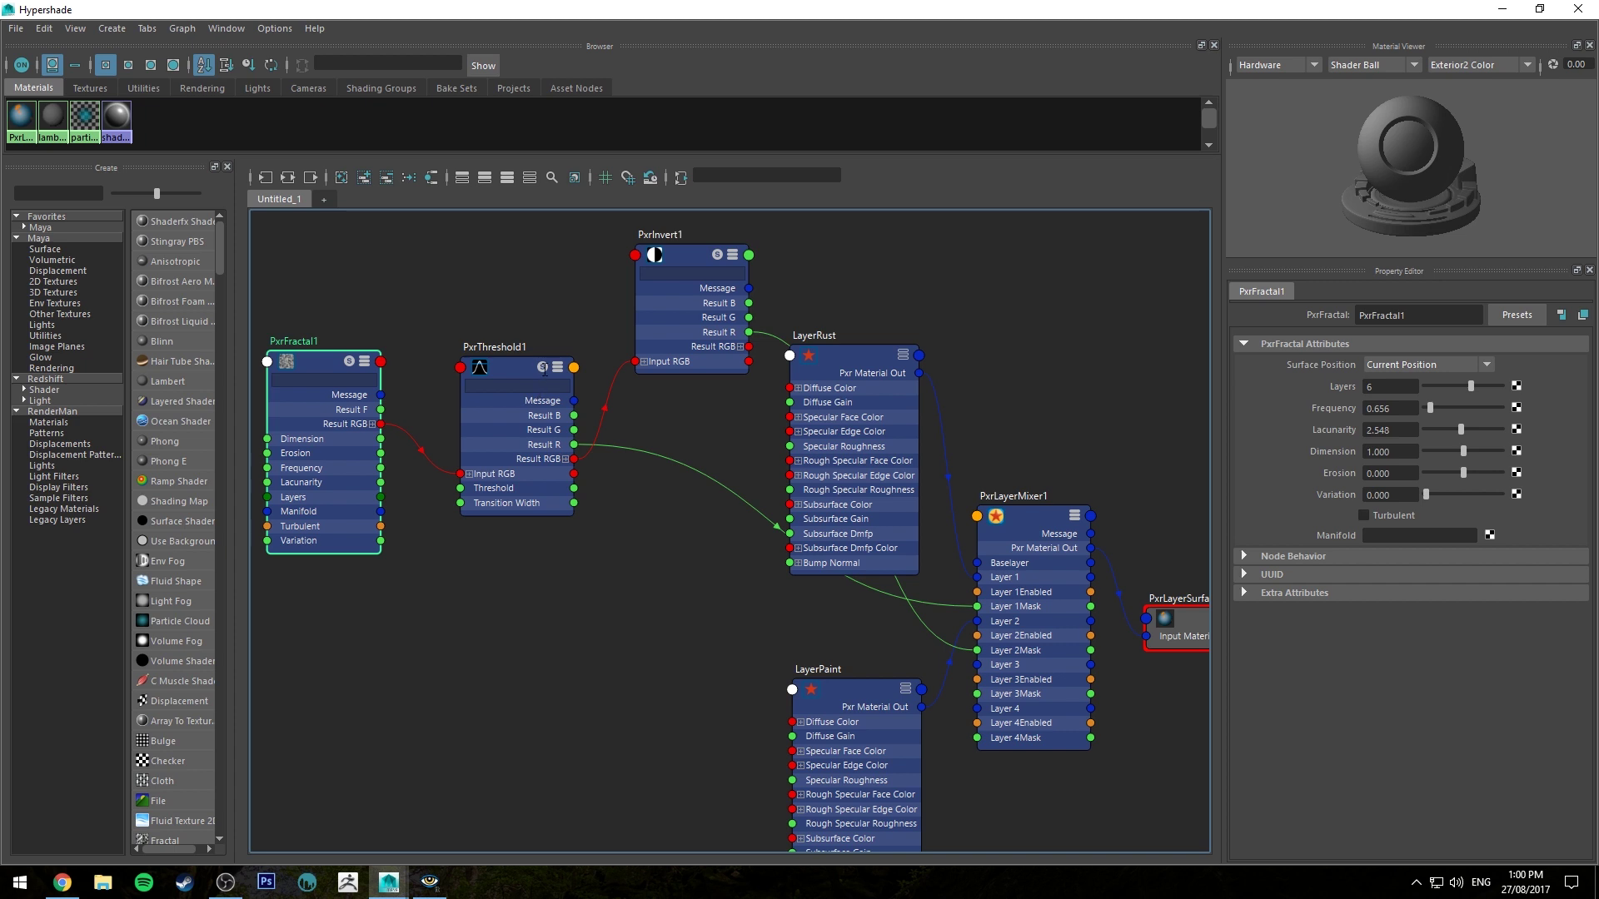
left_click(511, 368)
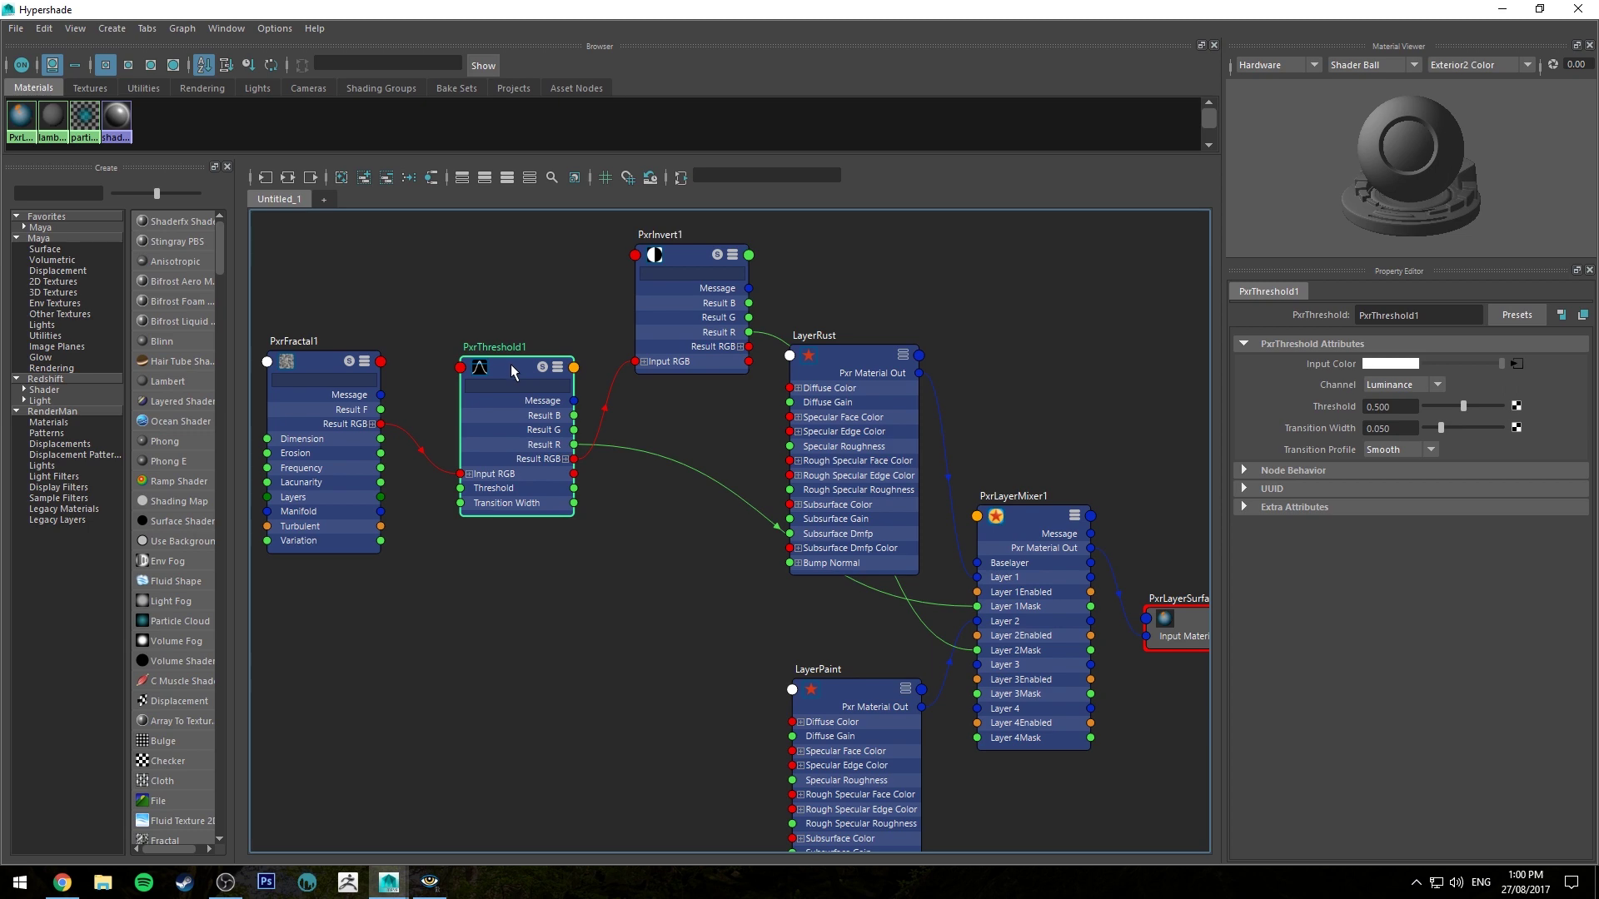
left_click_drag(844, 10, 0, 242)
left_click(428, 883)
left_click_drag(1009, 132, 969, 26)
left_click(70, 101)
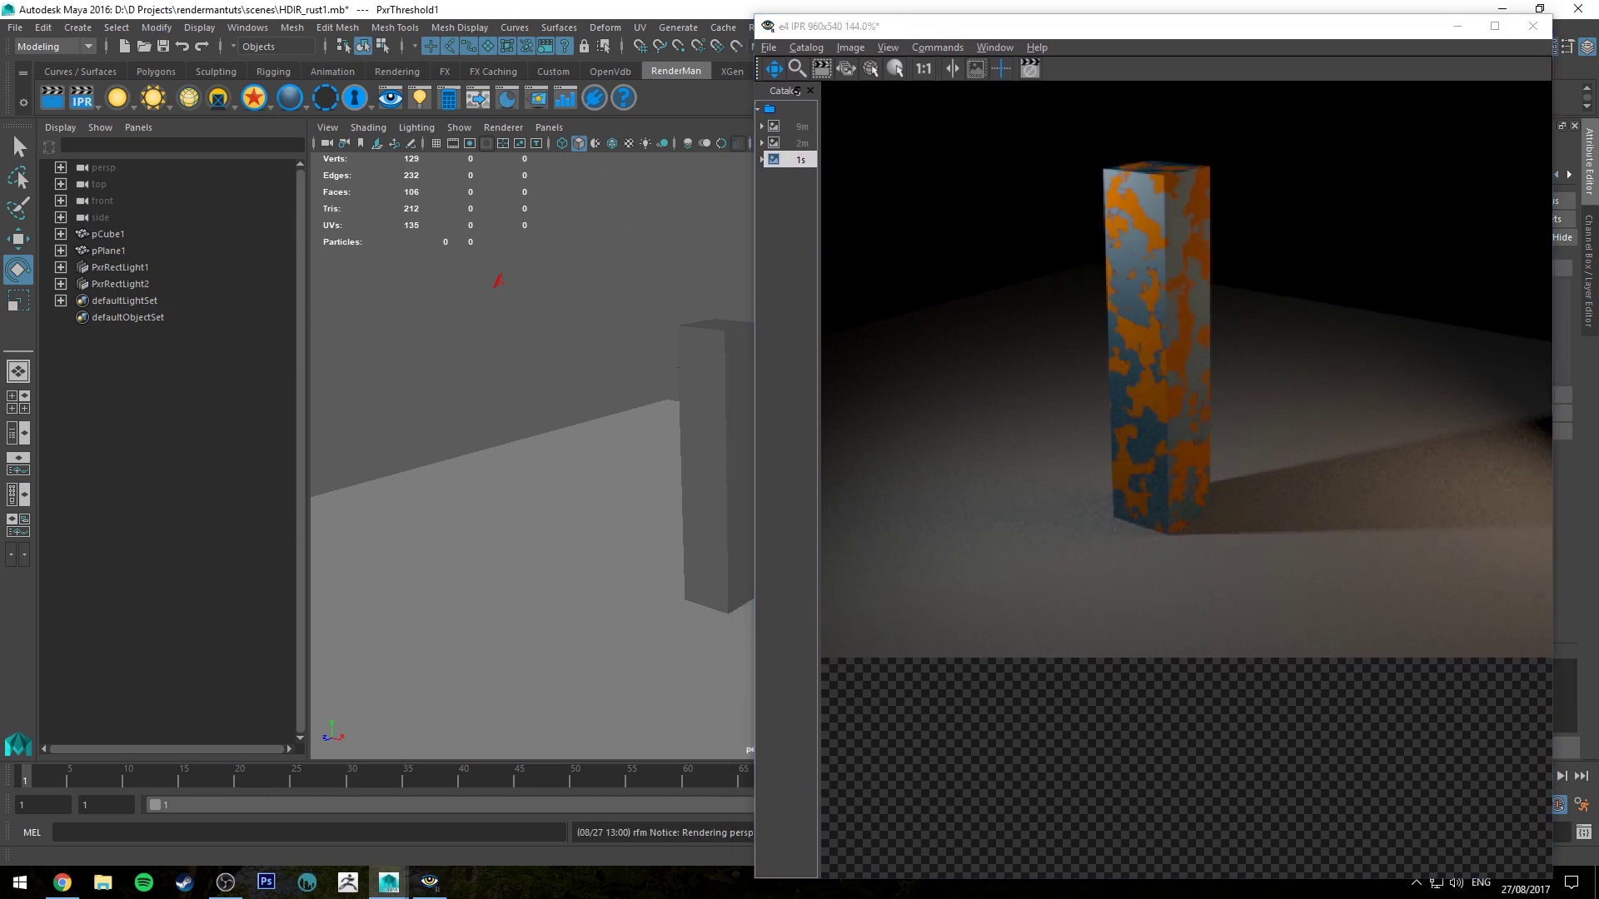
Step: Bring the perspective camera close to the pillar to examine the edges between rust and paint in the IPR render
middle_click_drag(627, 312, 520, 306, "alt")
right_click_drag(617, 347, 631, 365, "alt")
middle_click_drag(631, 364, 647, 406, "alt")
left_click_drag(646, 406, 611, 353, "alt")
right_click_drag(611, 353, 664, 457, "alt")
right_click_drag(567, 392, 590, 405, "alt")
middle_click_drag(546, 385, 652, 391, "alt")
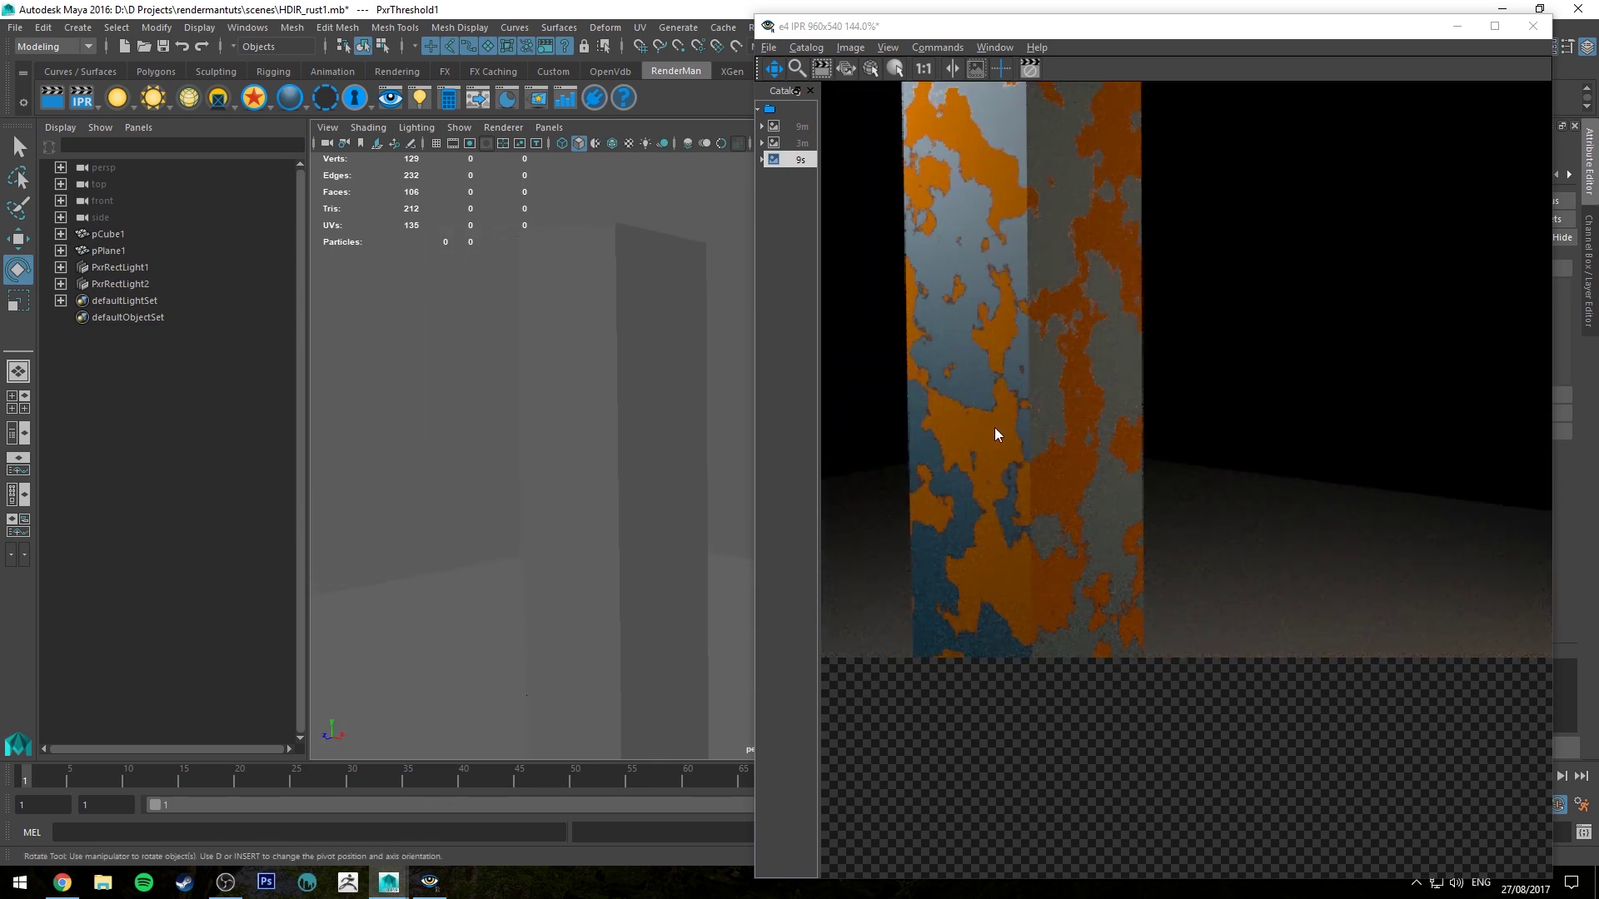
right_click_drag(606, 321, 699, 382, "alt")
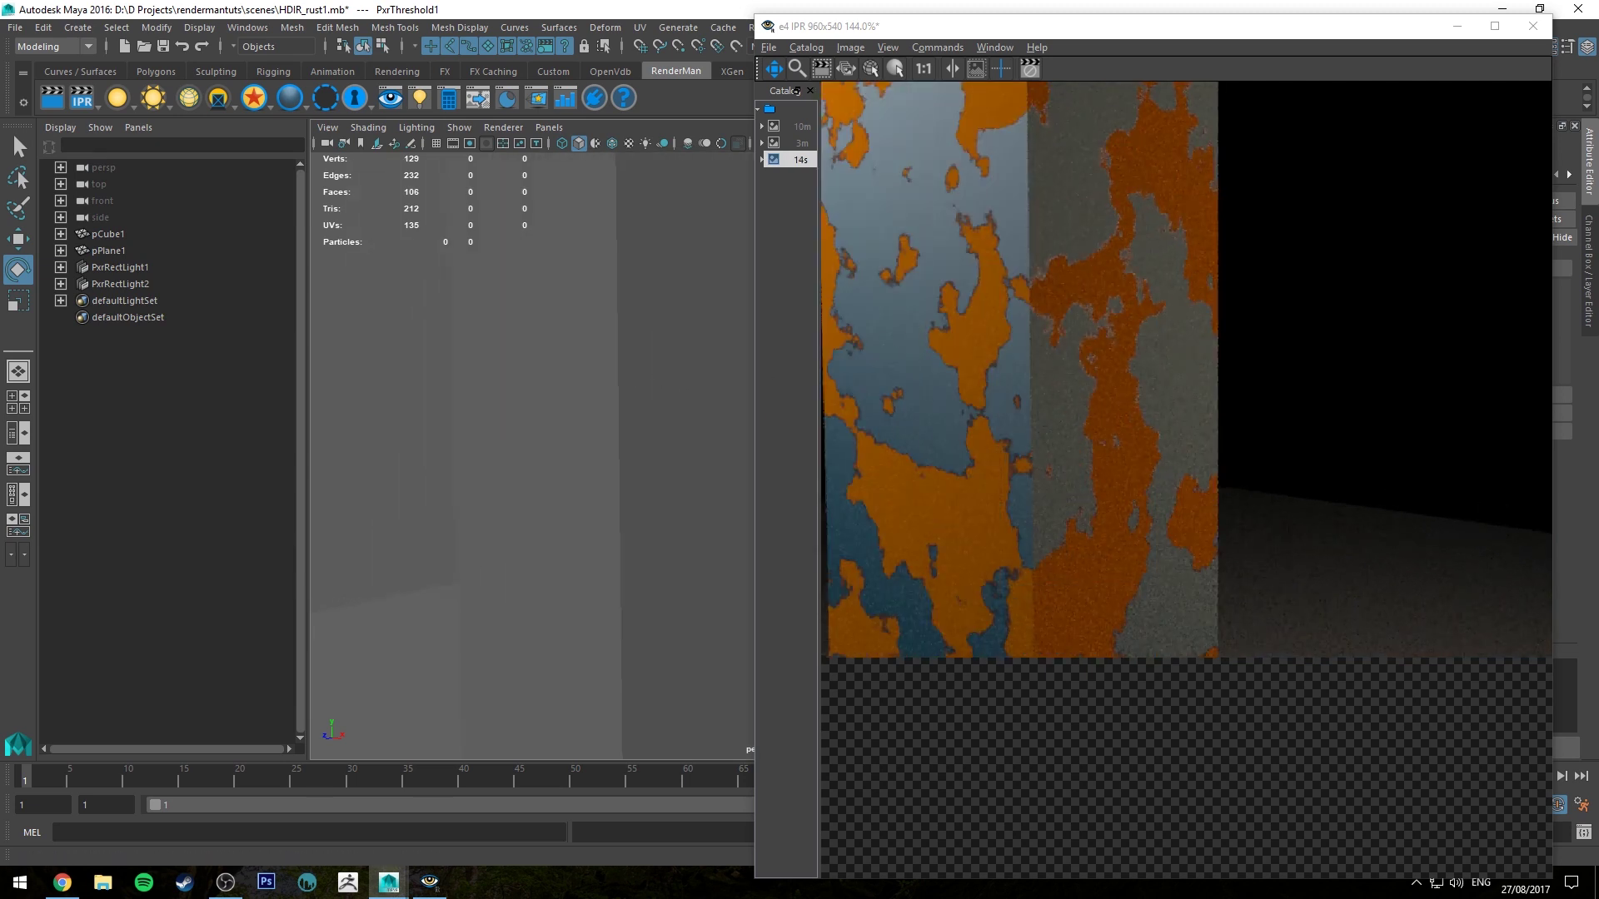
Step: Set the PxrThreshold node's transition width to 0.115 and its threshold to 0.258, keeping the Hypershade beside the render
left_click_drag(0, 165, 482, 83)
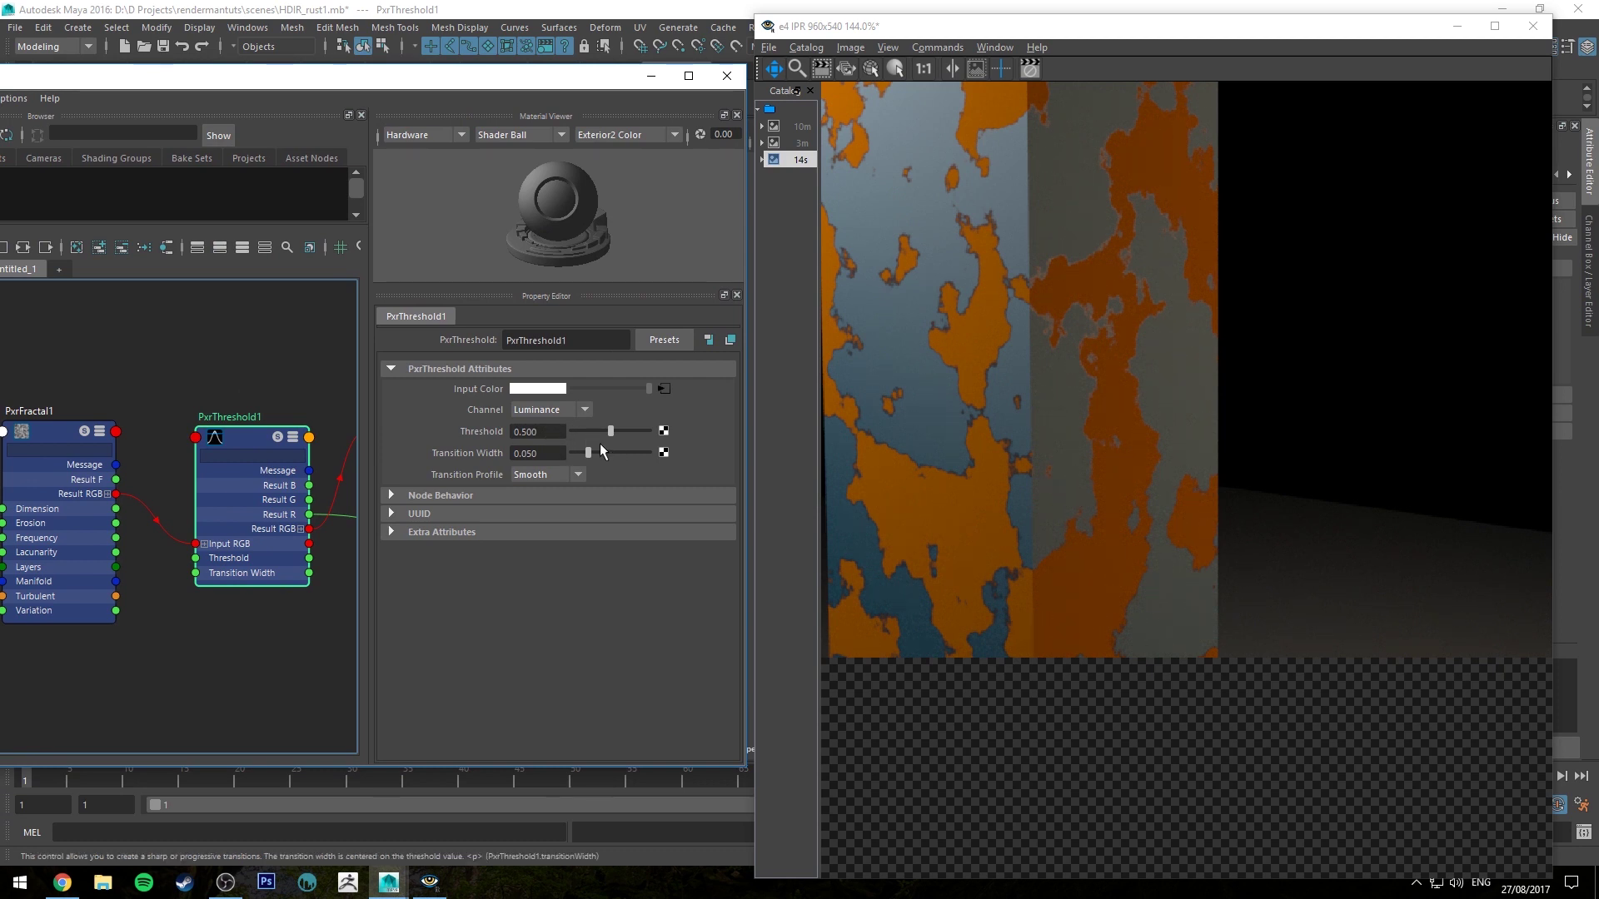
left_click_drag(586, 451, 607, 453)
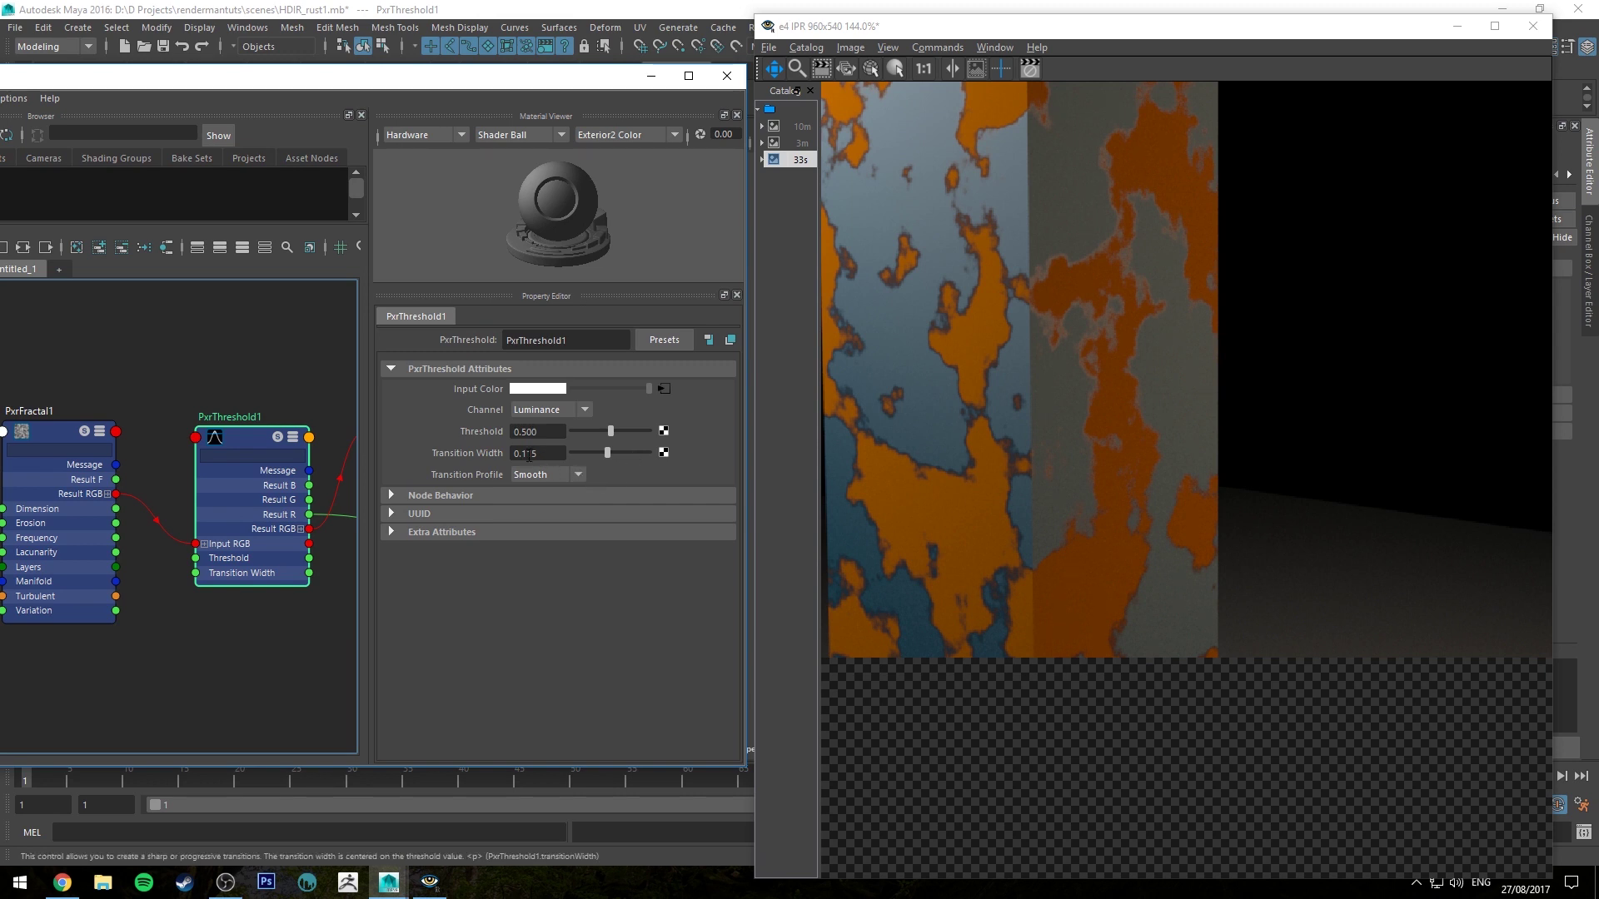
left_click_drag(608, 430, 586, 429)
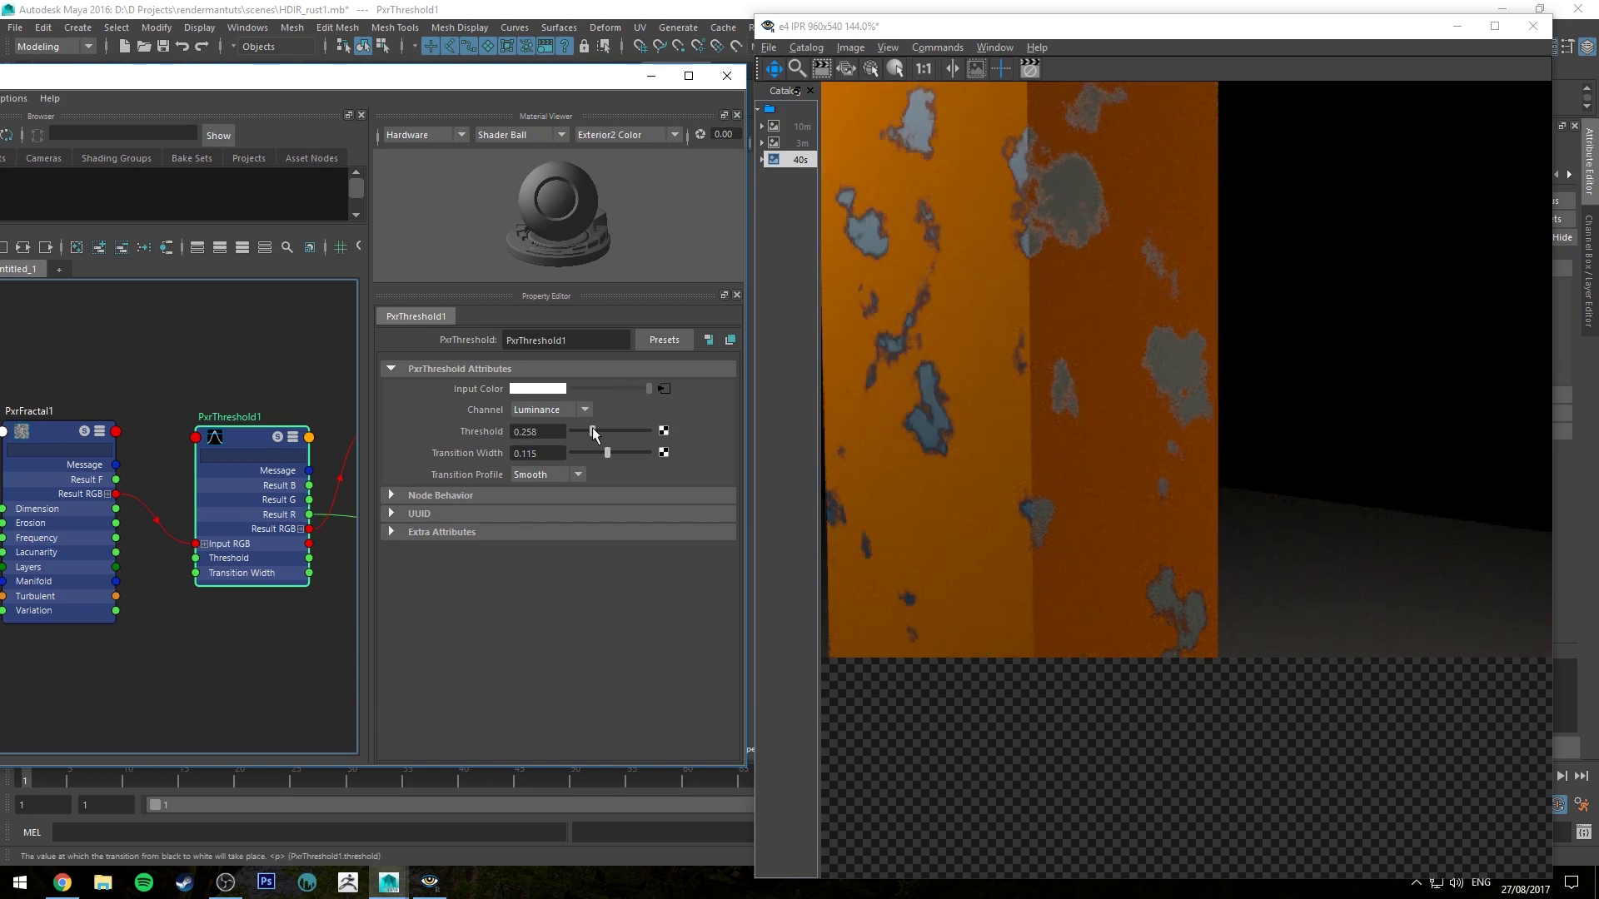
Step: Set the PxrThreshold node's threshold to 0.573 and pull the perspective camera back to frame the whole pillar
left_click_drag(597, 428, 621, 428)
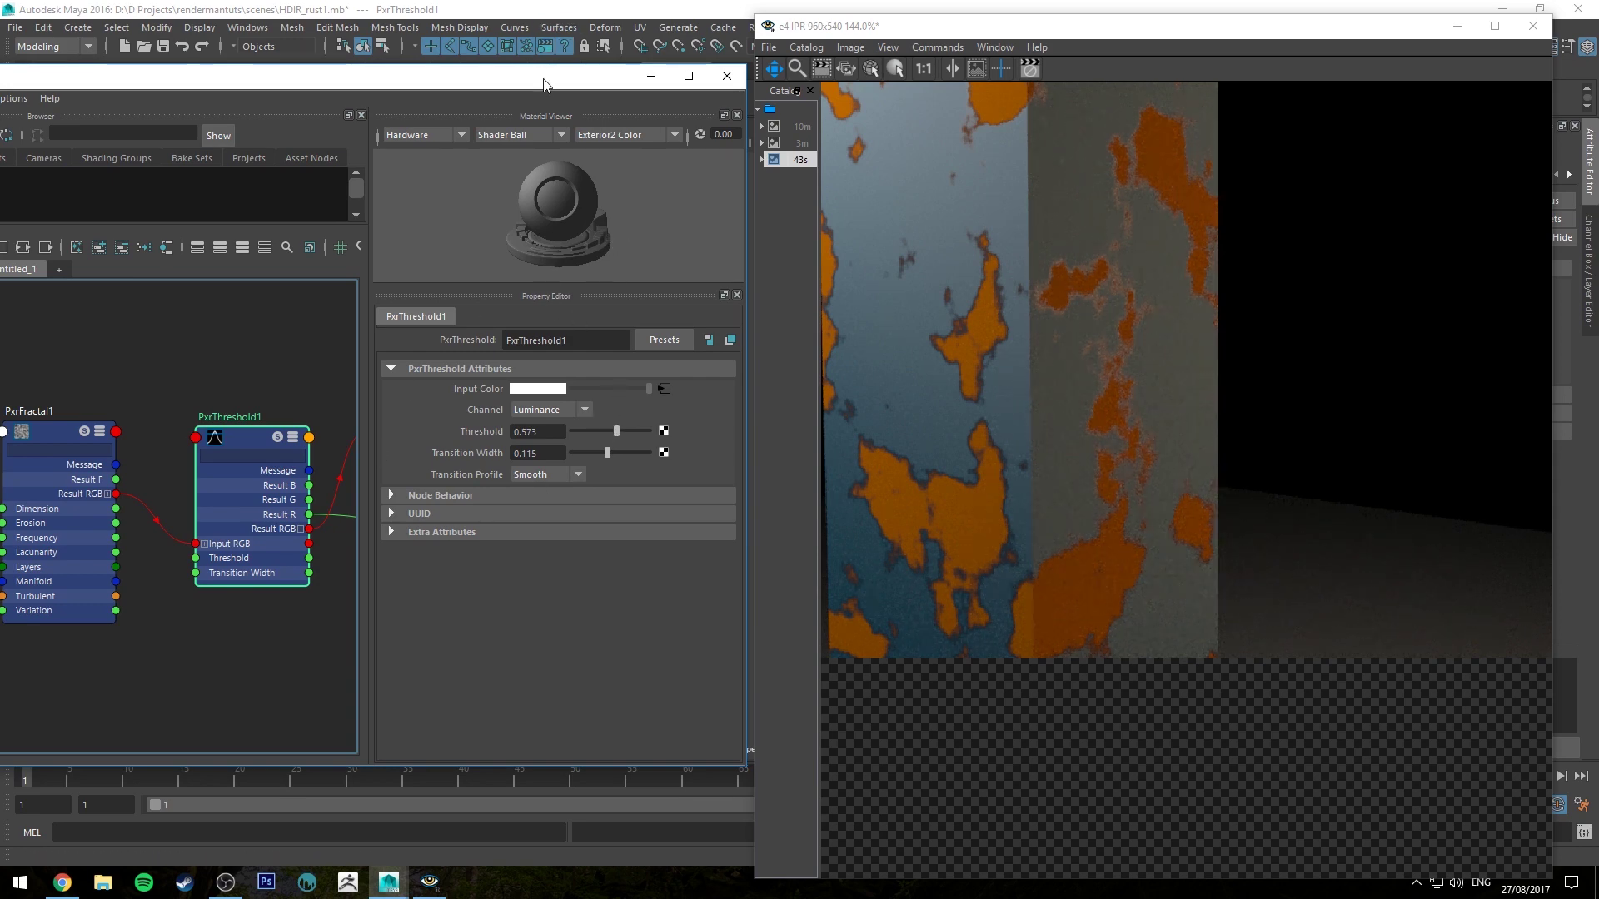
left_click_drag(543, 79, 1, 81)
right_click_drag(562, 449, 452, 282, "alt")
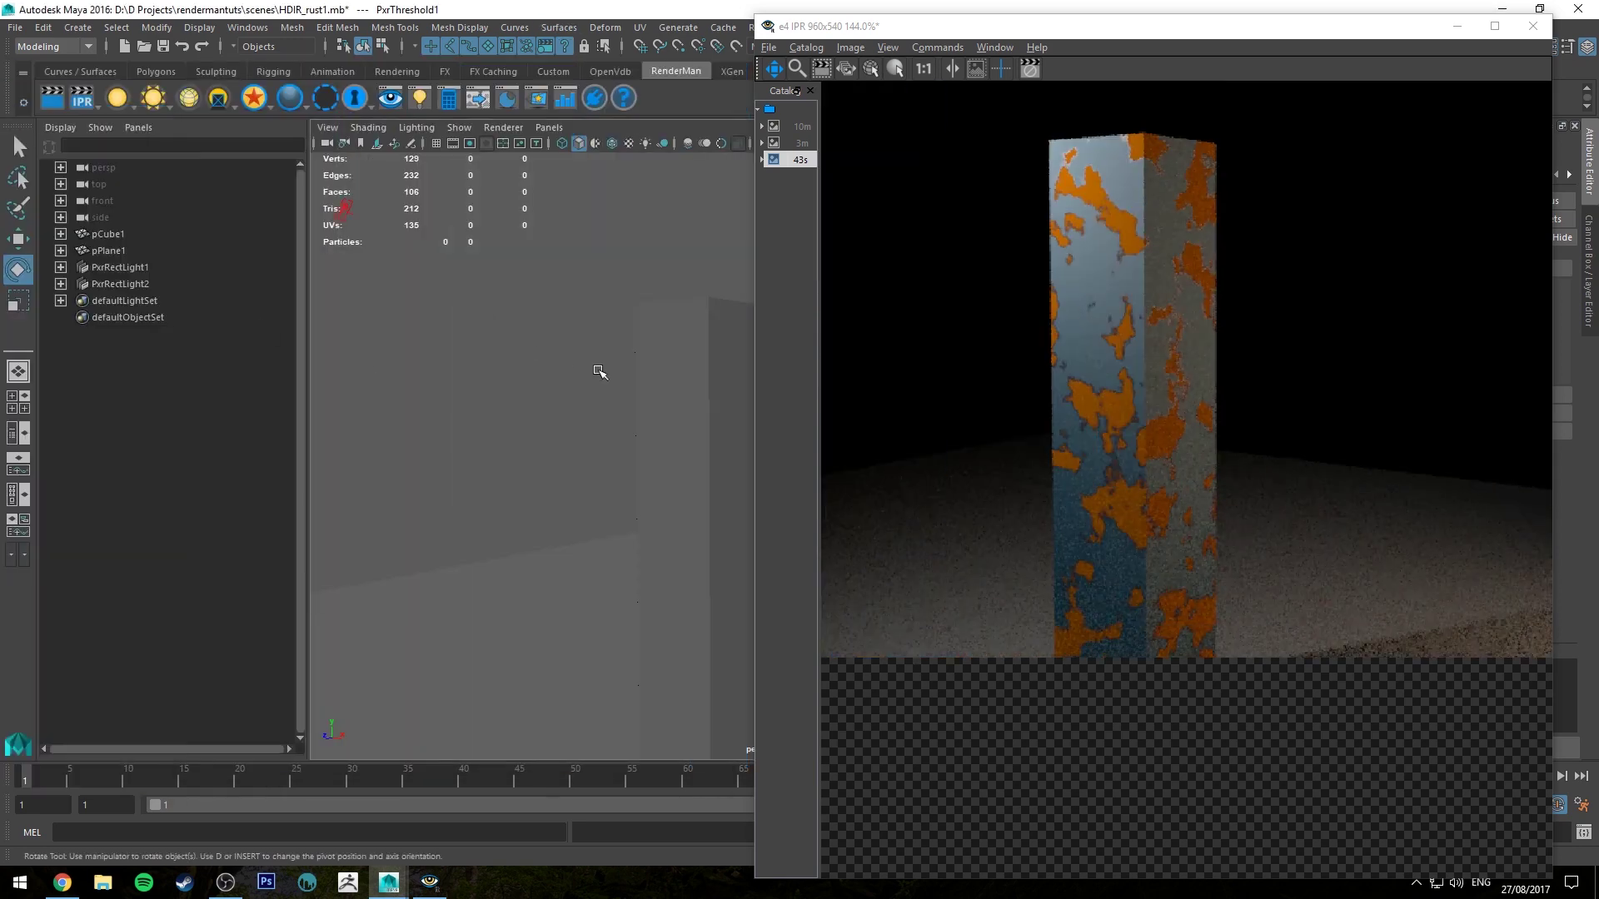
right_click_drag(603, 371, 545, 330, "alt")
middle_click_drag(586, 366, 591, 383, "alt")
right_click_drag(590, 389, 549, 366, "alt")
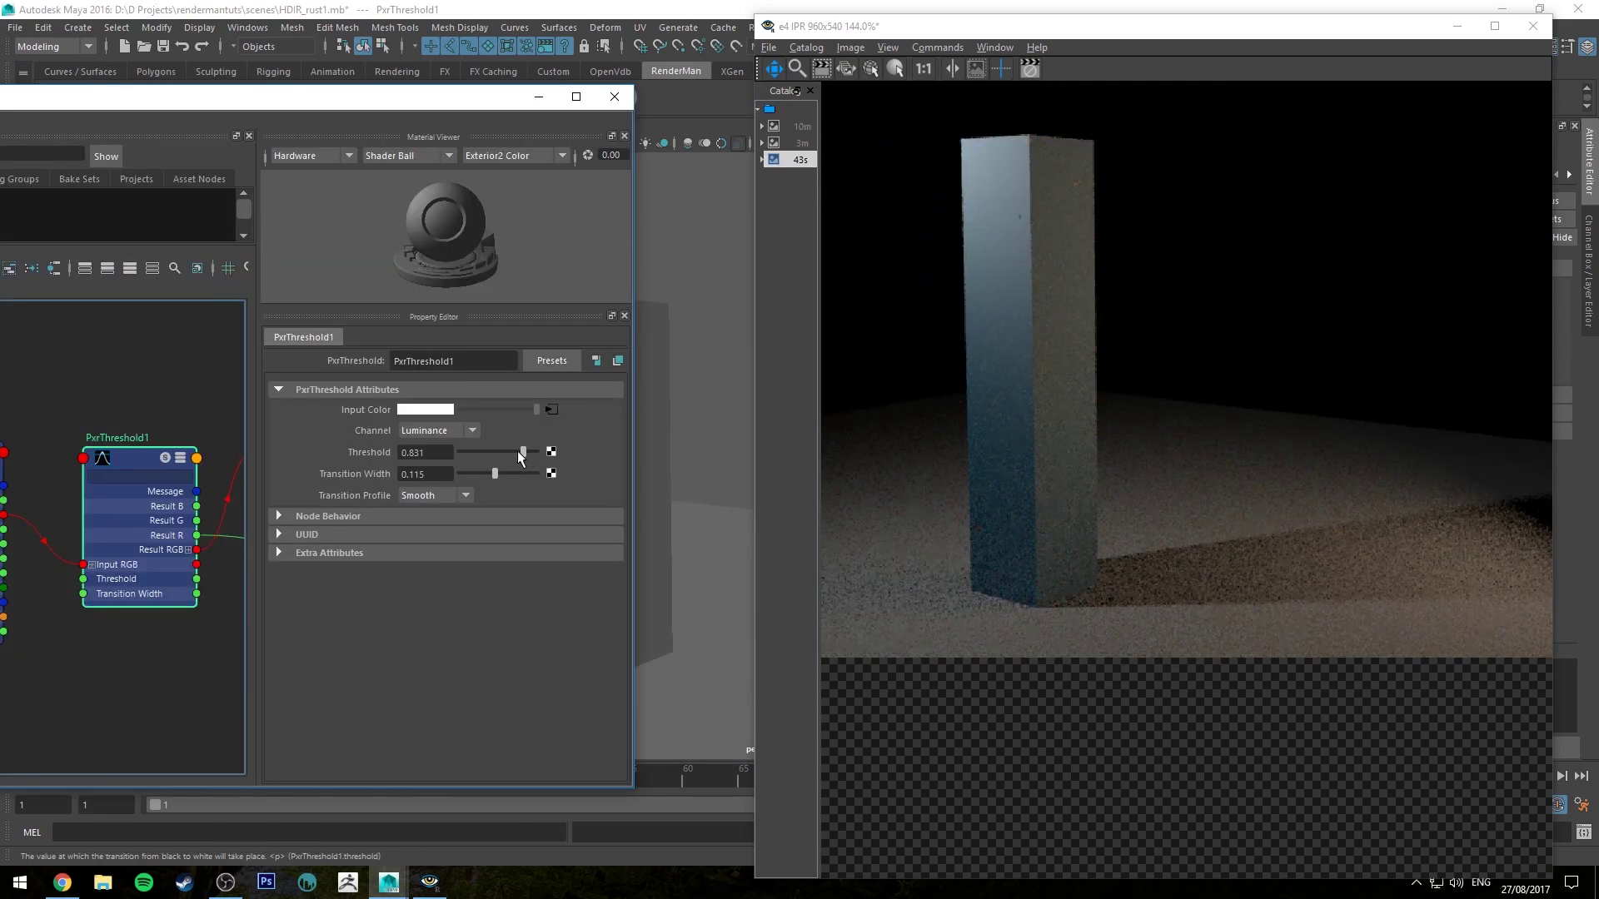
Step: Fine-tune the PxrThreshold node's threshold to 0.562 while checking the paint coverage on the whole pillar
left_click_drag(517, 451, 514, 451)
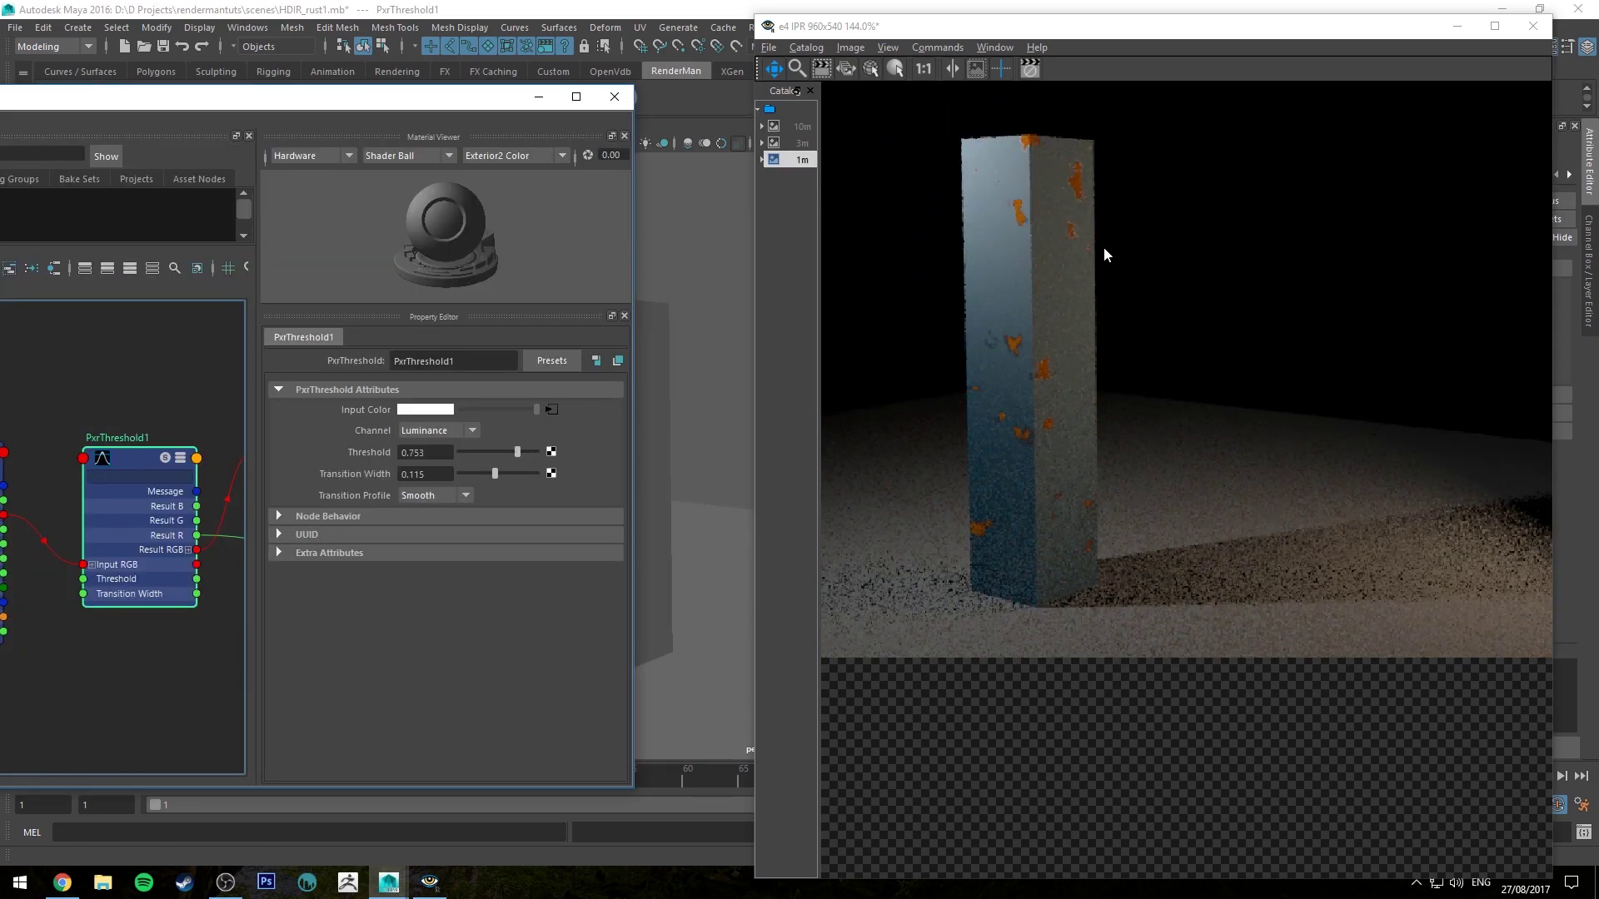
mouse_move(492, 455)
left_mouse_down()
mouse_move(472, 454)
mouse_move(496, 453)
left_mouse_up()
left_click(503, 449)
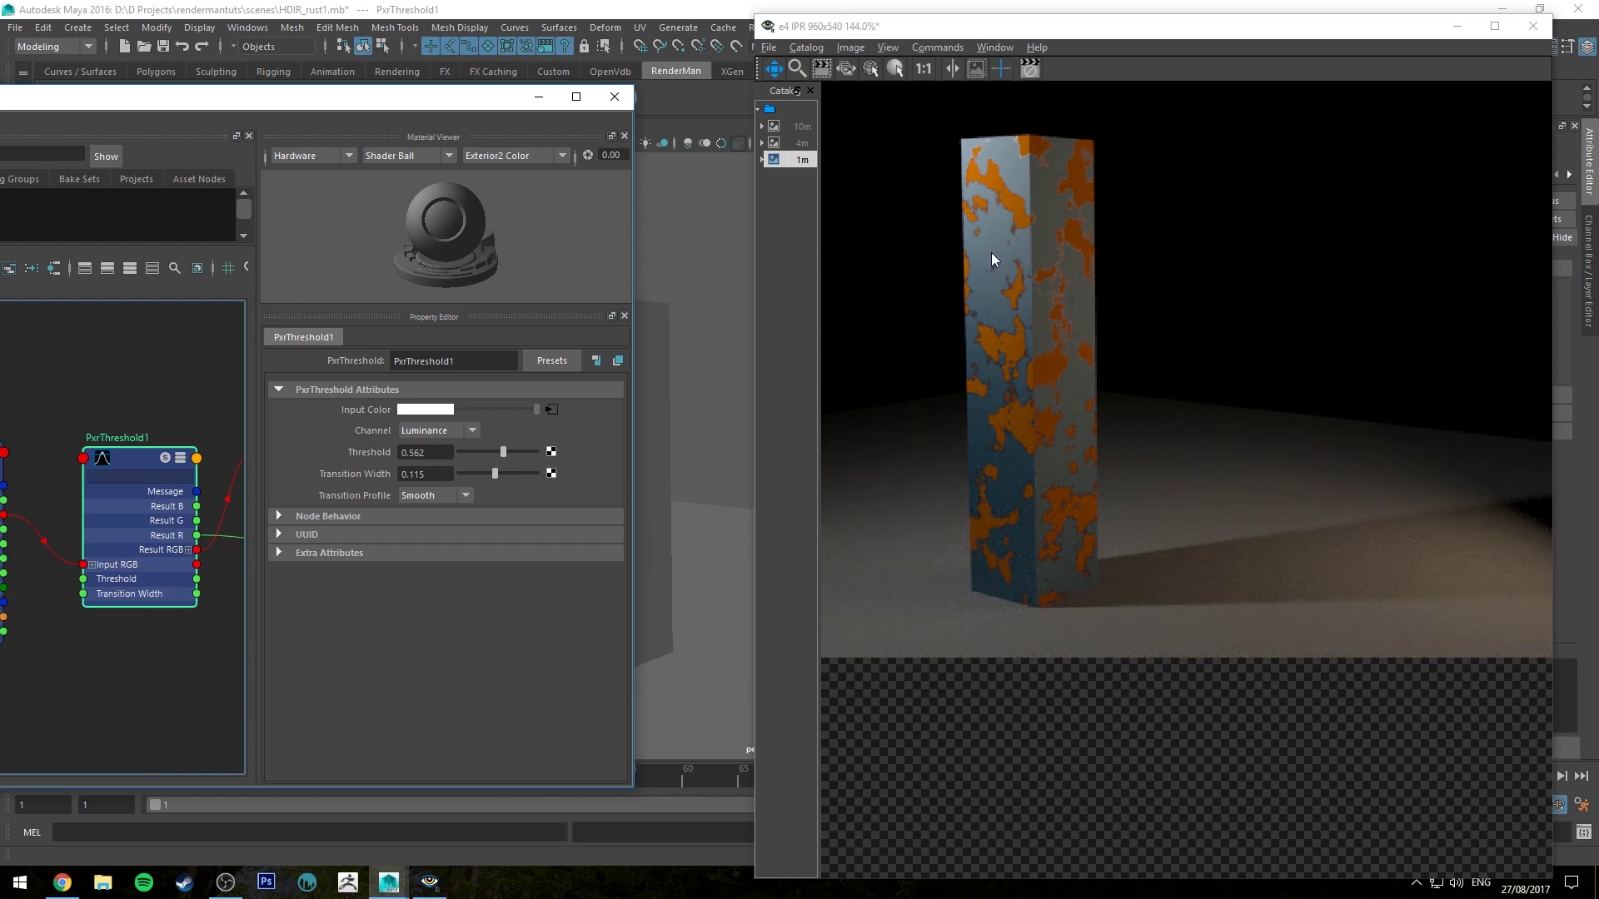
Step: Maximise the Hypershade, reduce PxrThreshold and PxrInvert to their connected attributes, and line them up with PxrFractal above the layer nodes
double_click(437, 101)
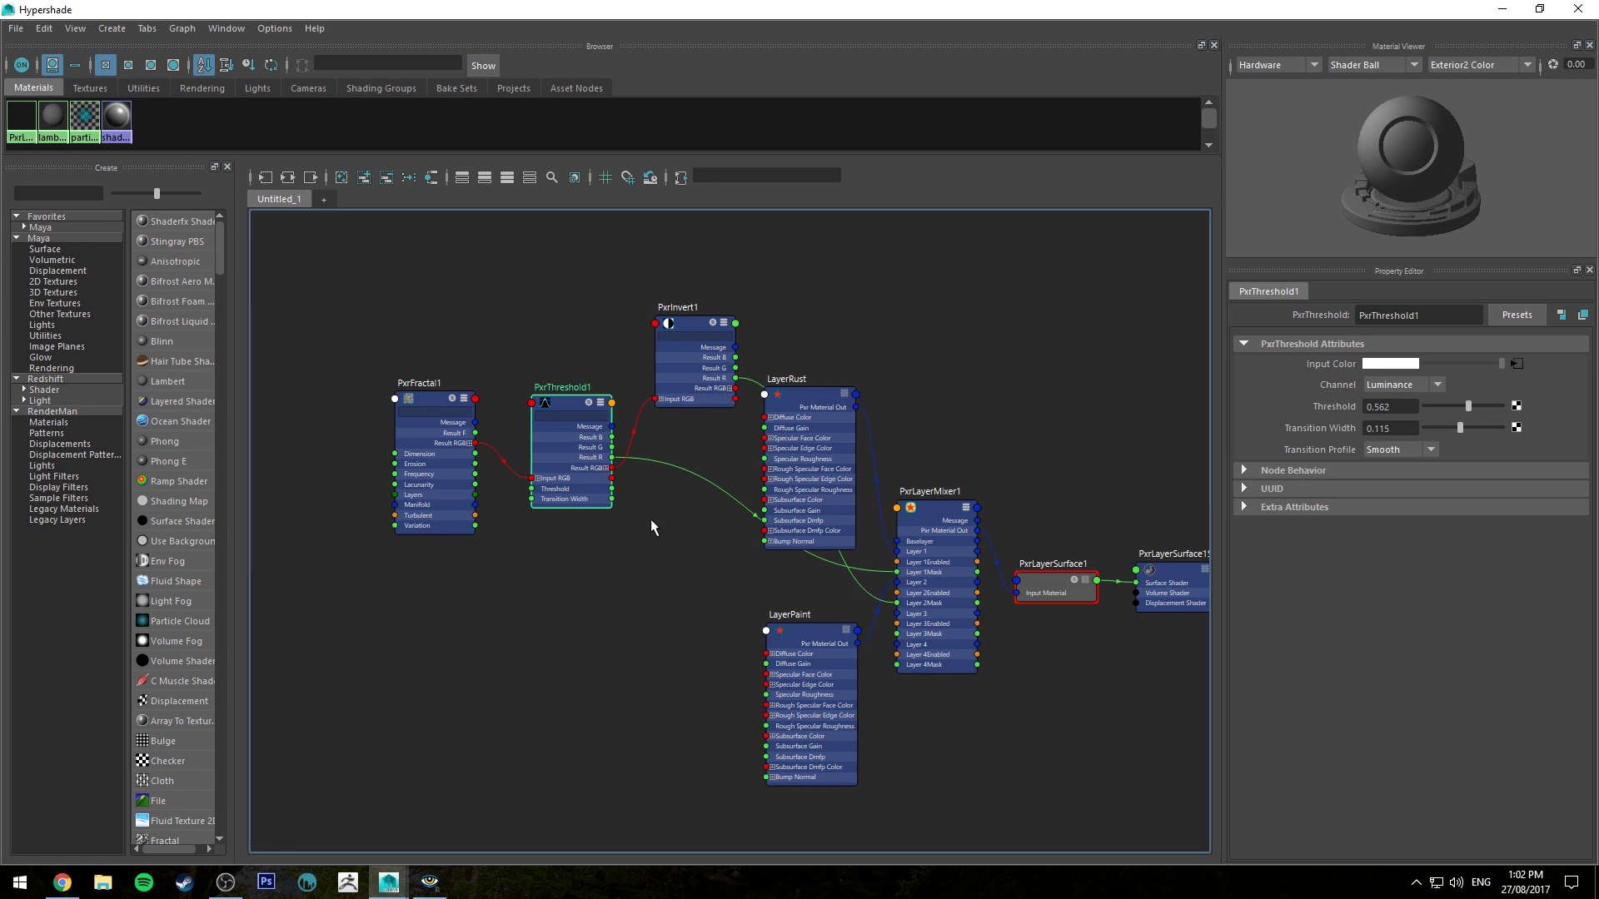
left_click(517, 338)
left_click(583, 398)
key("2")
left_click(687, 323)
key("2")
left_click_drag(688, 321, 681, 343)
left_click_drag(567, 395, 564, 297, "shift")
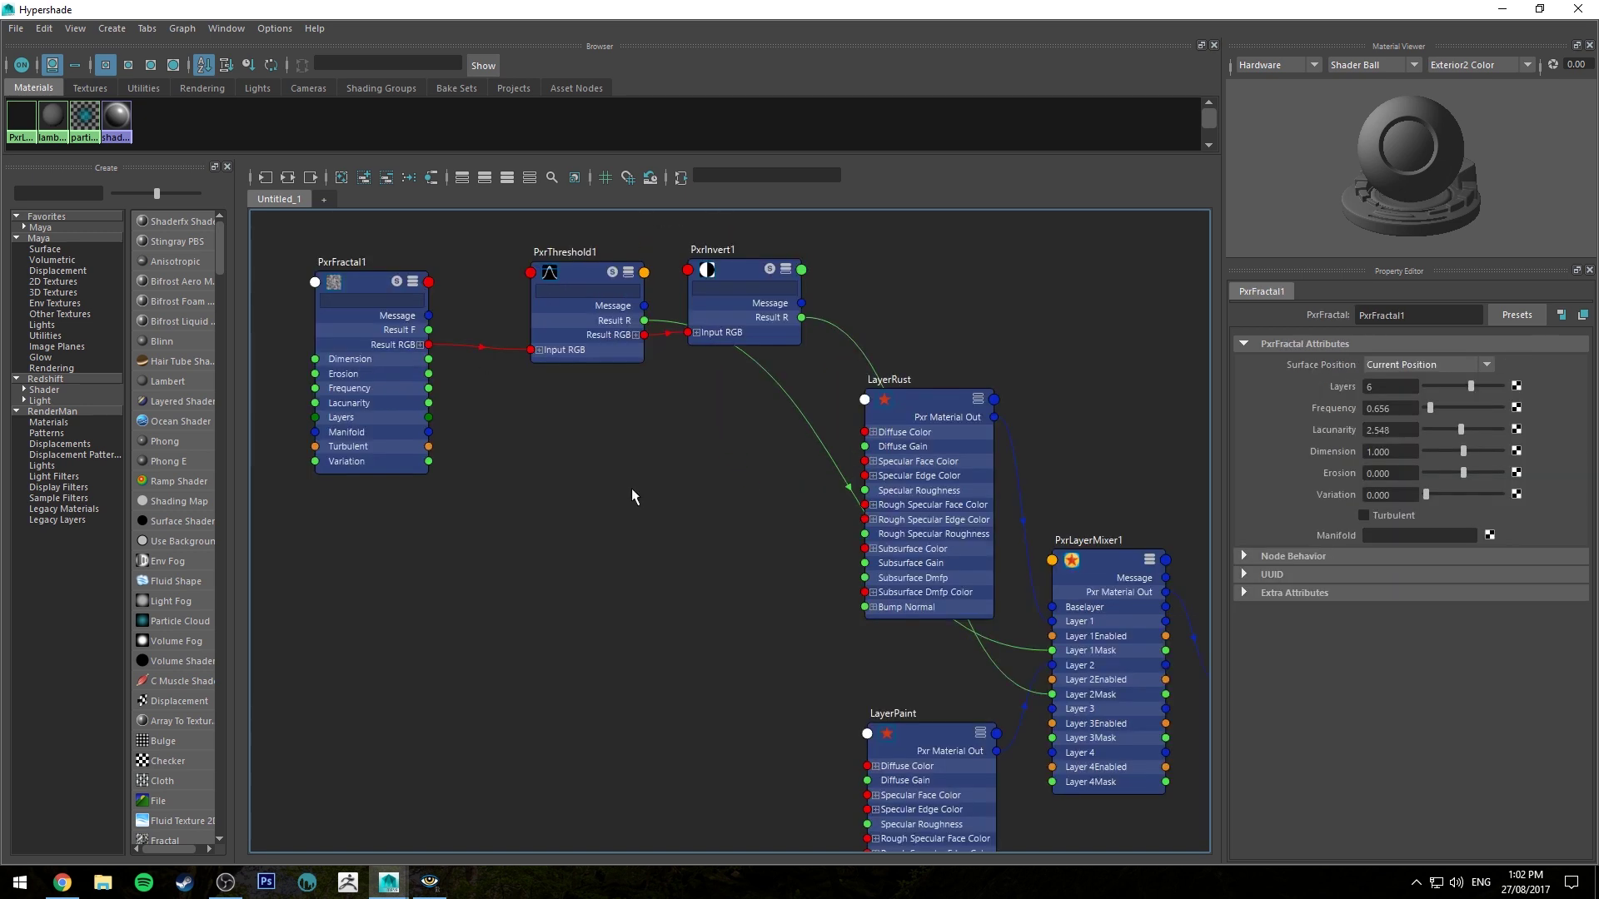
Step: Create a PxrBump node and place it beside the LayerRust node
key("Tab")
type("bu")
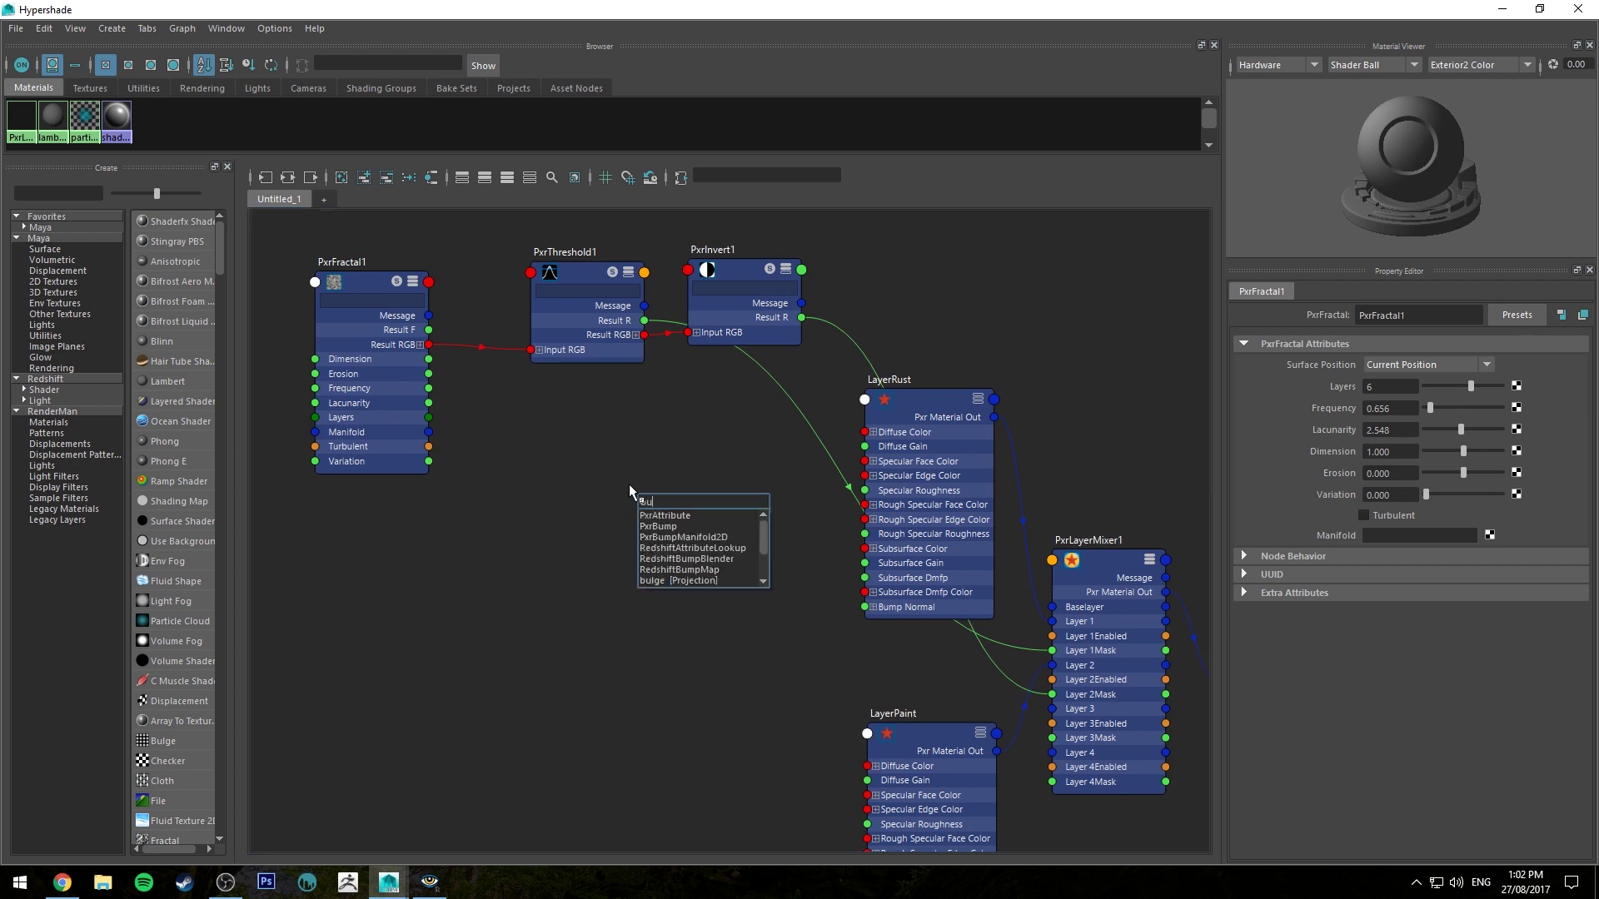
type("mp")
key("Down")
key("Return")
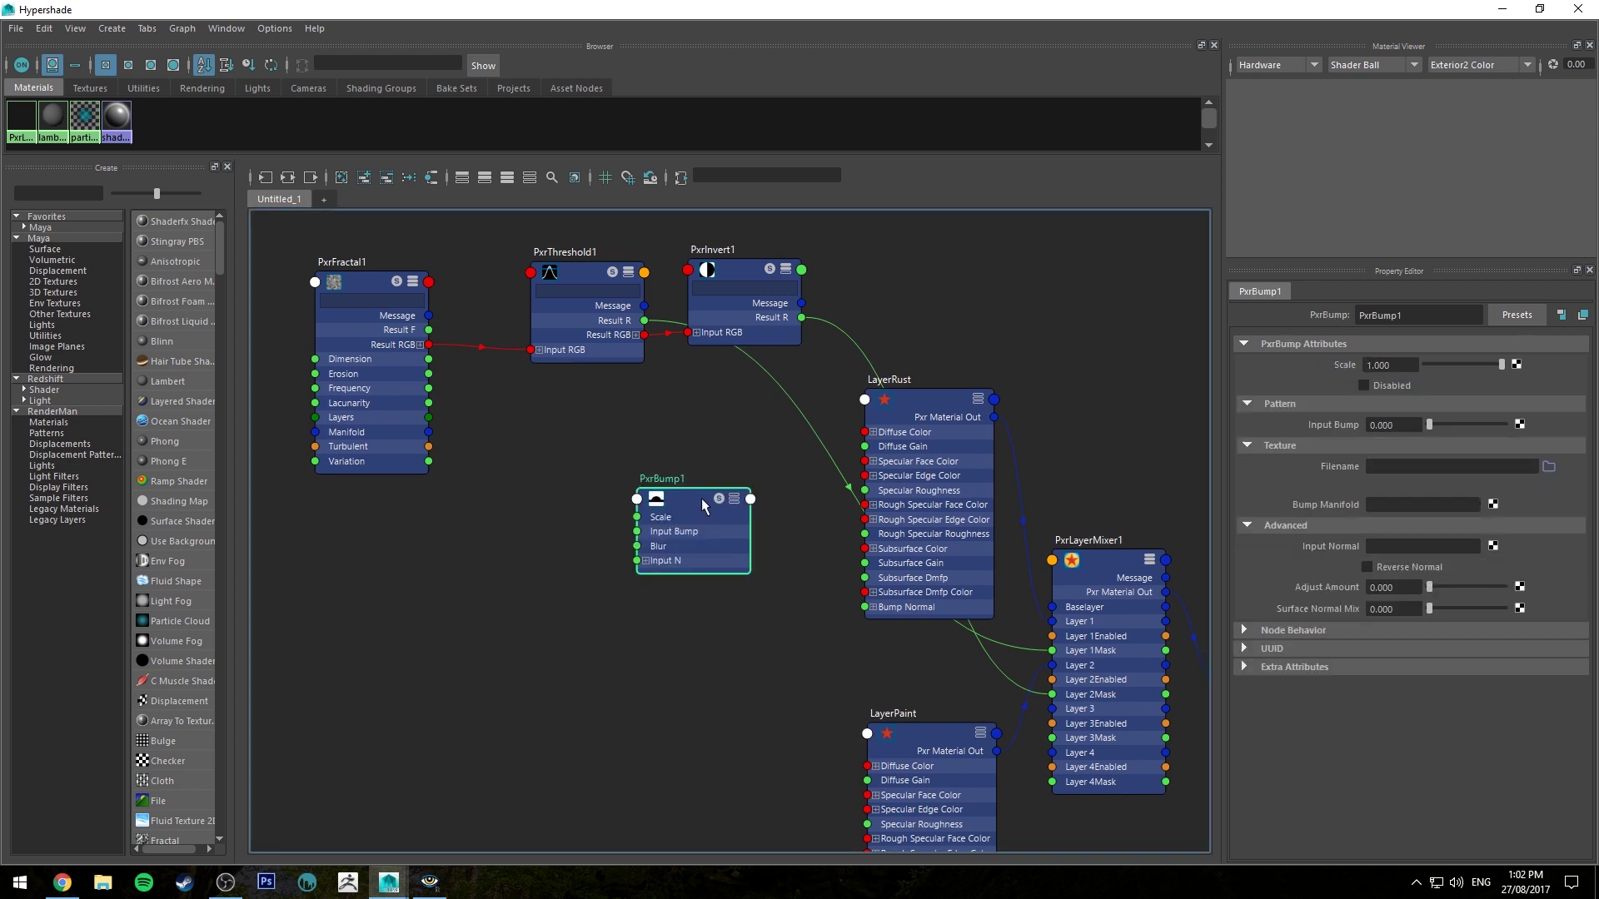
left_click_drag(701, 498, 679, 459)
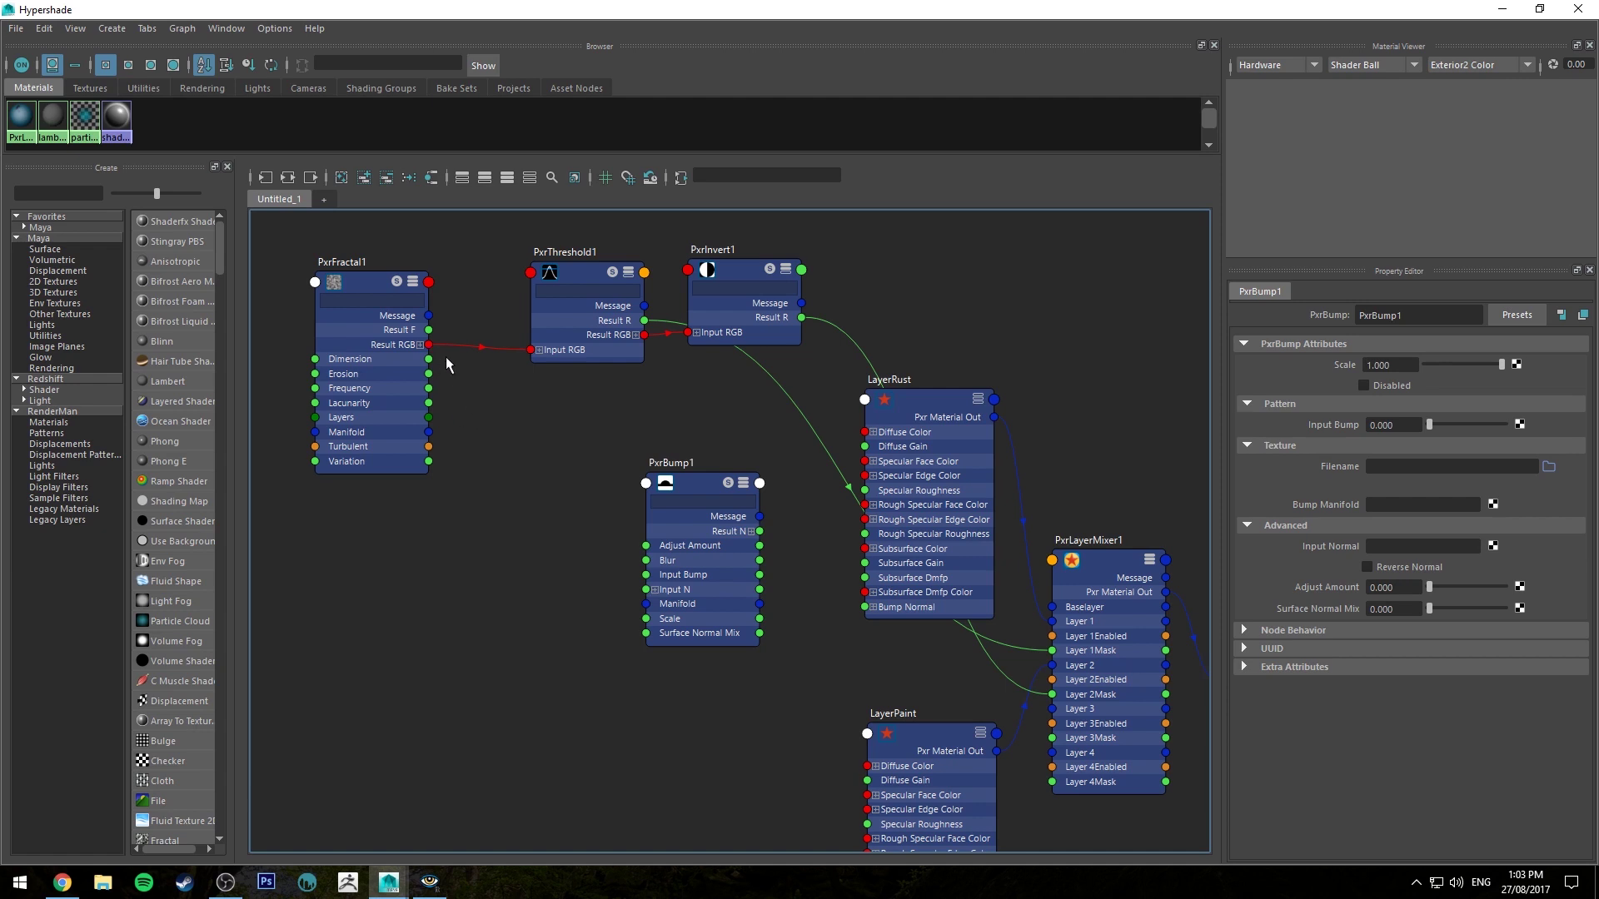
Step: Create a second PxrInvert node and place it between PxrFractal and PxrBump
key("Tab")
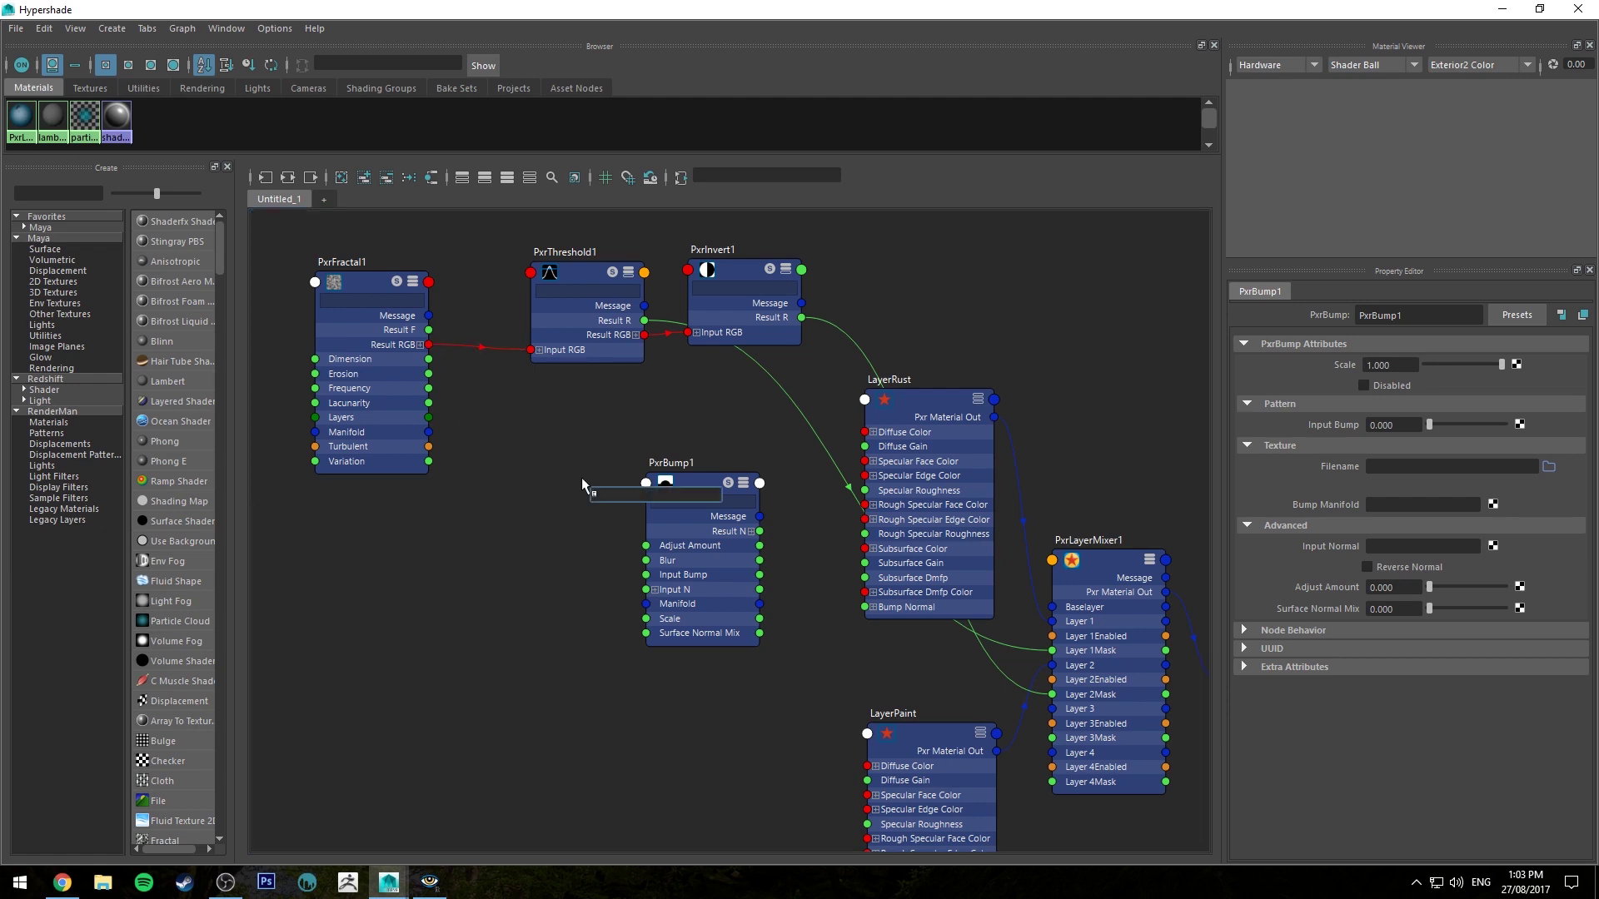
type("PxrInvert")
key("Return")
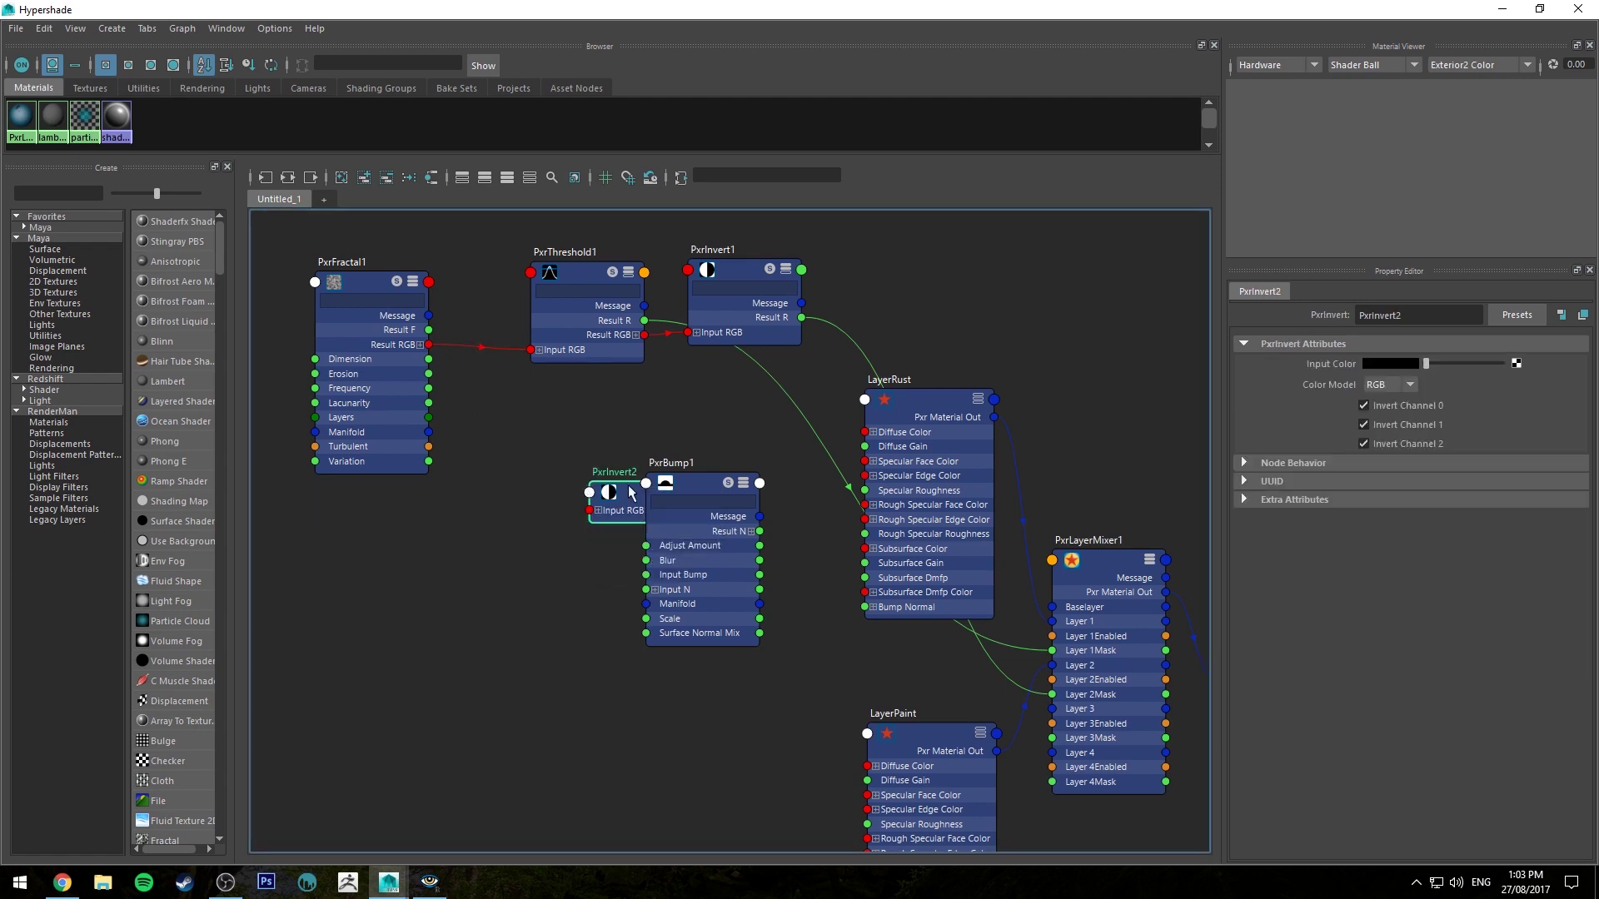
left_click_drag(633, 491, 532, 471)
Step: Connect PxrFractal's Result RGB to the new PxrInvert, its Result R to PxrBump's Input Bump, and PxrBump's Result N to LayerRust's Bump Normal
left_click_drag(428, 345, 481, 483)
left_click(543, 468)
key("3")
left_click_drag(593, 542, 646, 575)
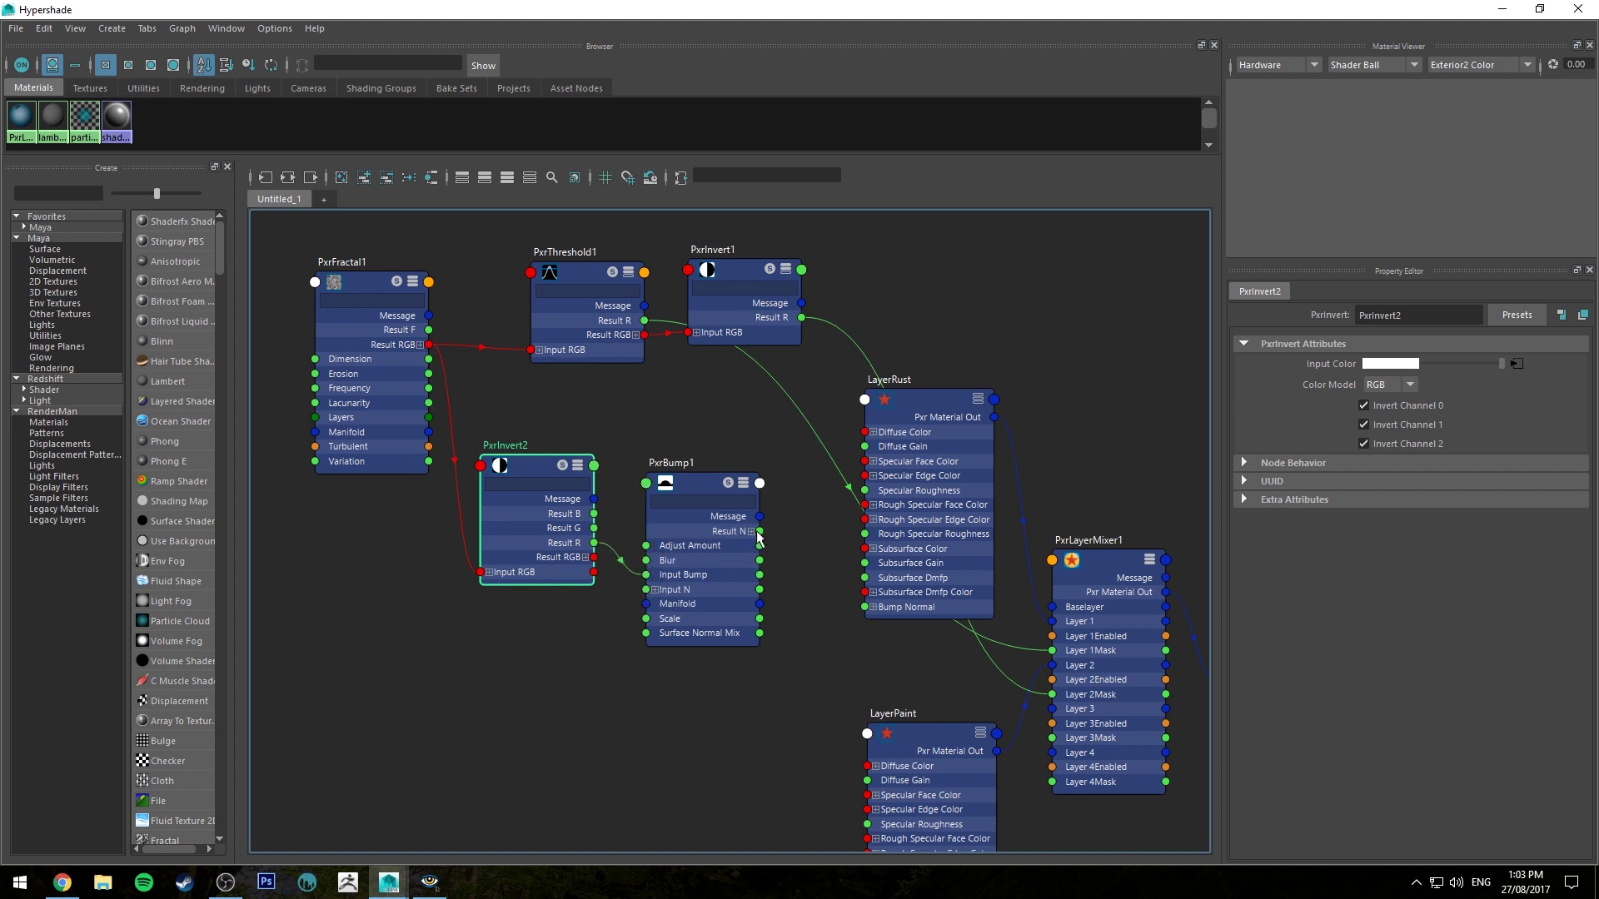
left_click_drag(759, 531, 865, 607)
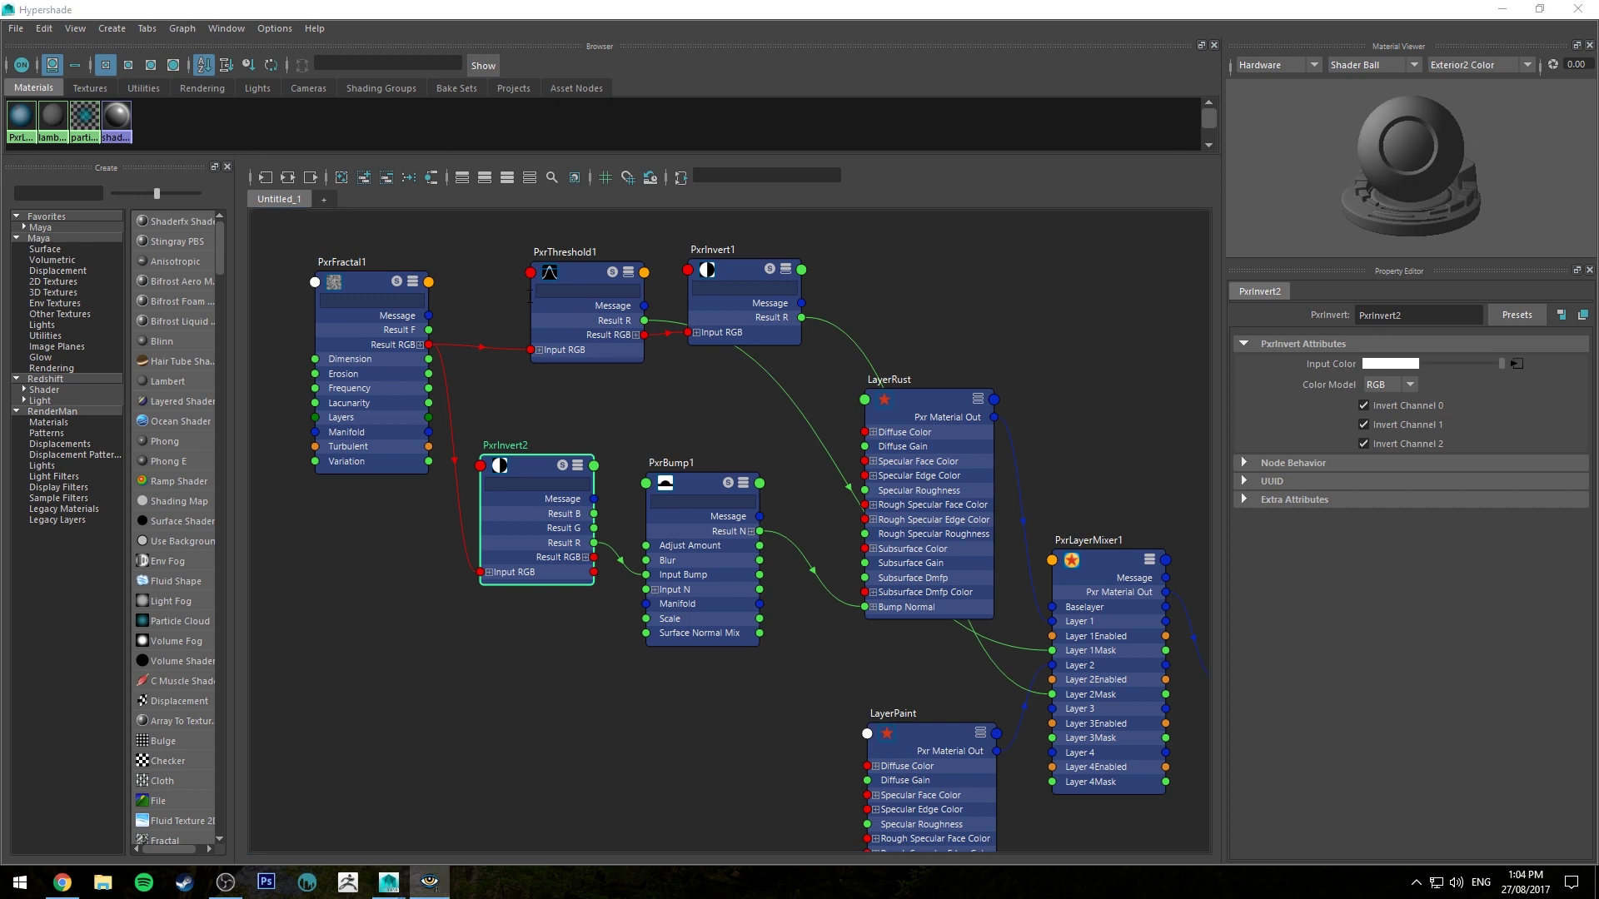
Step: Restore the Hypershade to a smaller window and examine the rust patches' bump close up in the IPR render
double_click(698, 25)
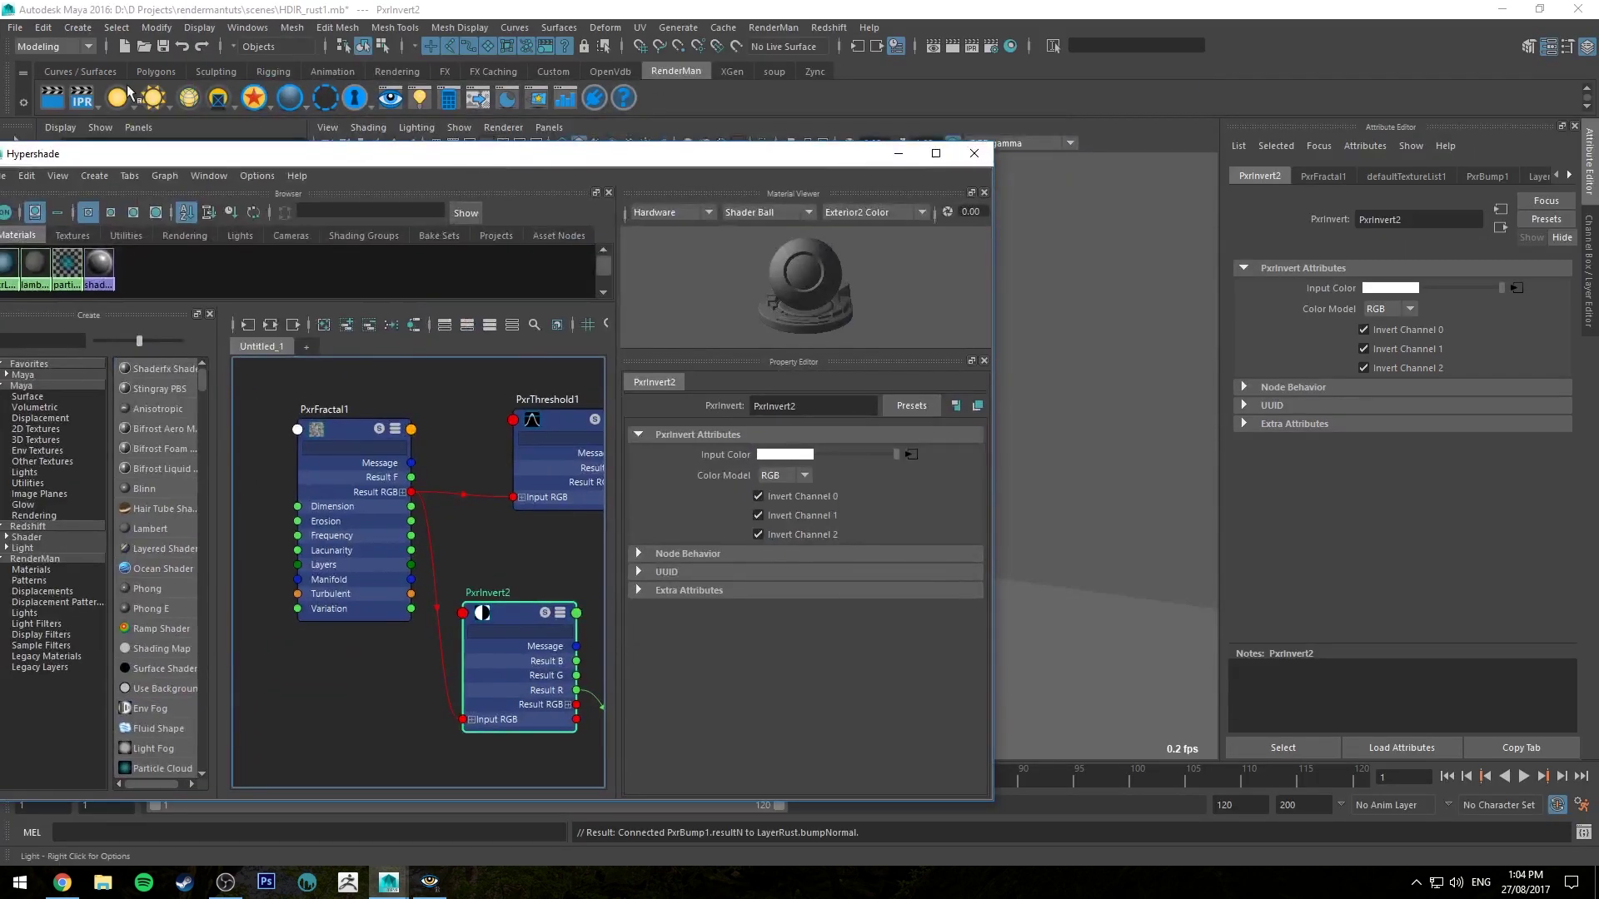
scroll(802, 362, "up", 3)
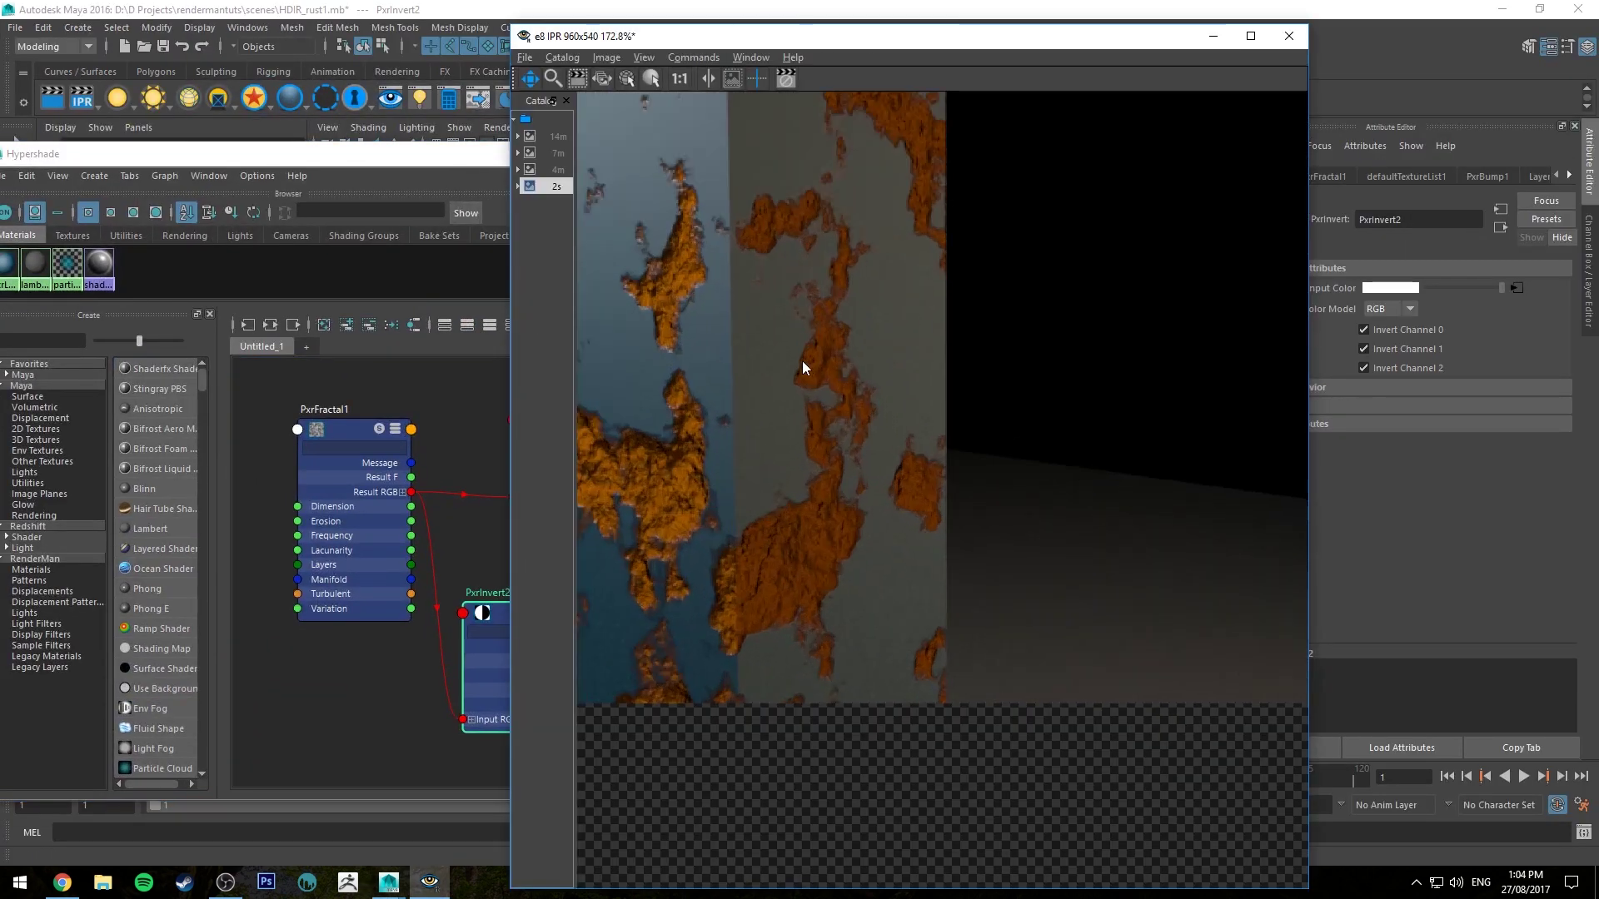
left_click_drag(753, 346, 929, 352)
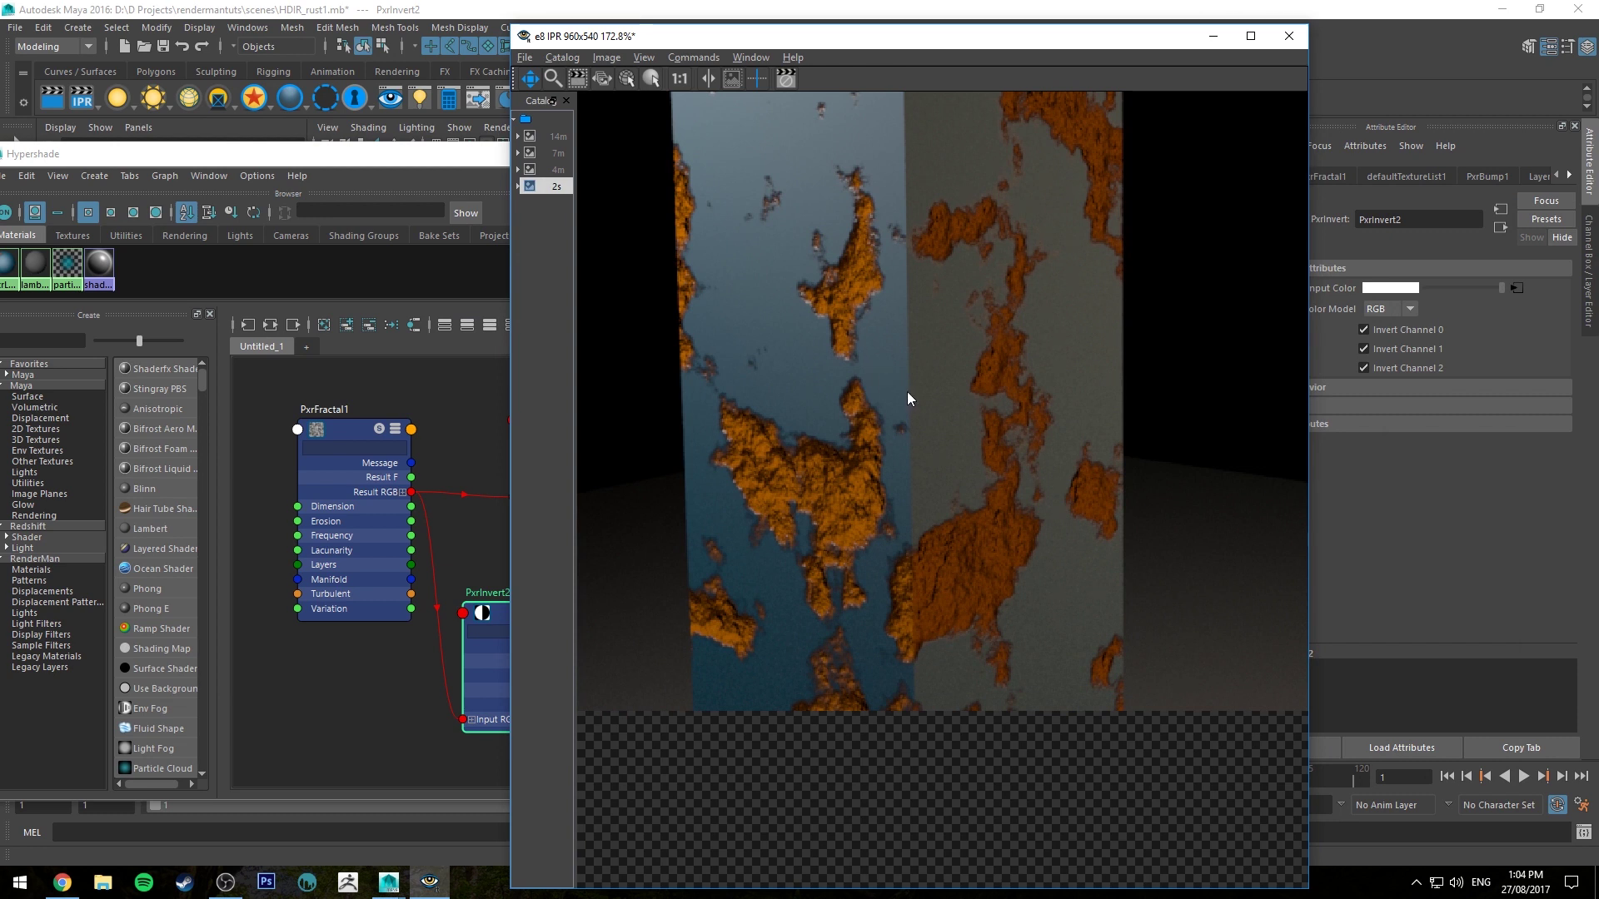
scroll(909, 393, "down", 1)
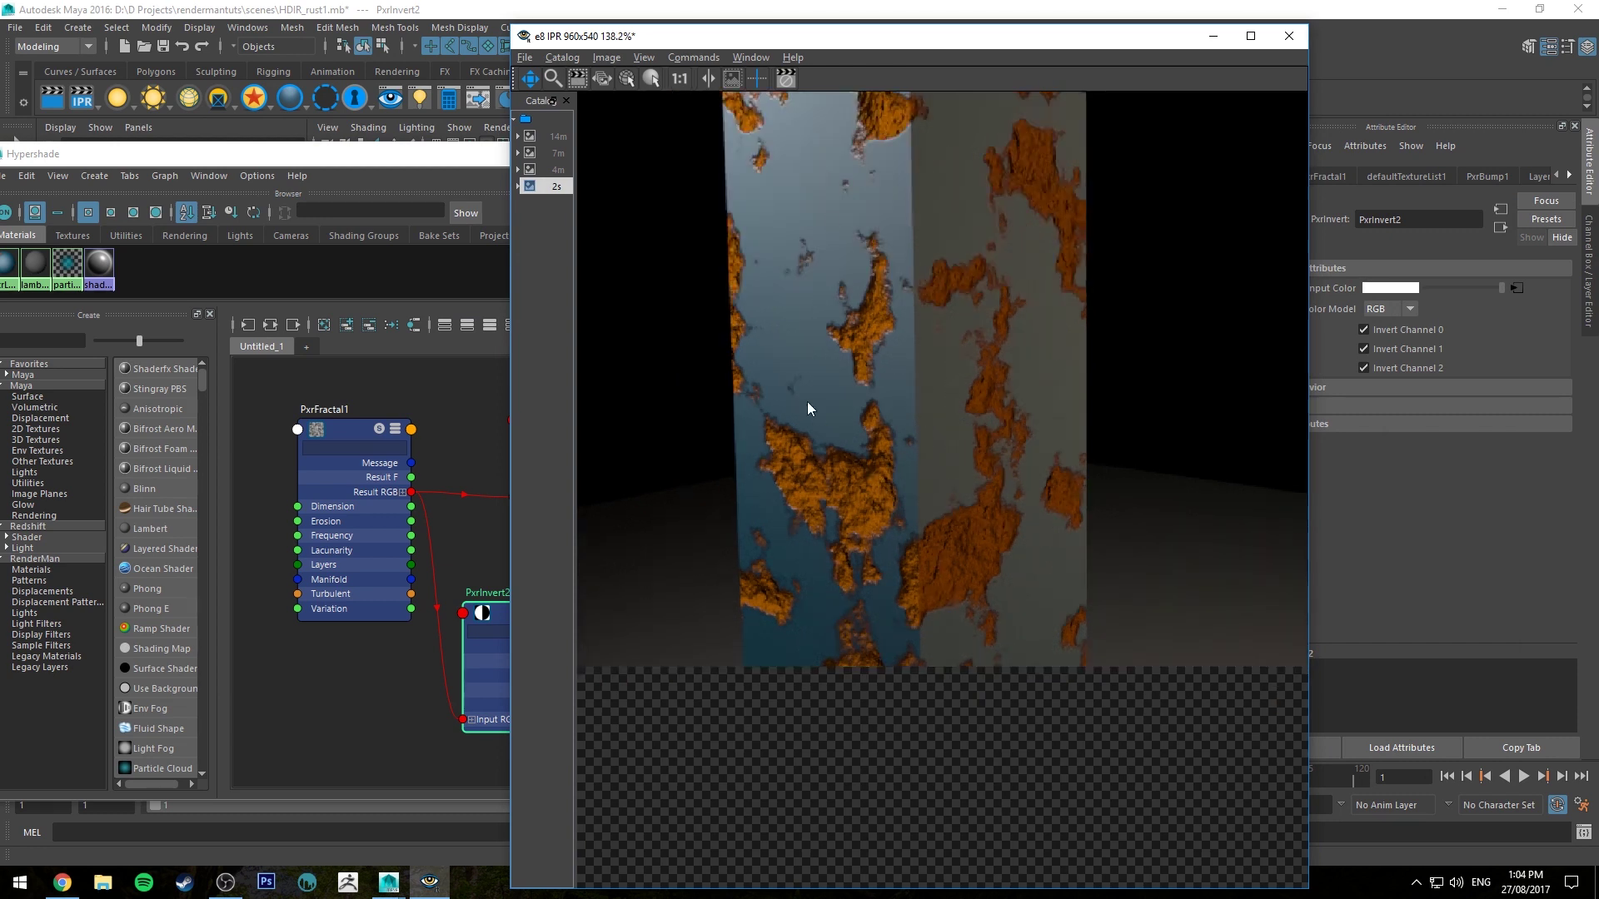
left_click_drag(835, 381, 875, 396)
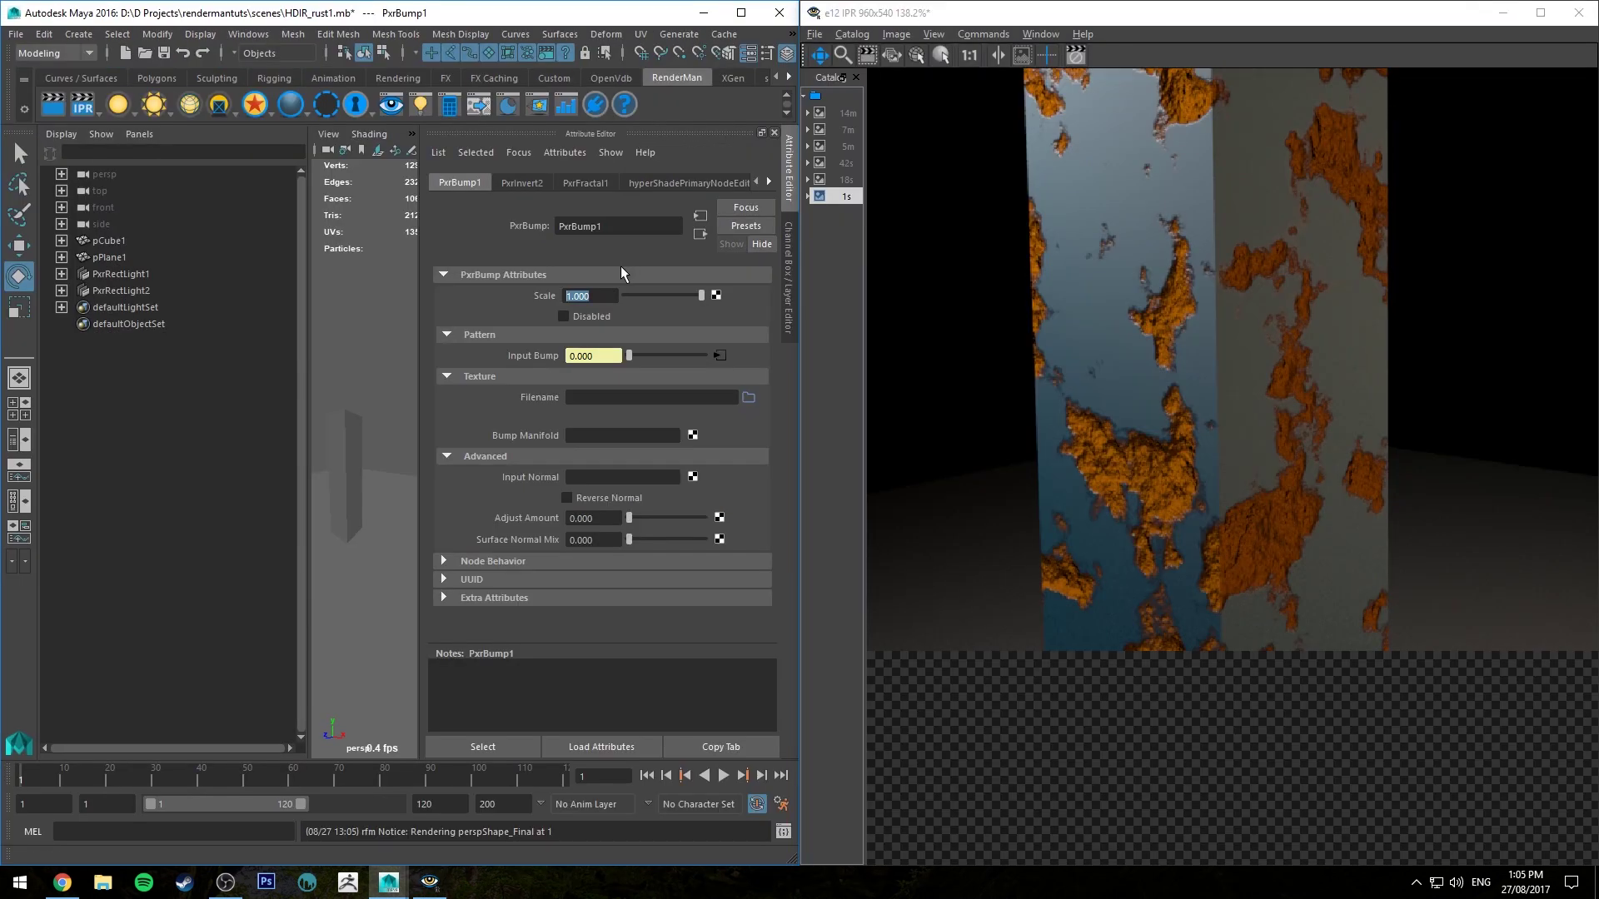
Step: Compare PxrBump scales of 0.4 and 1 in the render and set the rust bump's scale to 0.4
type("0.4")
key("Return")
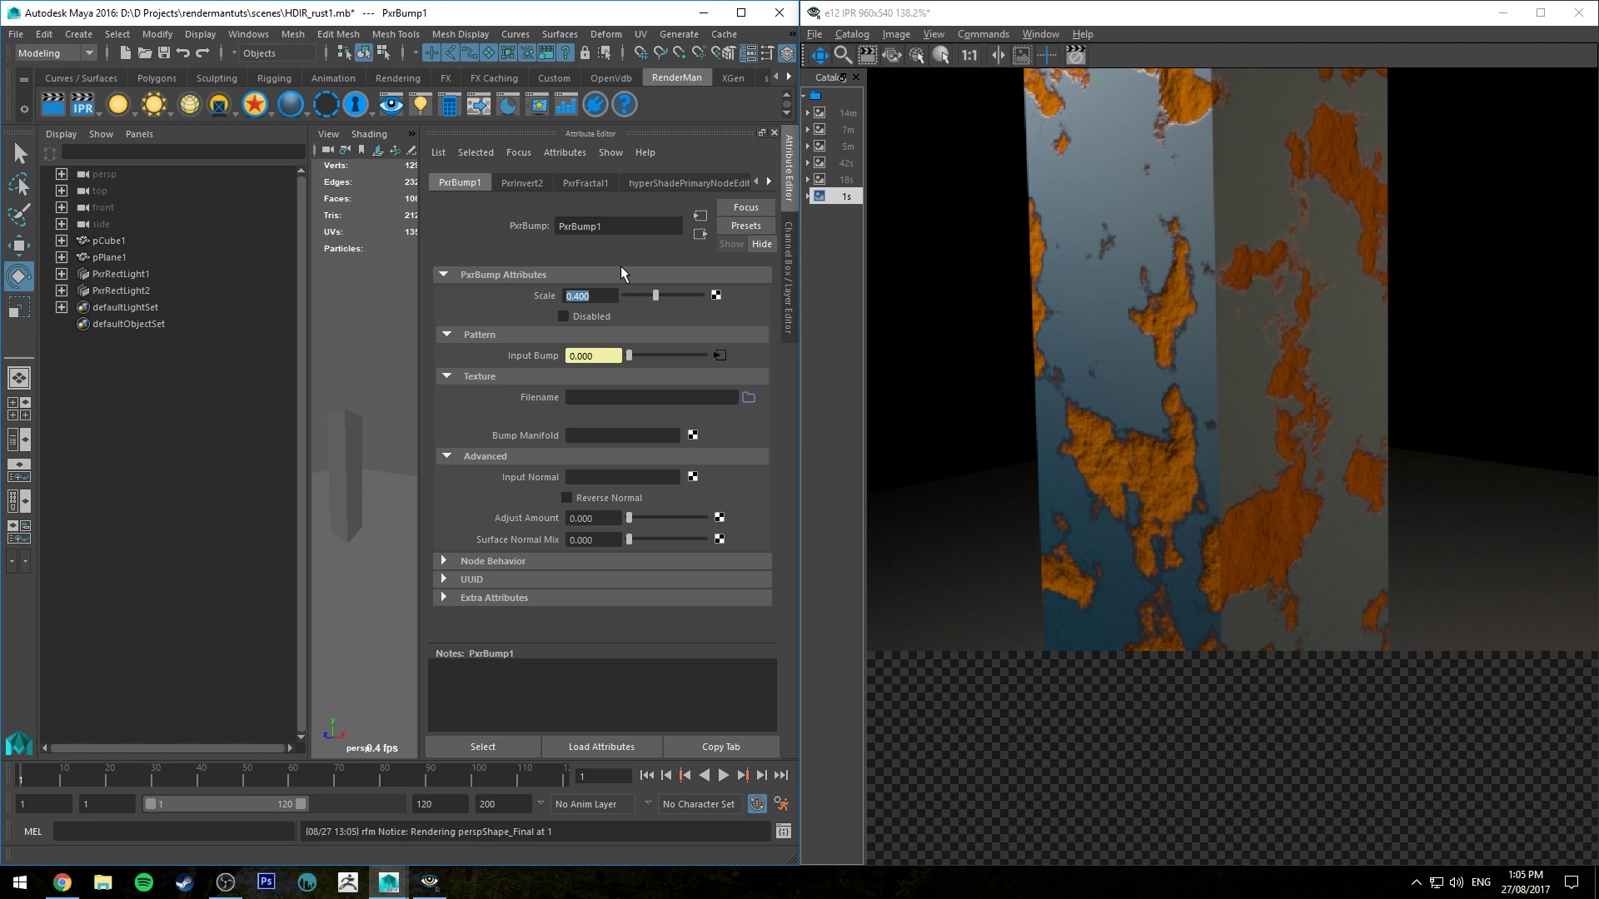
type("1")
key("Return")
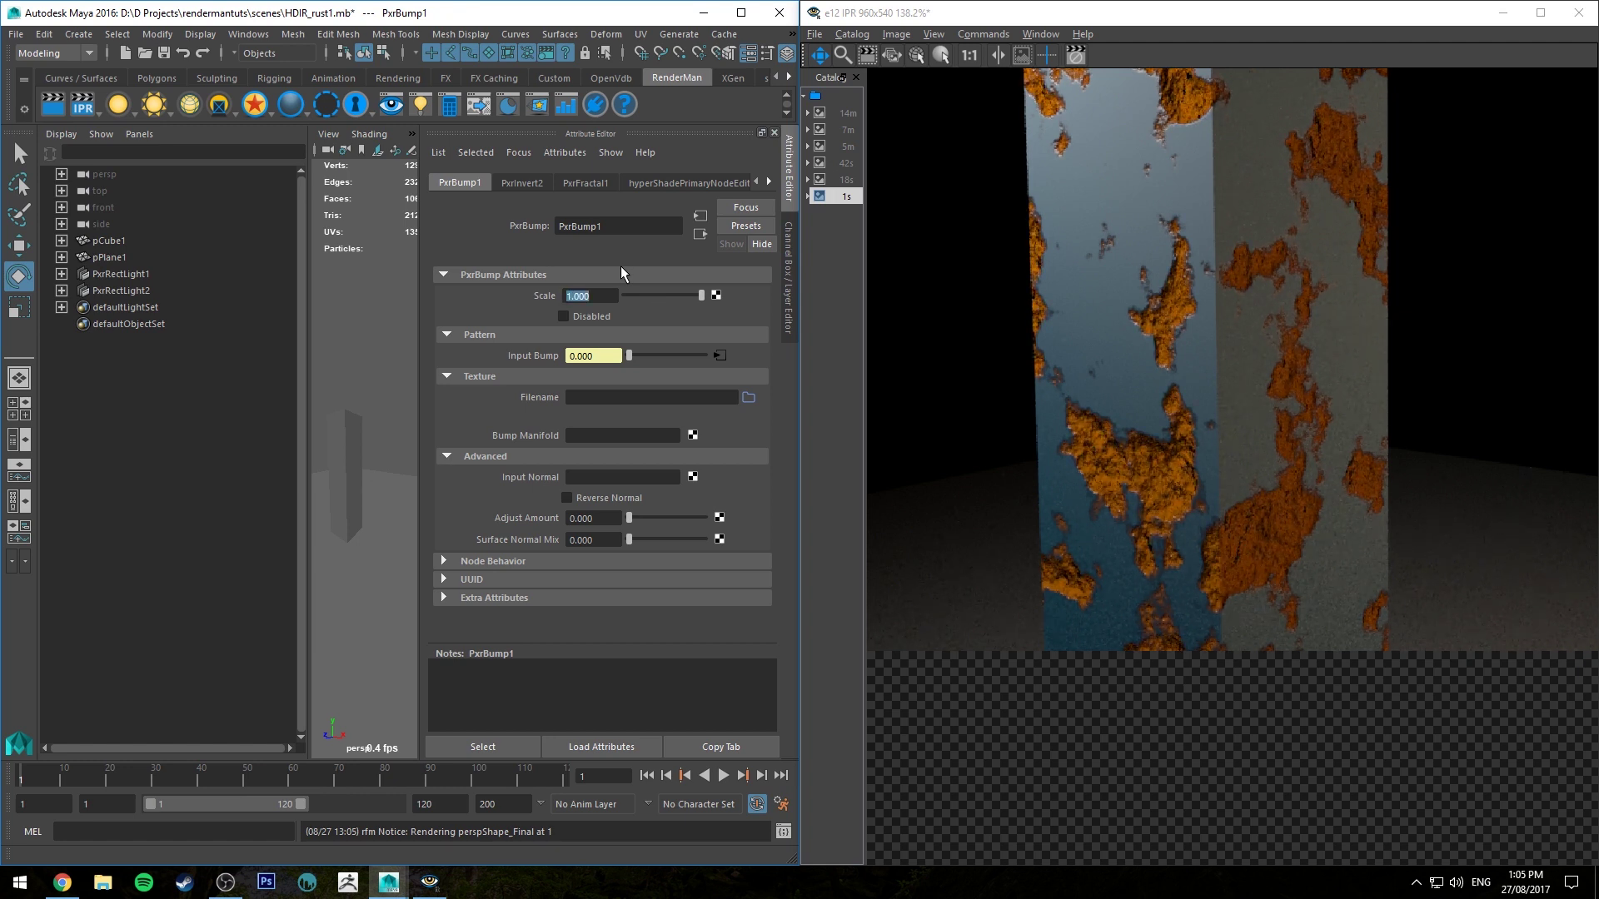
type("0.4")
key("Return")
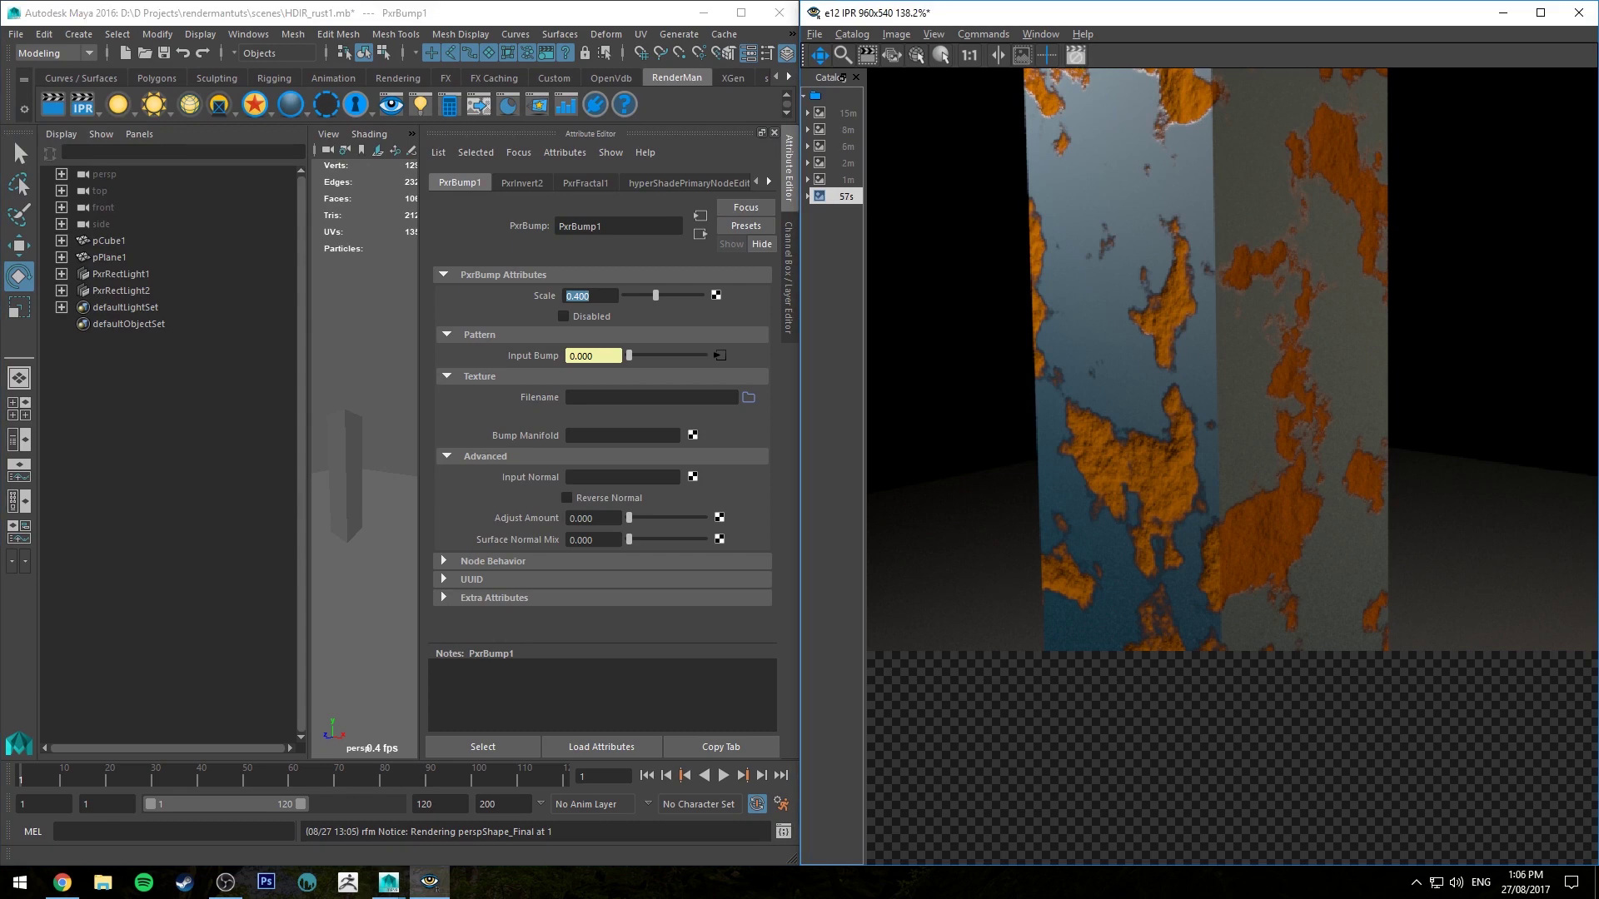
Step: Maximise the Hypershade again and examine the paint surface in the reference photo in Chrome
left_click_drag(0, 333, 753, 193)
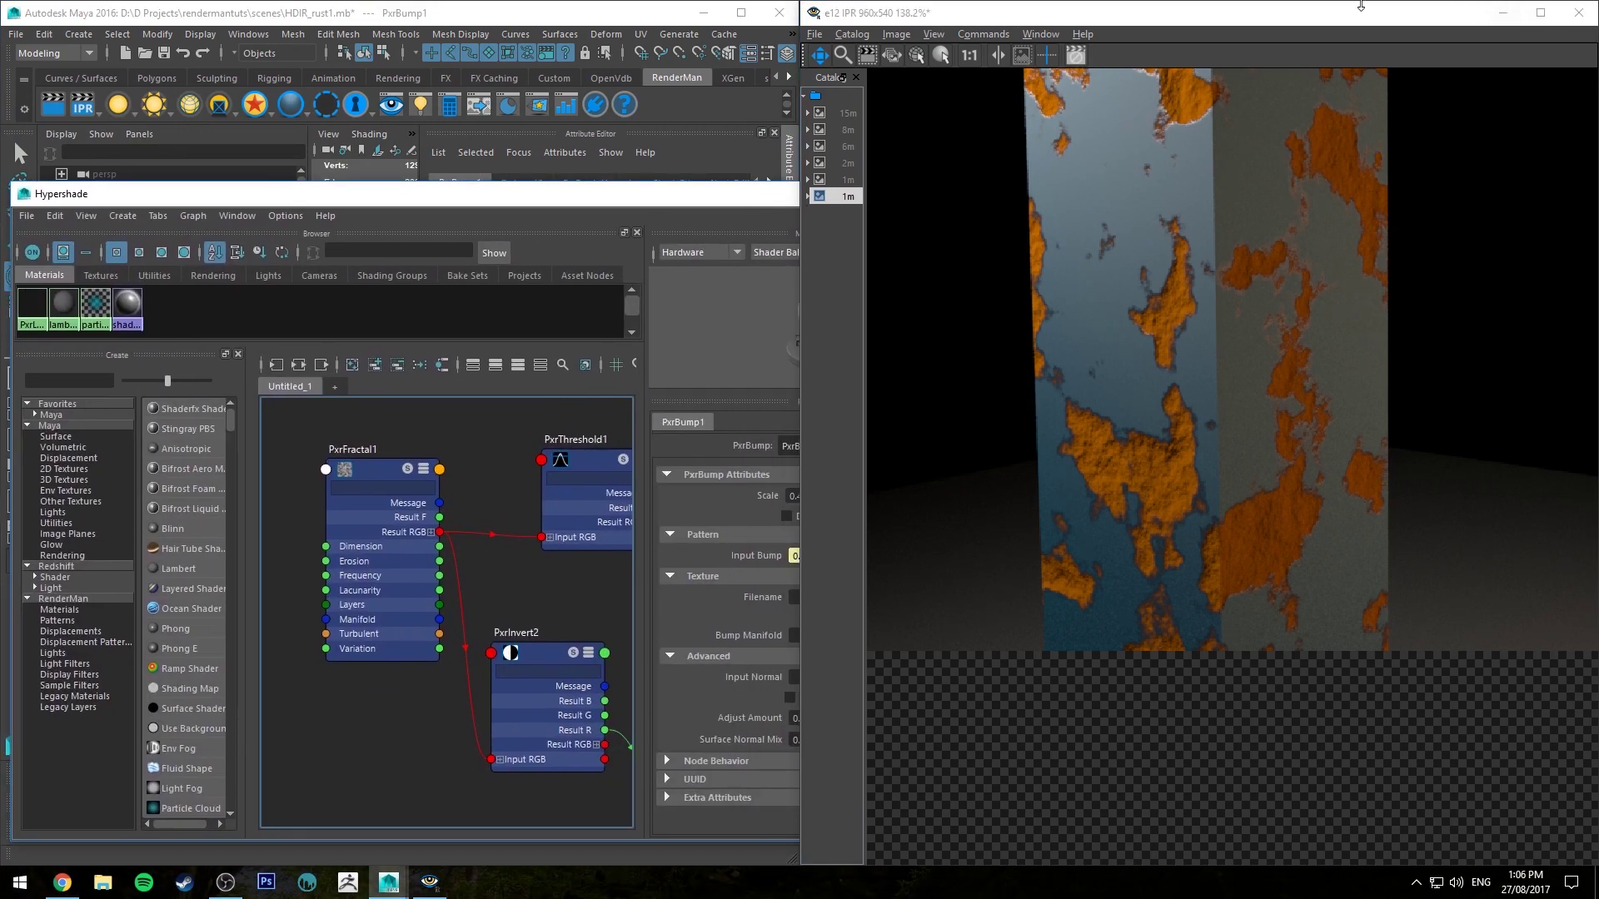
double_click(788, 193)
middle_click_drag(823, 583, 856, 515, "alt")
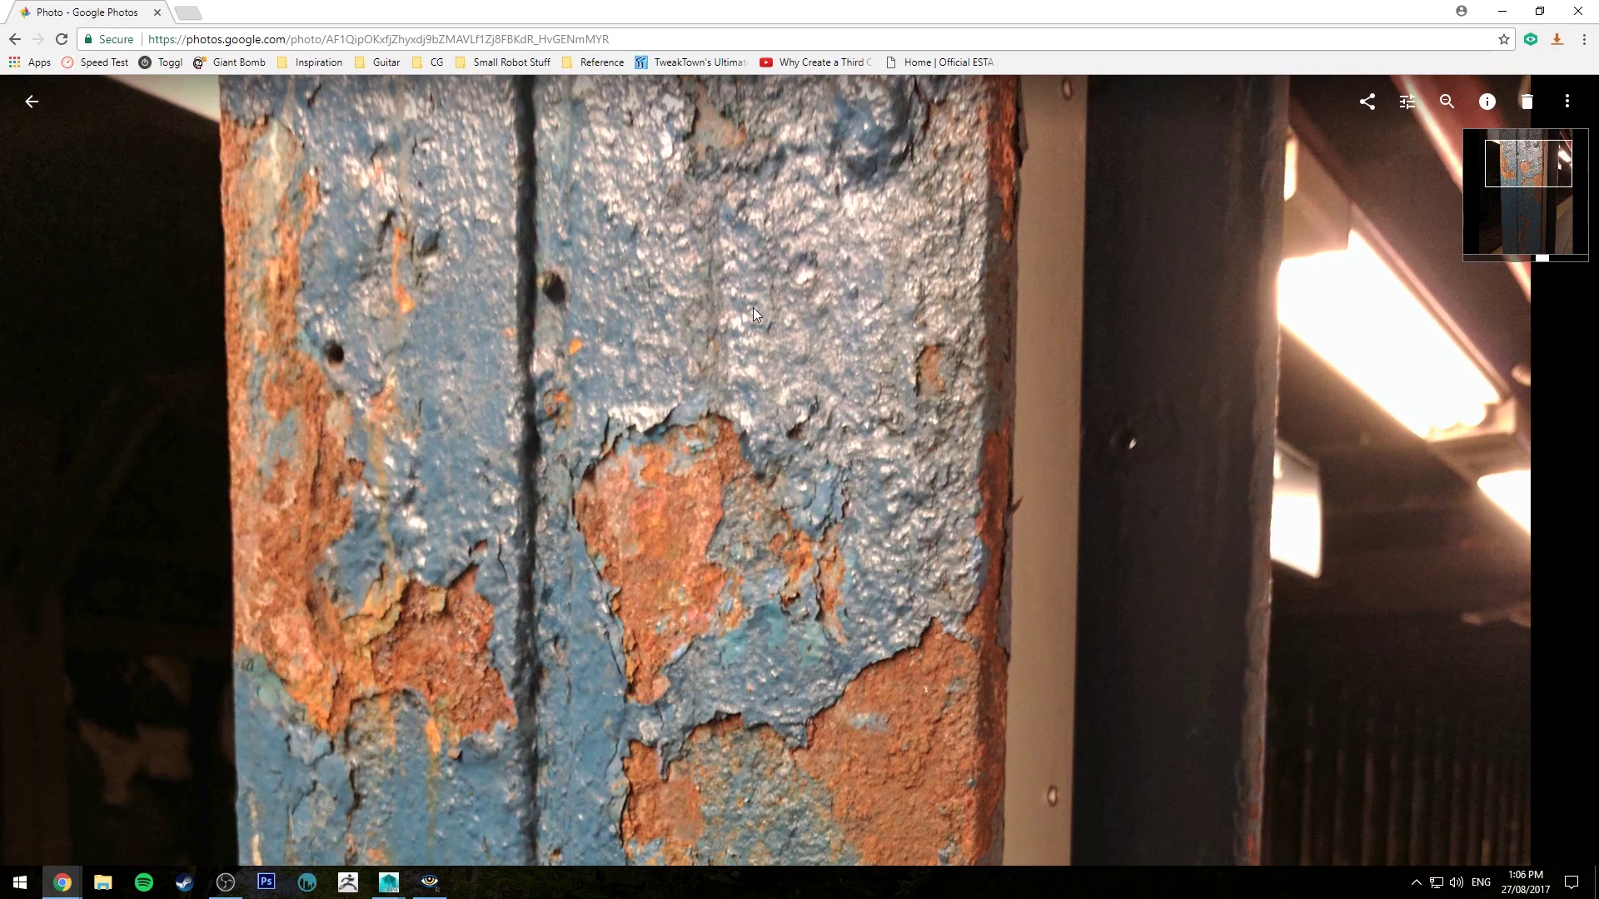
scroll(742, 324, "down", 3)
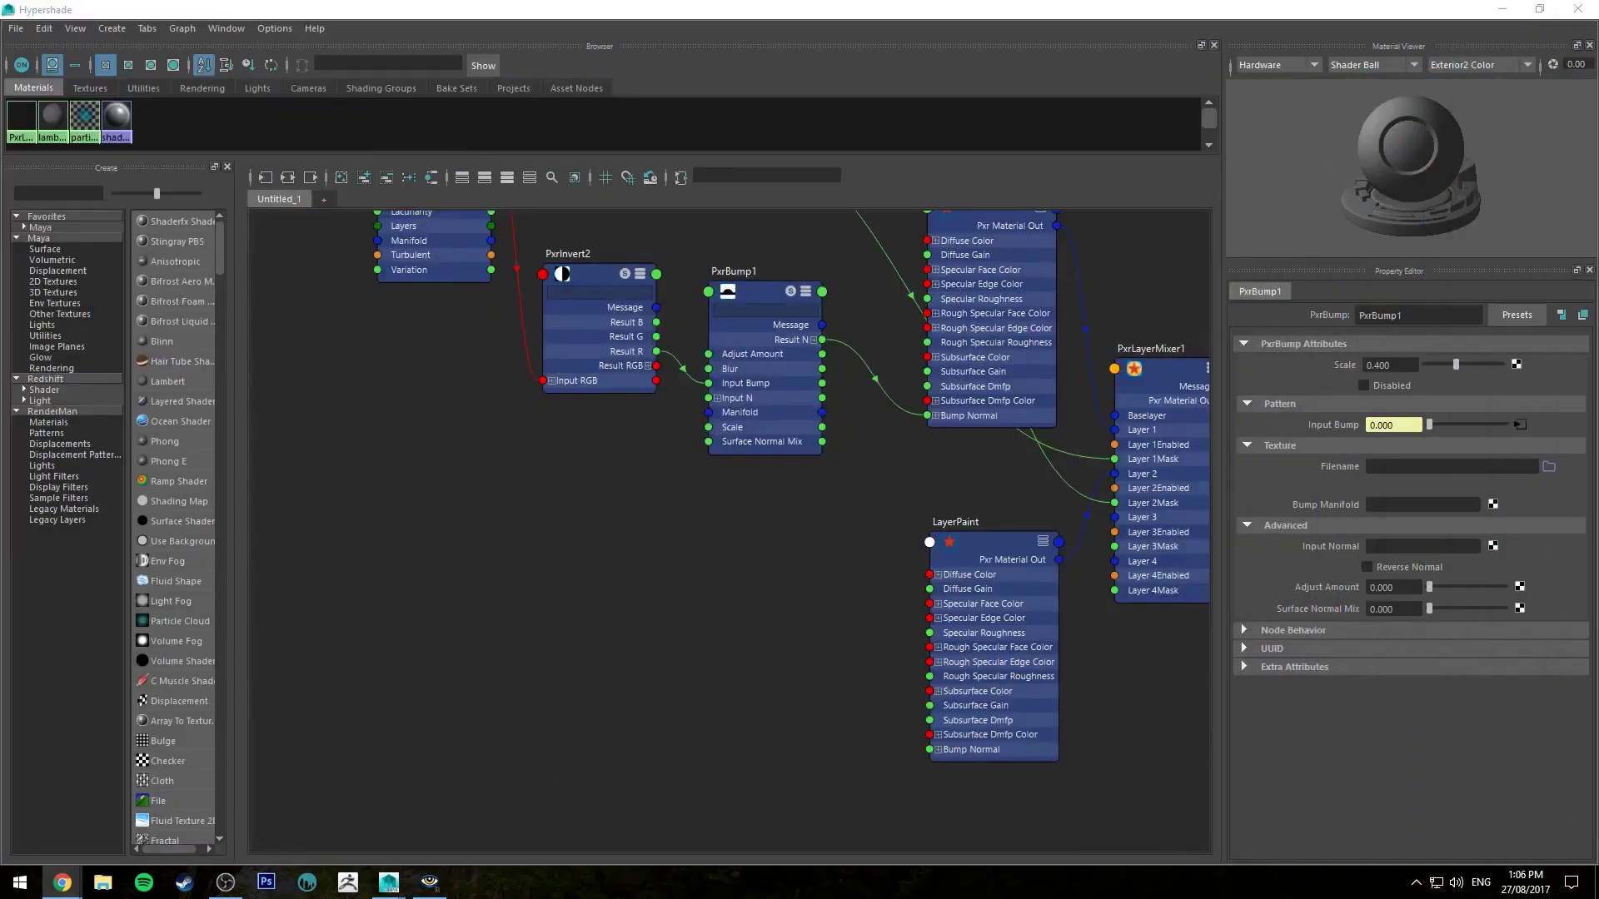
Step: Create a PxrVoronoise node in the Hypershade beside the LayerPaint node
middle_click_drag(732, 622, 683, 549, "alt")
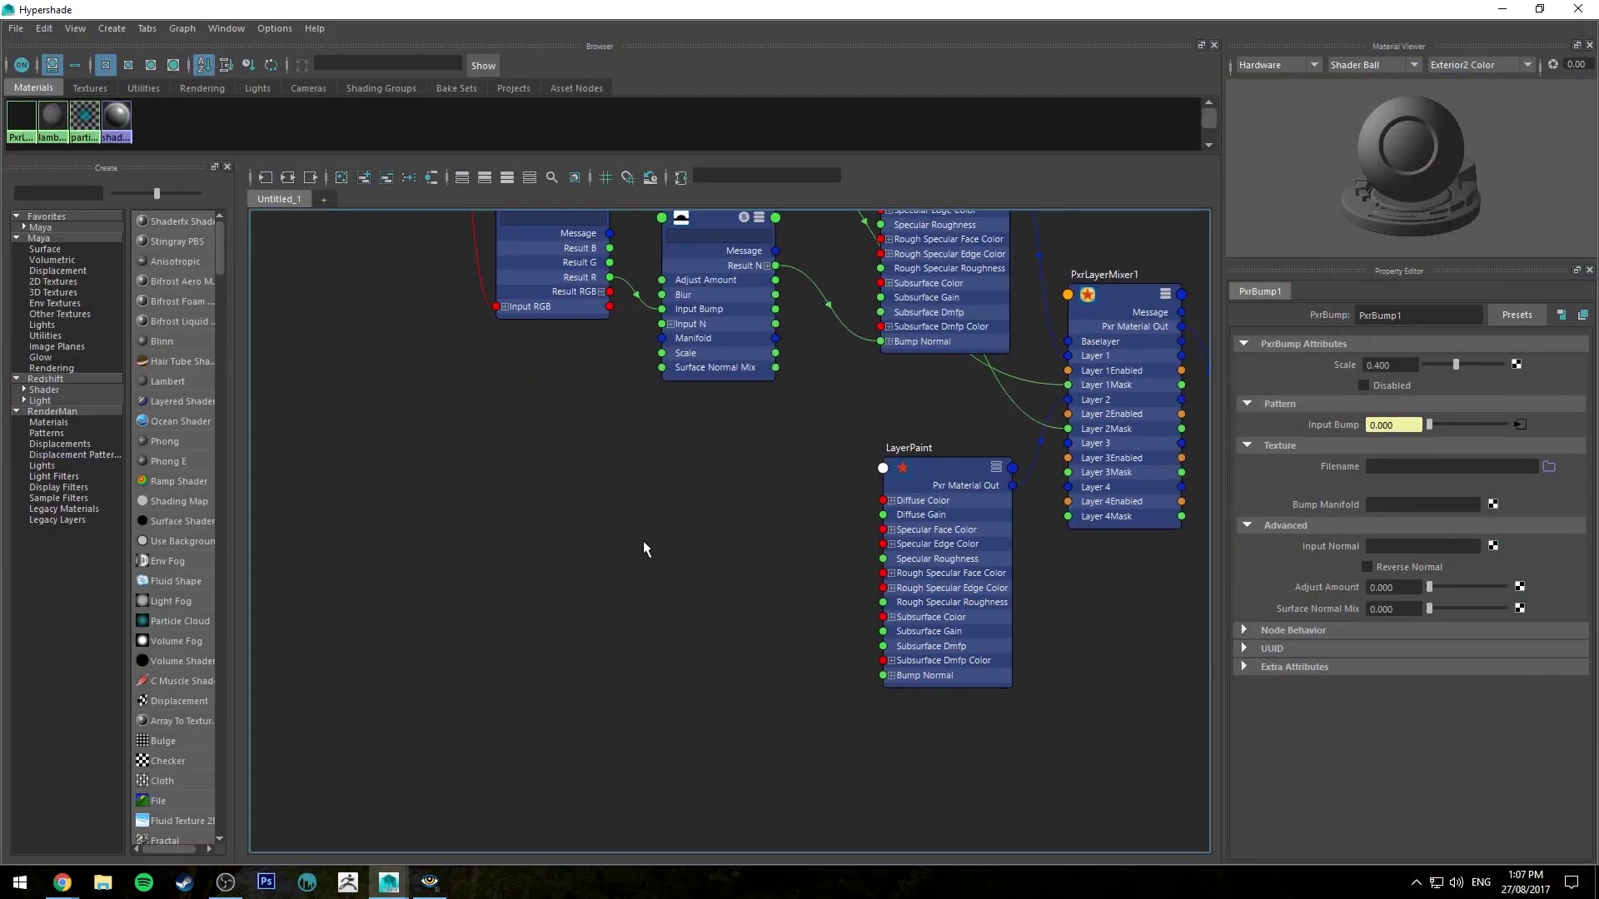
key("Tab")
type("pxrvo")
key("Down")
key("Return")
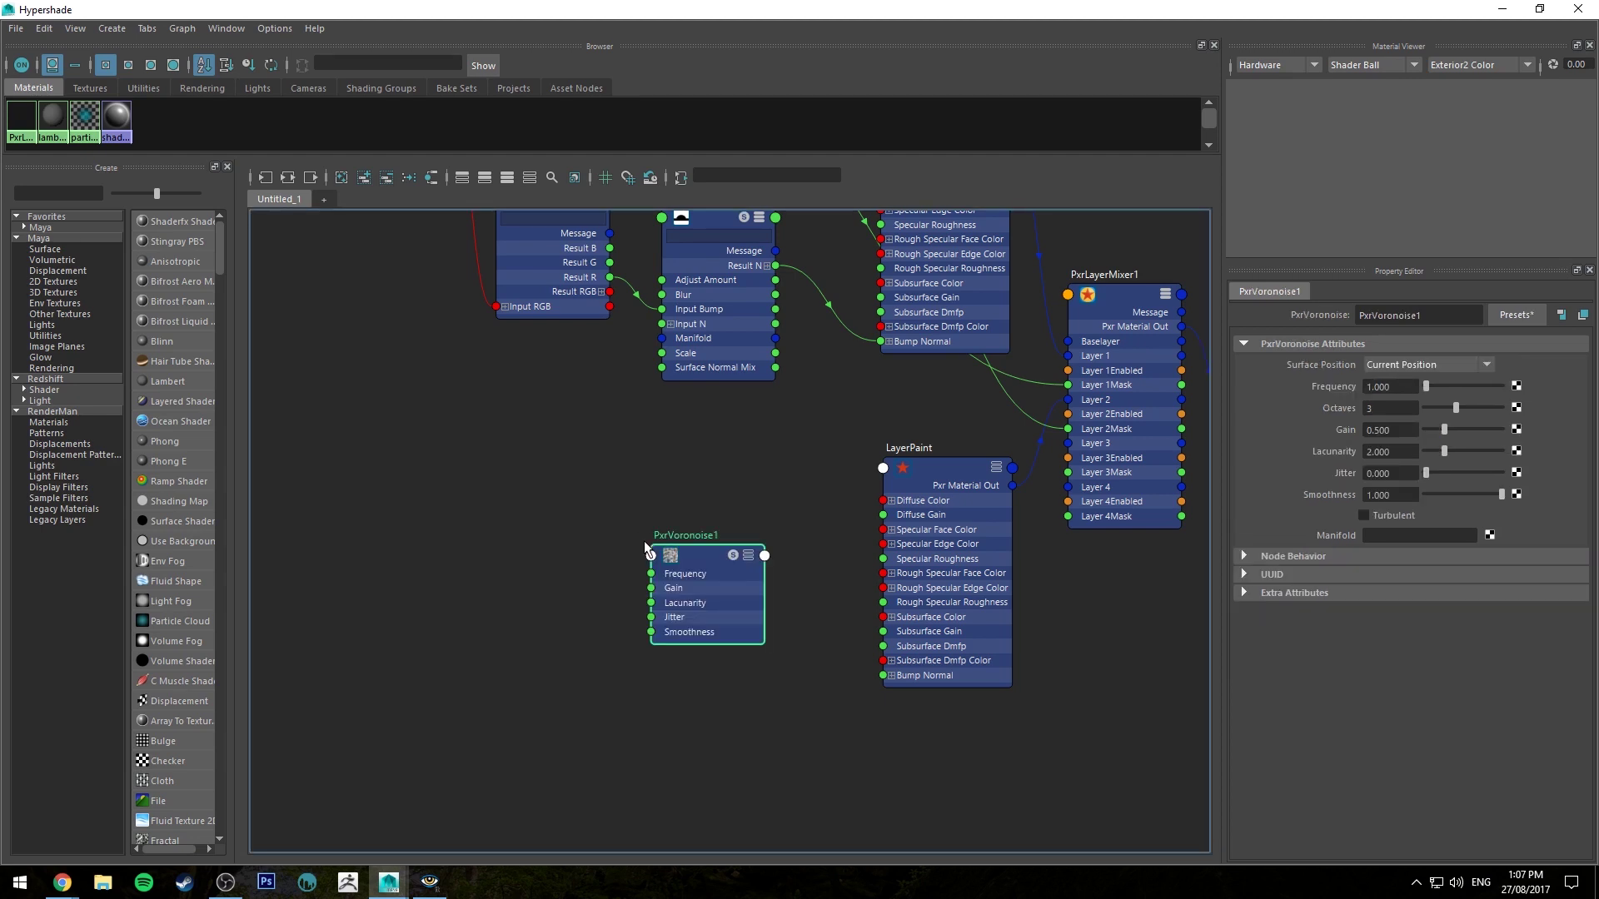
left_click_drag(687, 551, 631, 536)
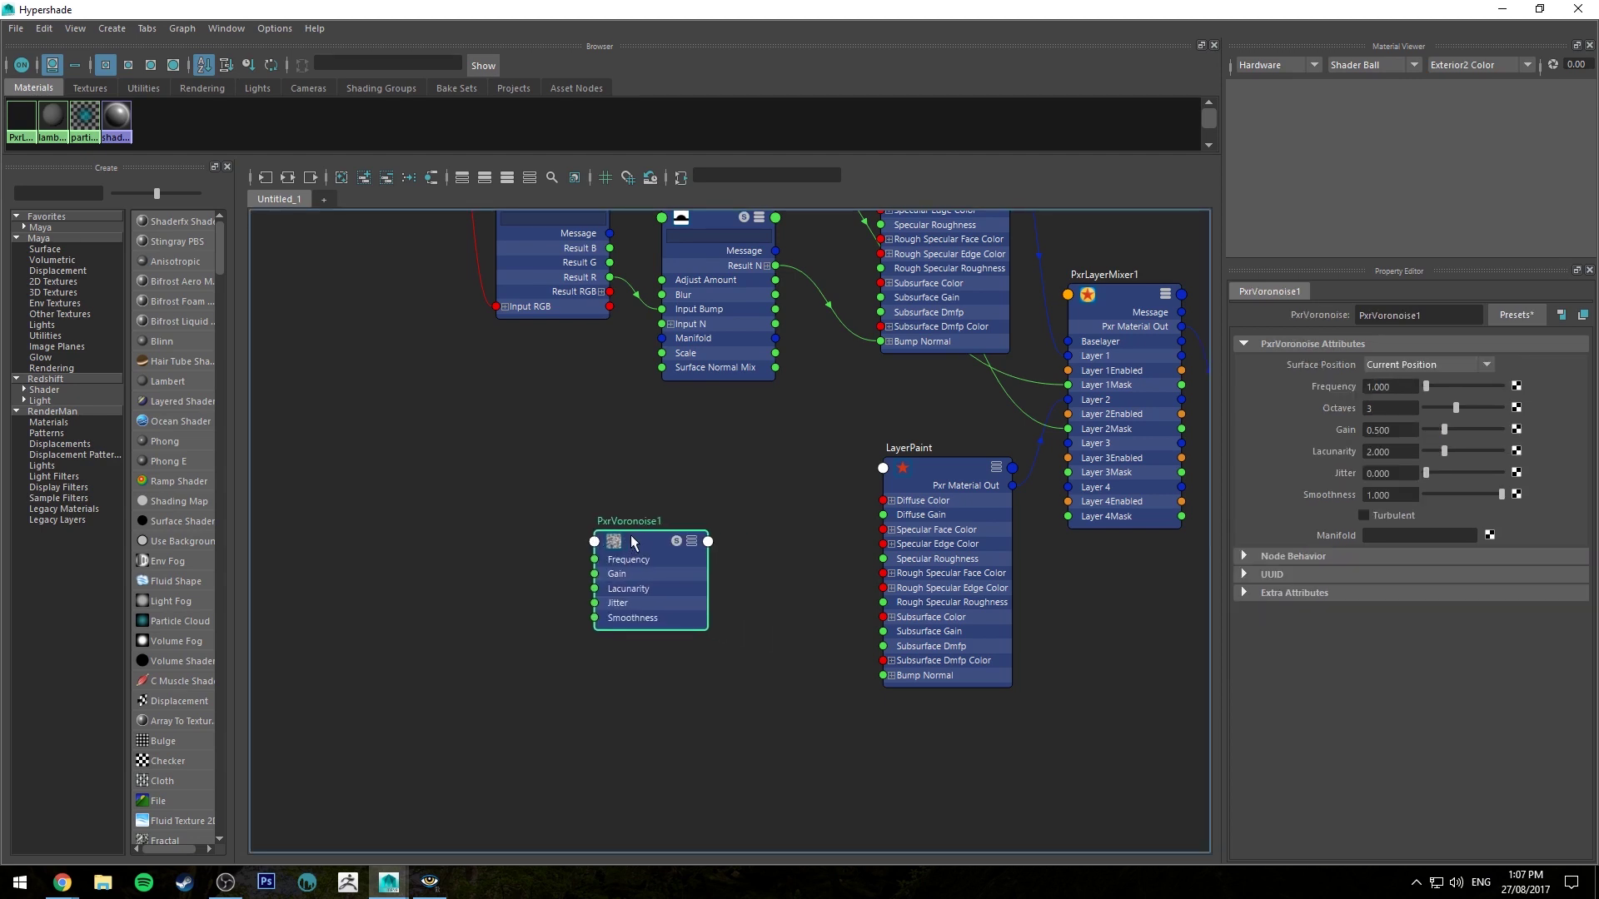
Step: Set PxrVoronoise to frequency 1.3, 6 octaves and turbulent, show all its attributes, and move it farther from LayerPaint
left_click(1402, 386)
key("3")
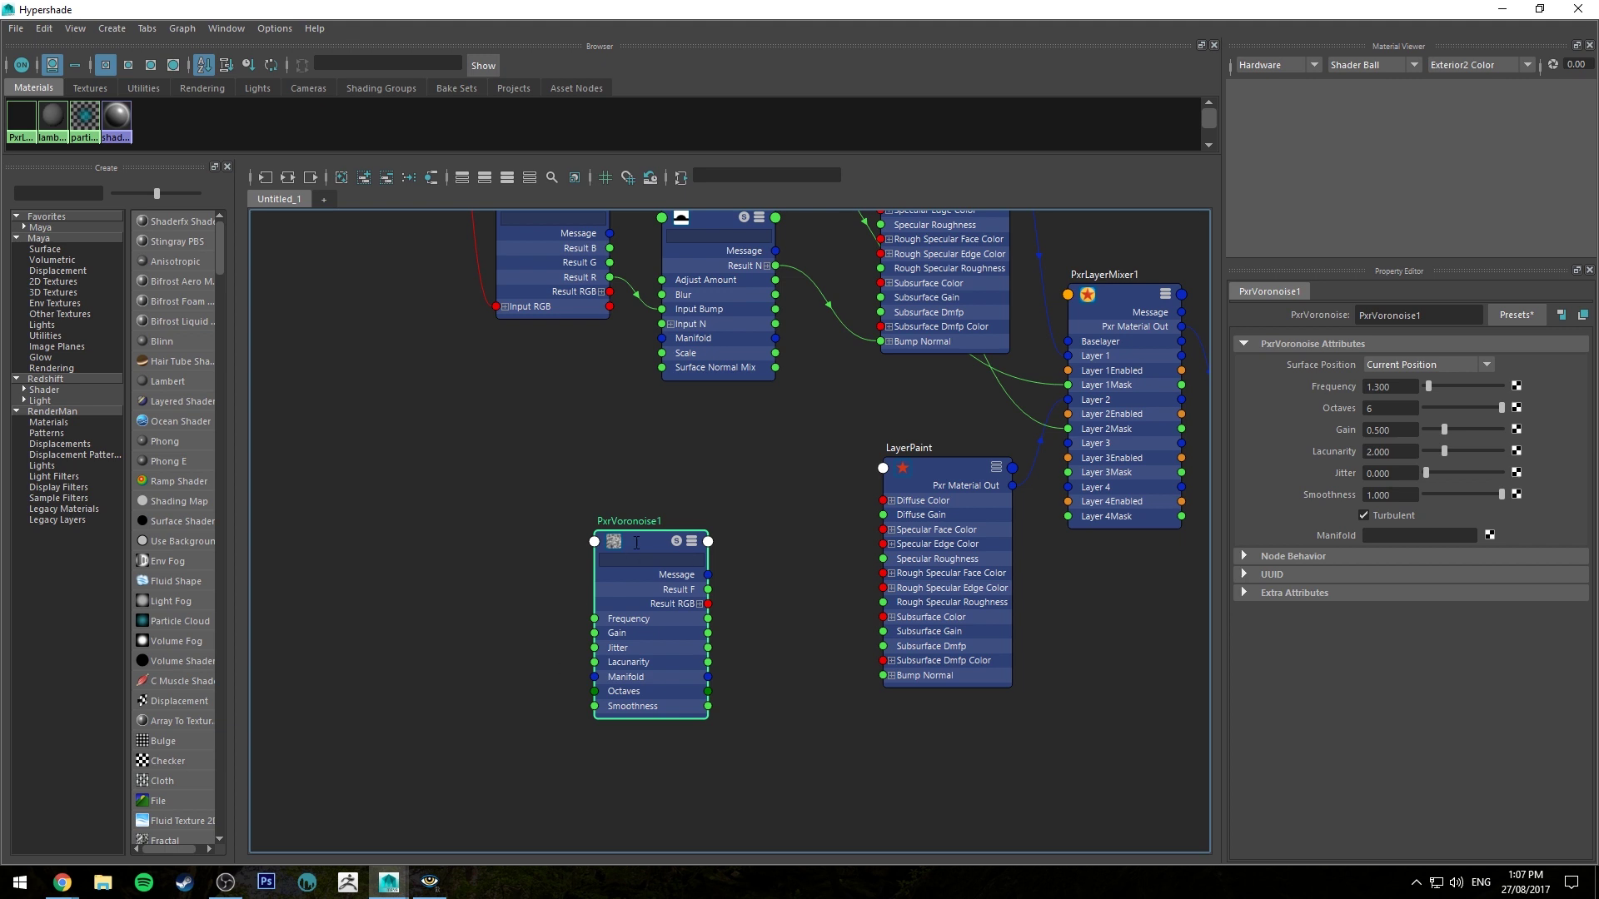
left_click_drag(622, 546, 487, 488)
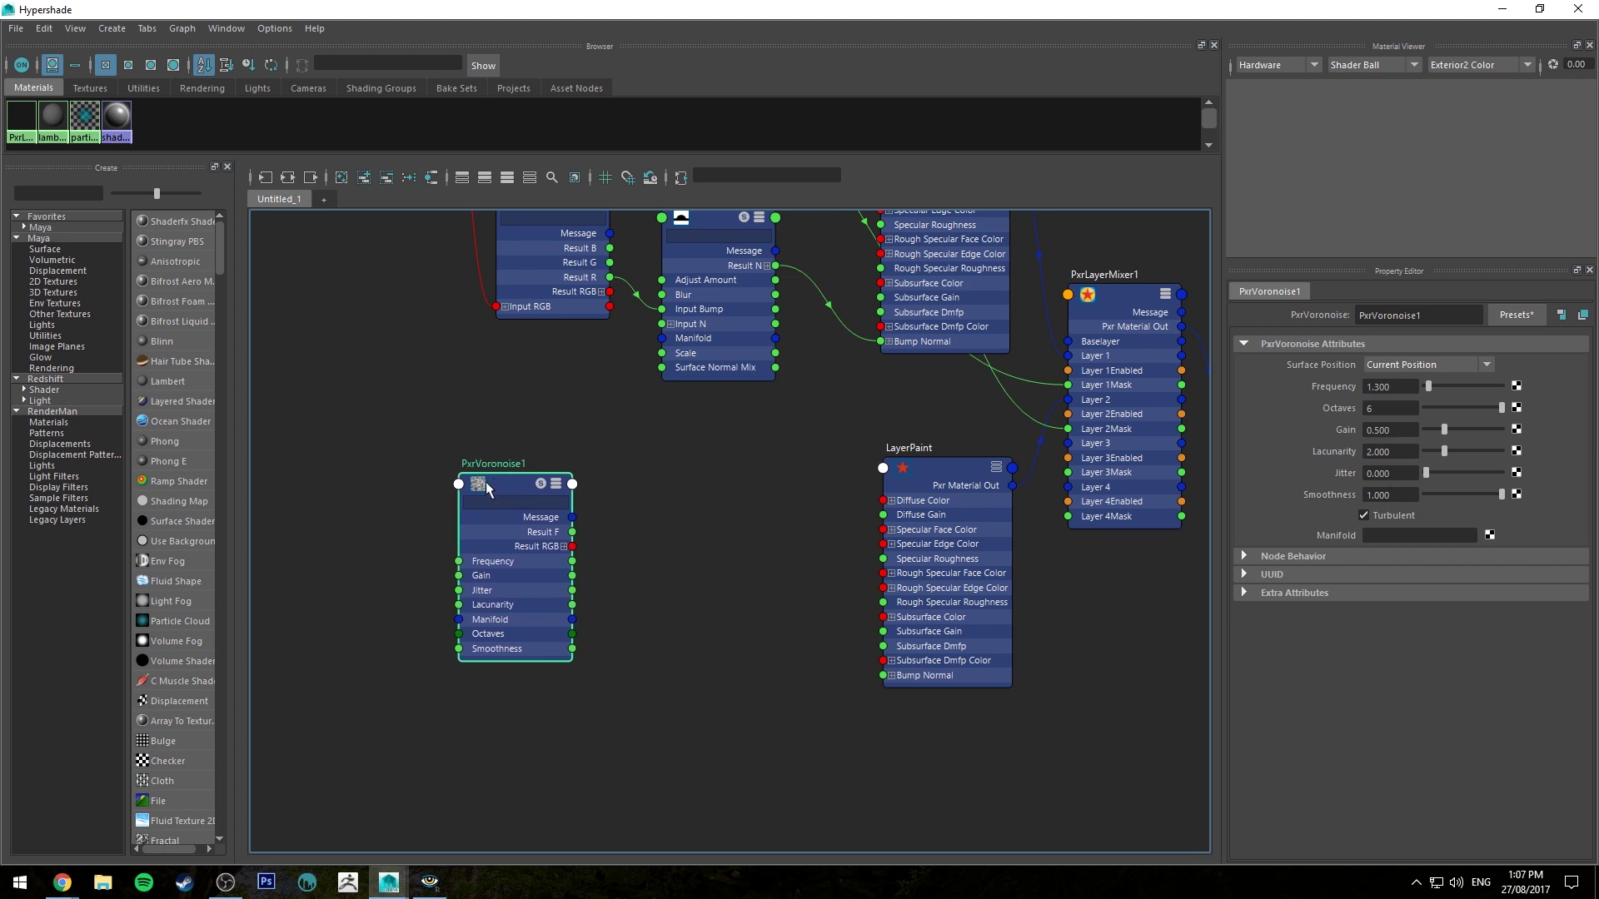
Step: Create another PxrBump node, connecting PxrVoronoise's Result F to its Input Bump and its Result N to LayerPaint's Bump Normal
left_click(673, 571)
key("Tab")
type("pxrbu")
key("Down")
key("Return")
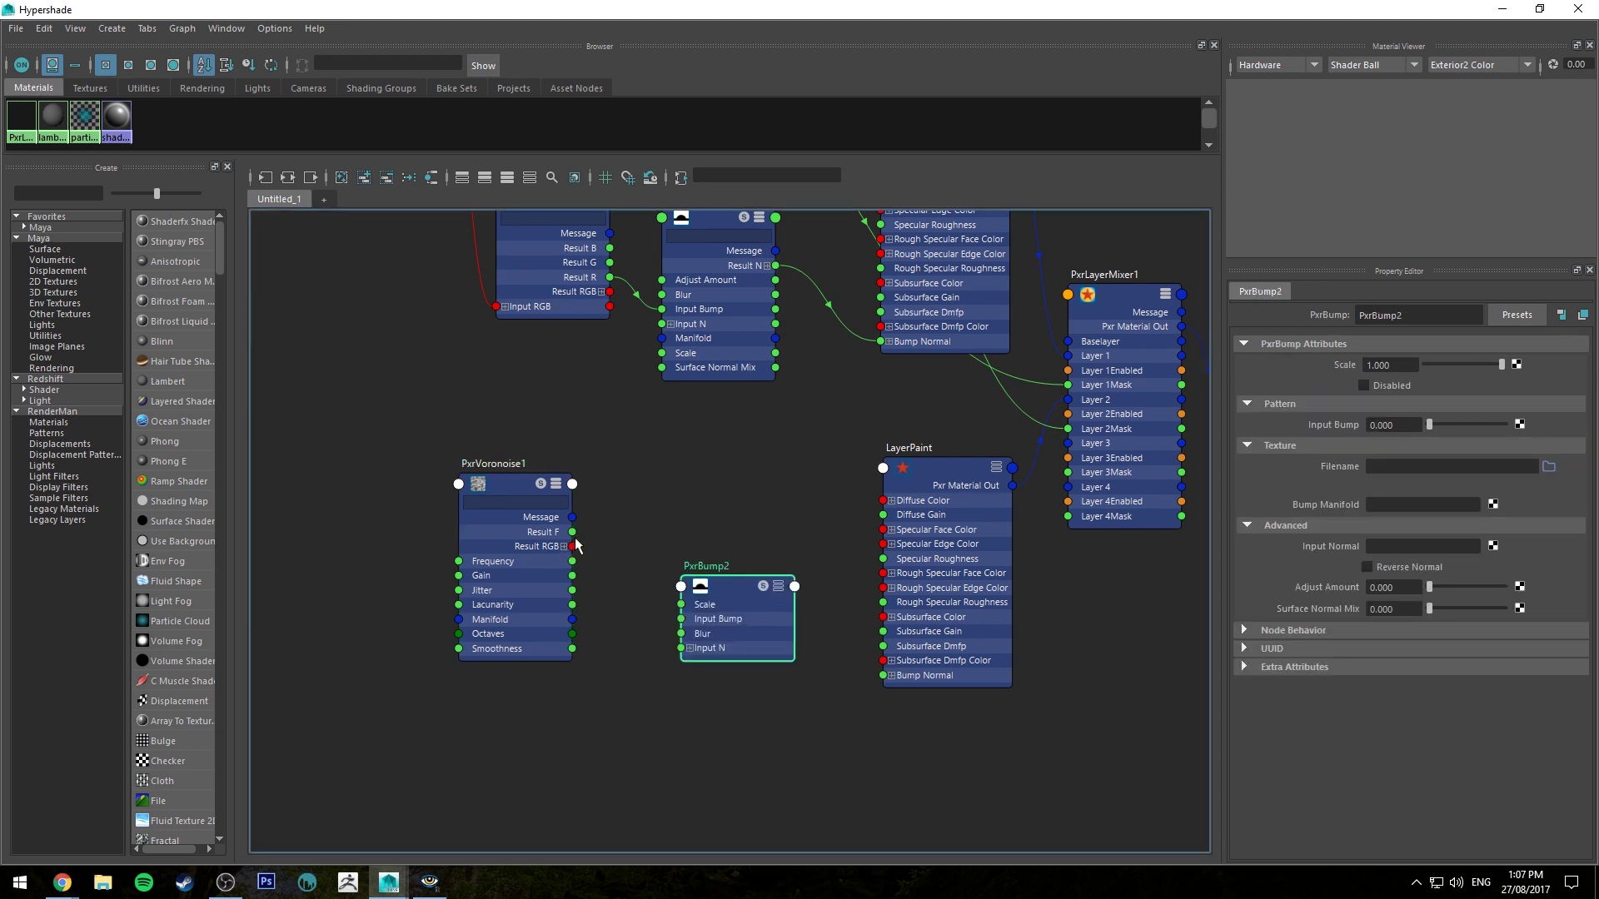
left_click_drag(572, 532, 887, 675)
key("3")
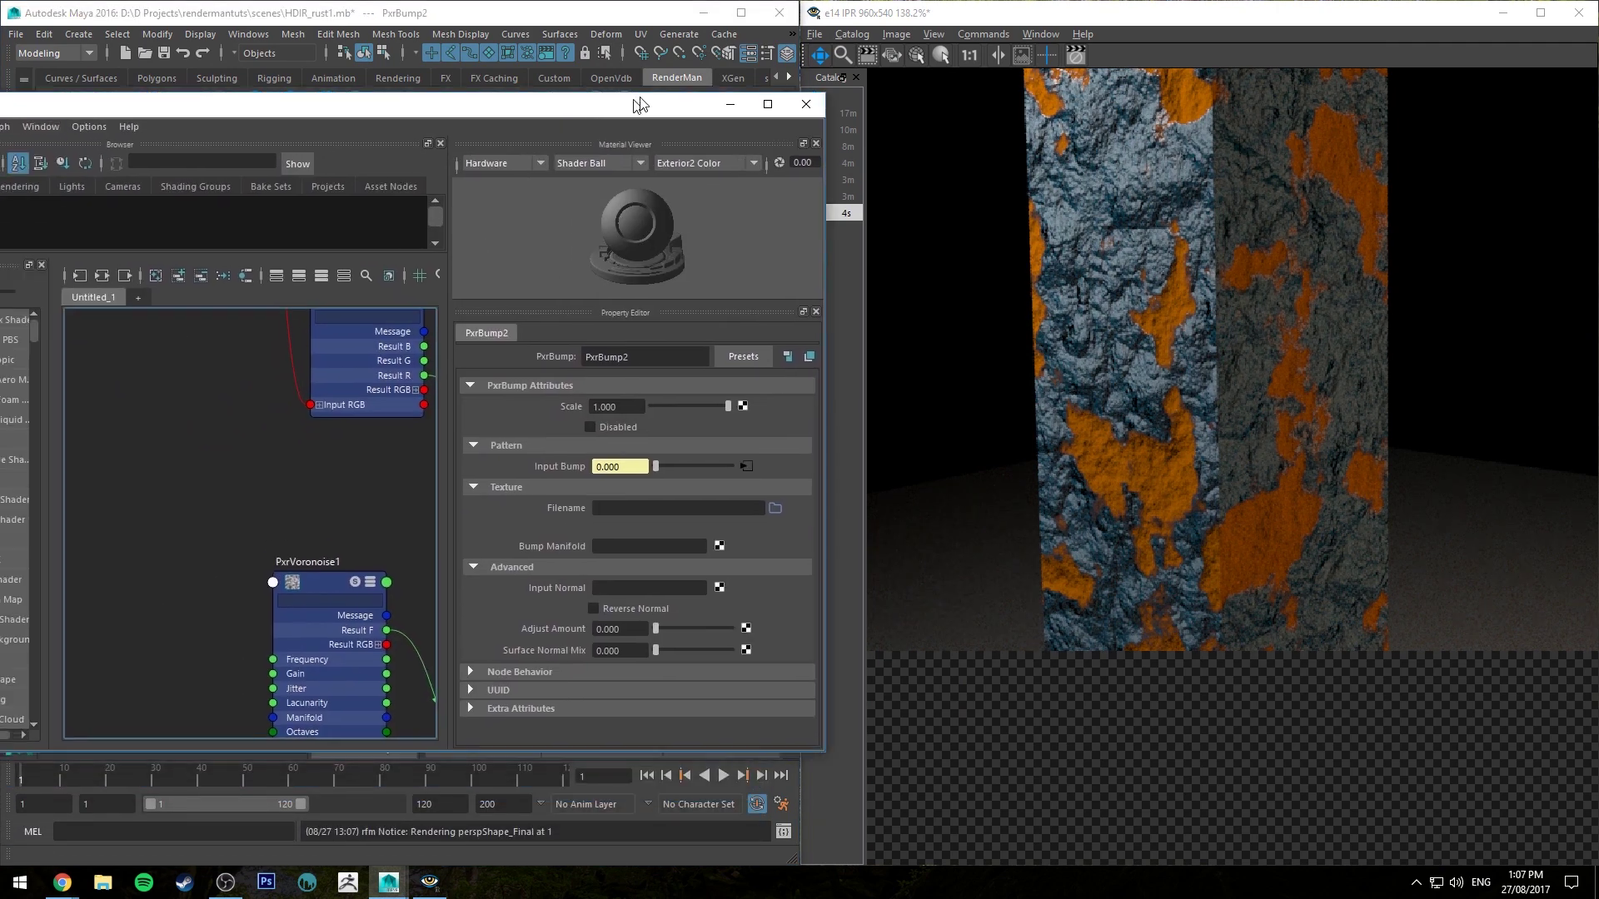
Step: Set the paint layer's PxrBump scale to 0.2, keeping the Hypershade beside the render
middle_click_drag(159, 370, 89, 340, "alt")
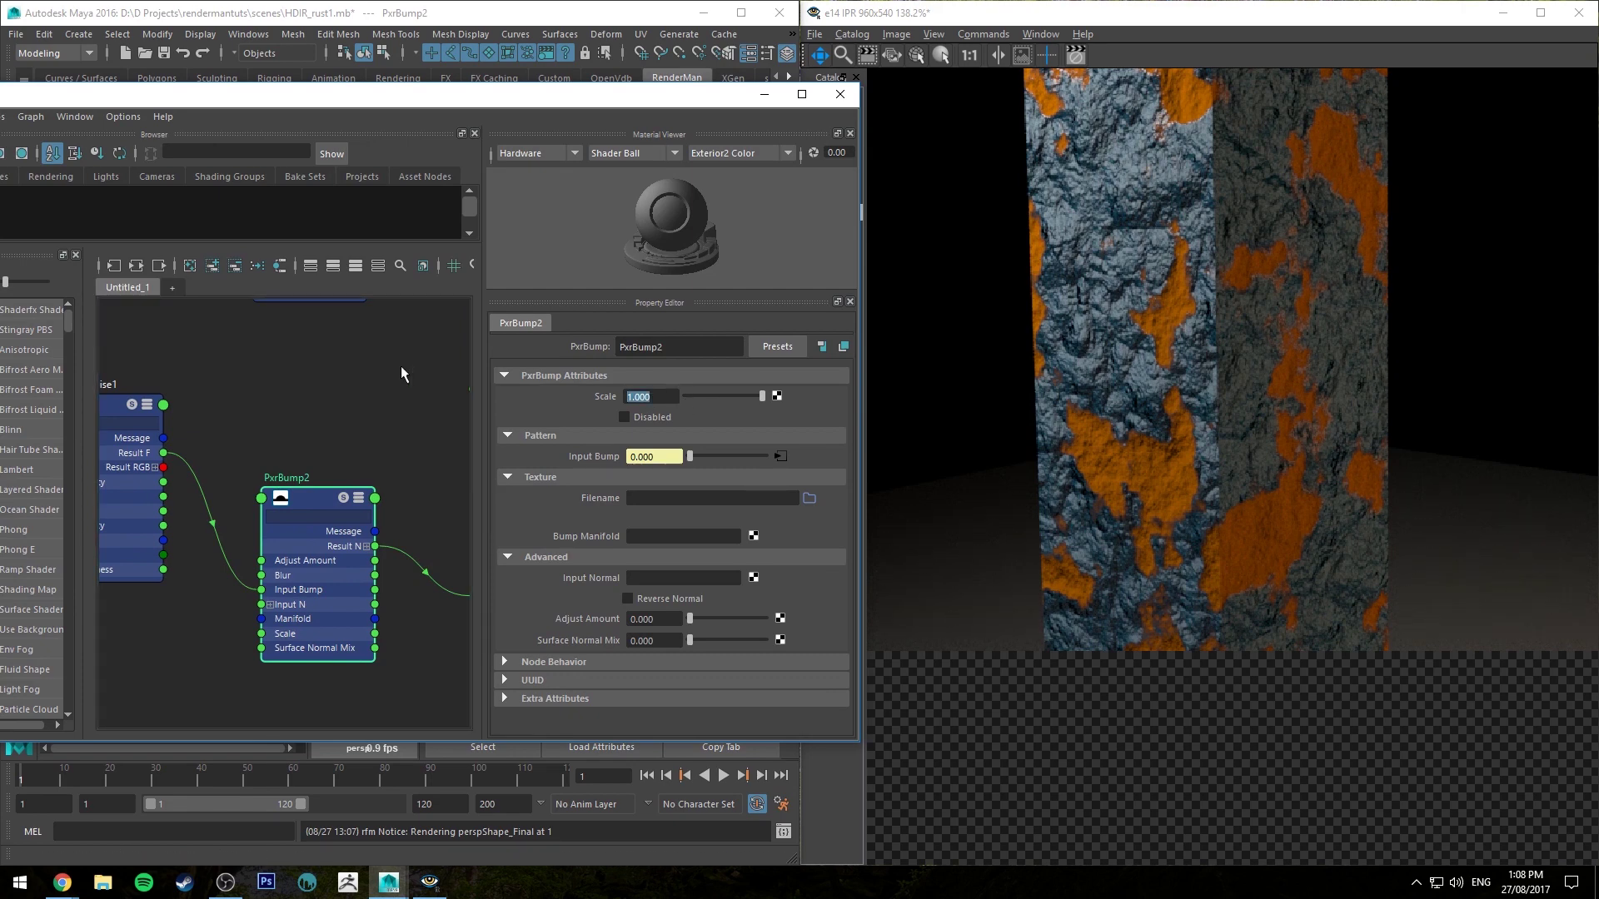
type("0.2")
key("Return")
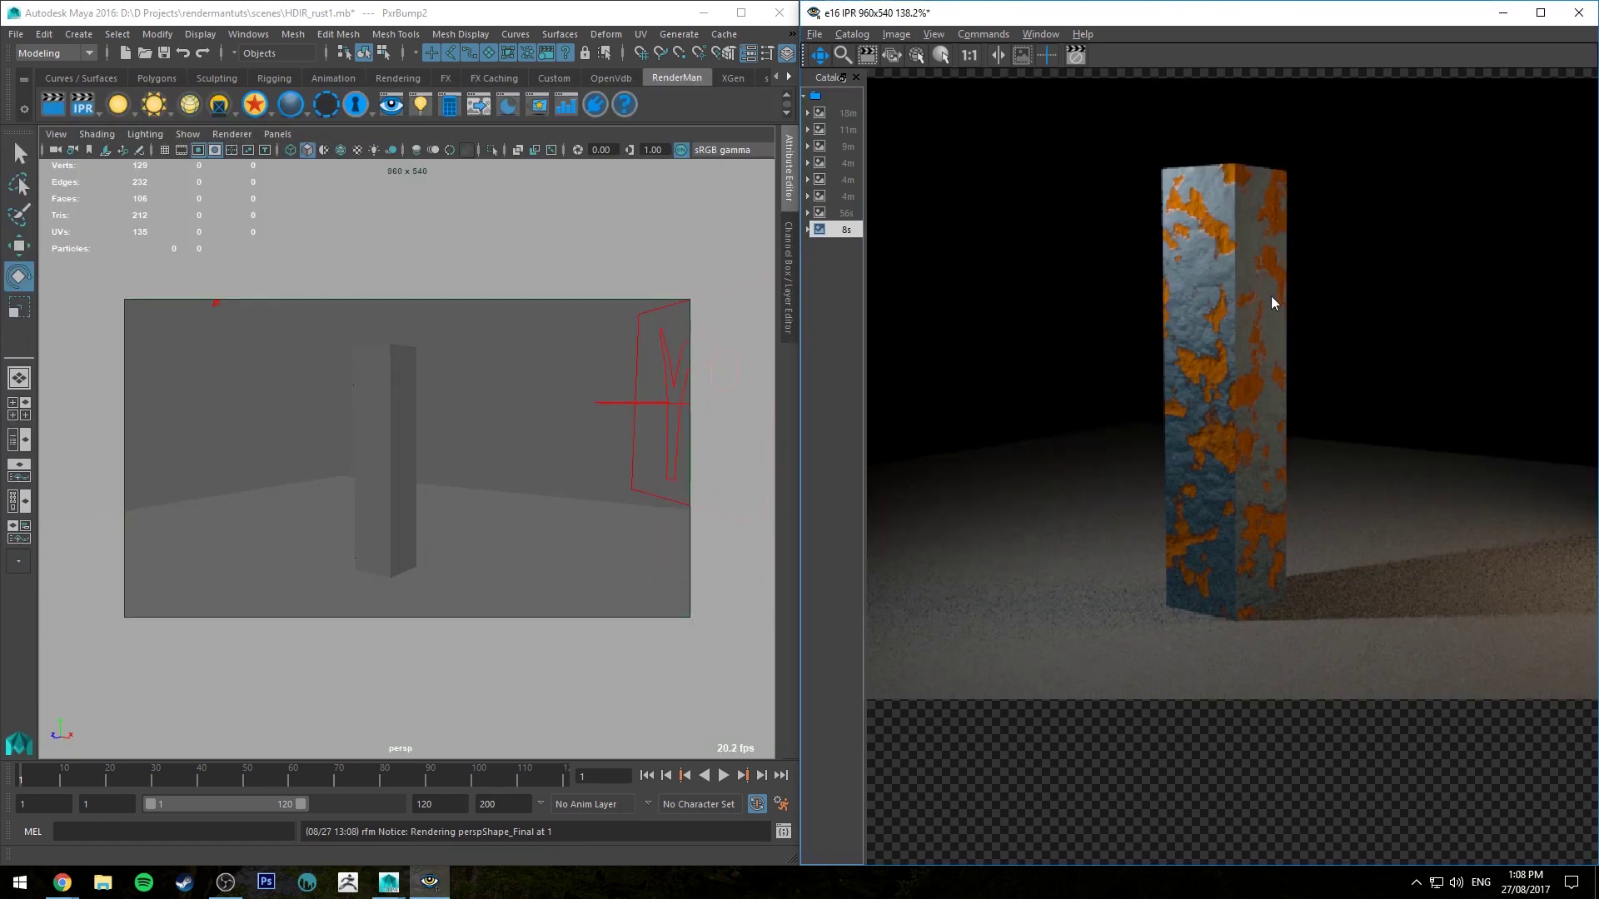
Step: Examine the paint and rust bump on the whole pillar in the IPR render
scroll(1246, 341, "down", 1)
scroll(1248, 342, "up", 1)
scroll(1249, 342, "down", 1)
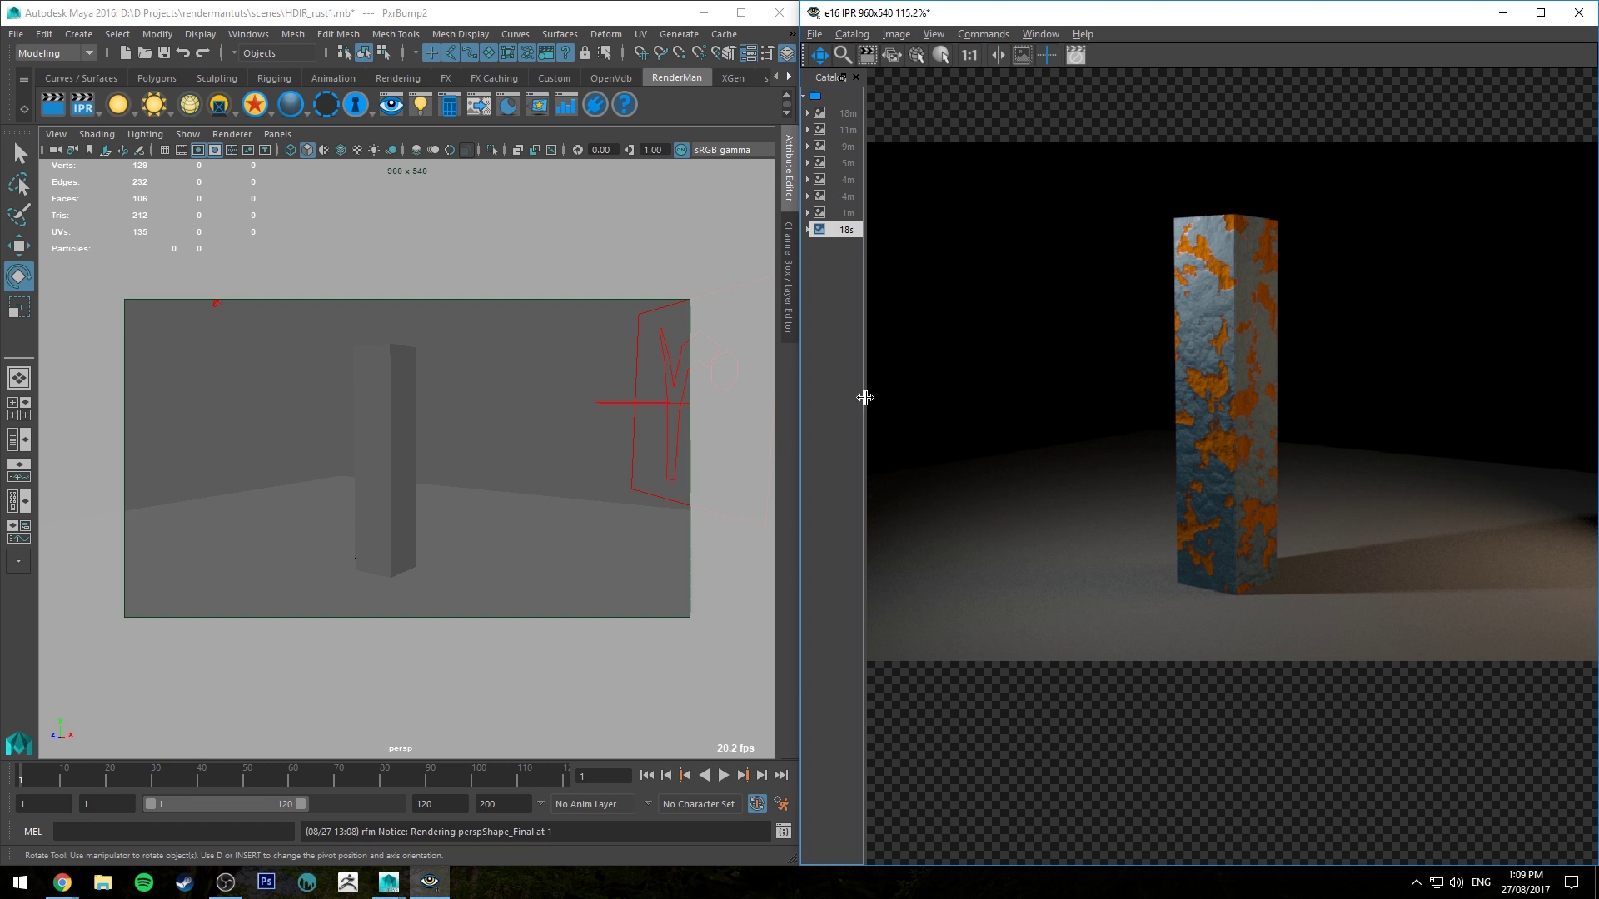
Step: Add a PxrFractal node below PxrVoronoise and set its frequency to 2.77
left_click_drag(1597, 62, 657, 0)
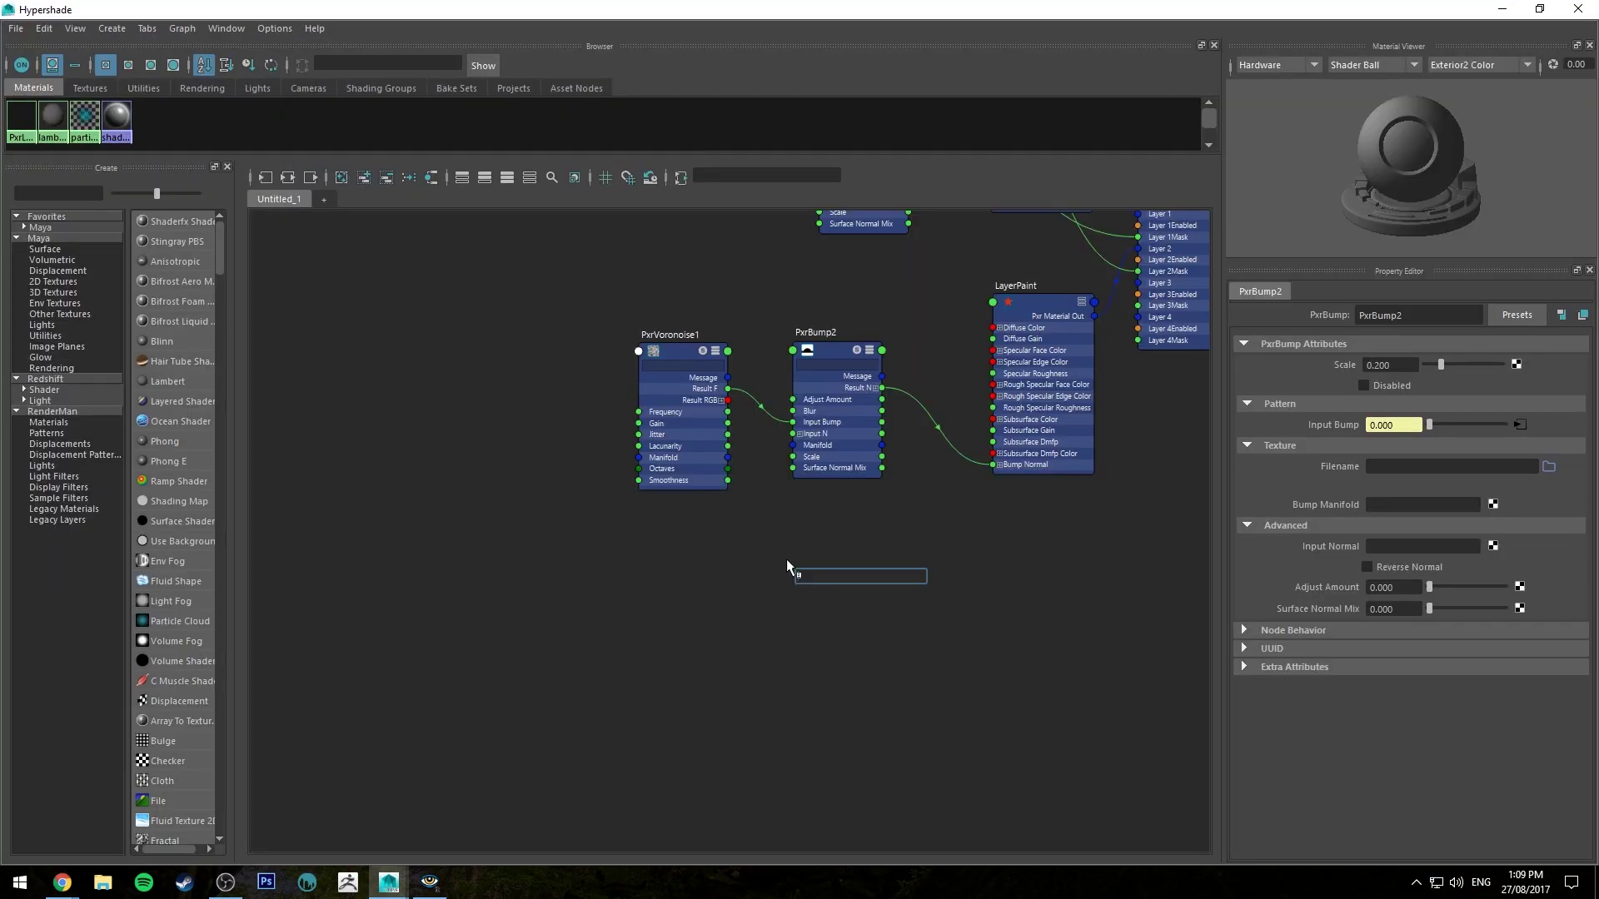
type("frac")
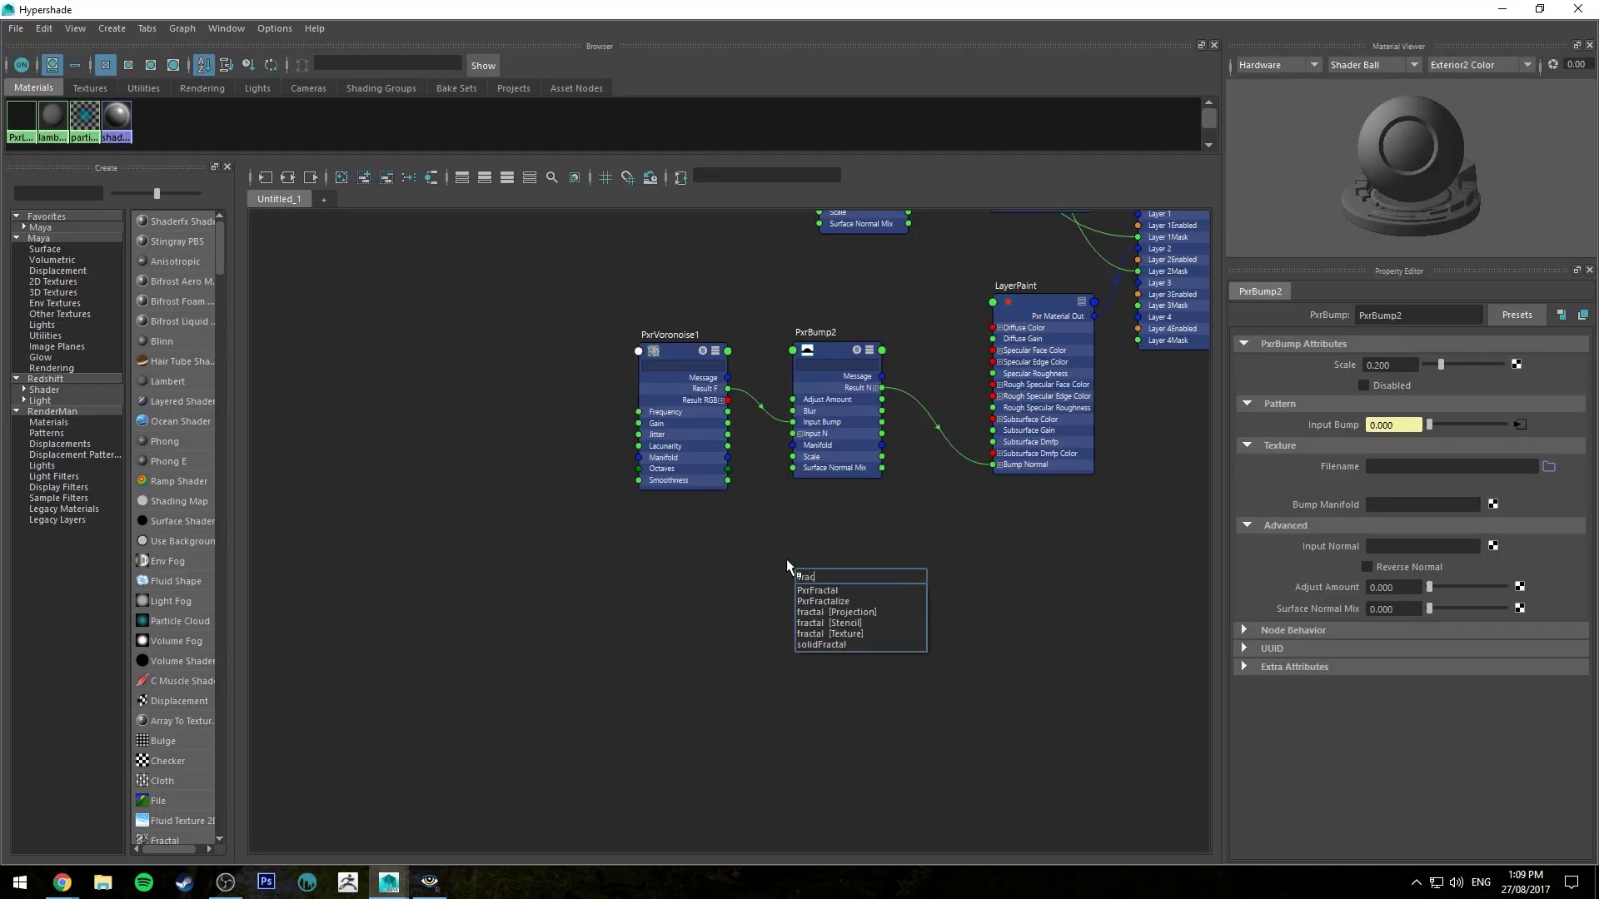
key("Down")
key("Return")
left_click_drag(844, 583, 702, 586)
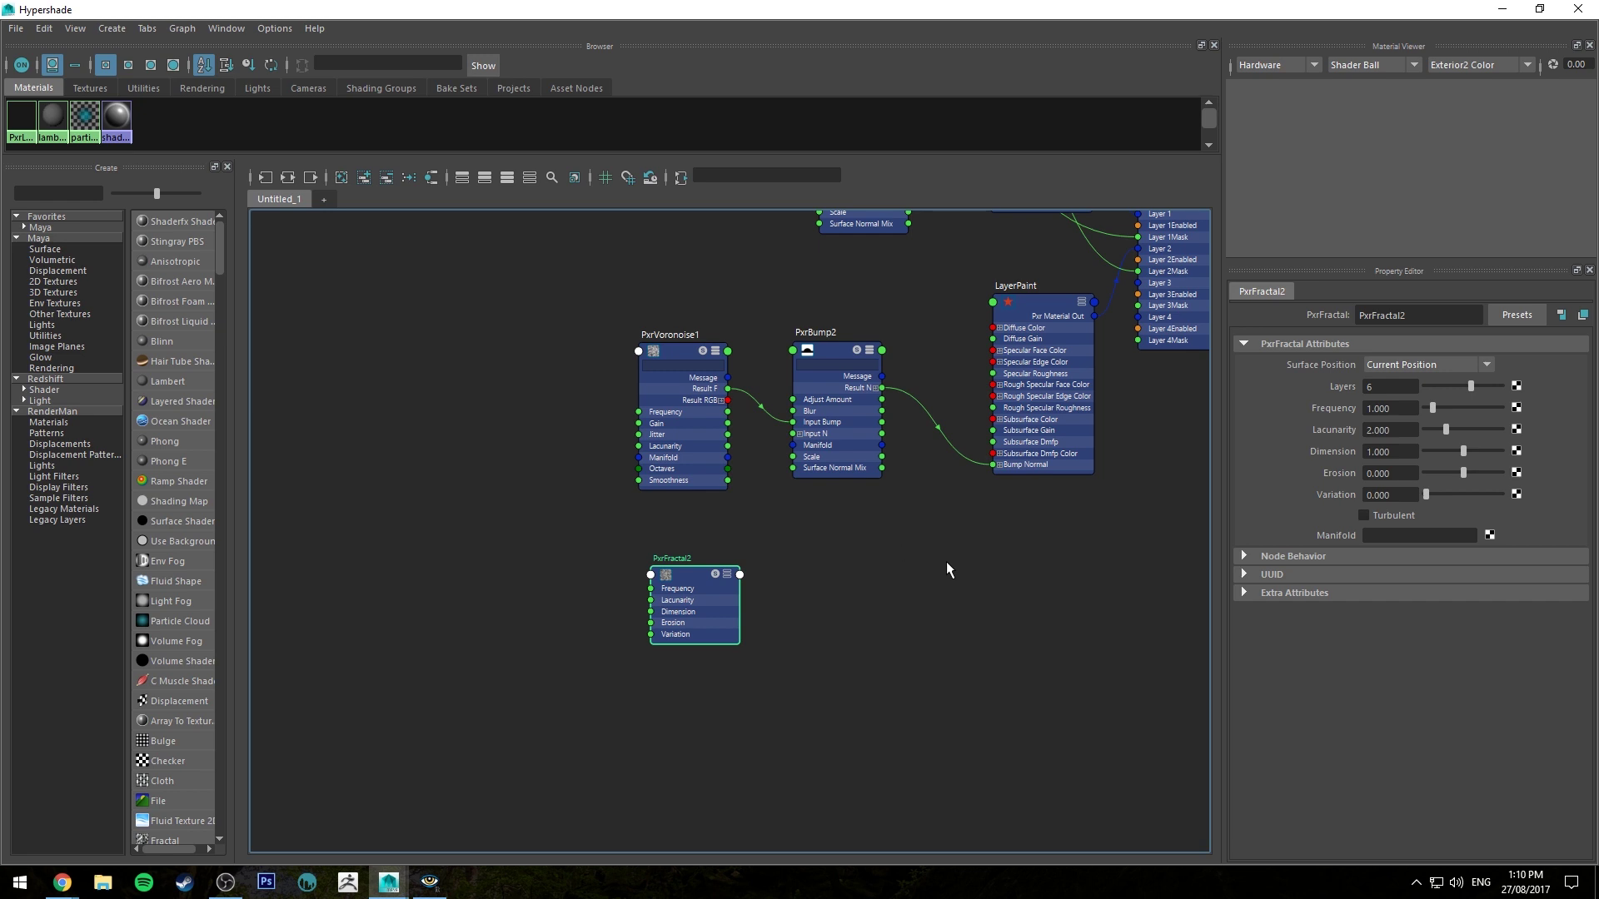
left_click(1413, 410)
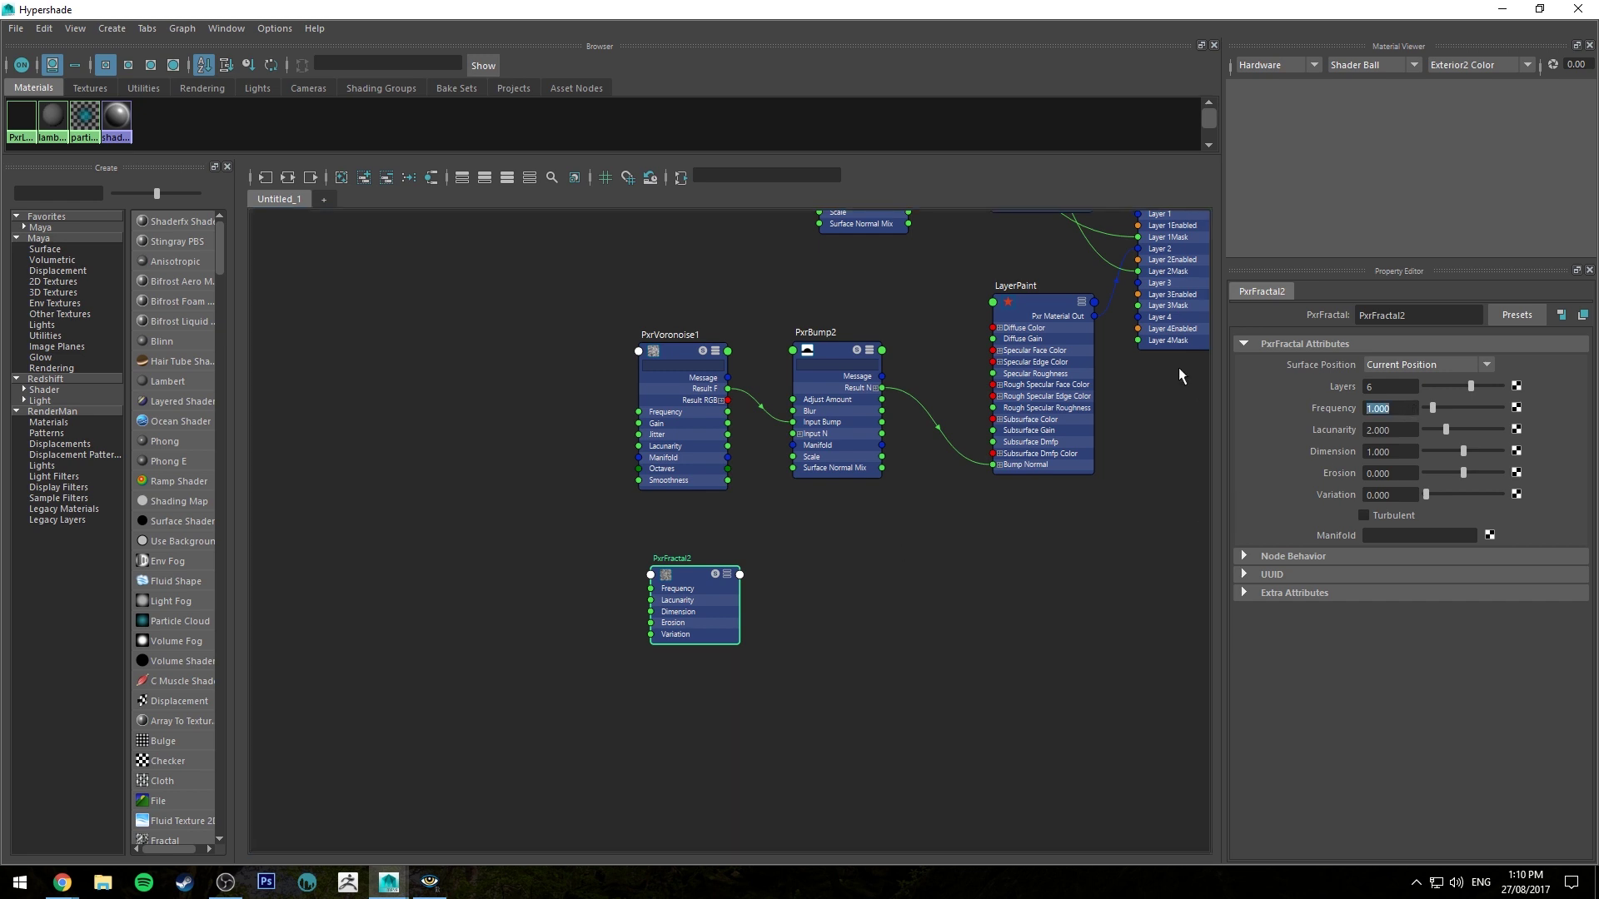
type("2.770")
key("Return")
Step: Create a PxrBlend node beside the new PxrFractal and connect the fractal's Result RGB to its Top RGB
key("Tab")
type("pxrble")
key("Return")
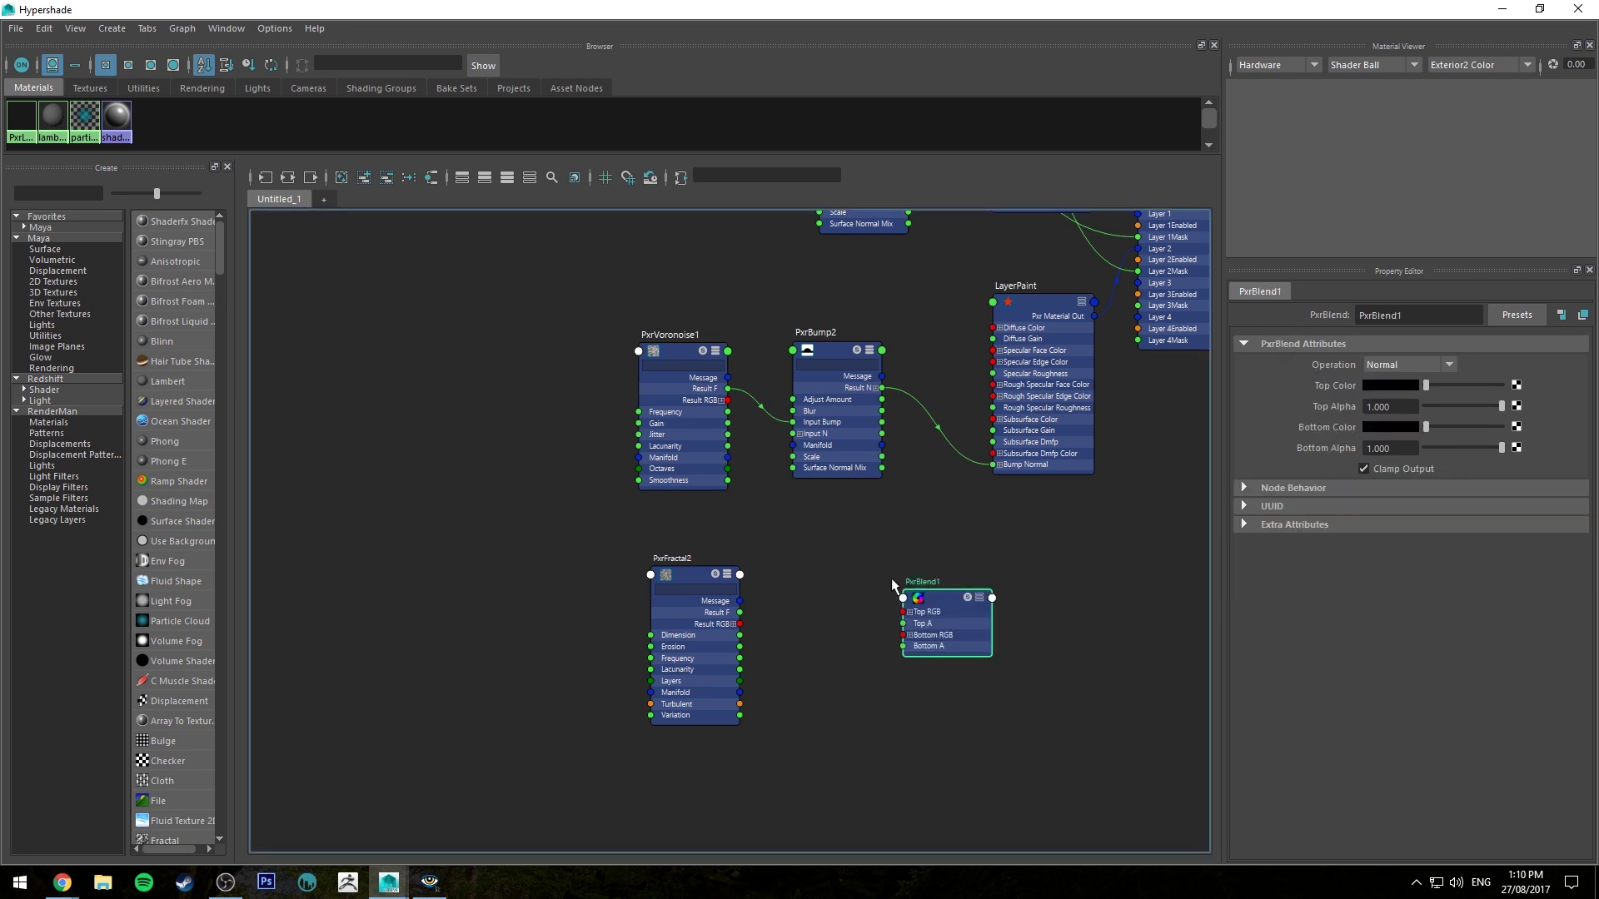
left_click_drag(936, 592, 917, 589)
left_click_drag(739, 624, 886, 610)
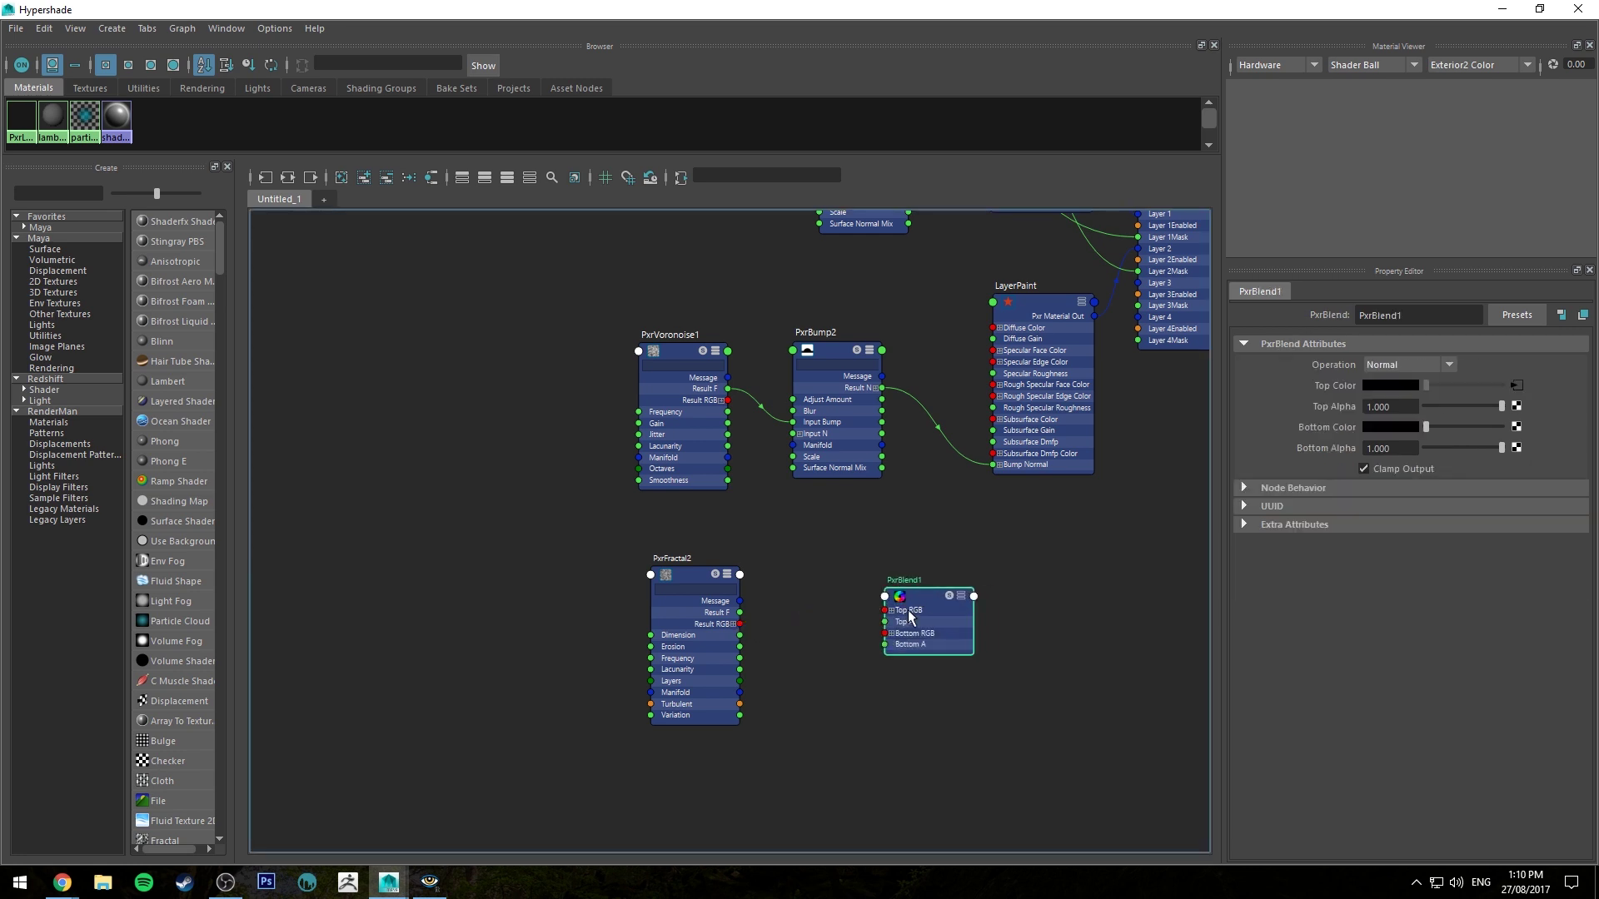
Step: Set PxrBlend's Bottom Color to the paint blue from the color history and increase its saturation
left_click(1402, 427)
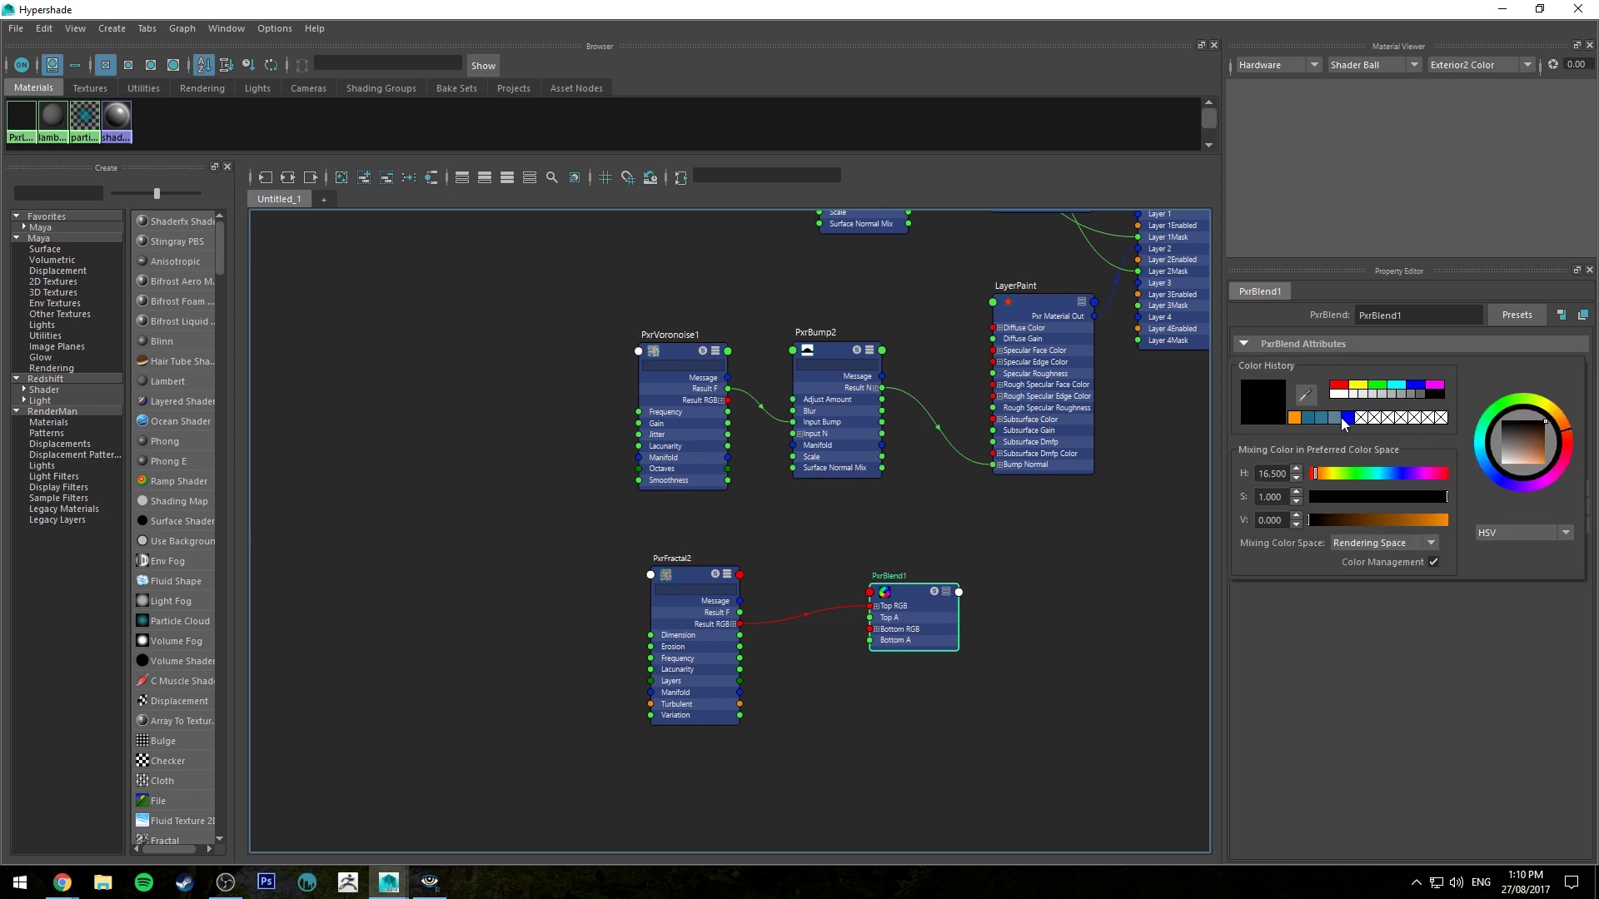
left_click(1310, 421)
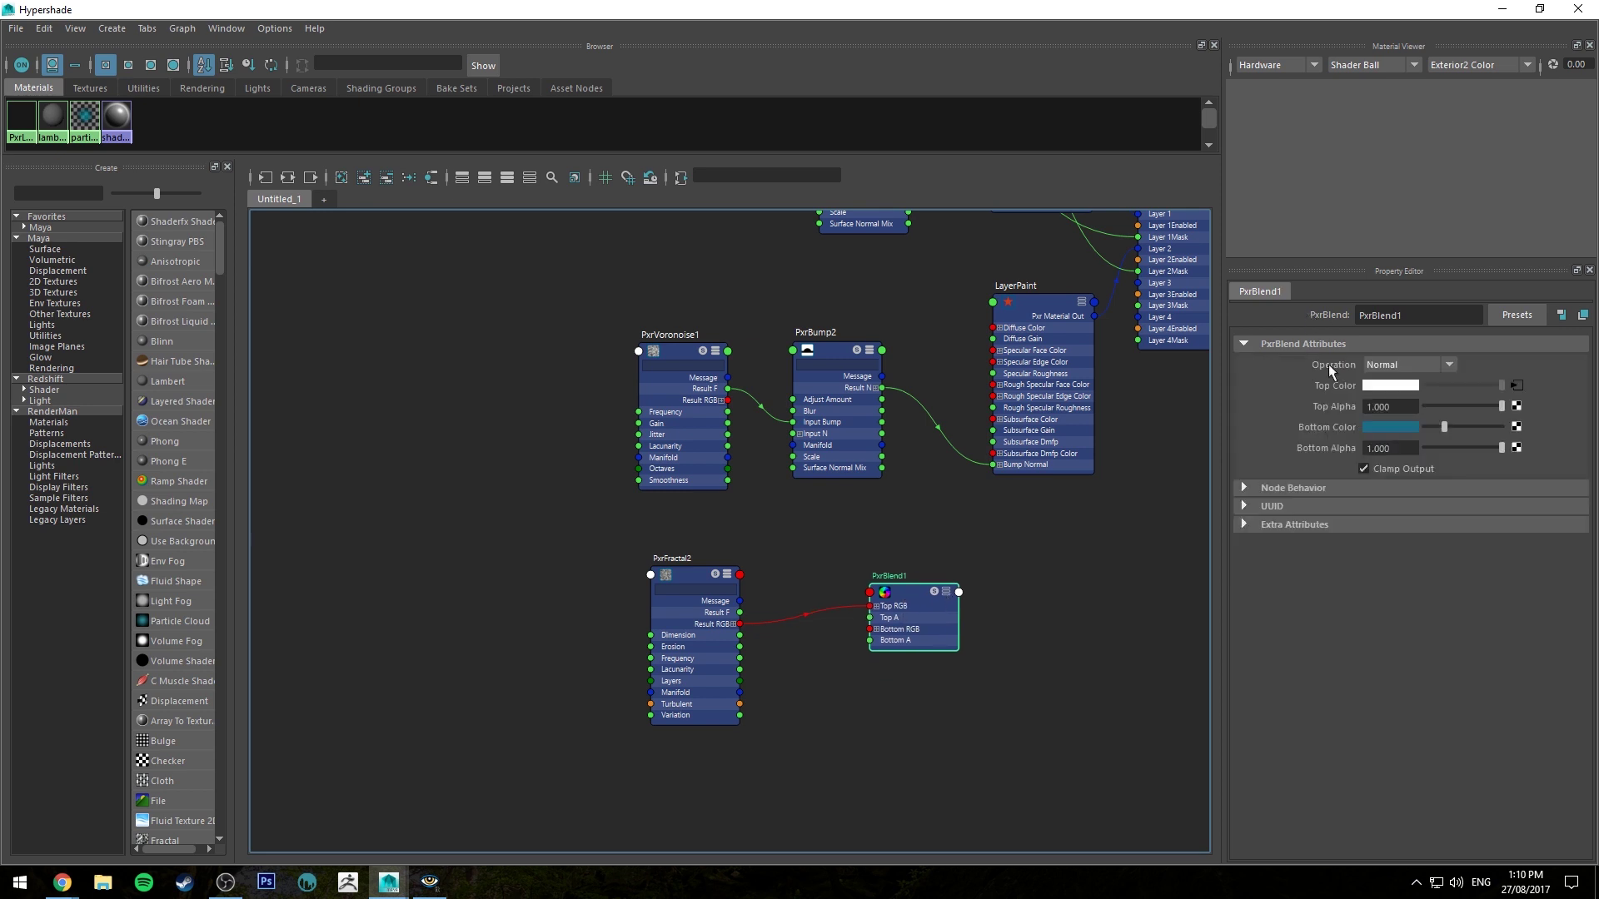
left_click(1398, 424)
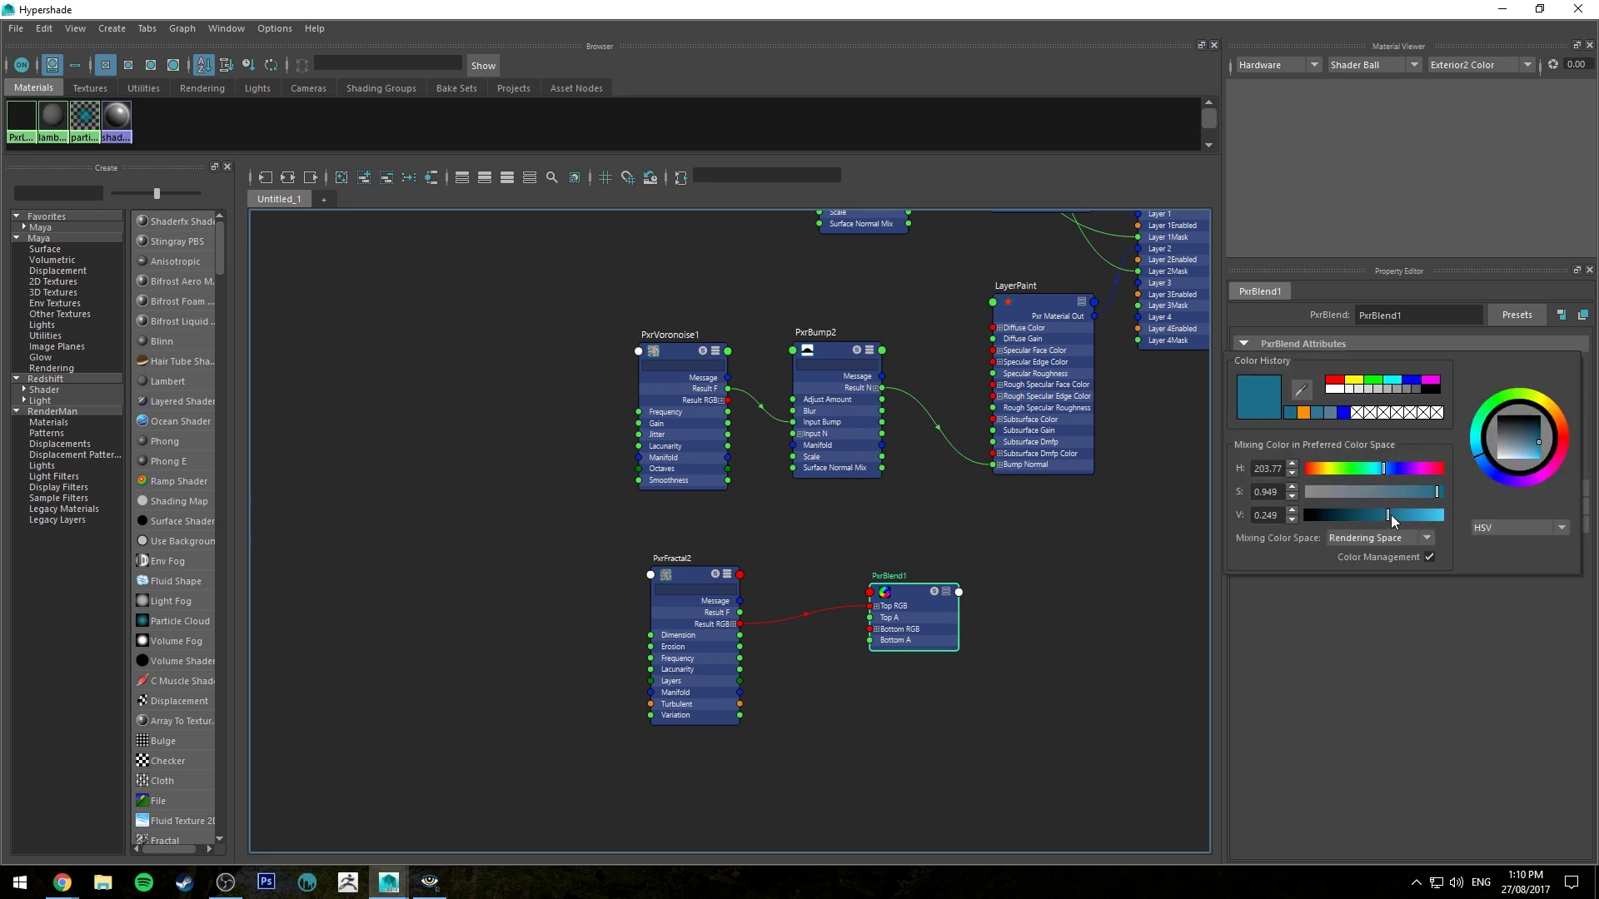
left_click_drag(1437, 490, 1443, 492)
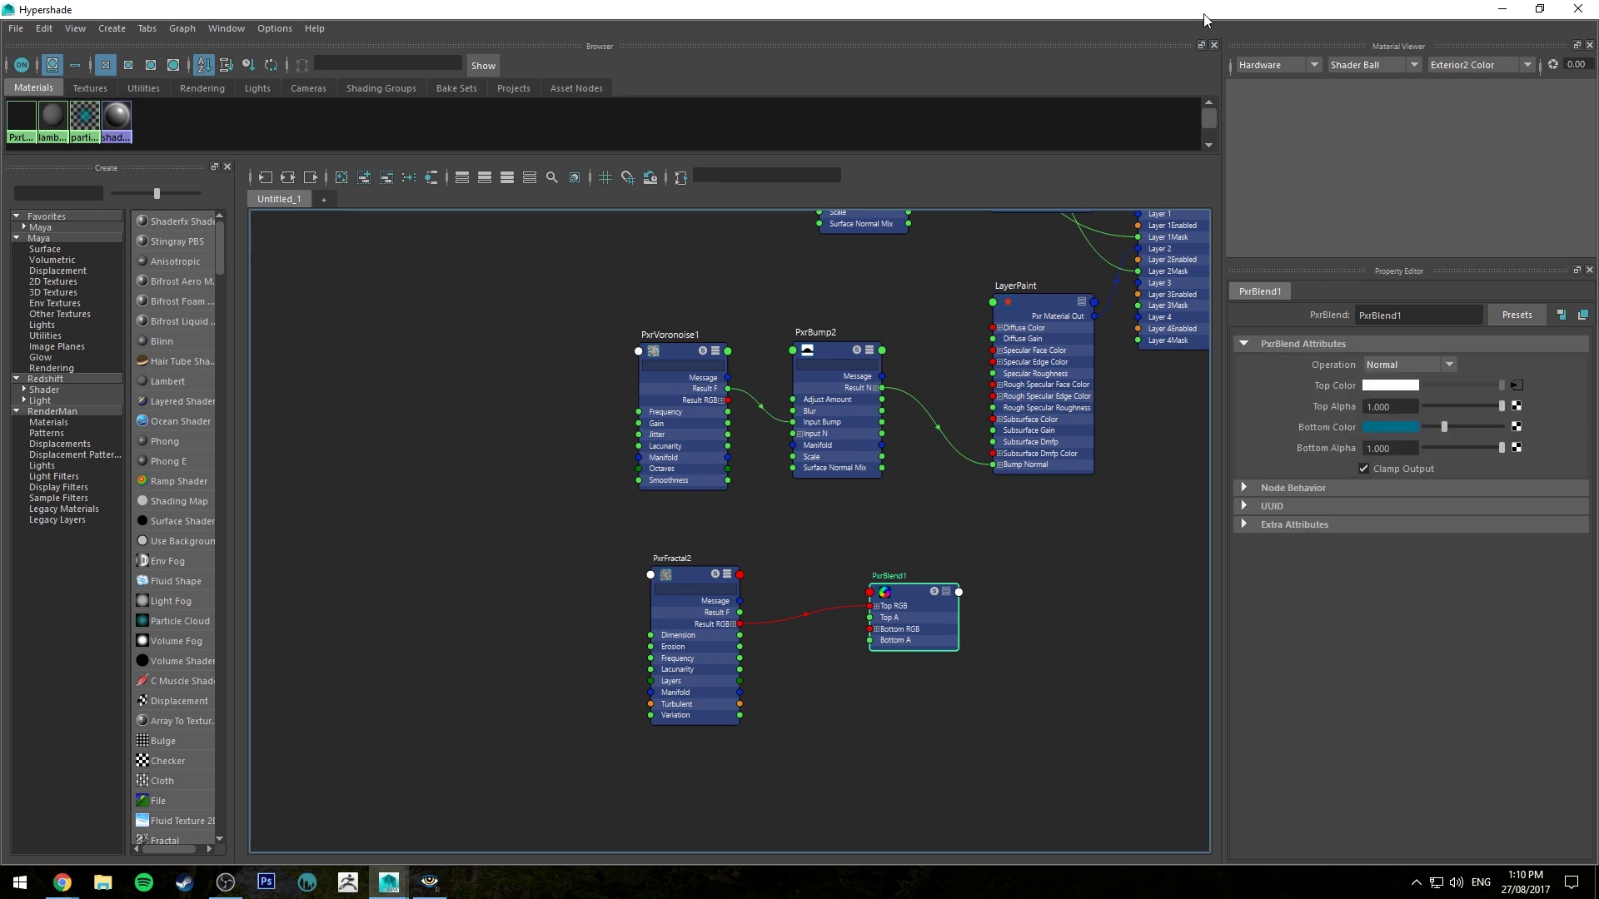
Step: Set the PxrBlend operation to Overlay
left_click(1391, 365)
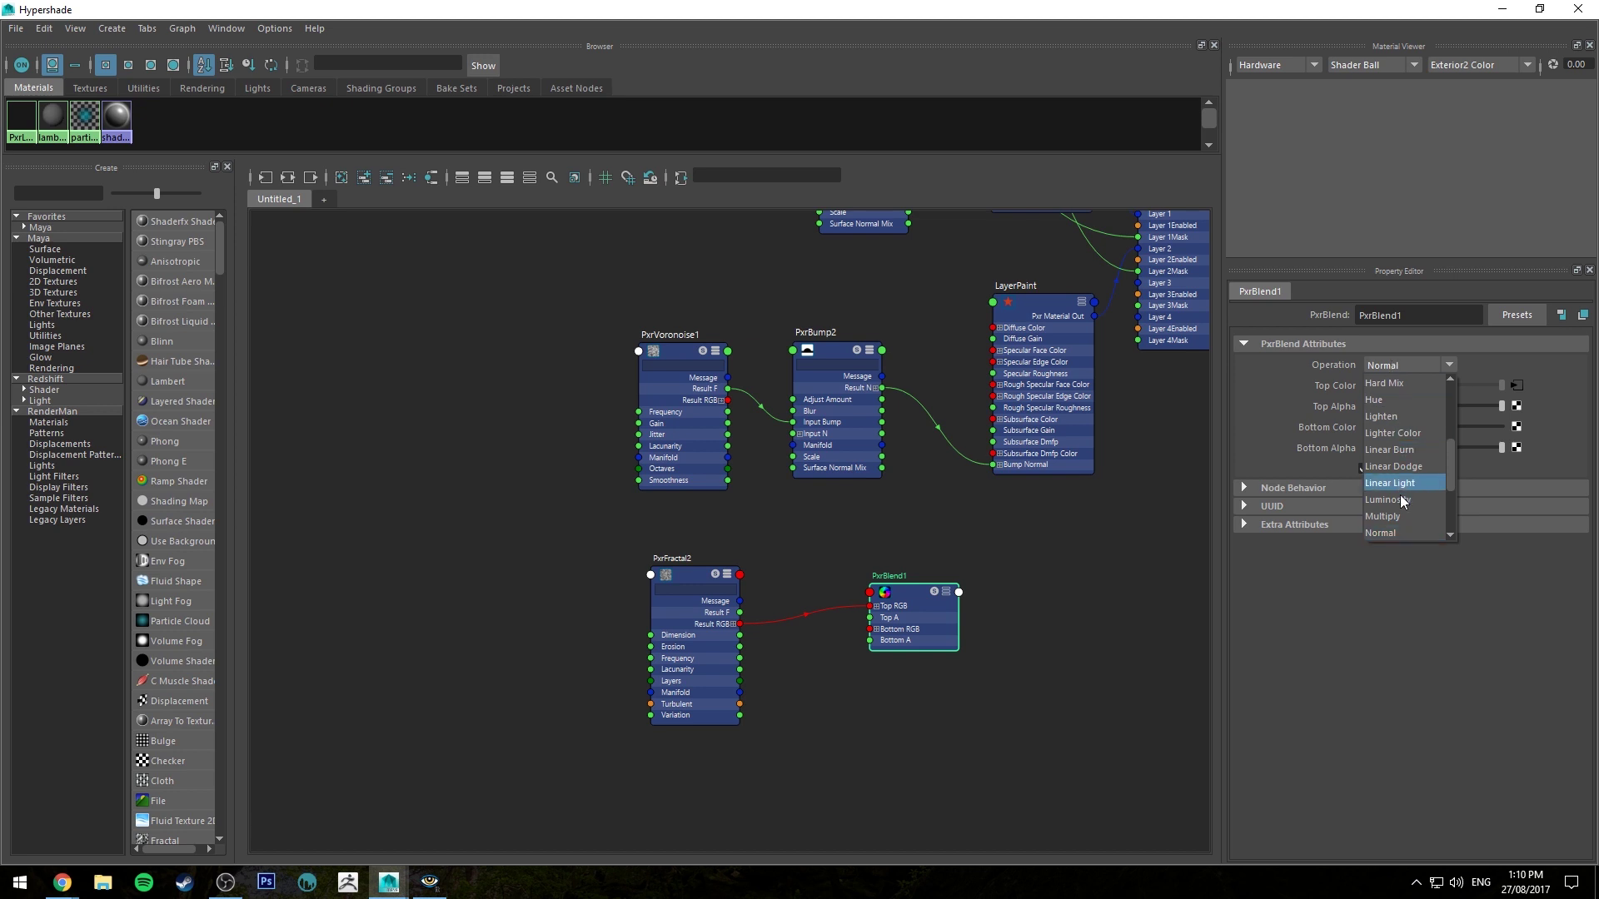
scroll(1389, 441, "up", 2)
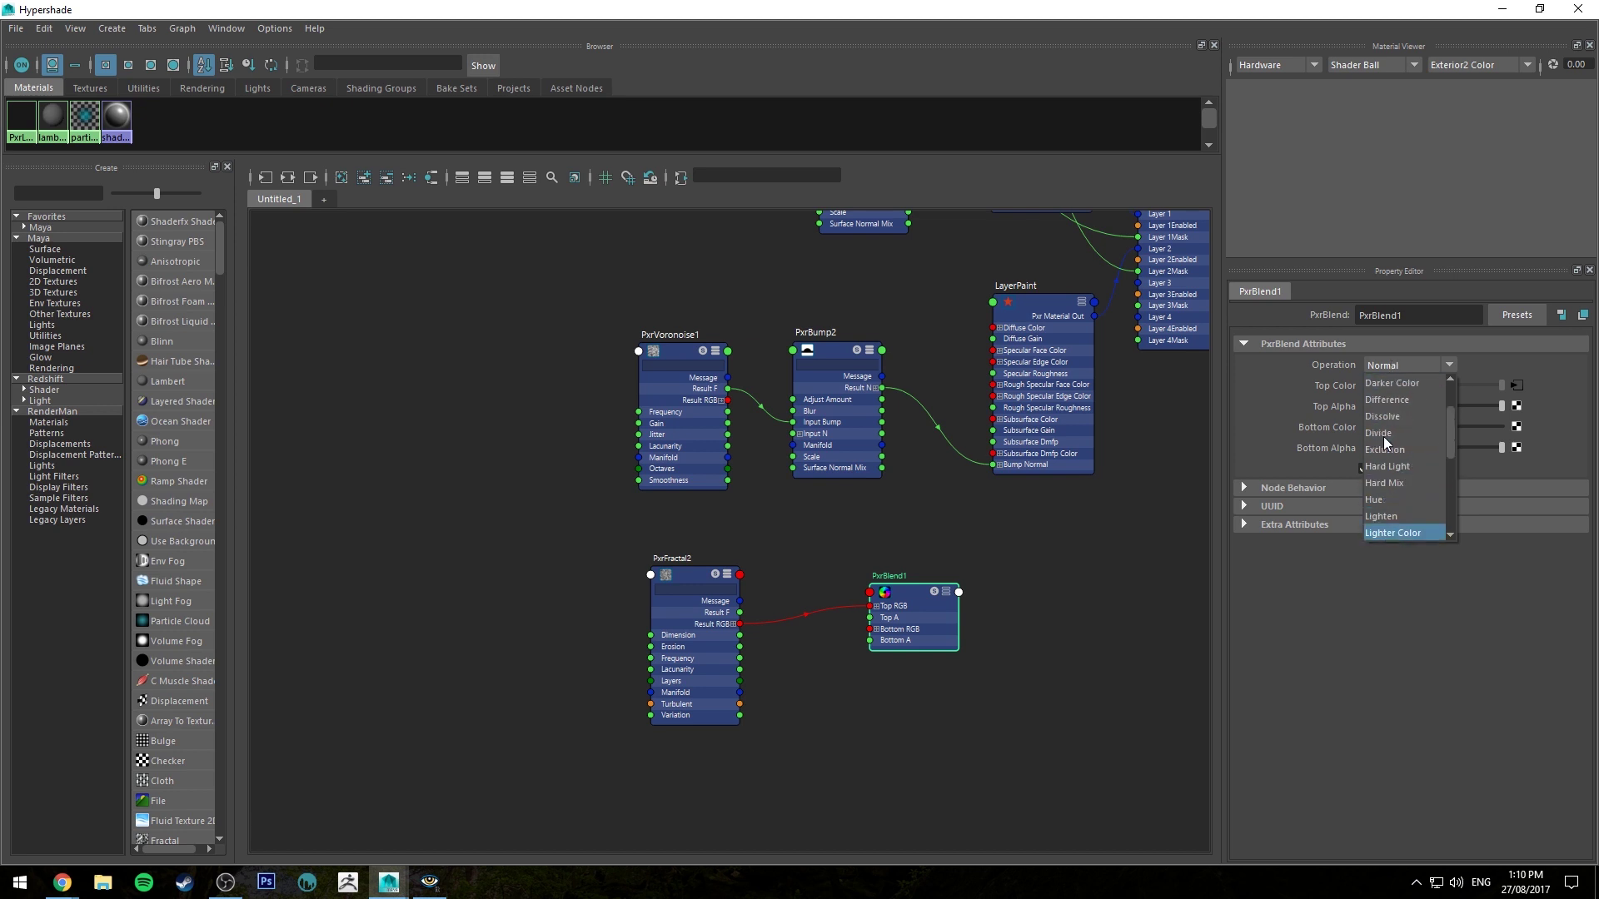
scroll(1385, 442, "up", 2)
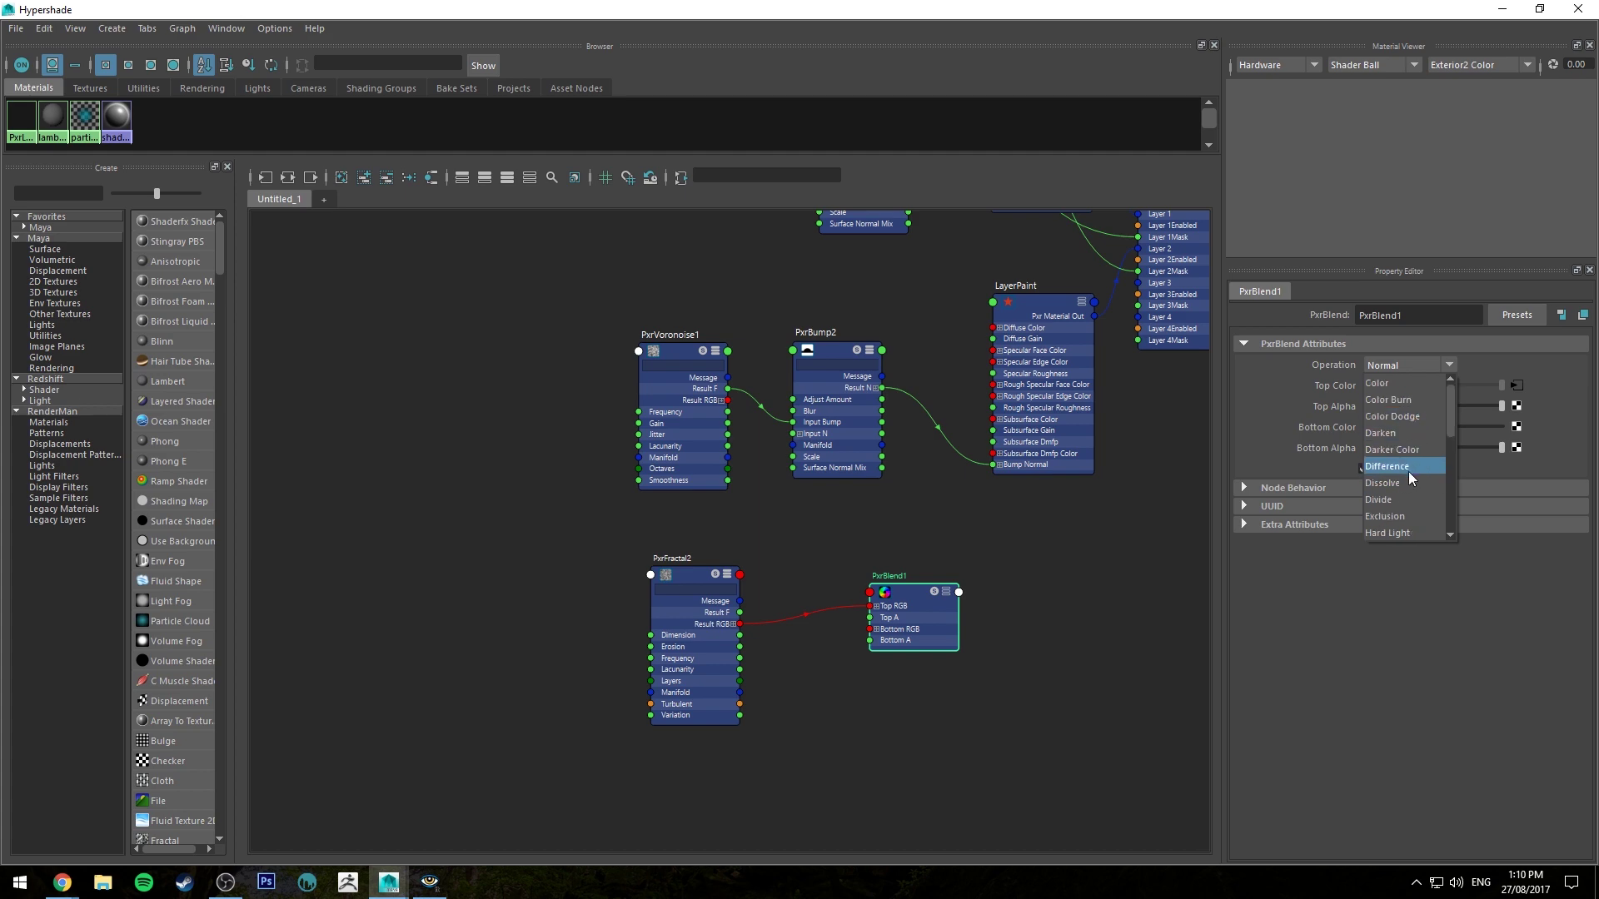
scroll(1407, 466, "down", 6)
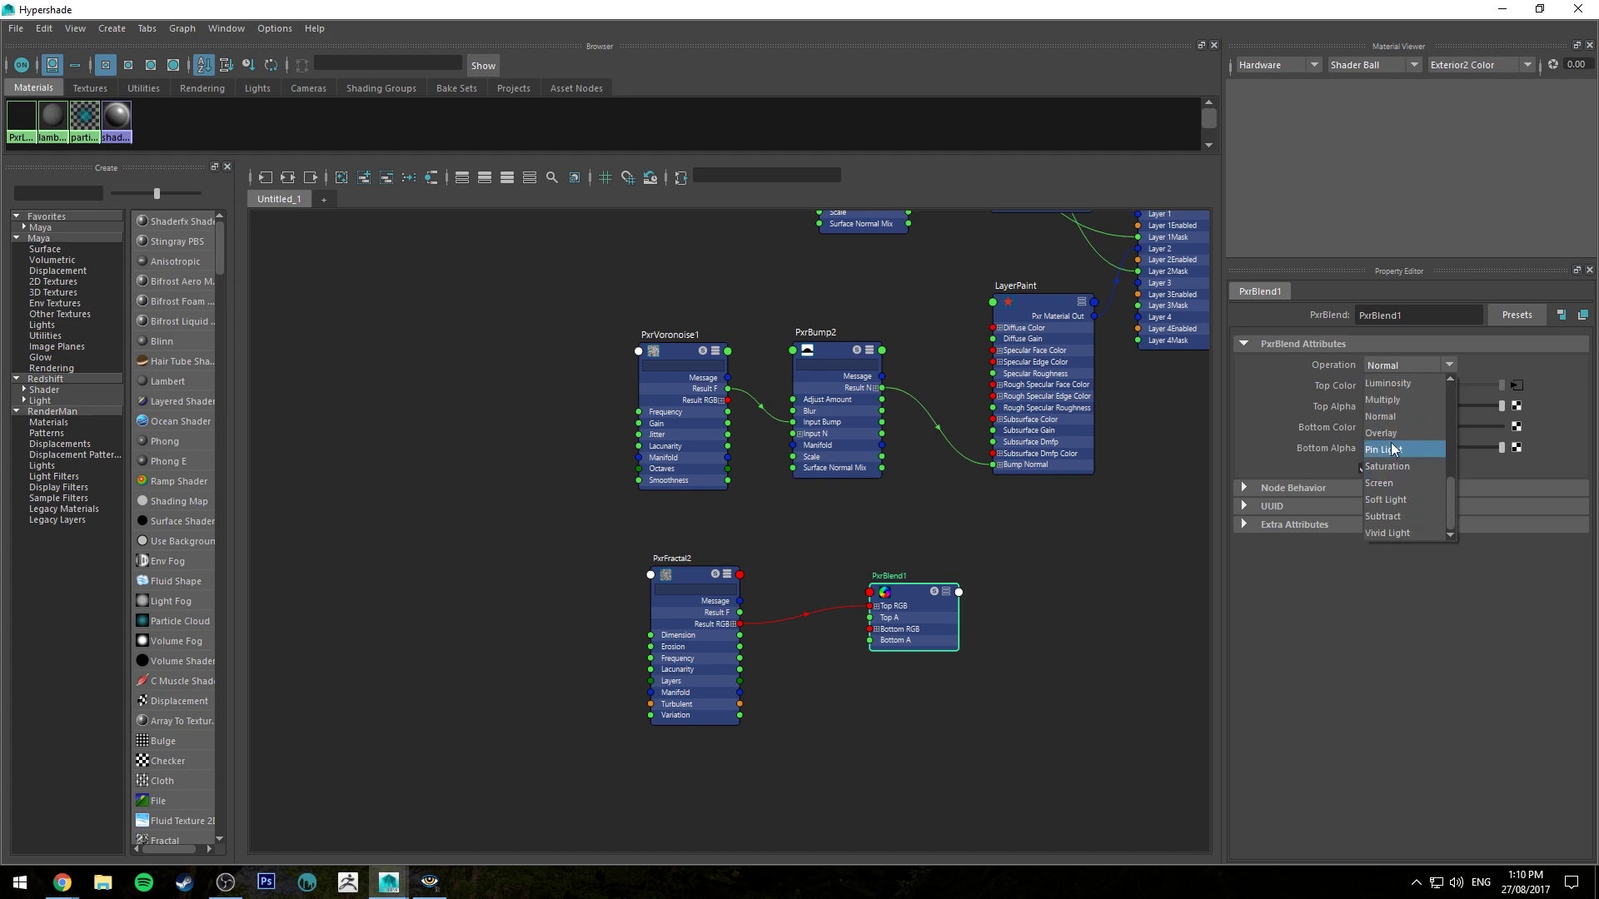
left_click(1381, 433)
Step: Show all of PxrBlend's attributes and connect its Result RGB to LayerPaint's Diffuse Color
left_click_drag(1293, 10, 484, 160)
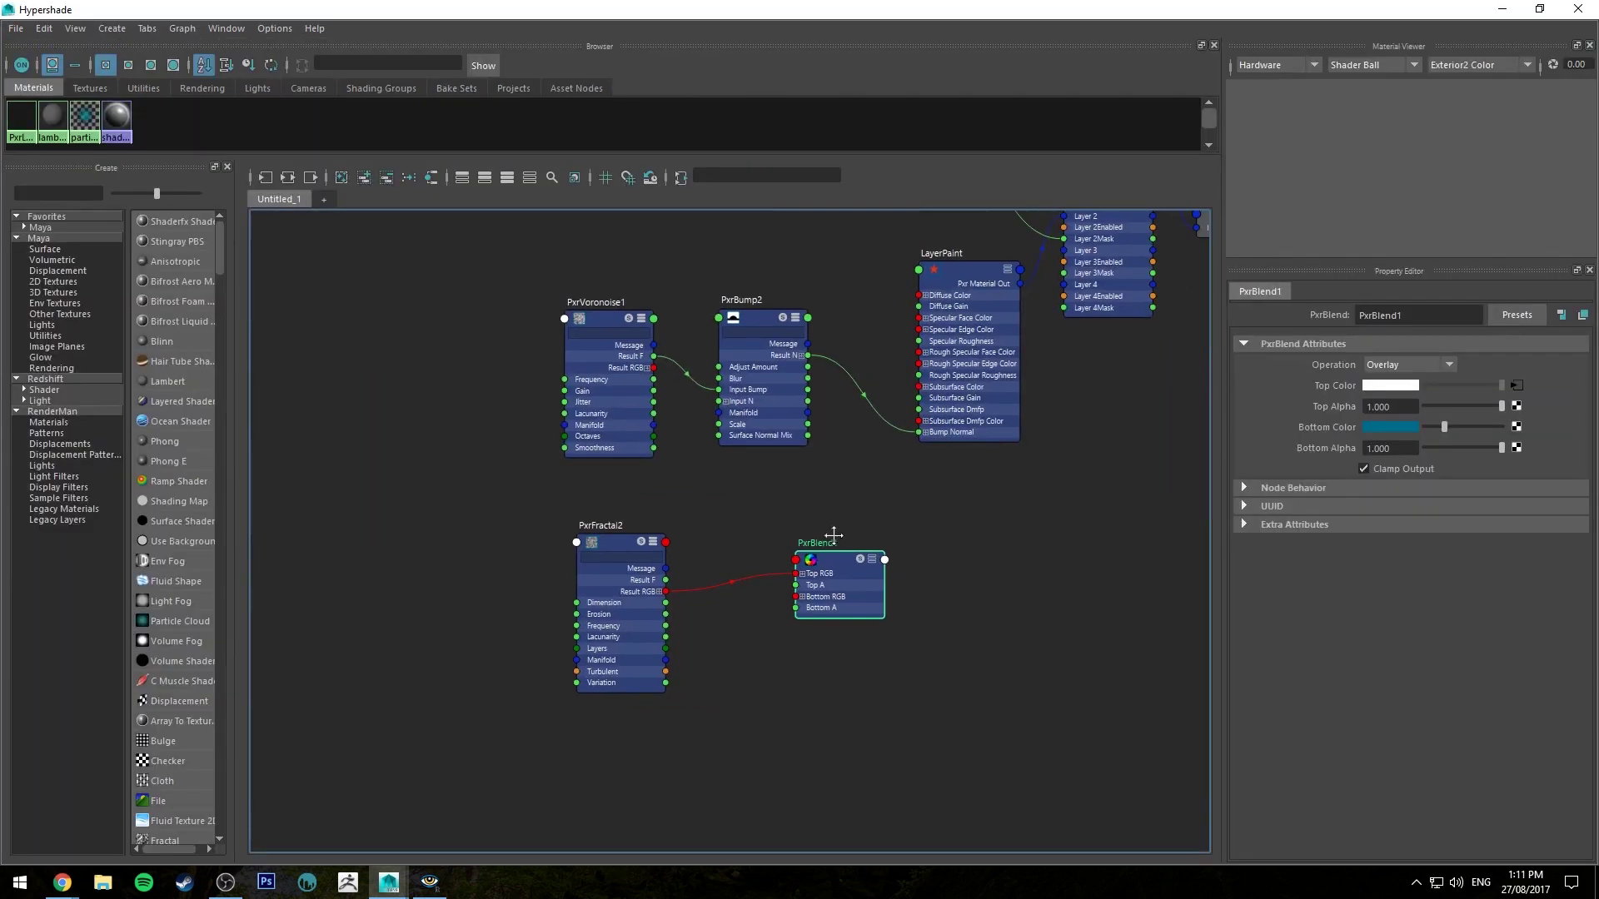
scroll(871, 542, "up", 5)
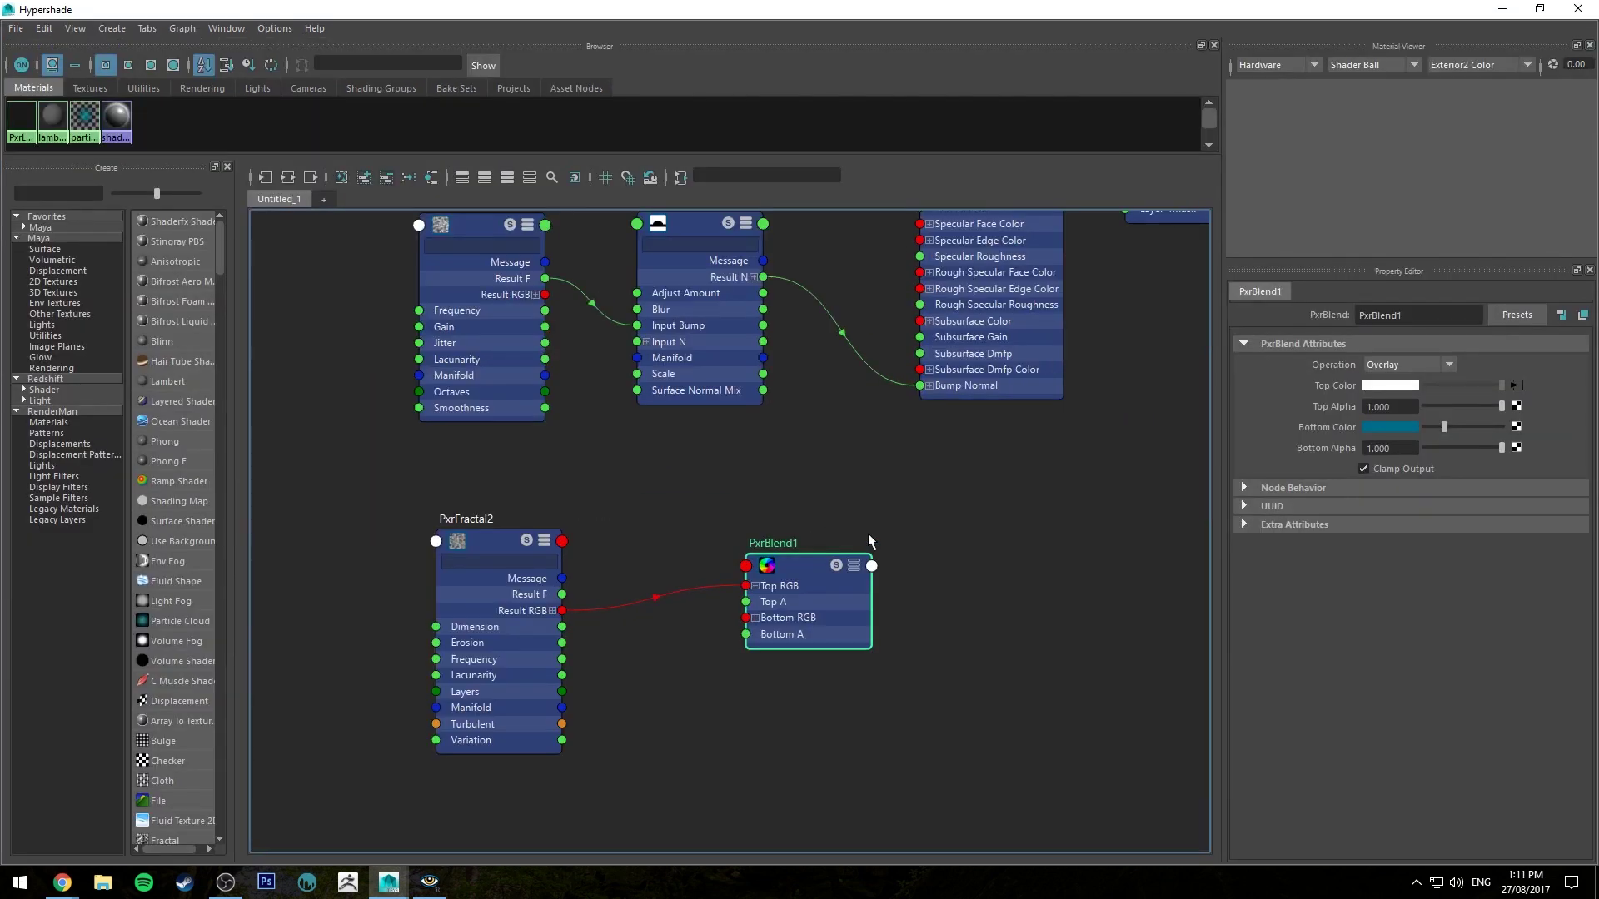
left_click_drag(805, 573, 752, 535)
key("3")
middle_click_drag(840, 449, 831, 568, "alt")
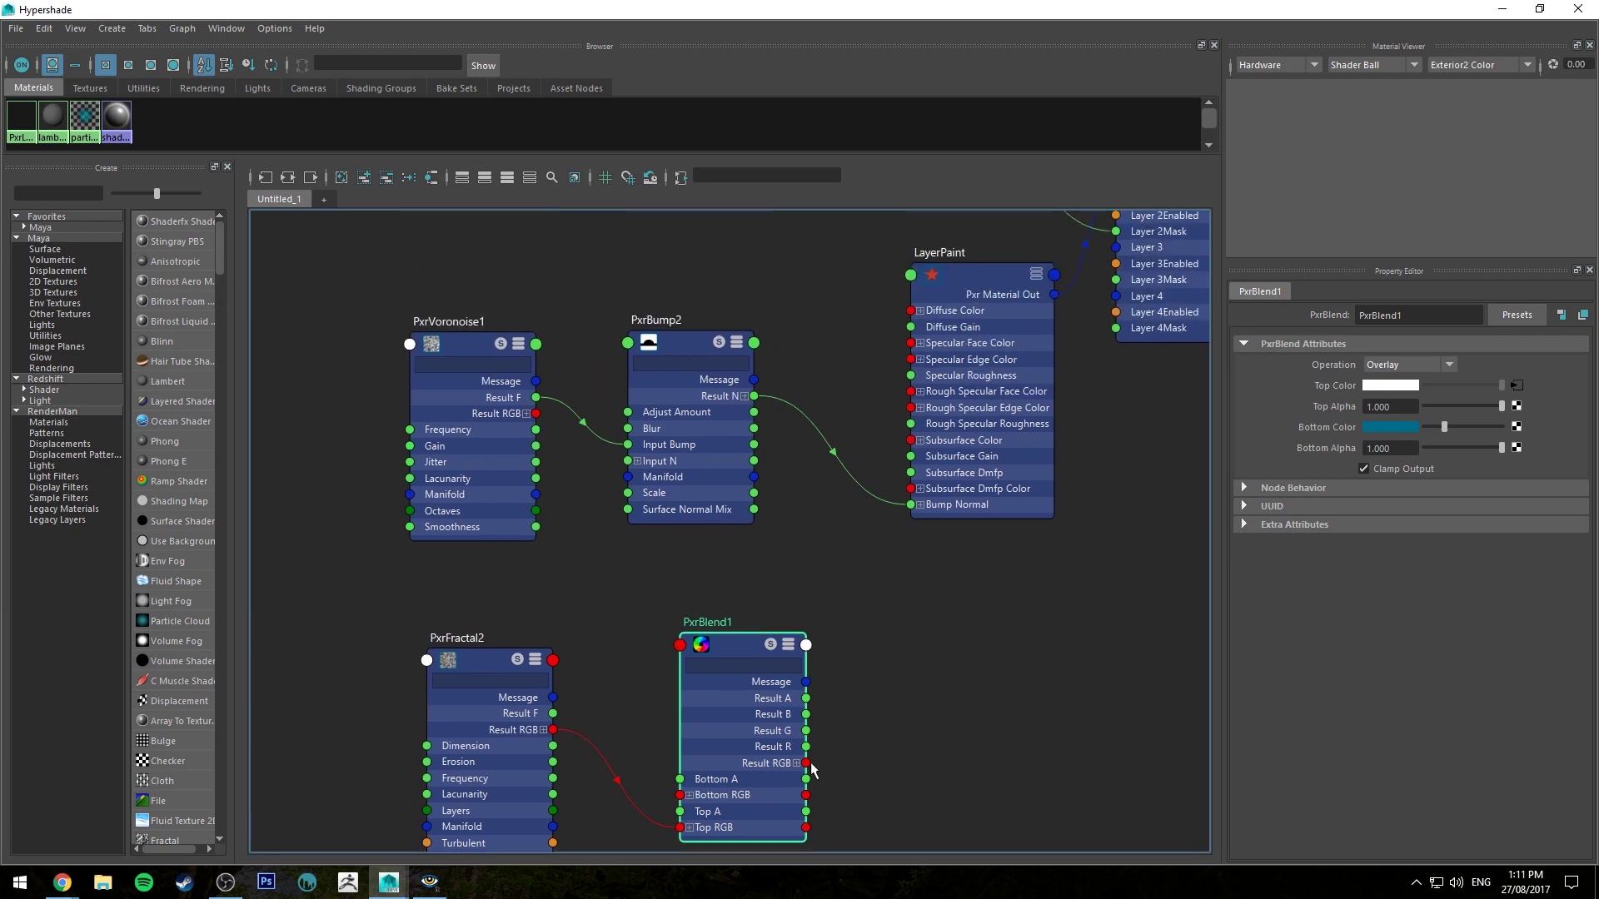
left_click_drag(805, 763, 914, 310)
Step: Start a new IPR render and compare the paint's color variation on the pillar with the previous render in the catalog
left_click_drag(1172, 4, 0, 252)
left_click(82, 103)
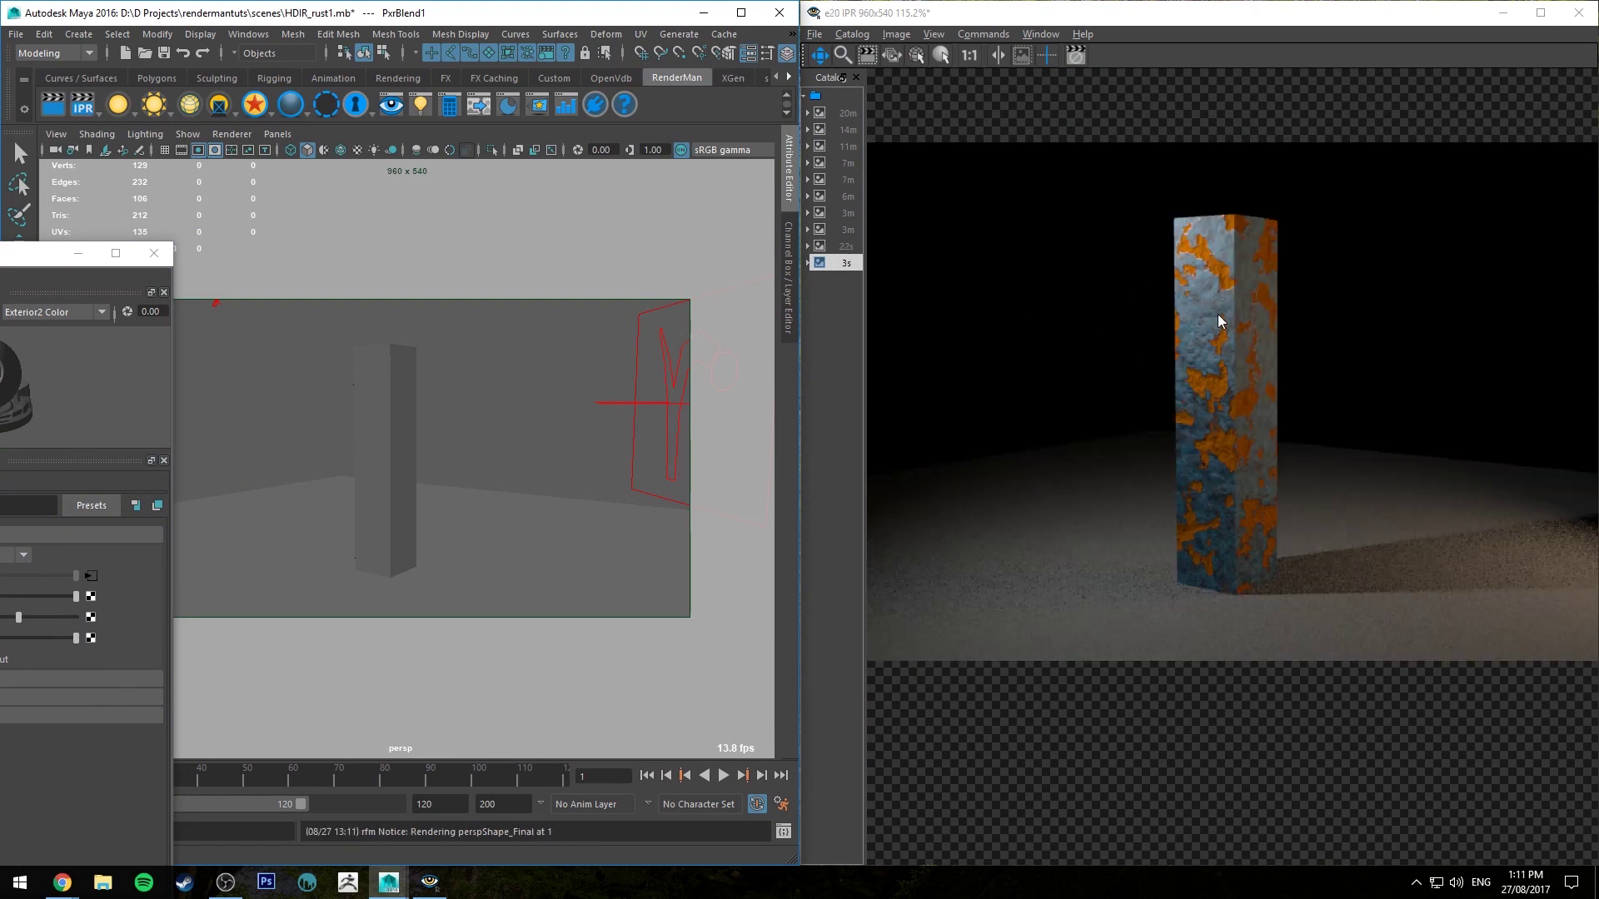
scroll(1241, 321, "up", 3)
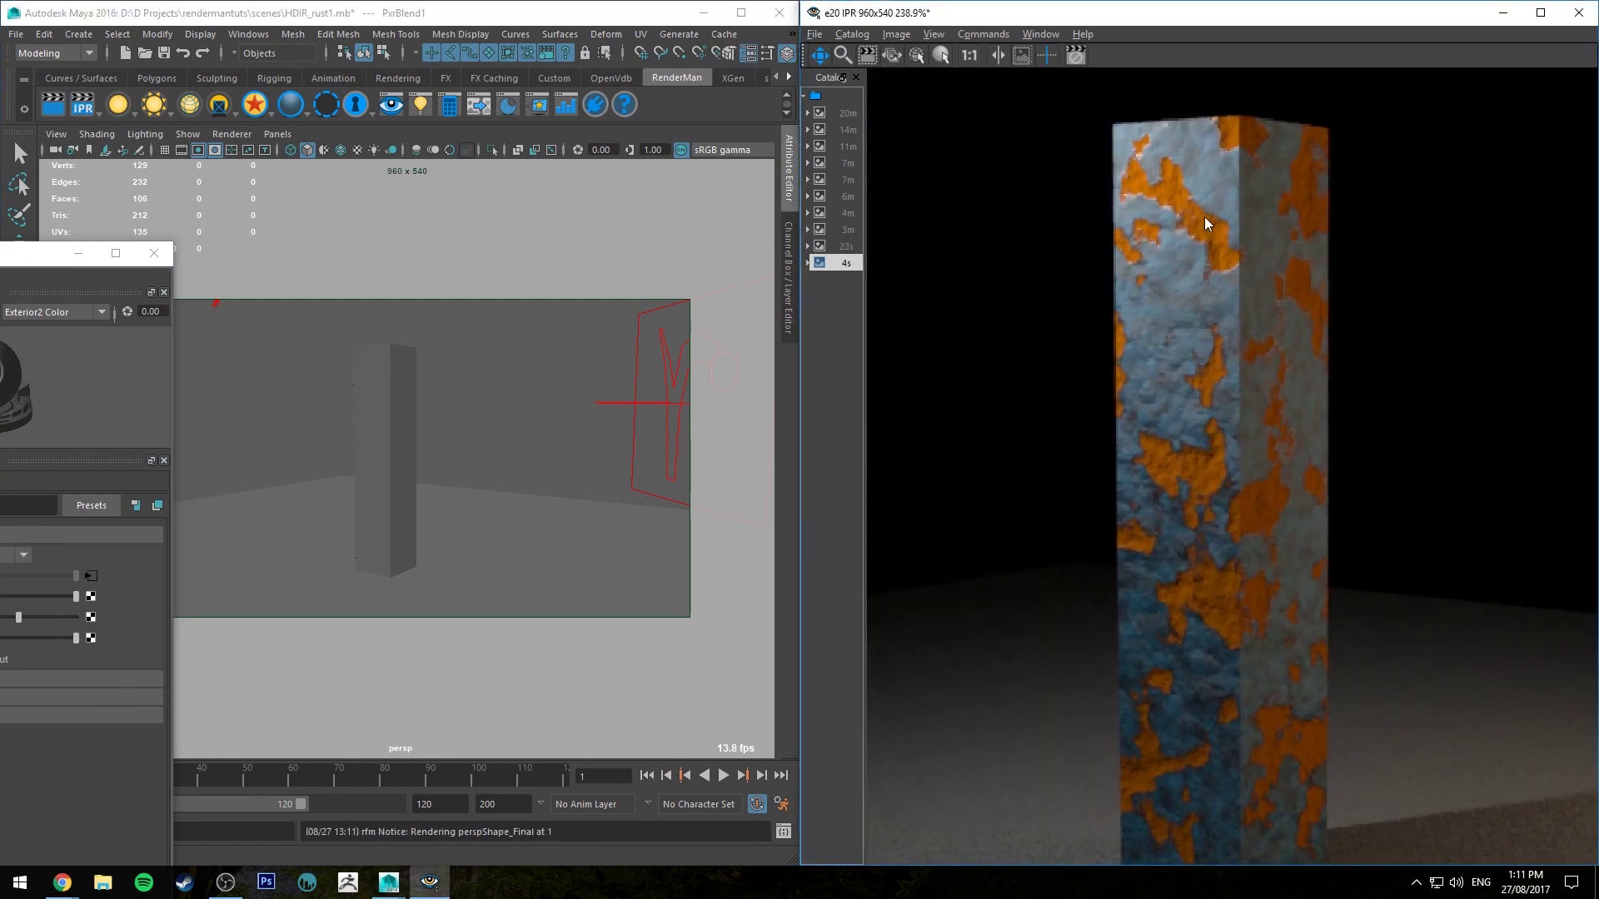
left_click(843, 247)
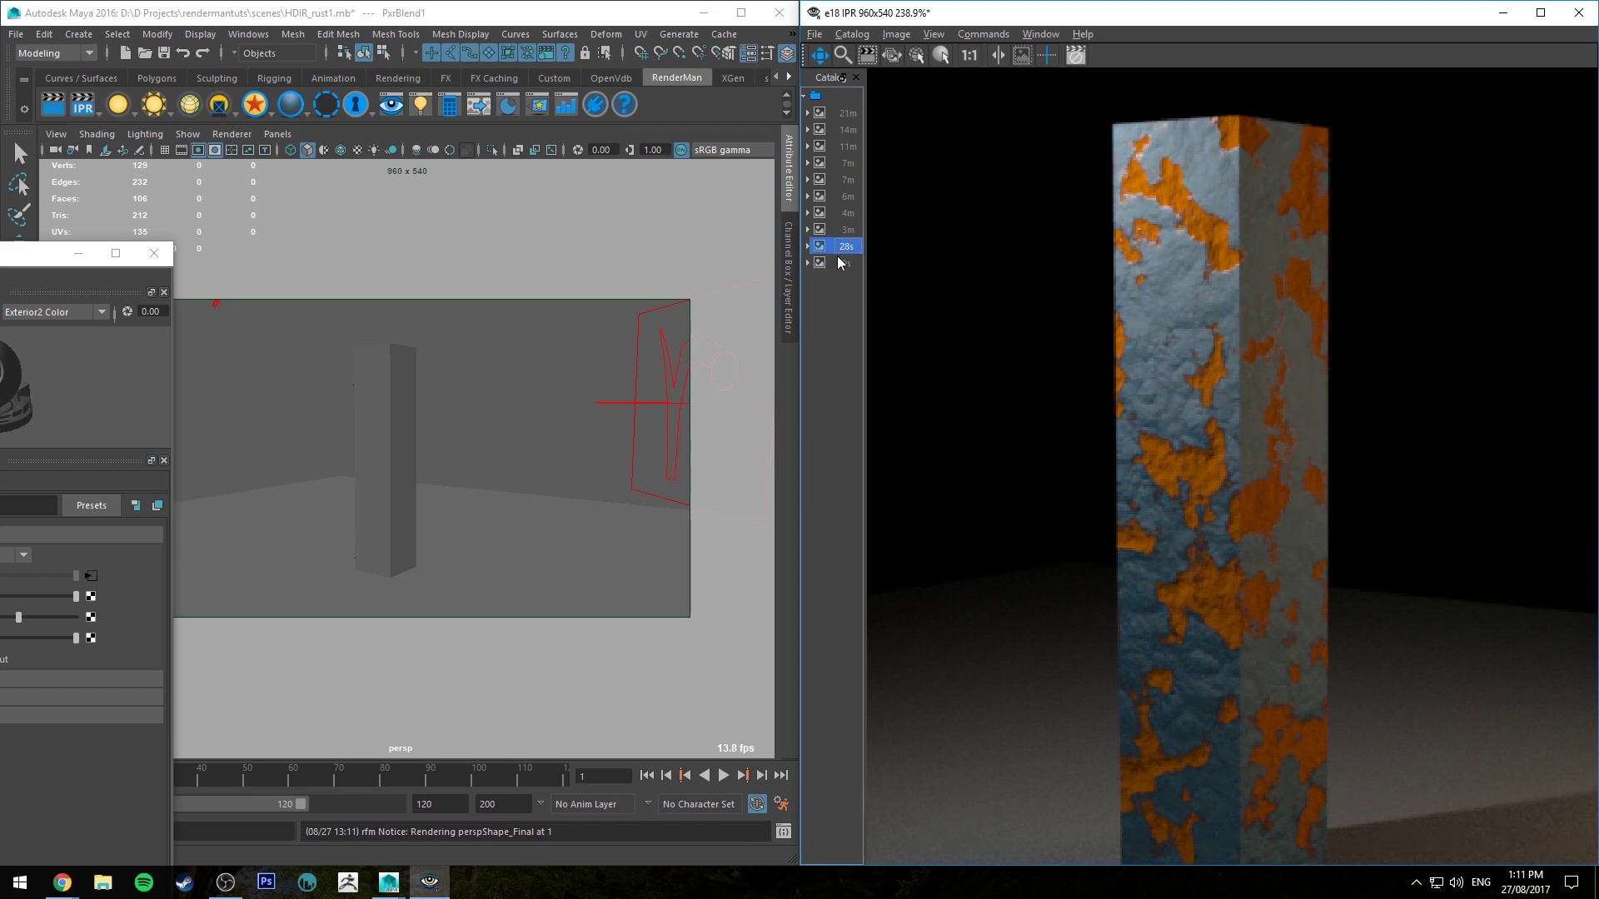
left_click(841, 264)
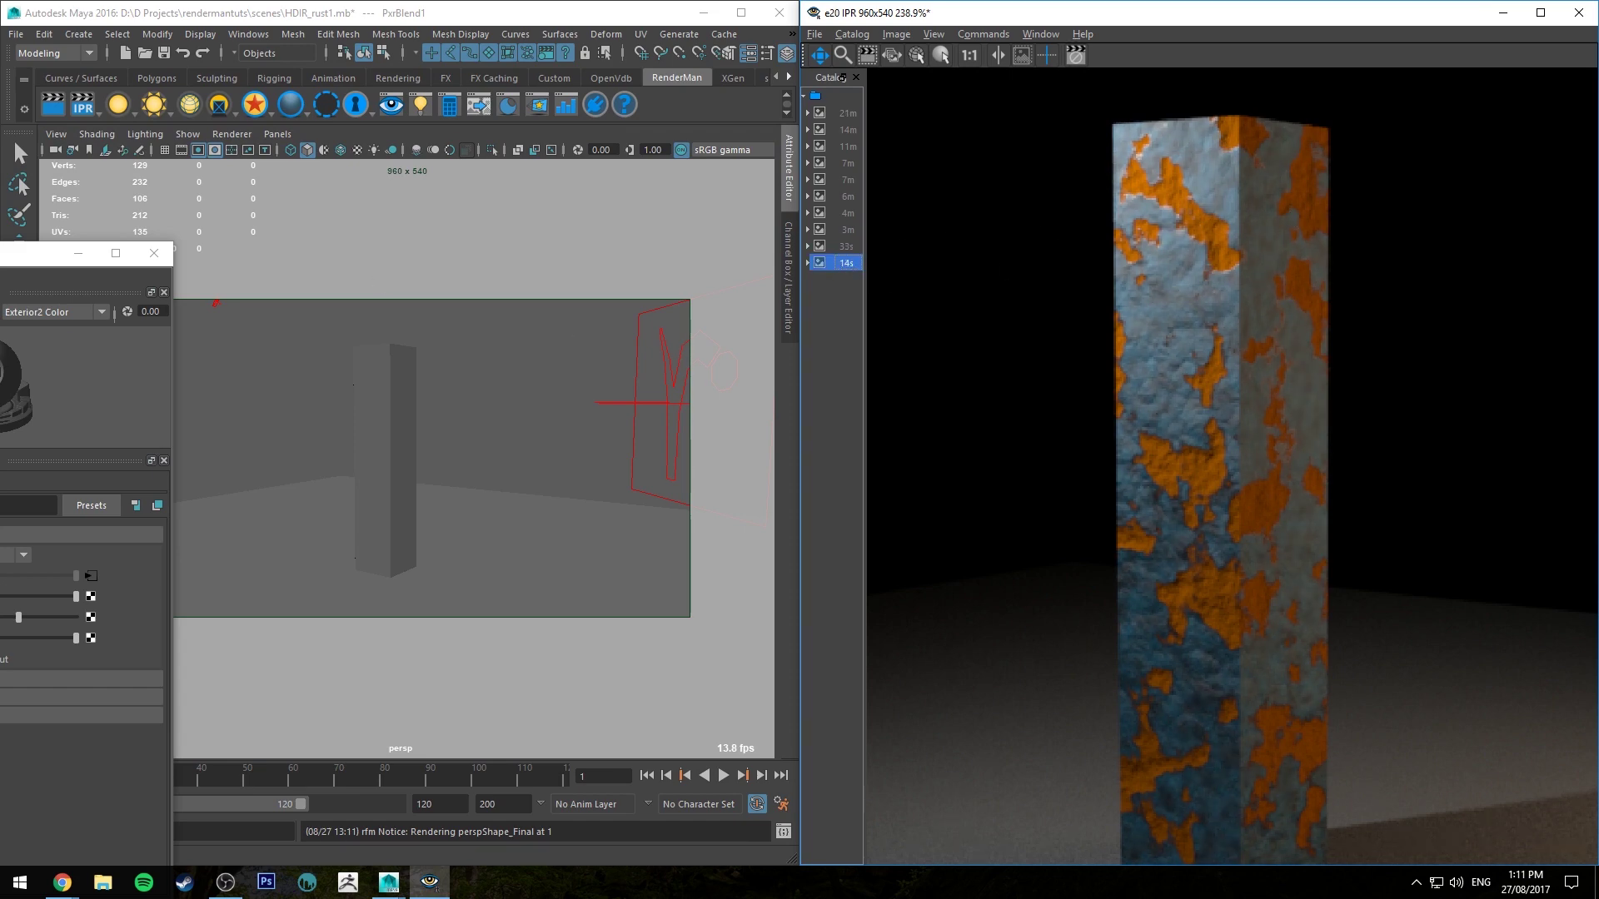
Step: Lower the frequency of the paint color's PxrFractal to 0.434, keeping the Hypershade beside the render while tuning
left_click_drag(37, 253, 840, 51)
middle_click_drag(297, 495, 288, 232, "alt")
left_click(428, 440)
middle_click_drag(474, 383, 413, 351, "alt")
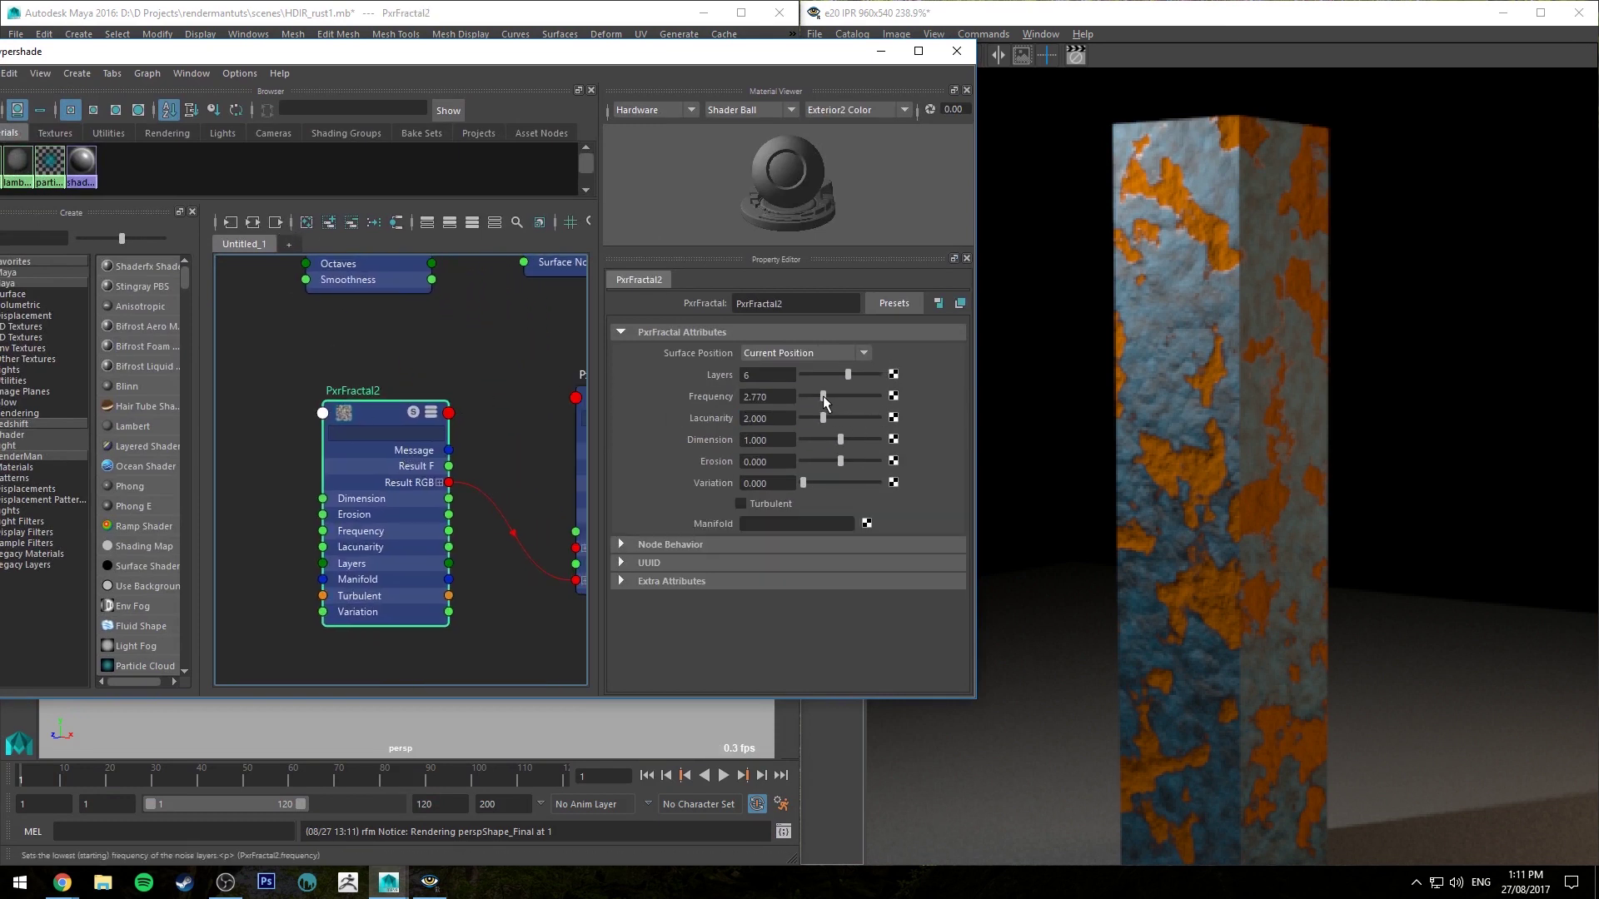
left_click_drag(824, 396, 804, 395)
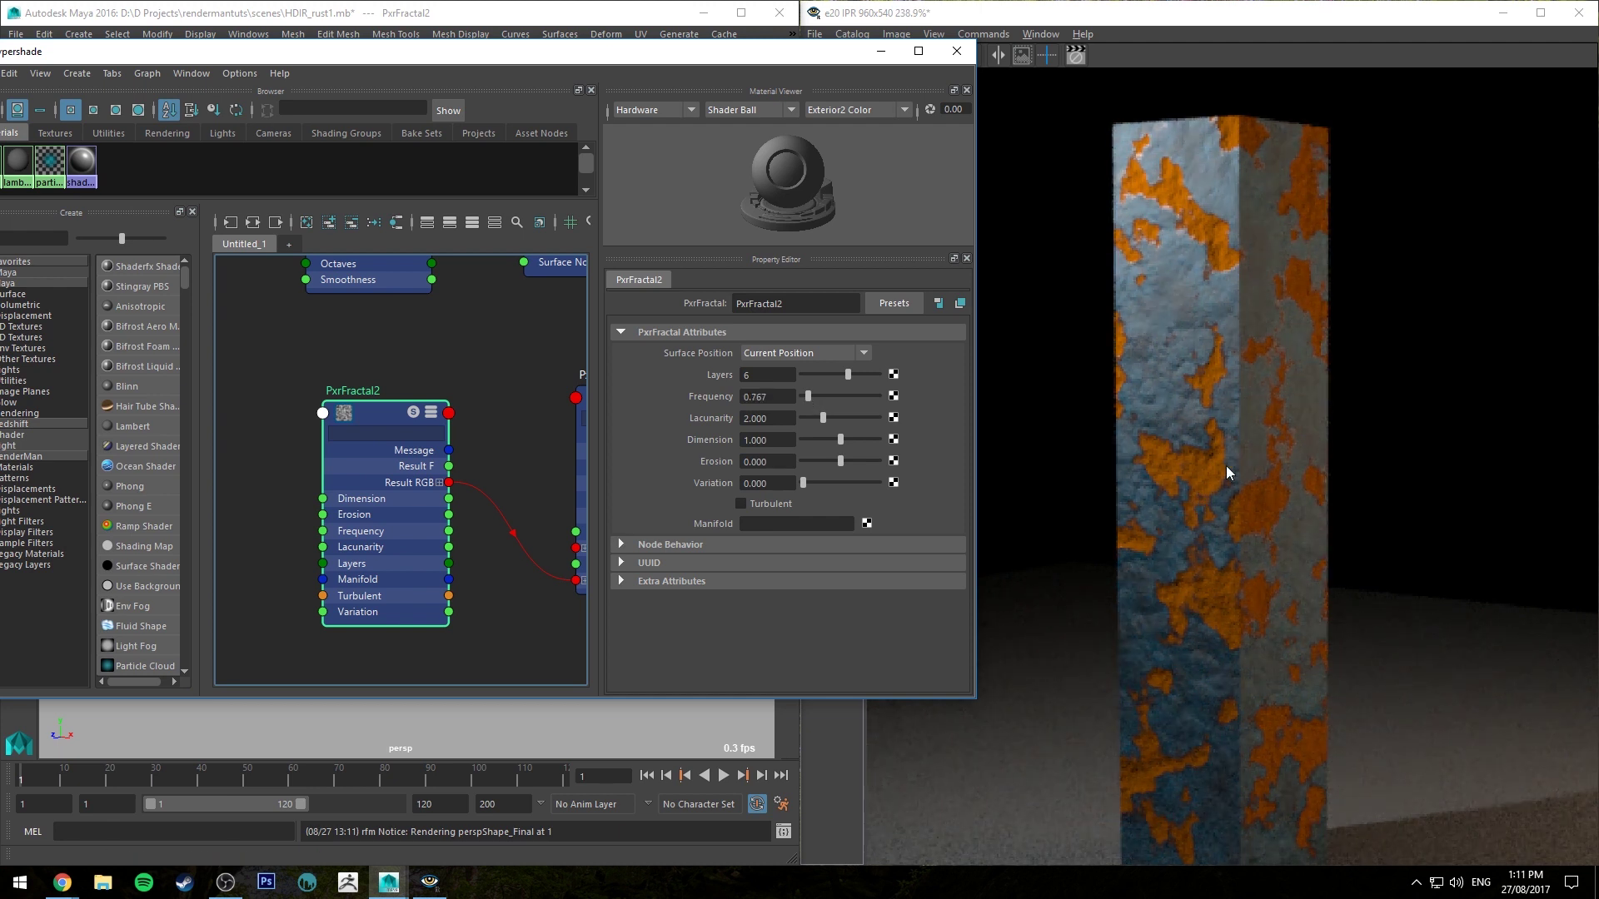
left_click(857, 395)
left_click(803, 396)
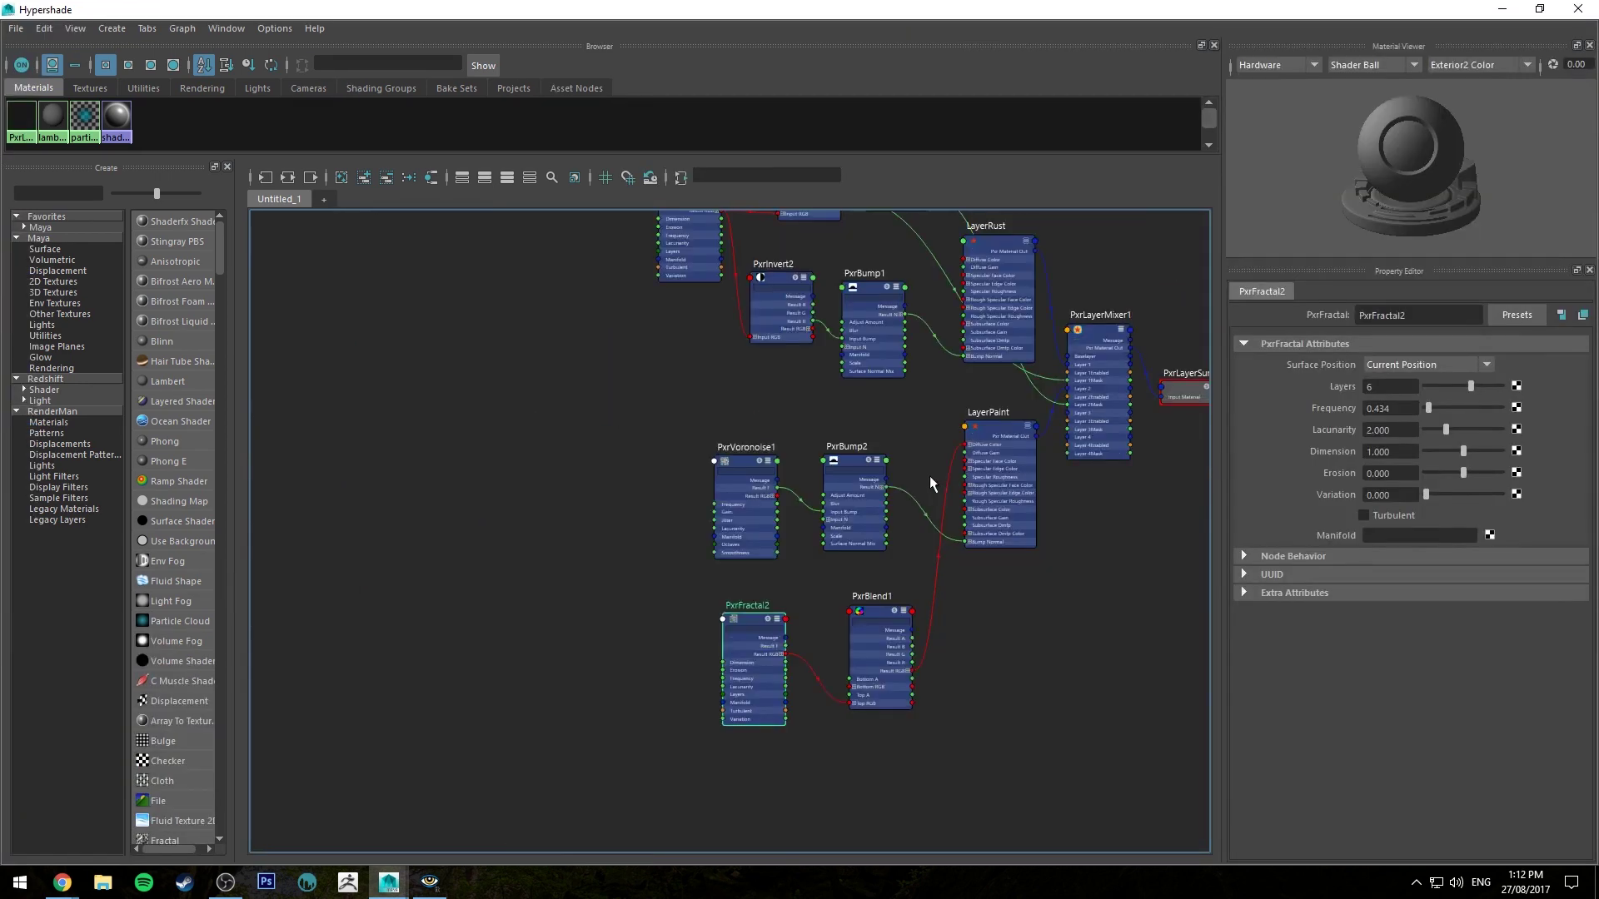
Step: Move LayerPaint and its Voronoise, bump, fractal and blend nodes down together to make room below the rust branch
middle_click_drag(929, 476, 836, 527, "alt")
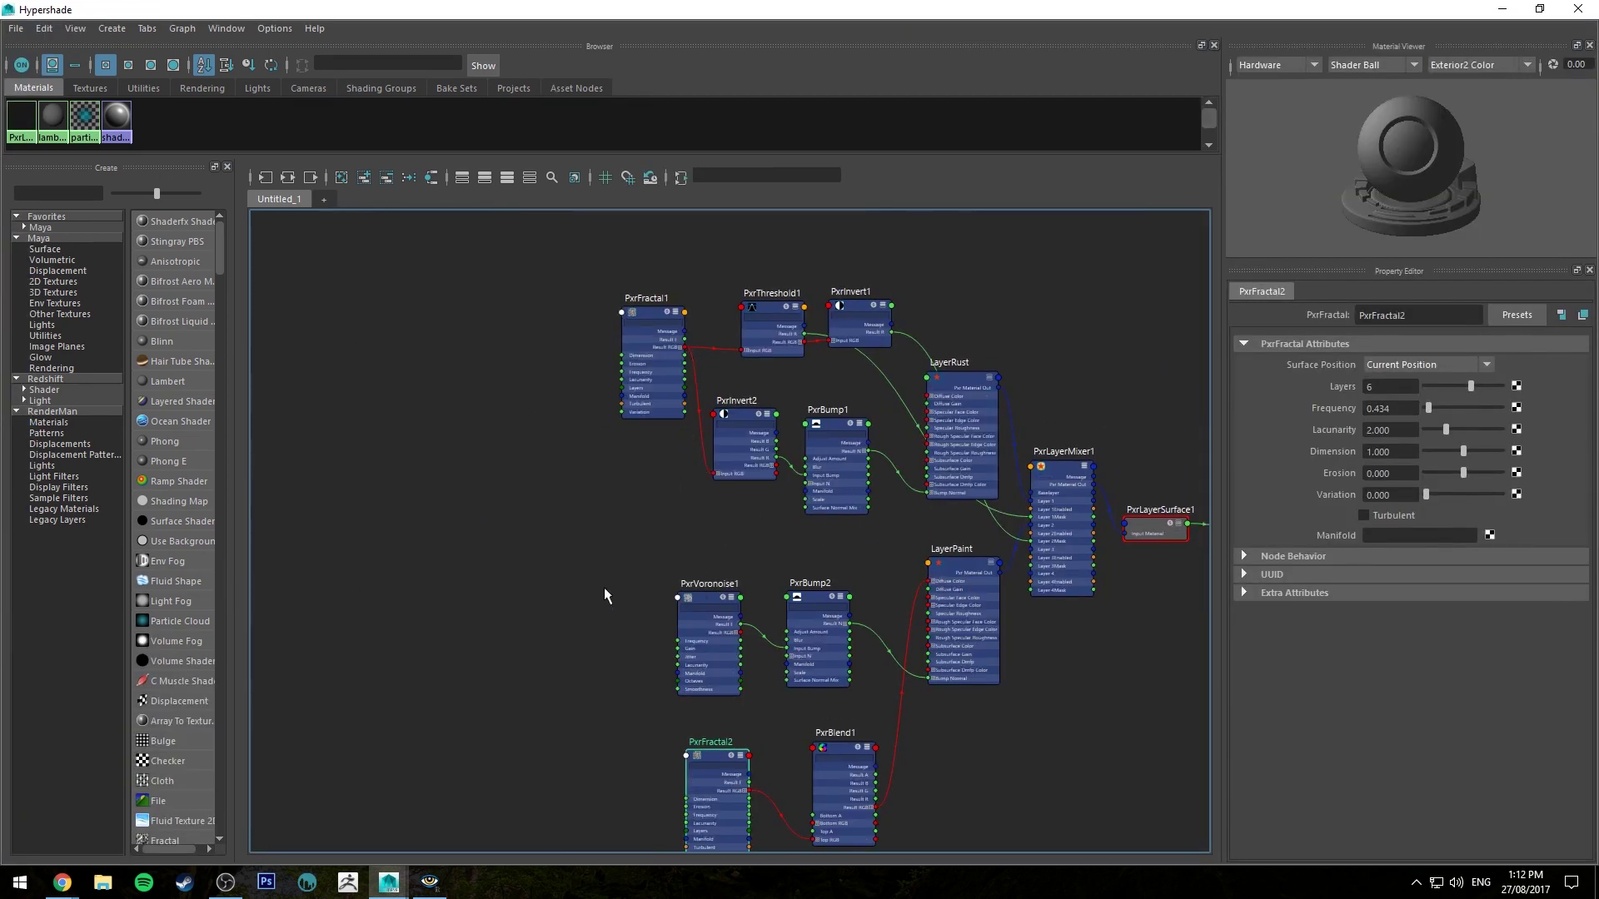
left_click_drag(594, 556, 941, 800)
middle_click_drag(744, 518, 722, 579, "alt")
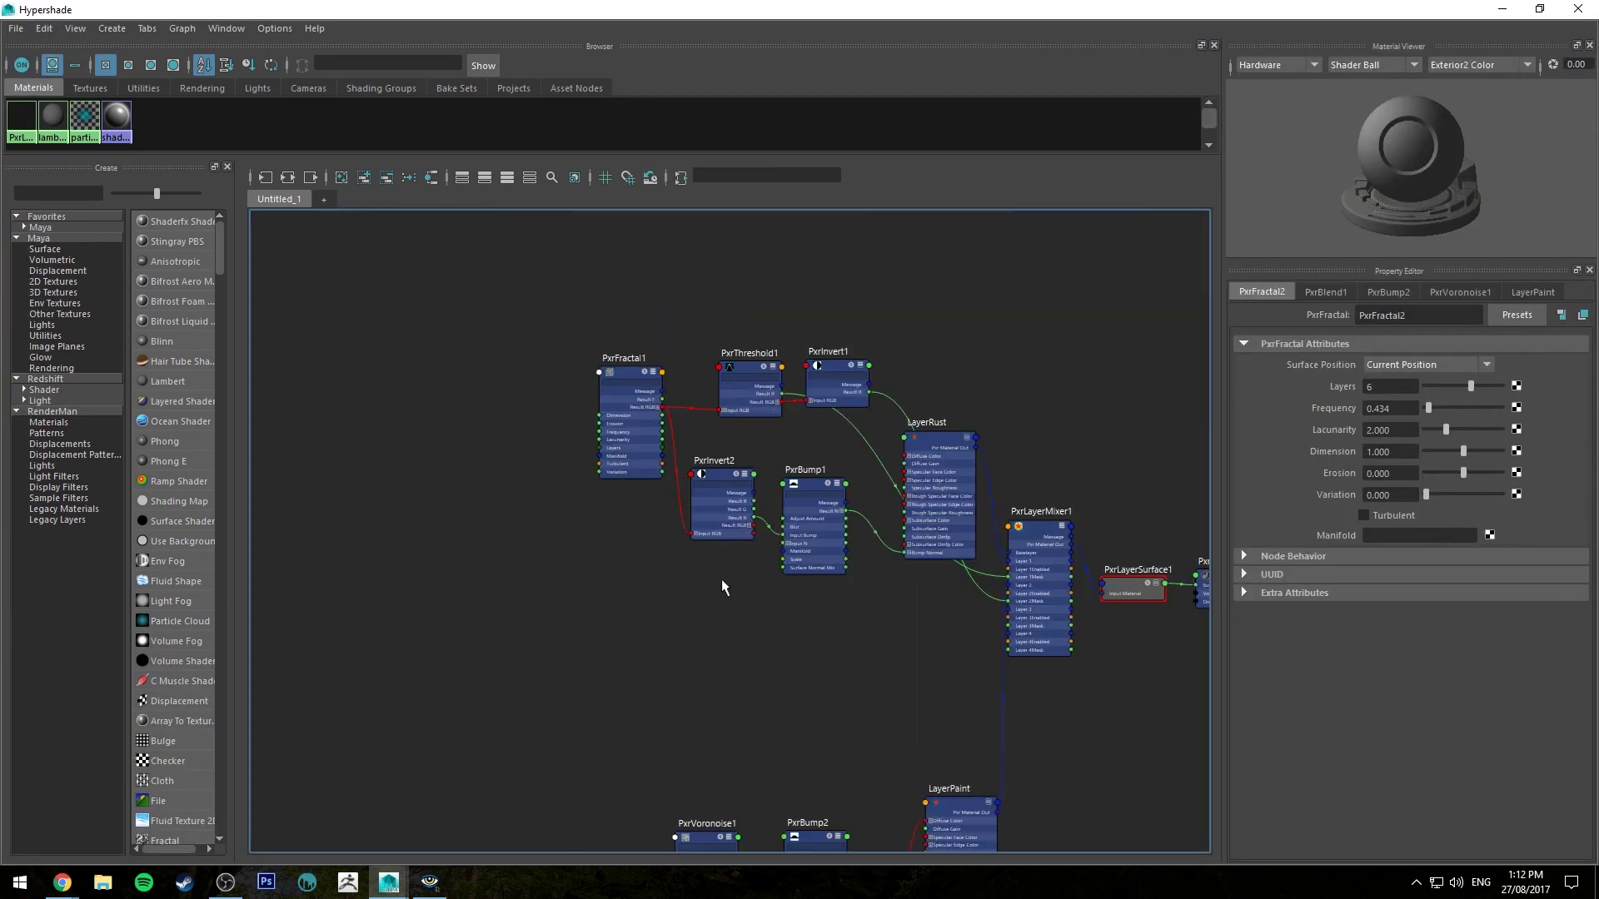
Step: Add another PxrFractal node below PxrInvert2, with frequency 0.454 and dimension 1.438
scroll(726, 593, "up", 2)
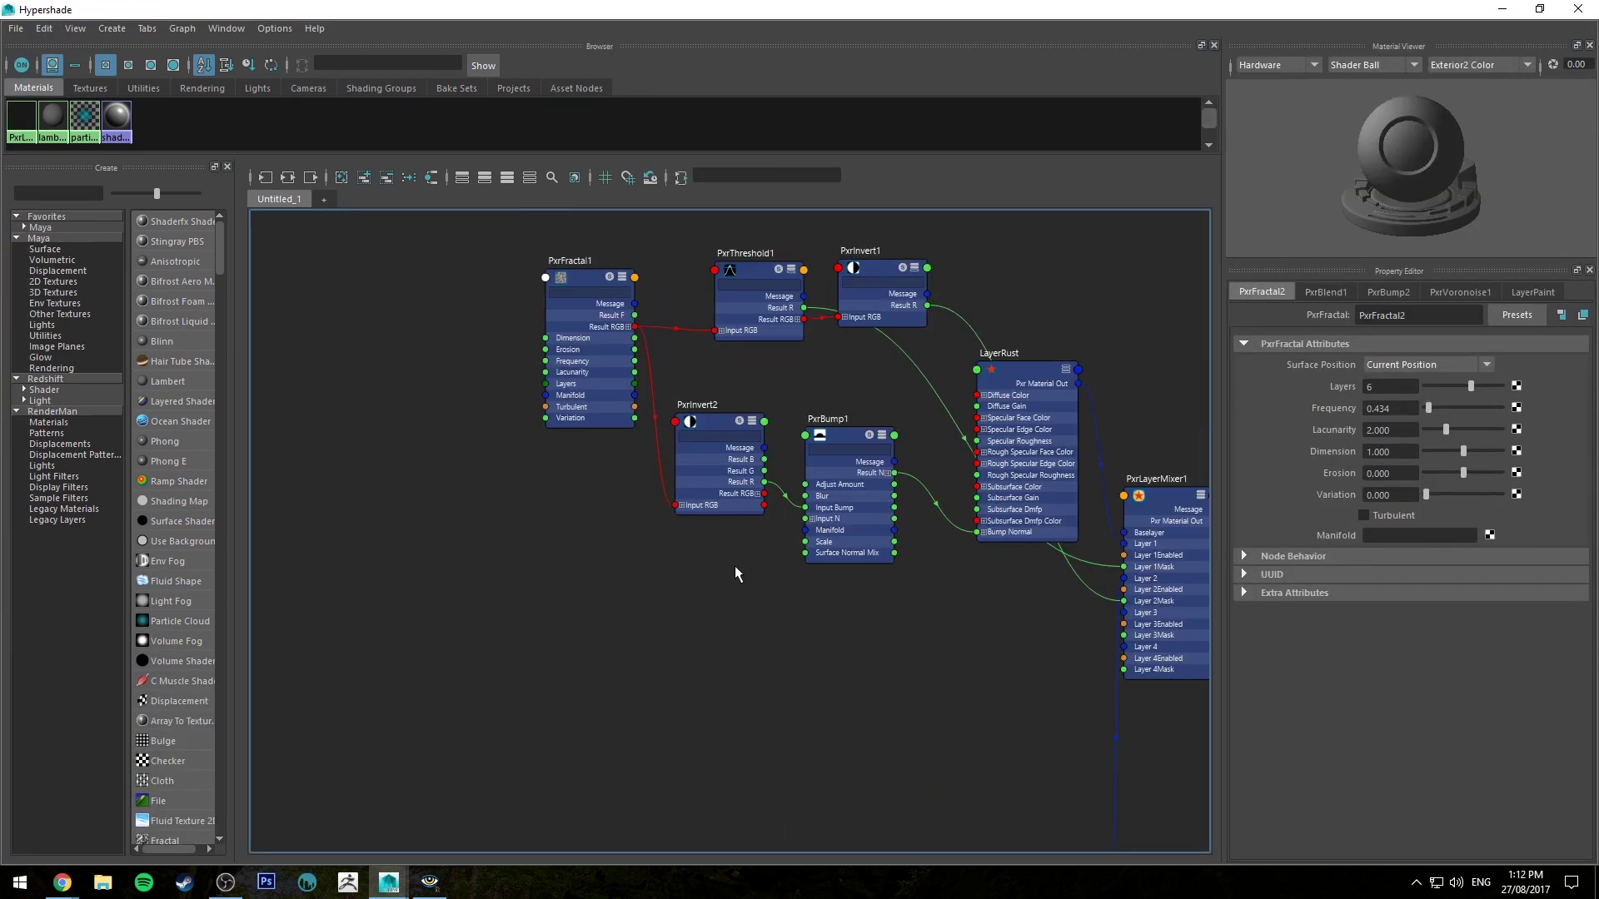
key("Tab")
type("PxrFractal")
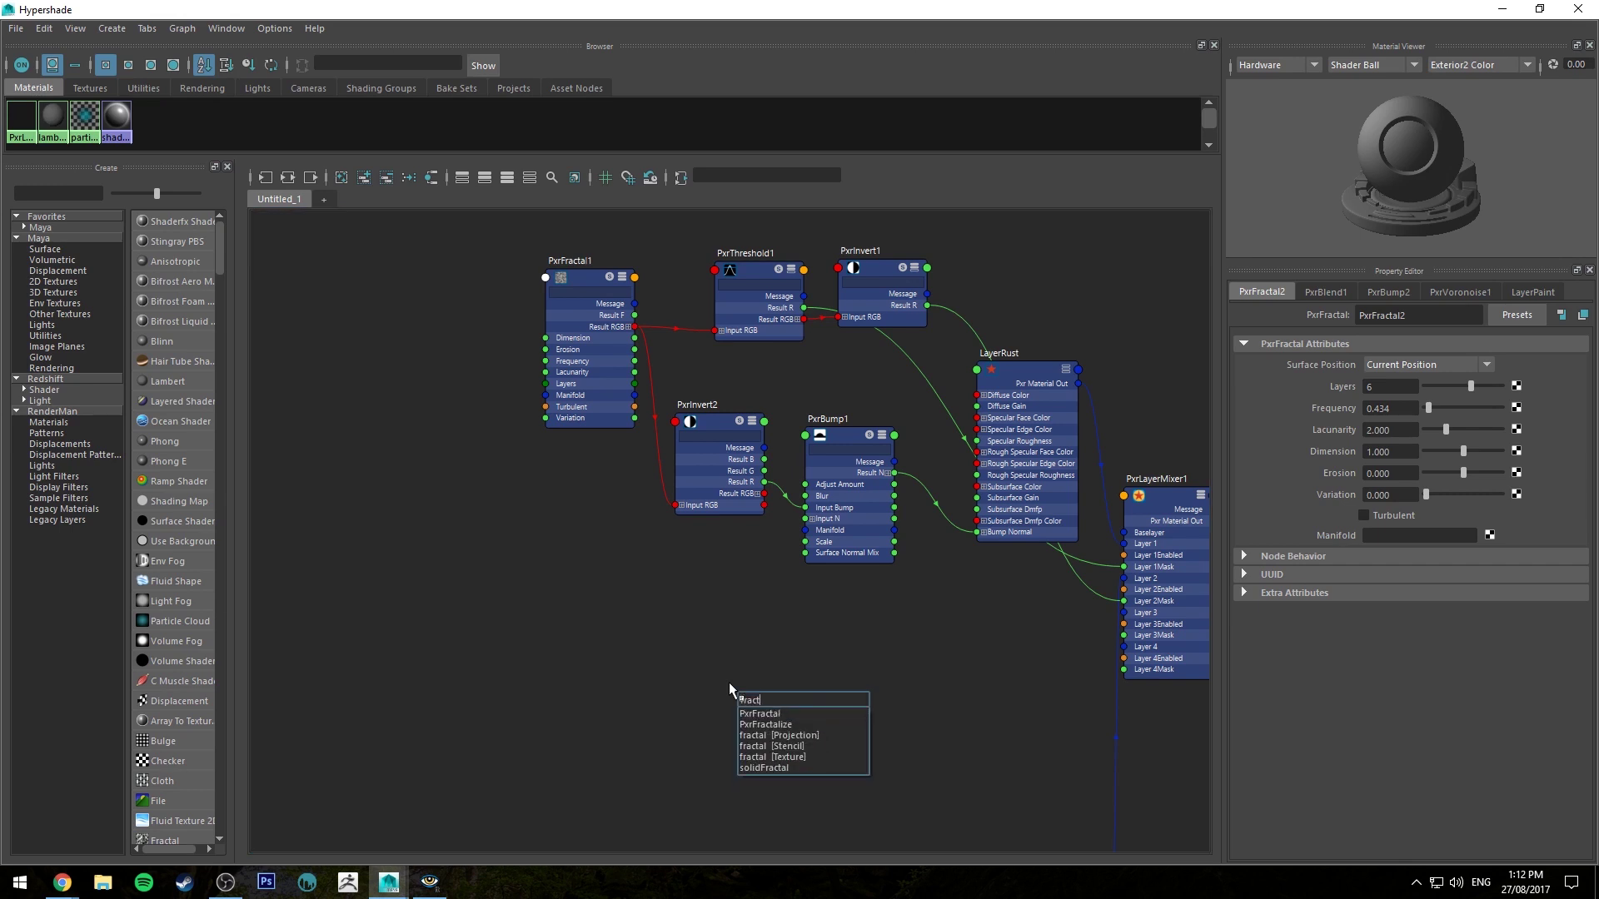
key("Return")
left_click_drag(787, 714, 684, 671)
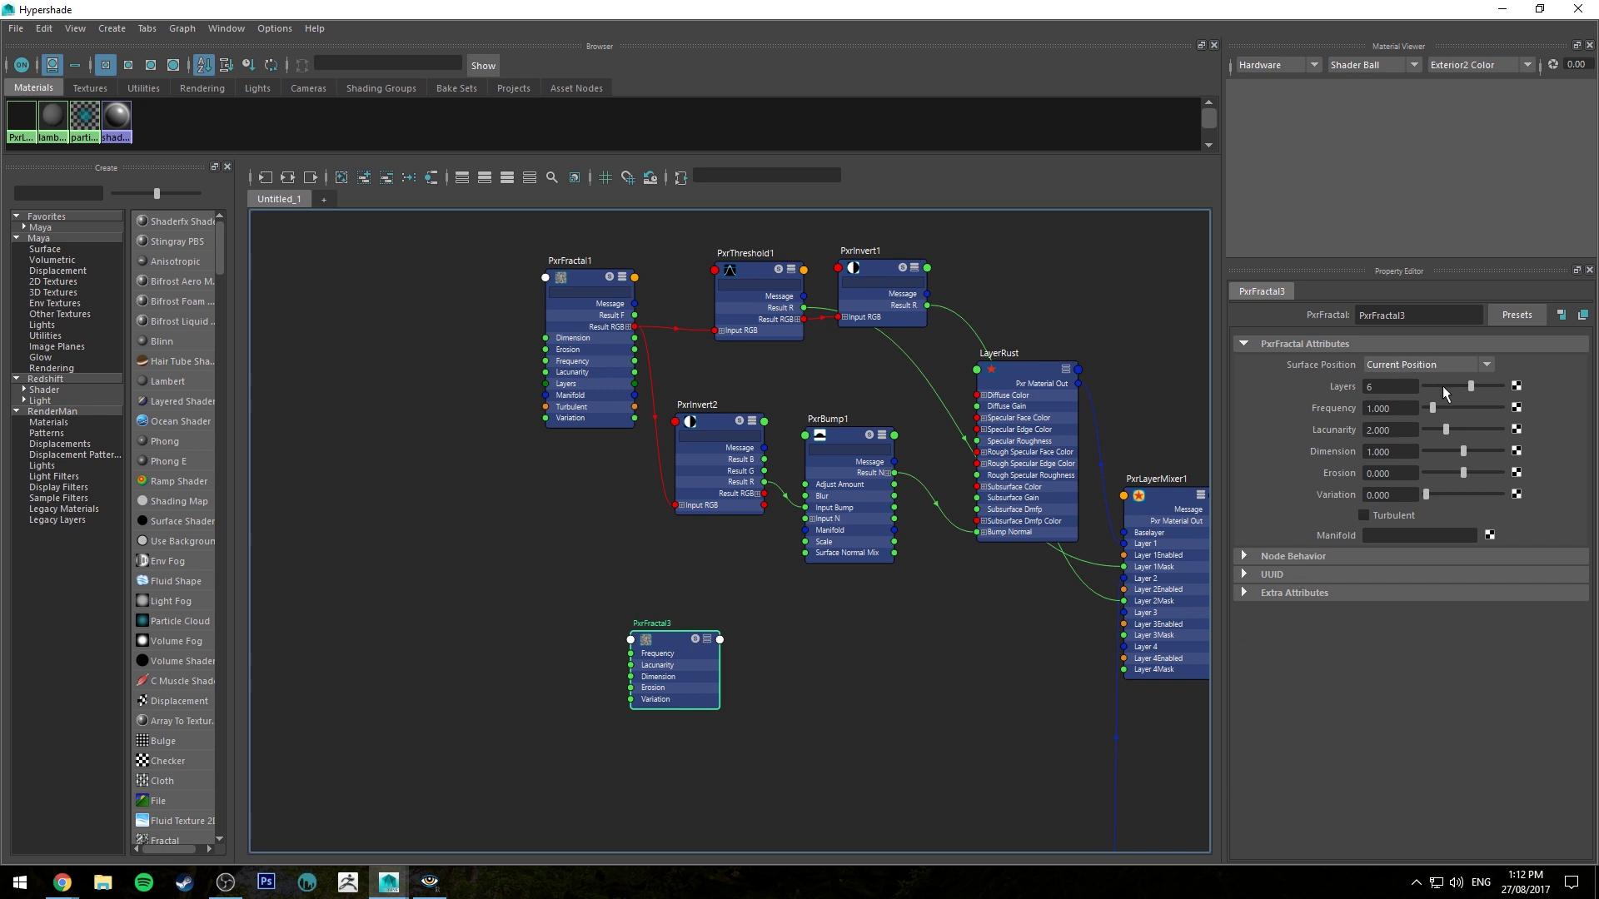
left_click(1389, 408)
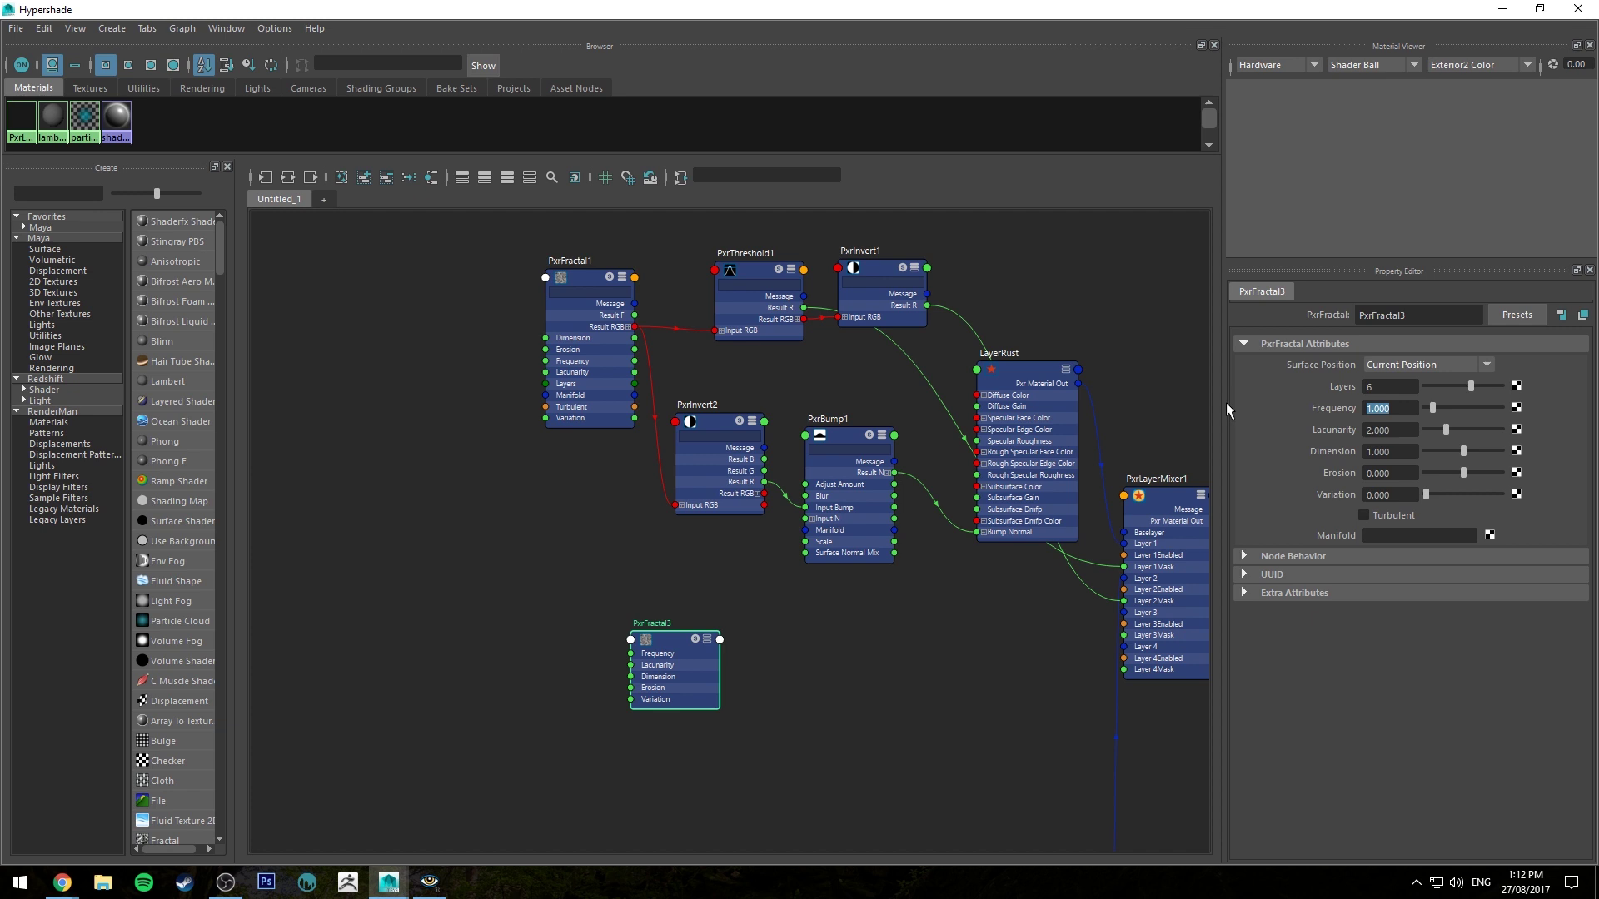
Step: Create a second PxrBlend node for the rust and connect the new fractal's Result RGB to its Top RGB
left_click(814, 623)
key("Tab")
type("blend")
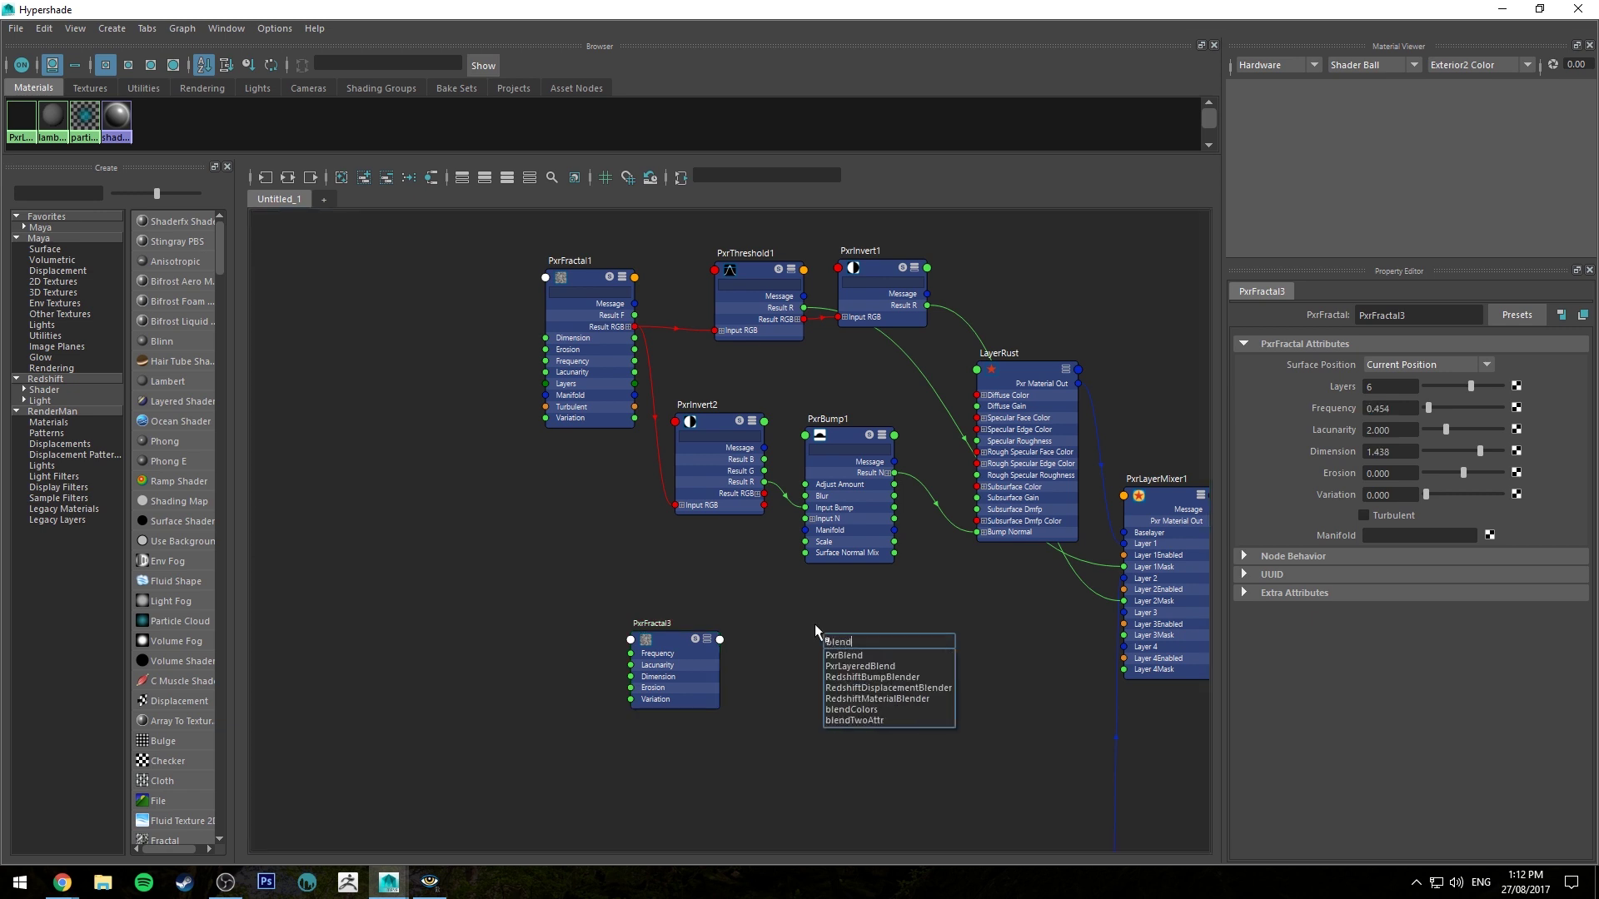
key("Return")
left_click(712, 676)
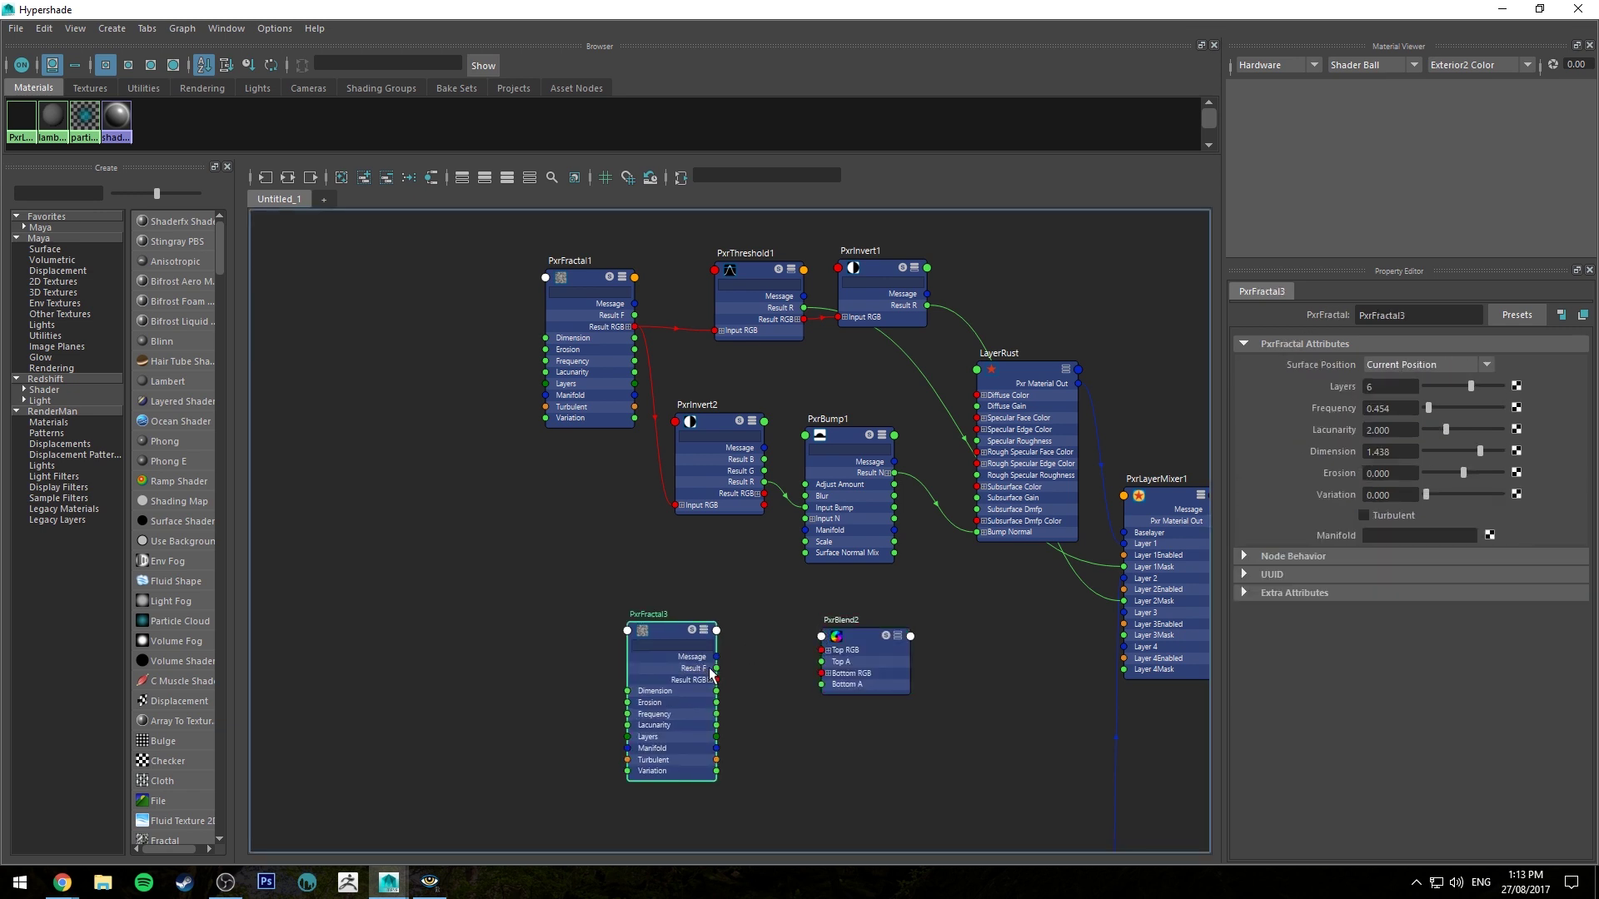
left_click_drag(714, 679, 843, 654)
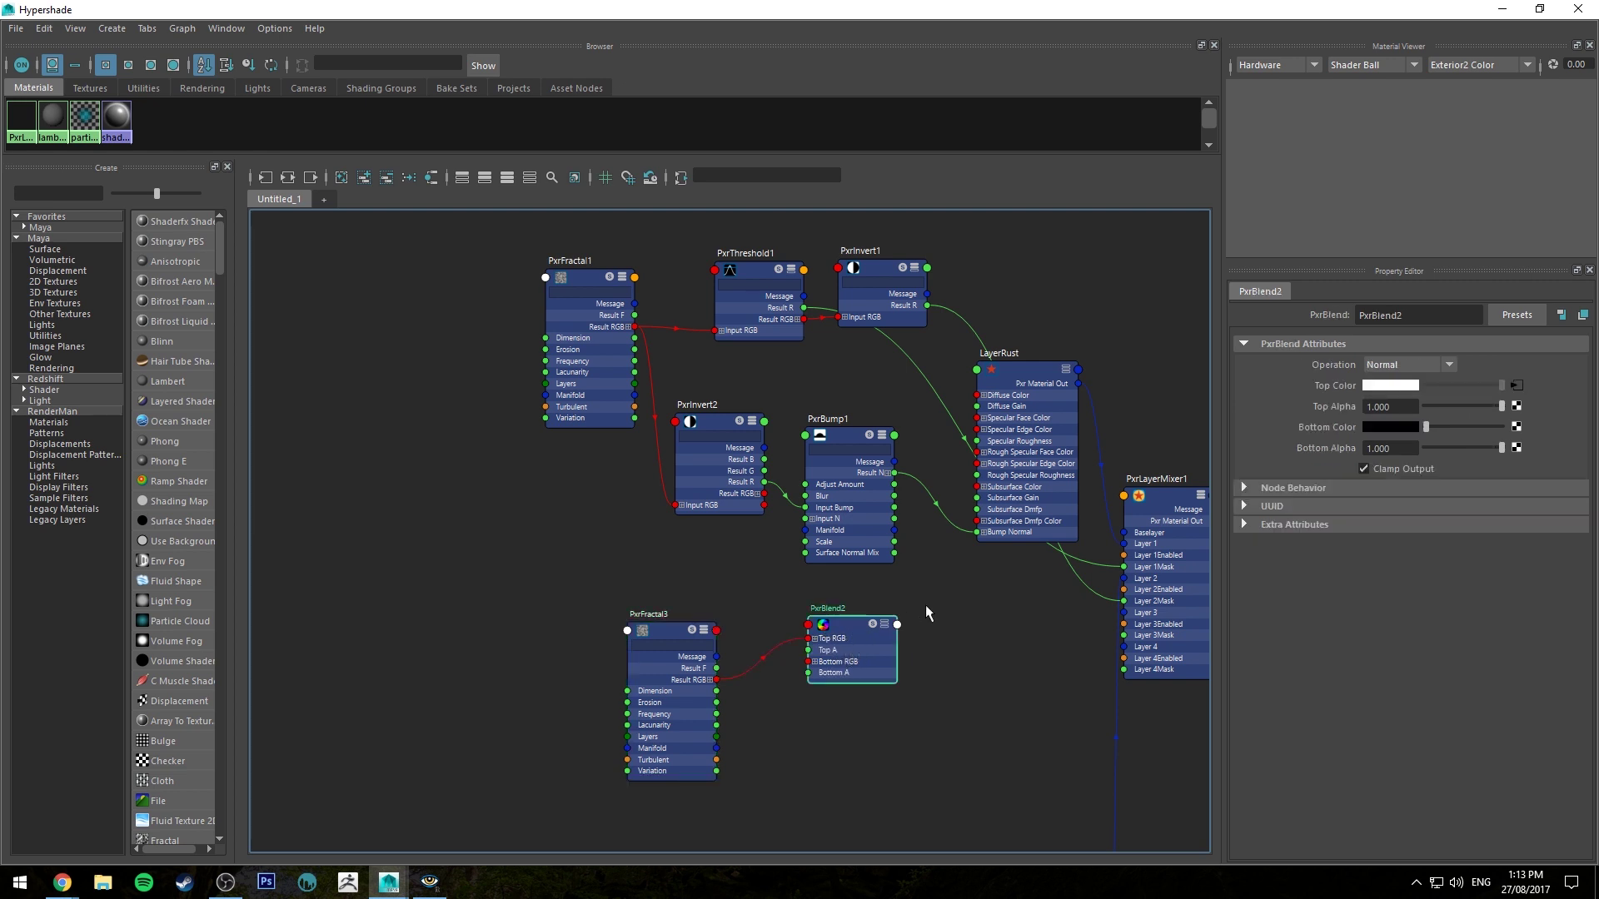
Step: Set the rust PxrBlend's Bottom Color to the orange from the color history
left_click(1379, 428)
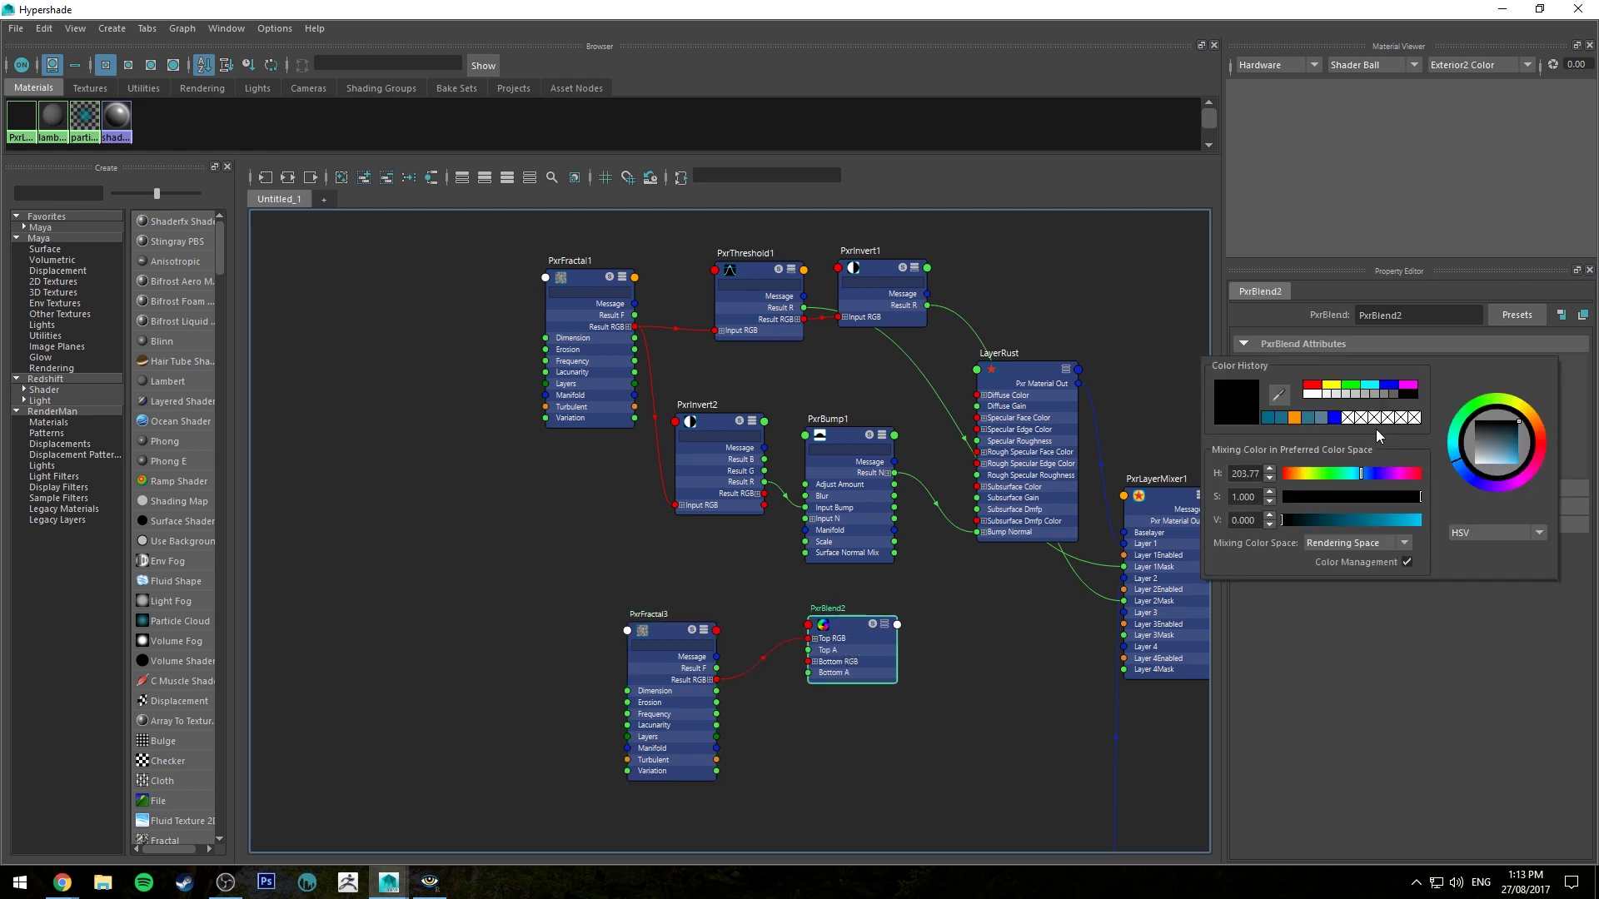
left_click(1301, 420)
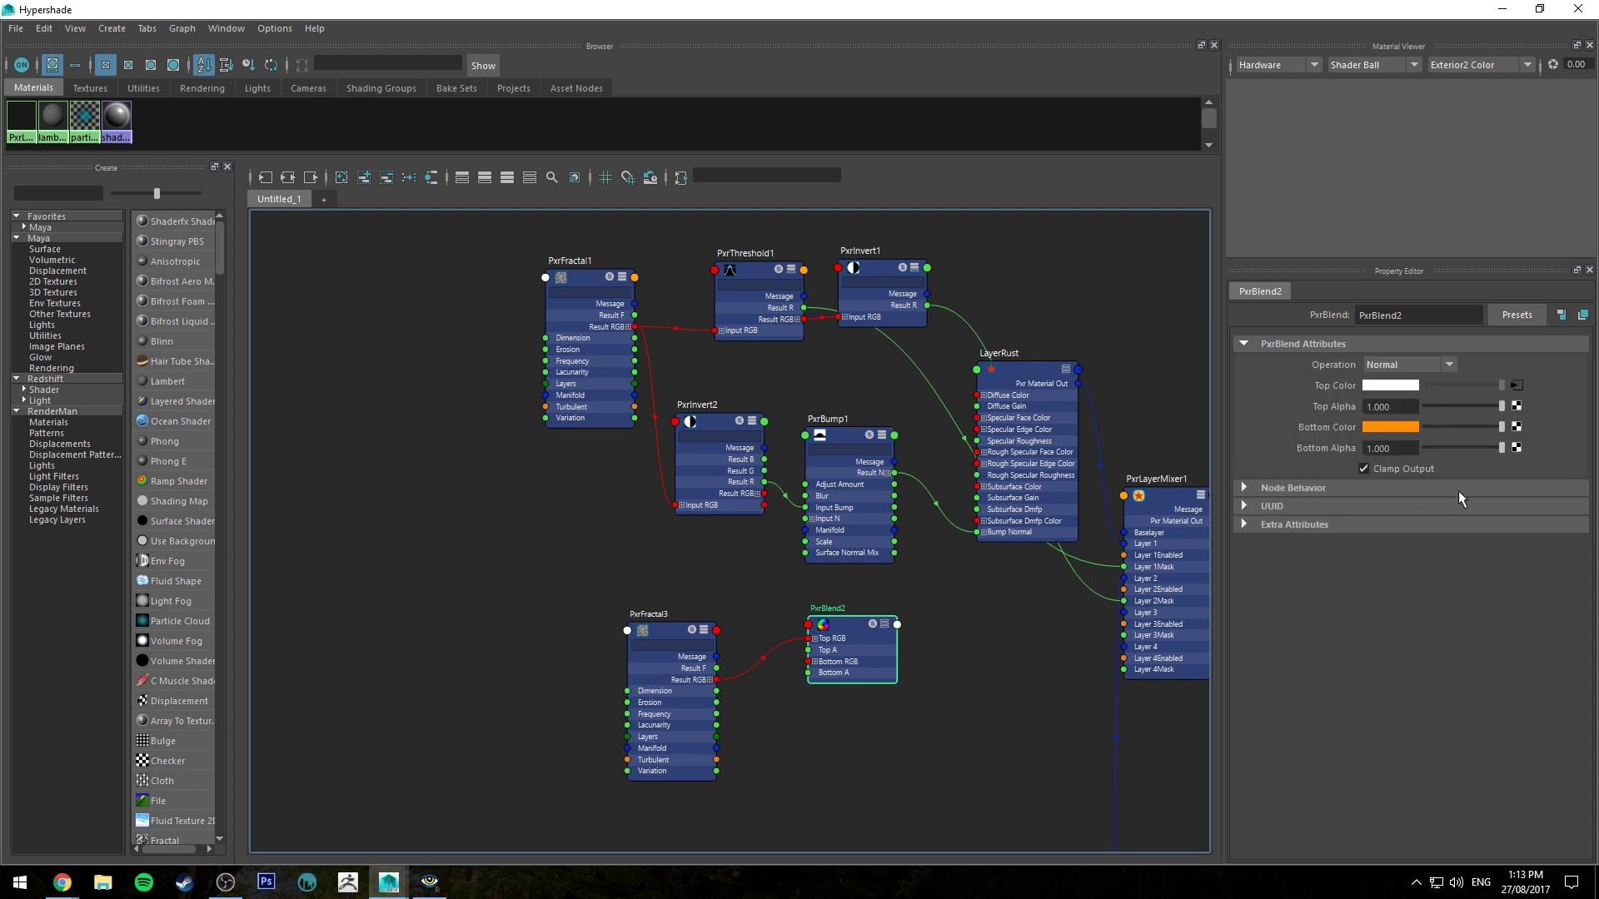
Step: Connect the rust PxrBlend's Result RGB to LayerRust's Diffuse Color and set the blend's operation to Color Dodge
left_click_drag(857, 637, 857, 624)
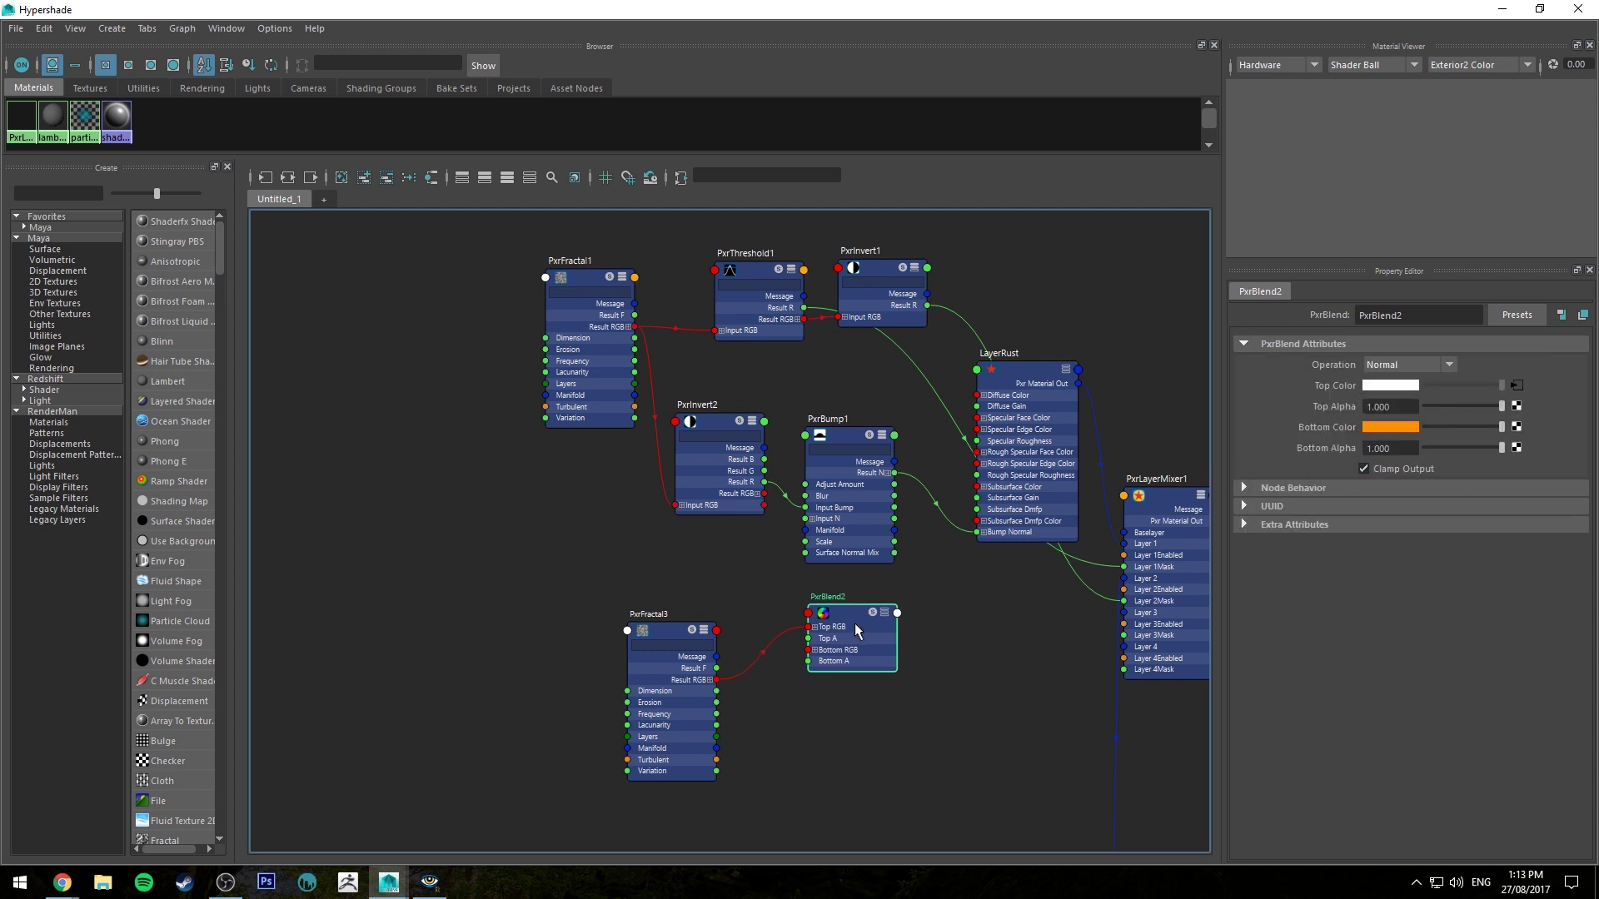
key("3")
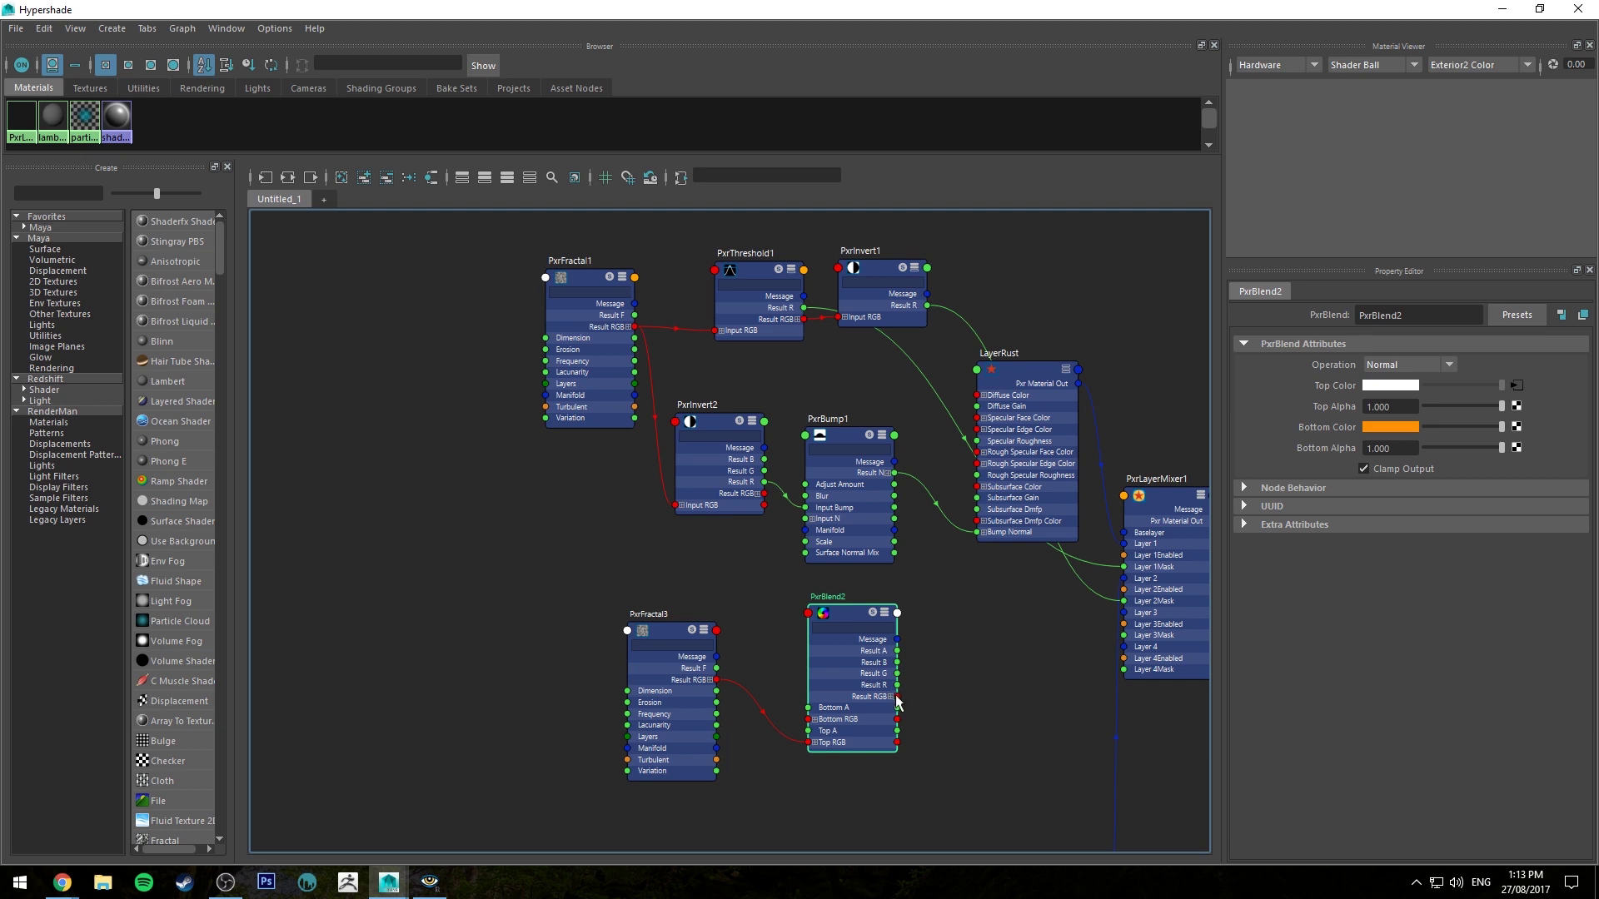
left_click_drag(898, 696, 981, 395)
left_click(1405, 363)
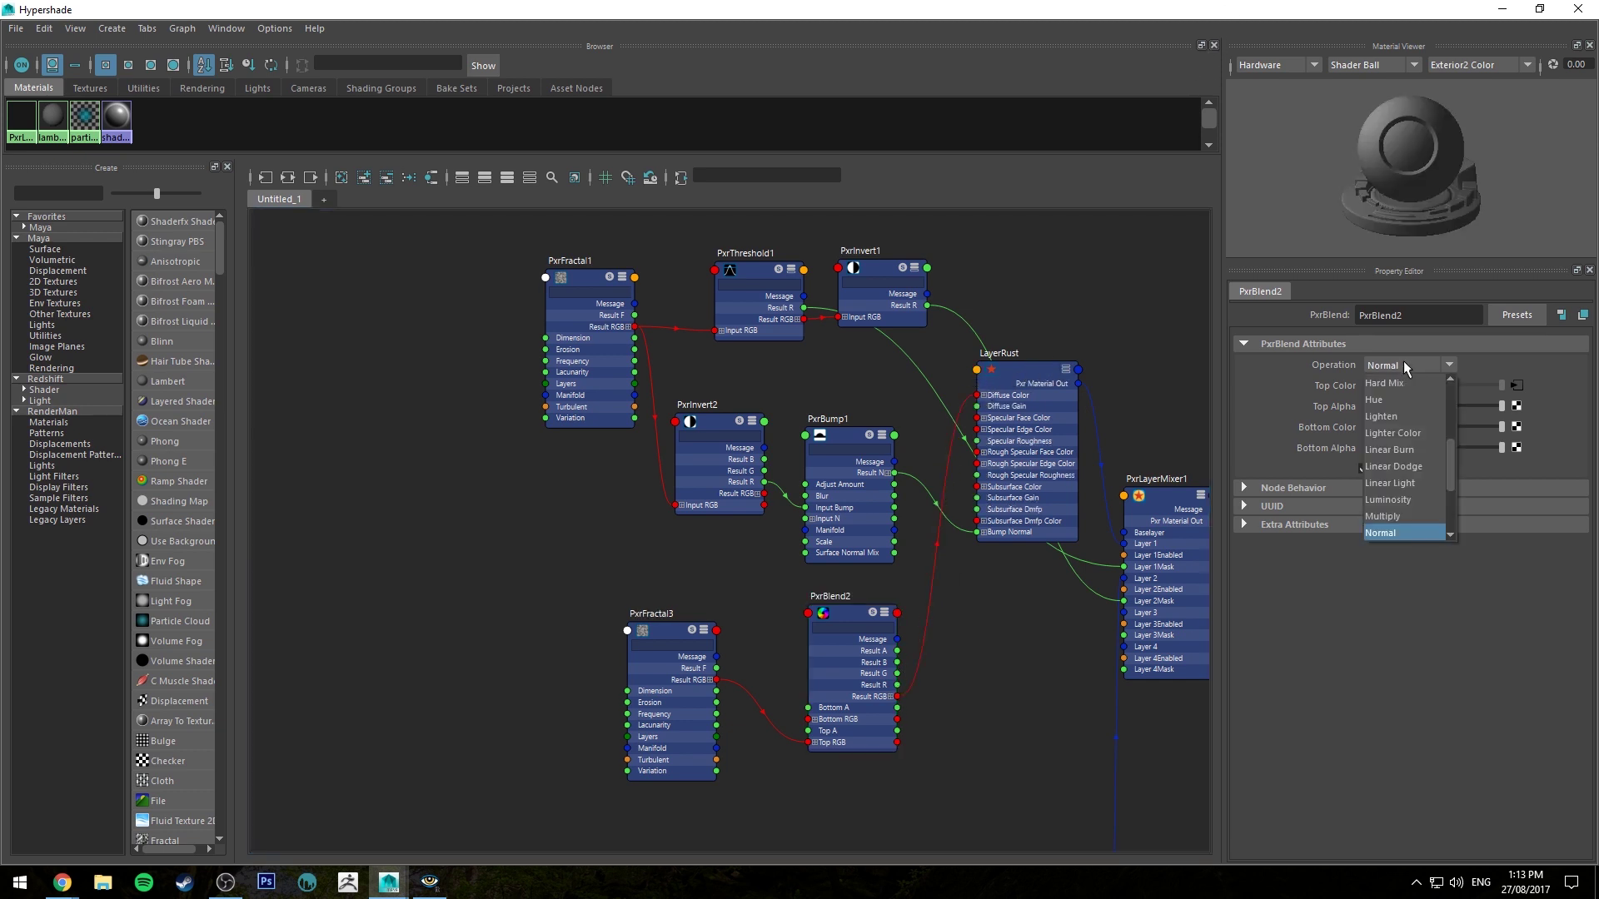
scroll(1402, 424, "up", 3)
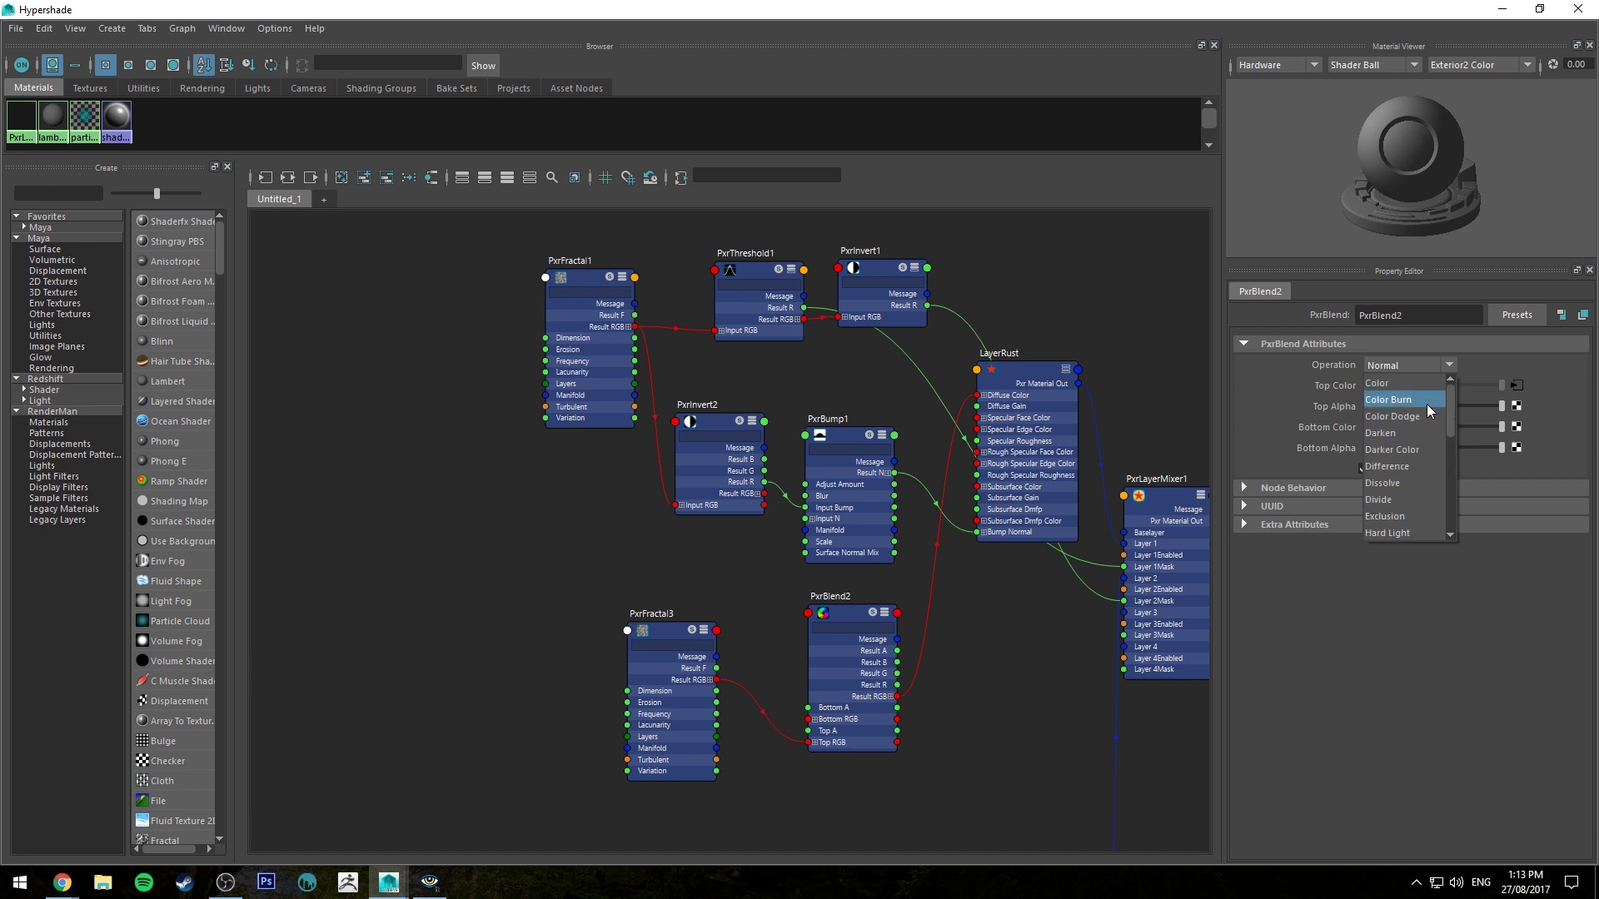
left_click(1415, 421)
Step: Shift the rust blend's Bottom Color to a redder, less saturated orange with saturation 0.840
mouse_move(1237, 9)
left_mouse_down()
mouse_move(656, 113)
mouse_move(685, 108)
left_mouse_up()
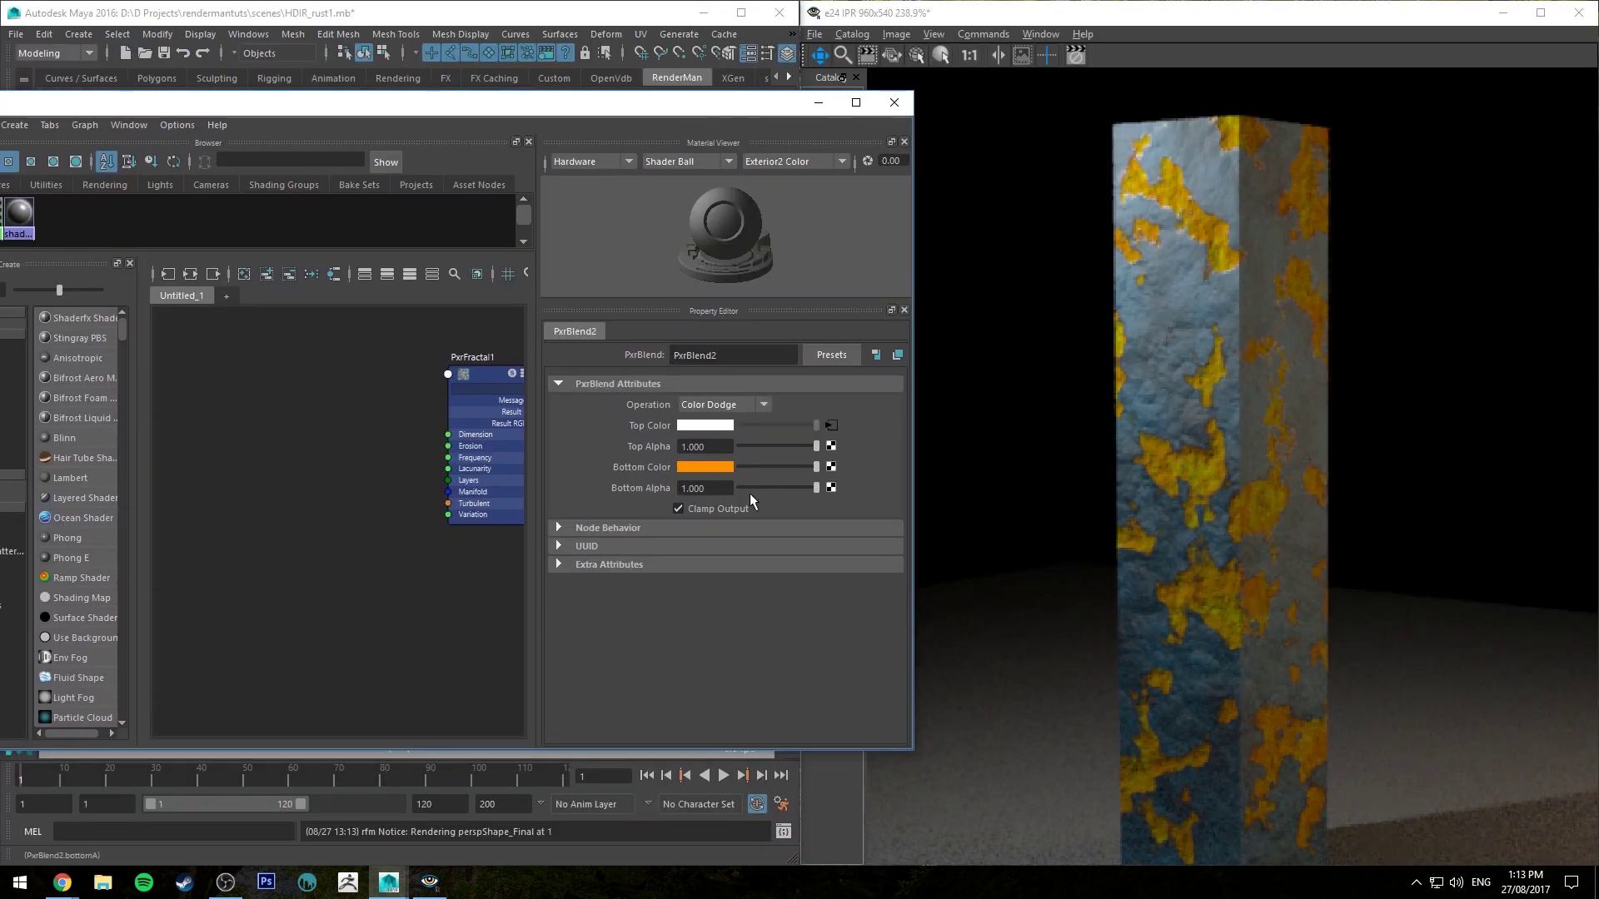
left_click(703, 468)
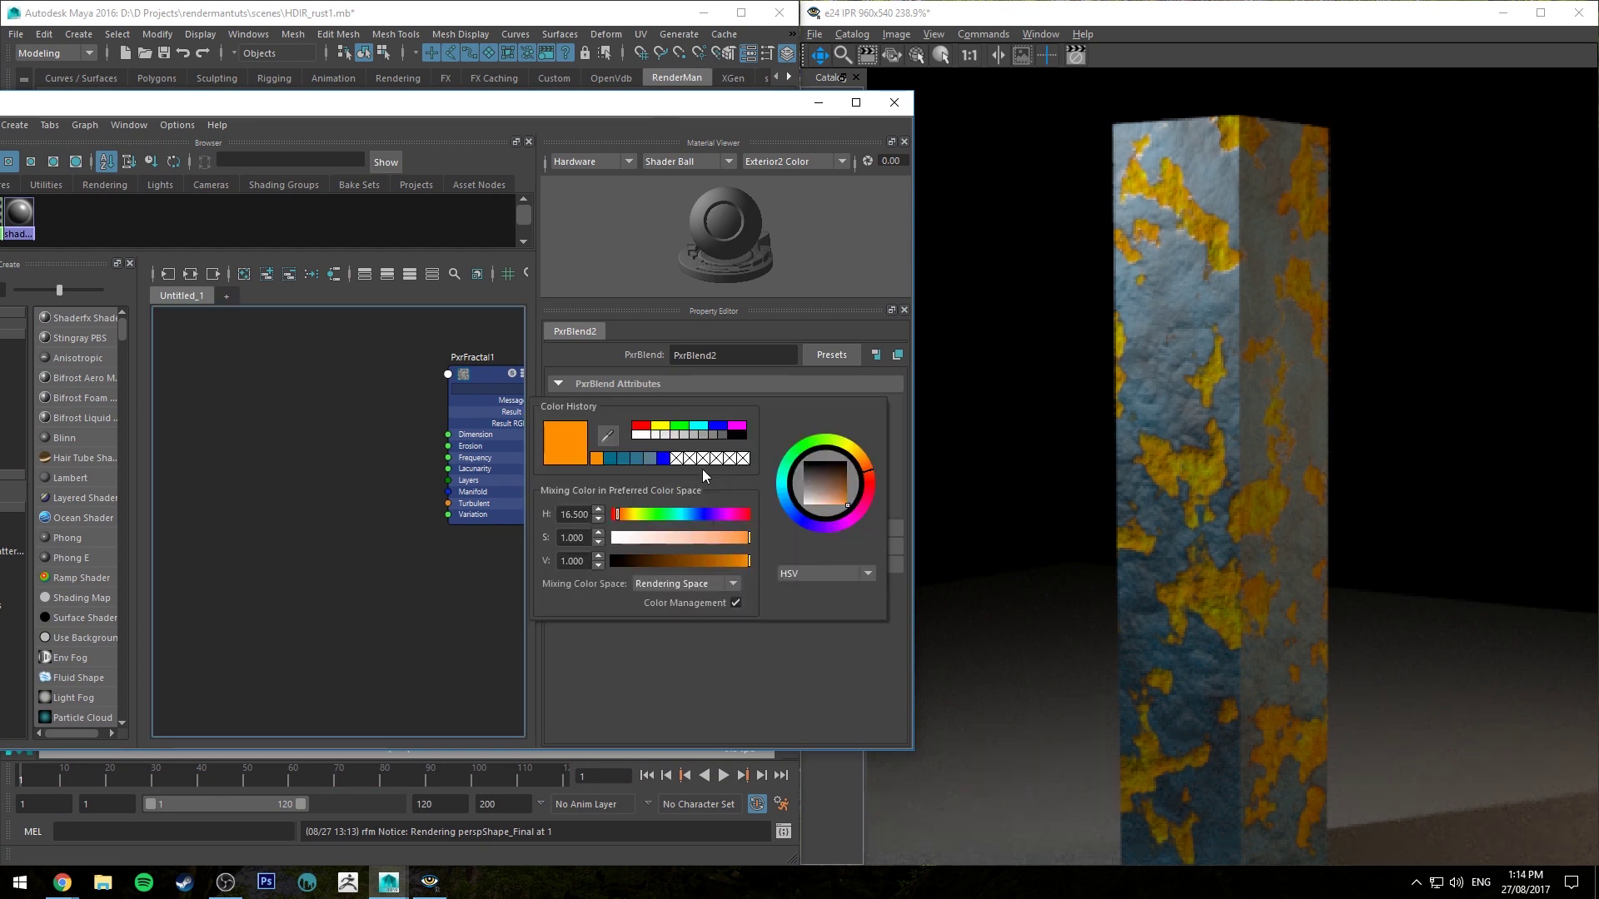
left_click_drag(746, 539, 726, 536)
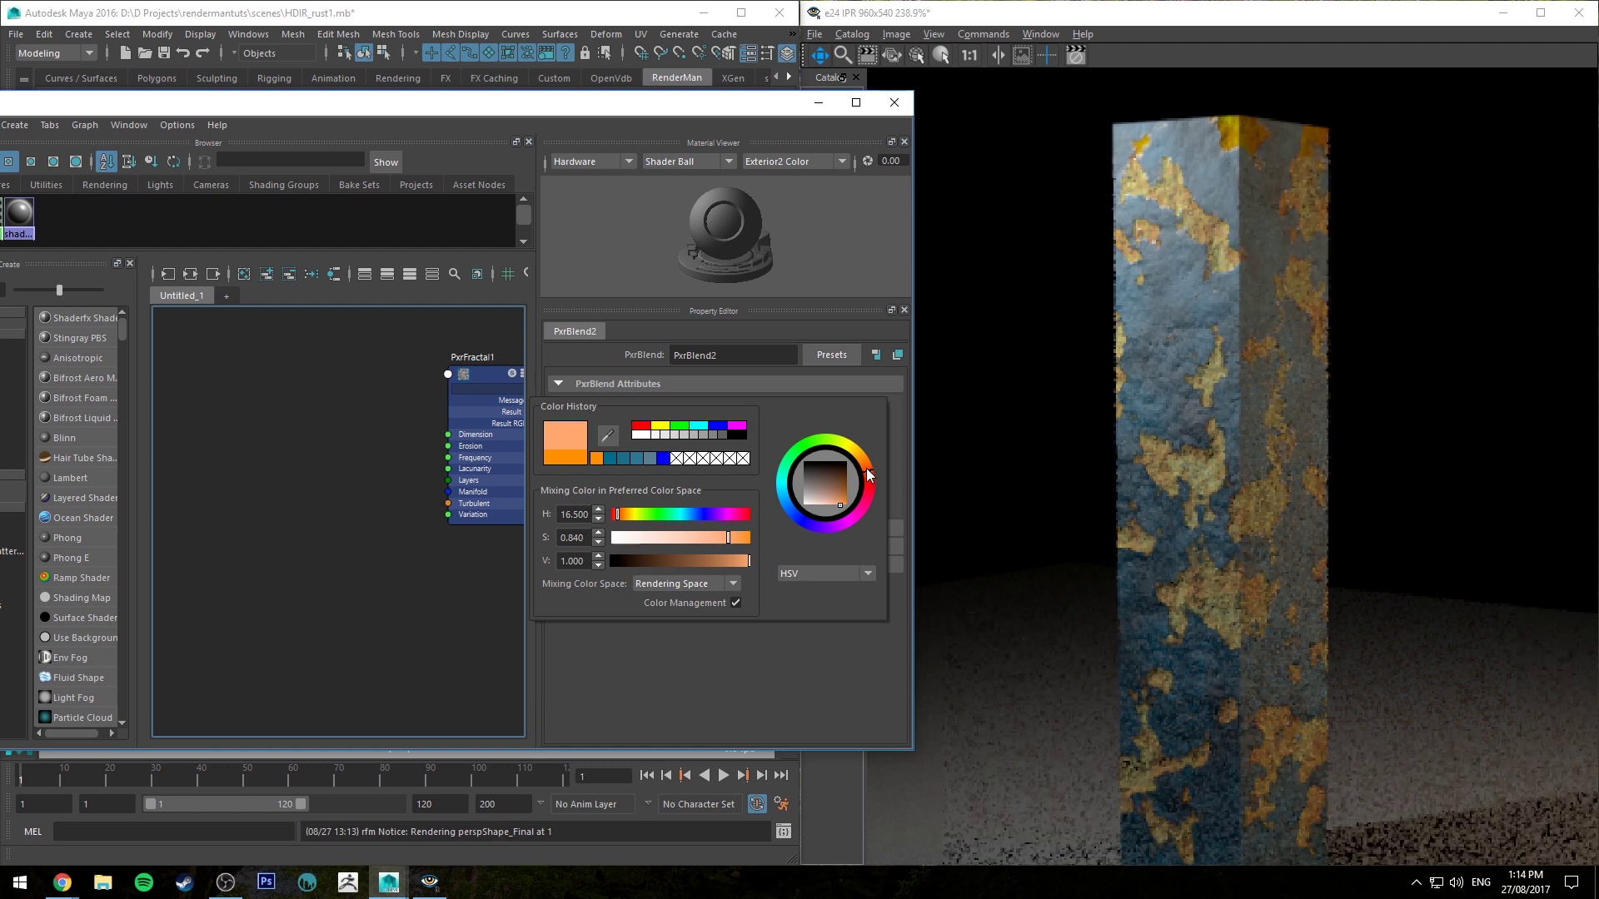
left_click_drag(869, 476, 874, 484)
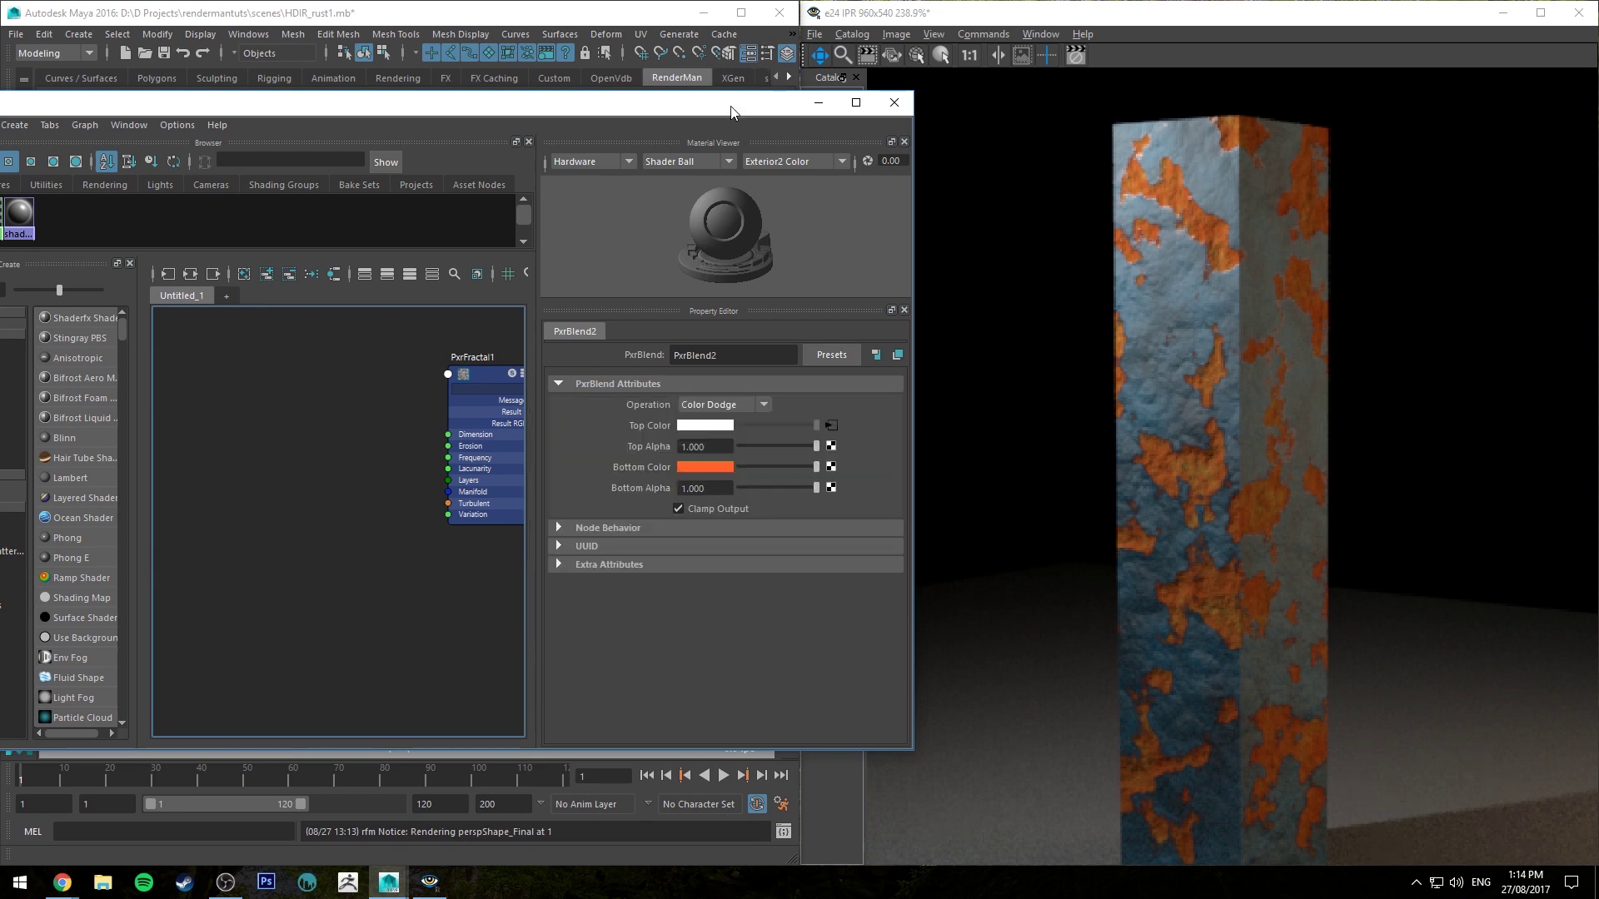
Step: Try a Top Alpha of 0.829 on the rust blend and undo it
mouse_move(731, 110)
left_mouse_down()
mouse_move(308, 199)
mouse_move(703, 109)
mouse_move(760, 120)
left_mouse_up()
left_click_drag(828, 451, 816, 456)
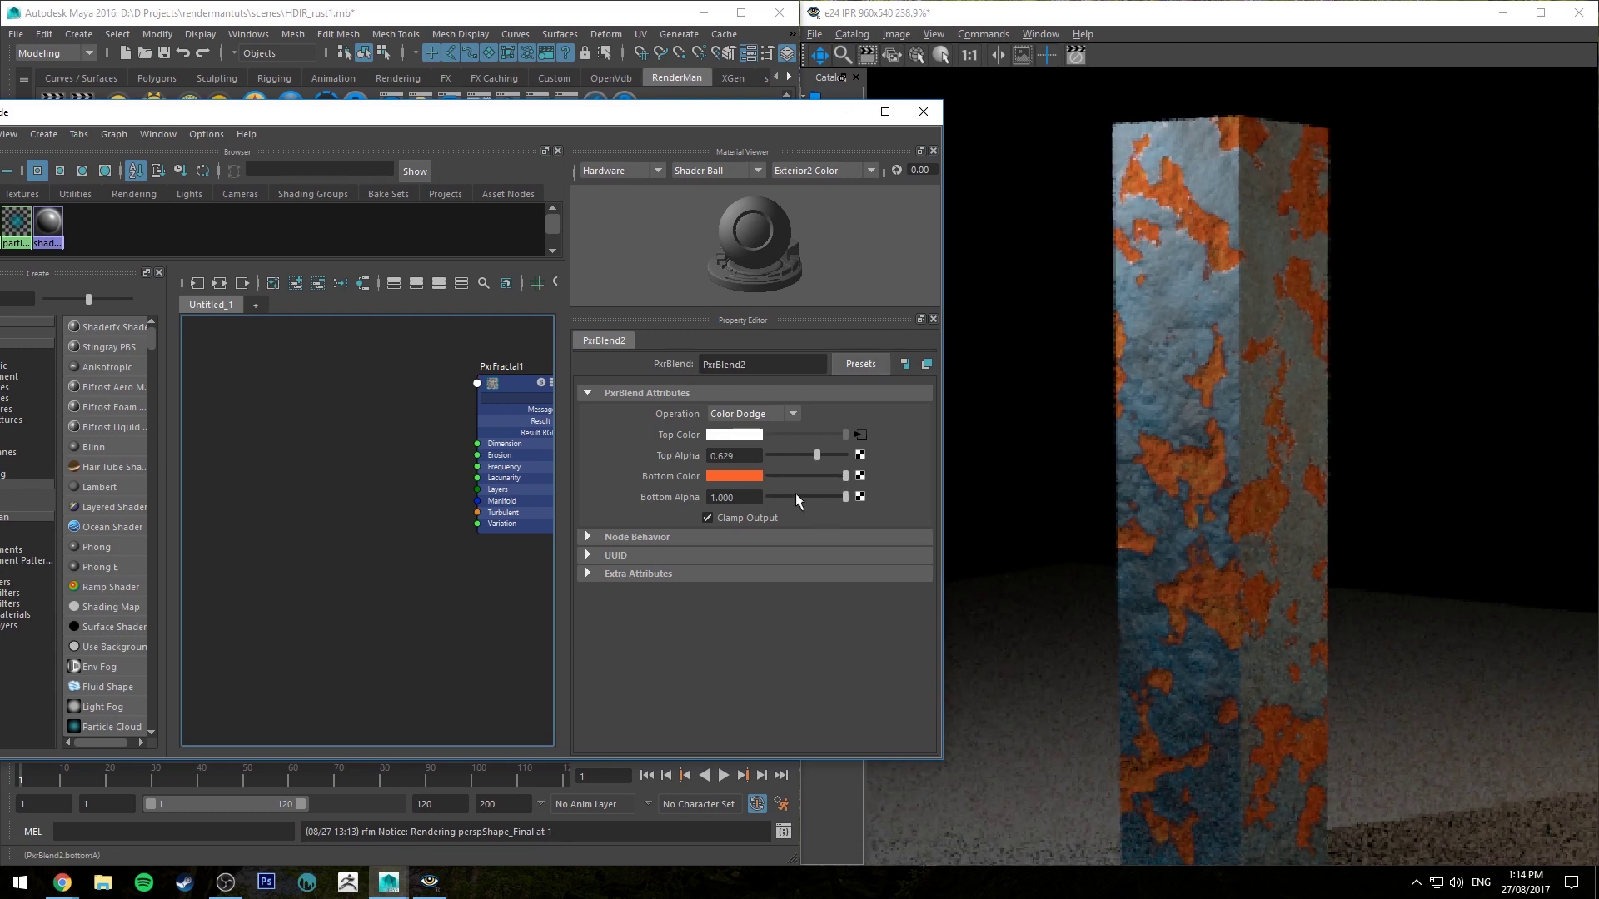
key("ctrl+z")
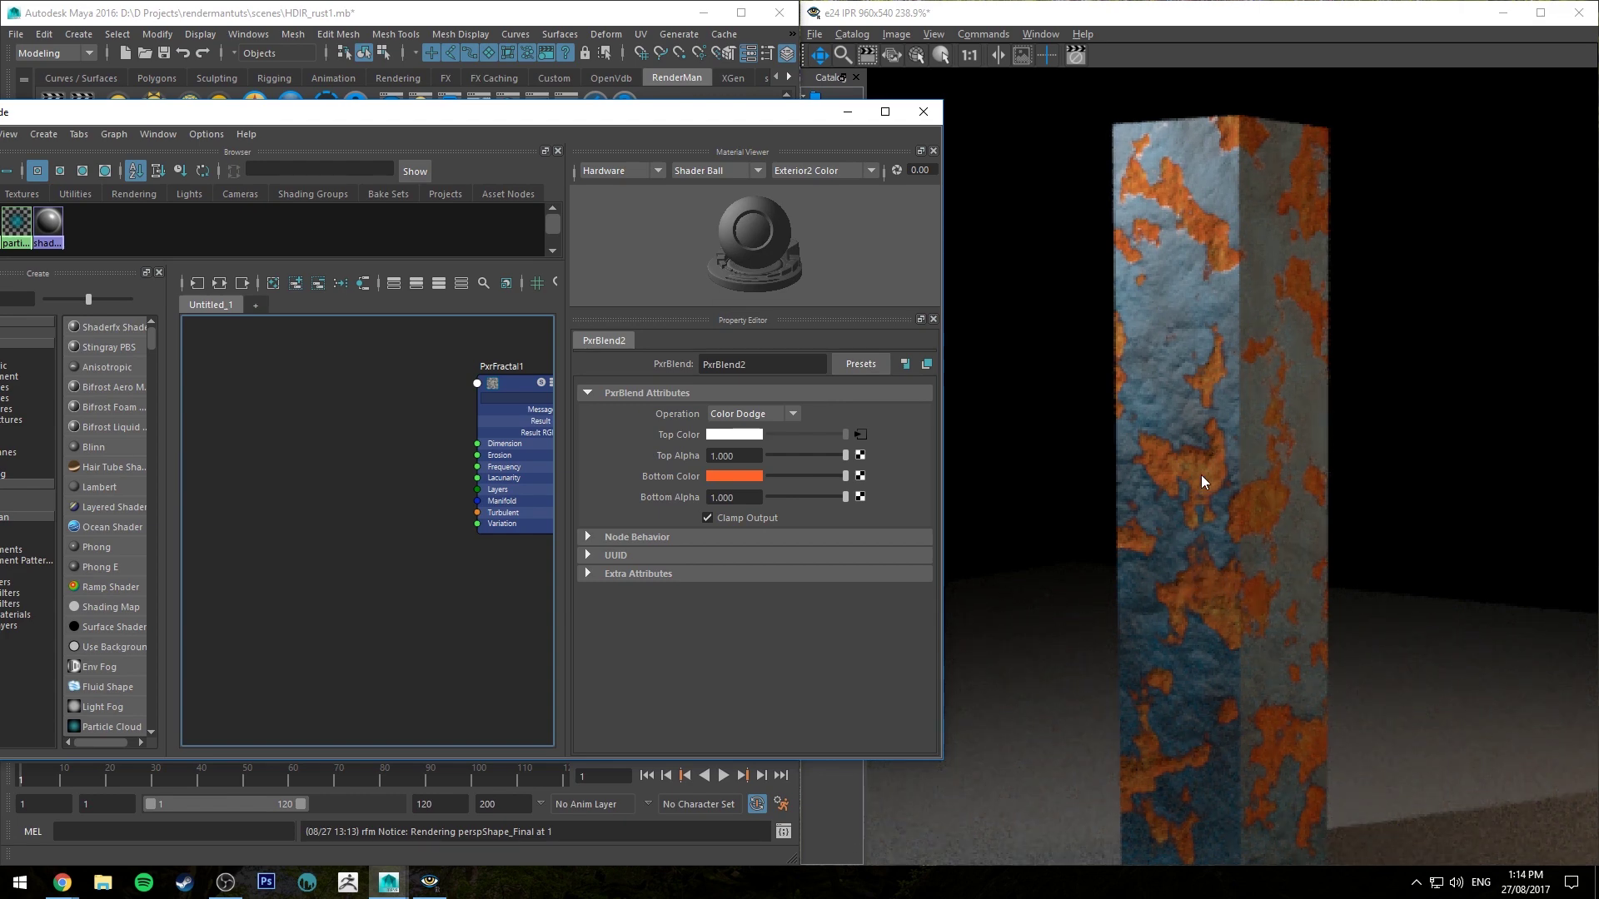
Step: Close the Hypershade and compare the close-up render with the reference photo of the rusted pillar
left_click(922, 111)
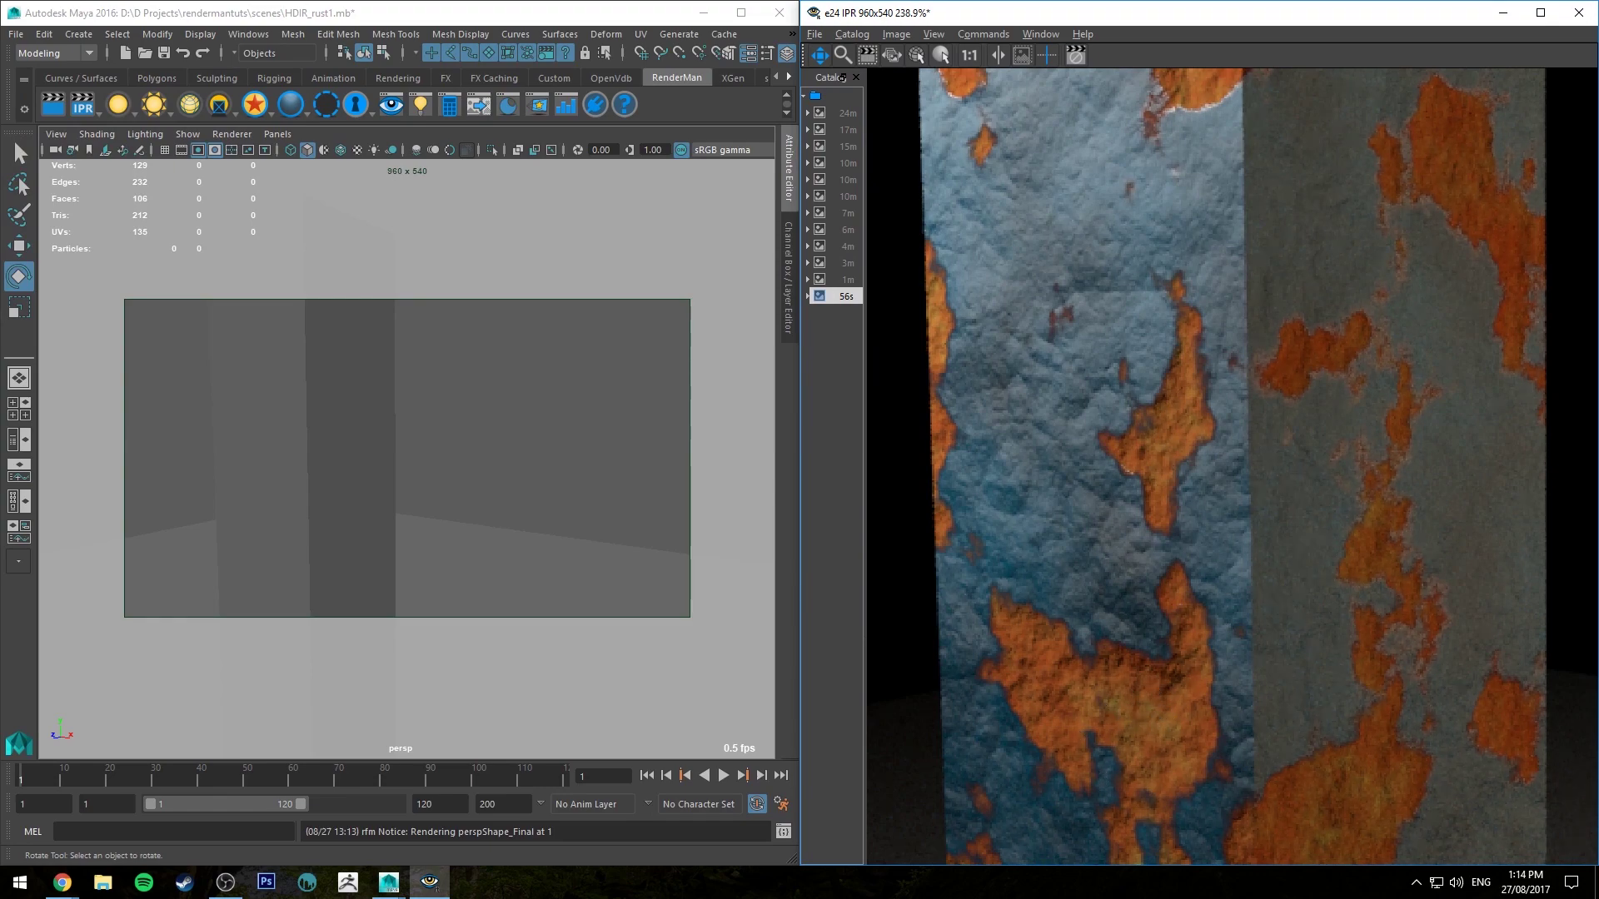
left_click_drag(1598, 125, 247, 28)
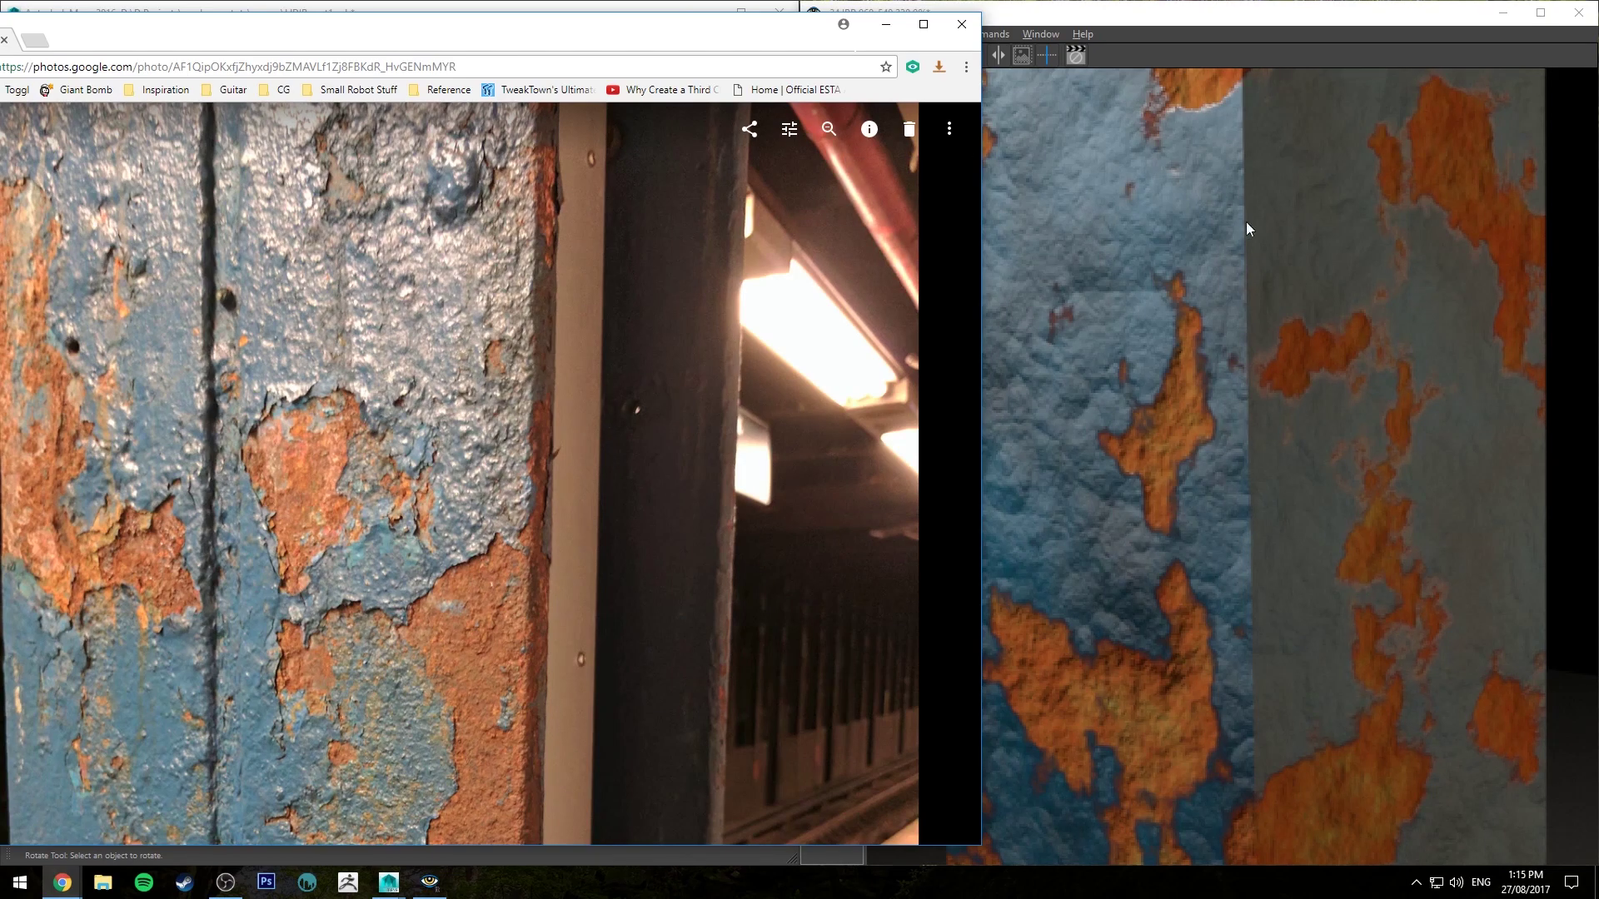
left_click_drag(392, 25, 1598, 186)
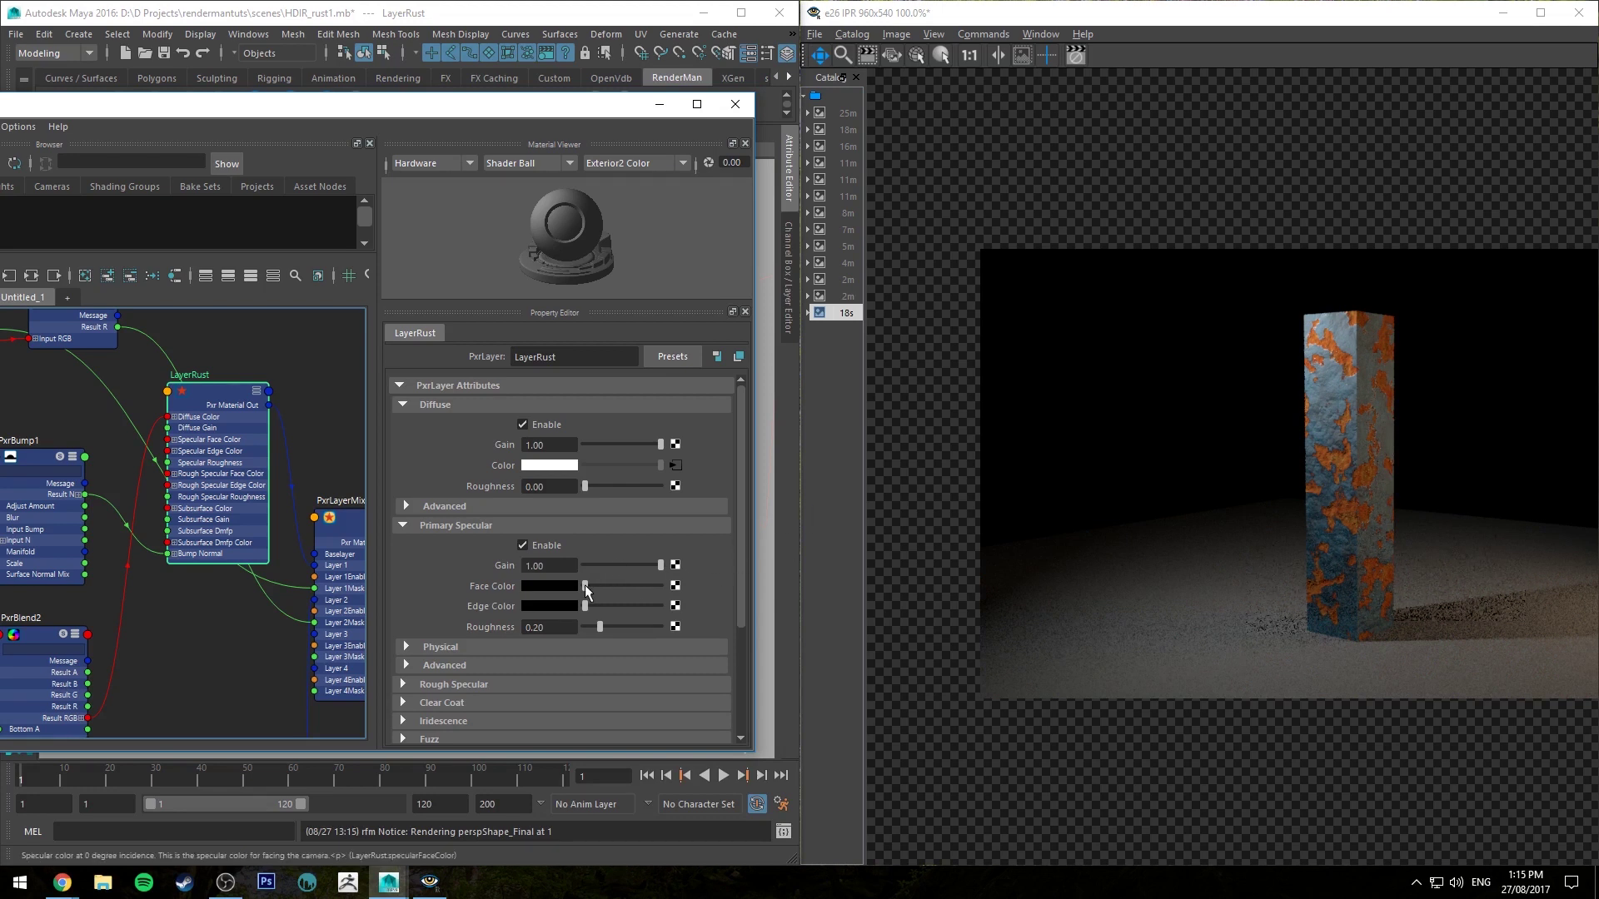
Step: Give LayerRust a dark grey primary specular Face Color and set its specular Roughness to 0.52
left_click_drag(584, 586, 587, 590)
left_click_drag(613, 626, 621, 623)
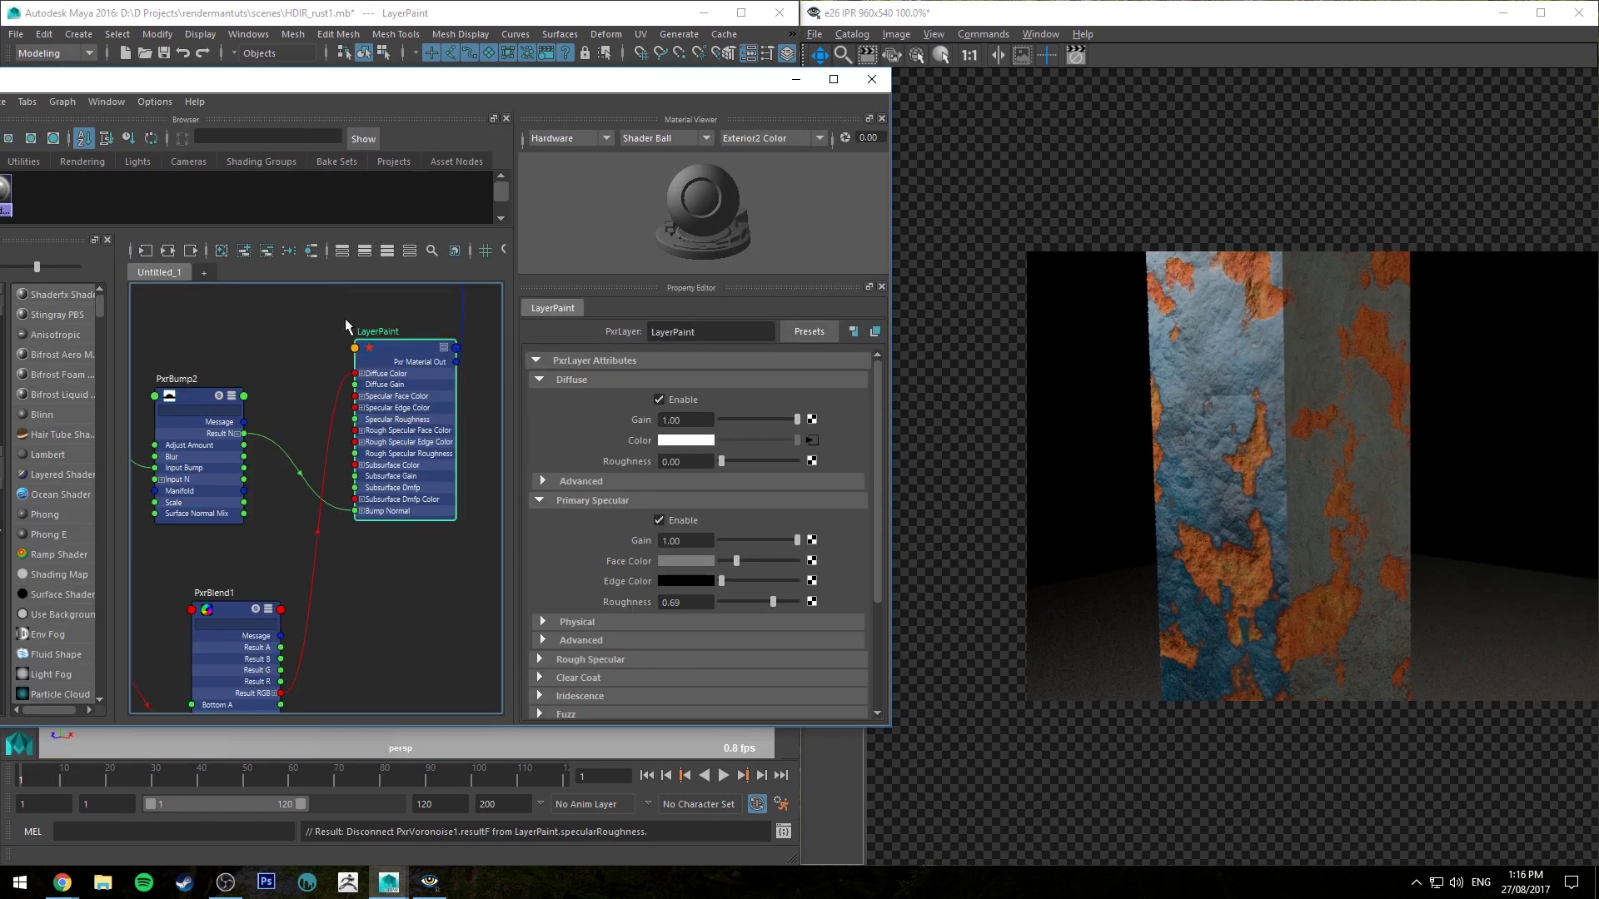
Step: Try driving LayerPaint's Specular Face Color with the Result RGB of PxrVoronoise1
middle_click_drag(344, 318, 473, 338, "alt")
middle_click_drag(370, 342, 329, 348, "alt")
scroll(338, 339, "down", 2)
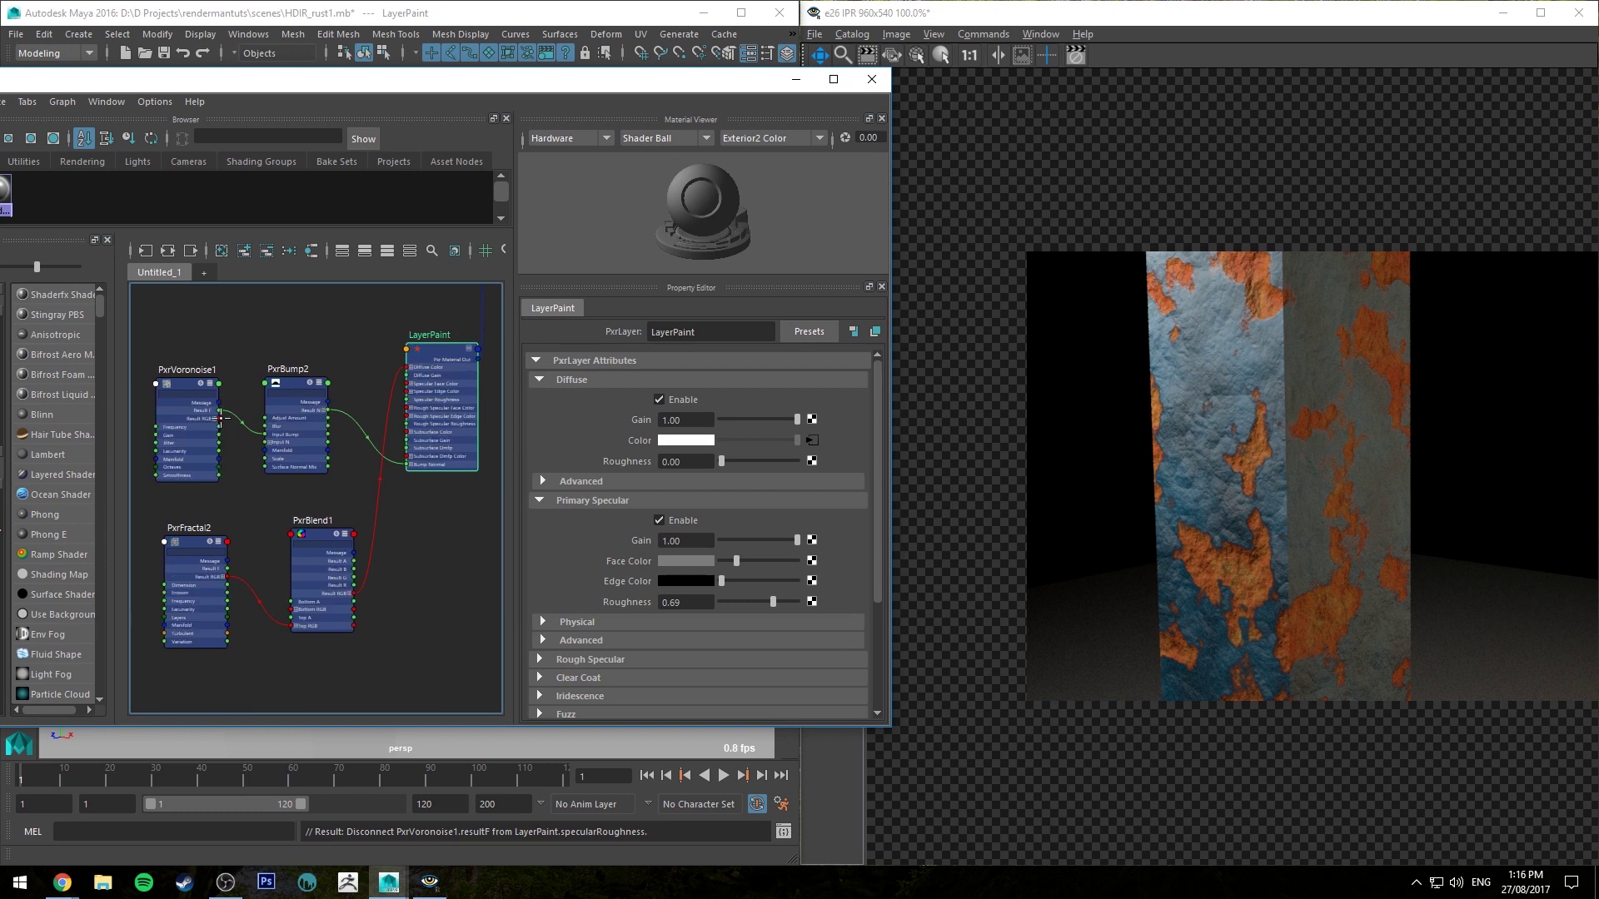
left_click_drag(218, 417, 416, 384)
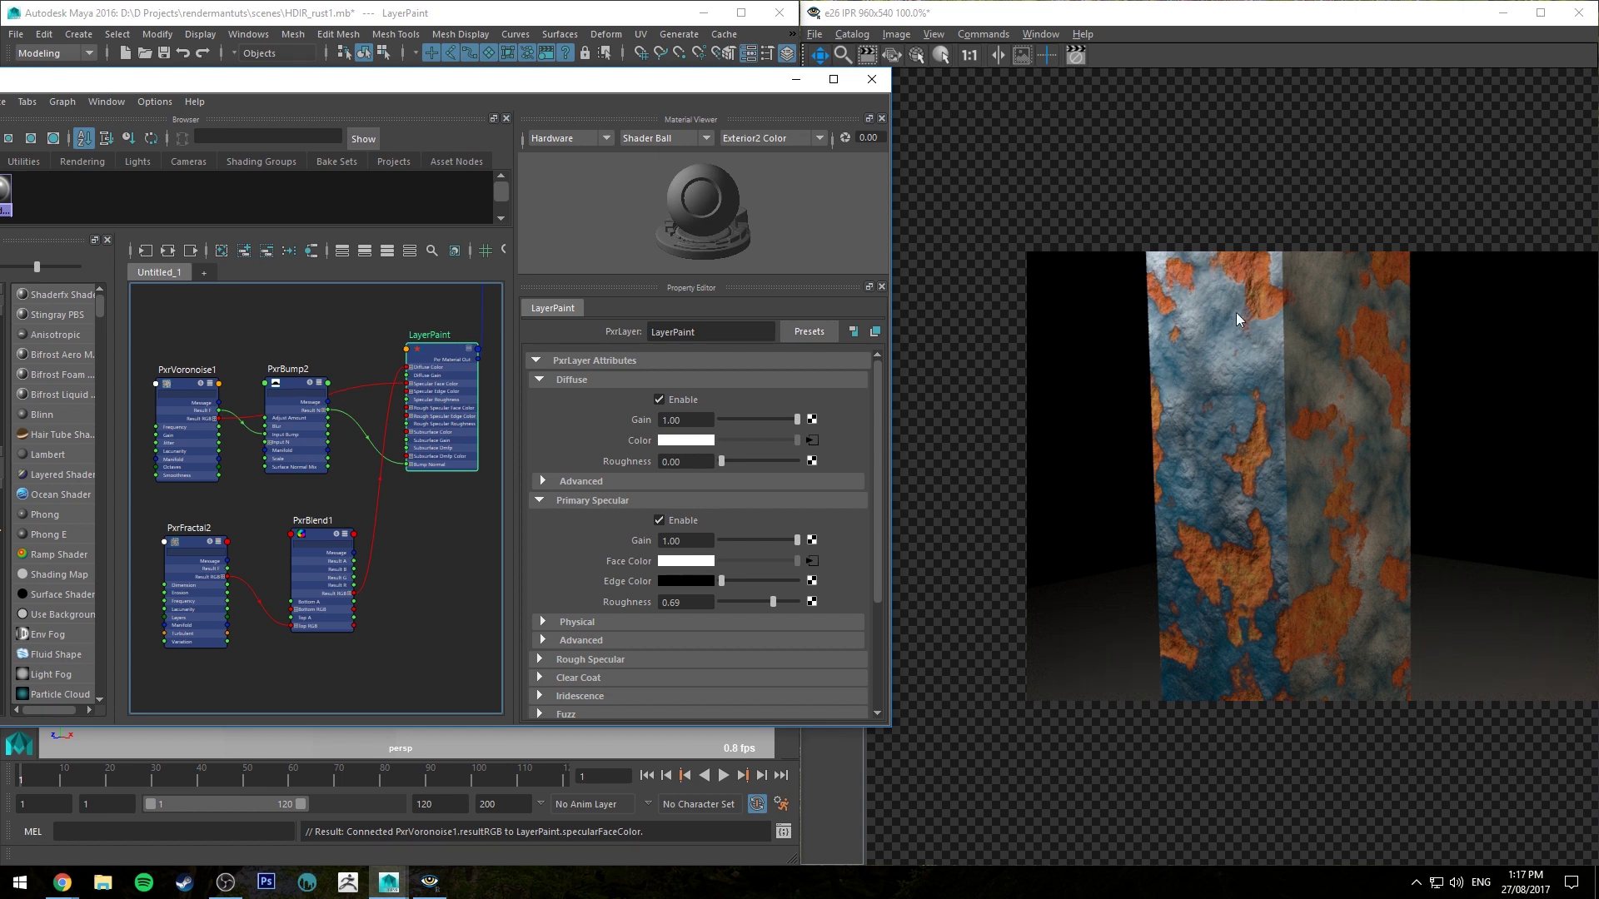
Step: Delete the connection between PxrVoronoise1 and LayerPaint's Specular Face Color
middle_click_drag(348, 320, 416, 620, "alt")
middle_click_drag(439, 538, 439, 564, "alt")
middle_click_drag(309, 443, 303, 564, "alt")
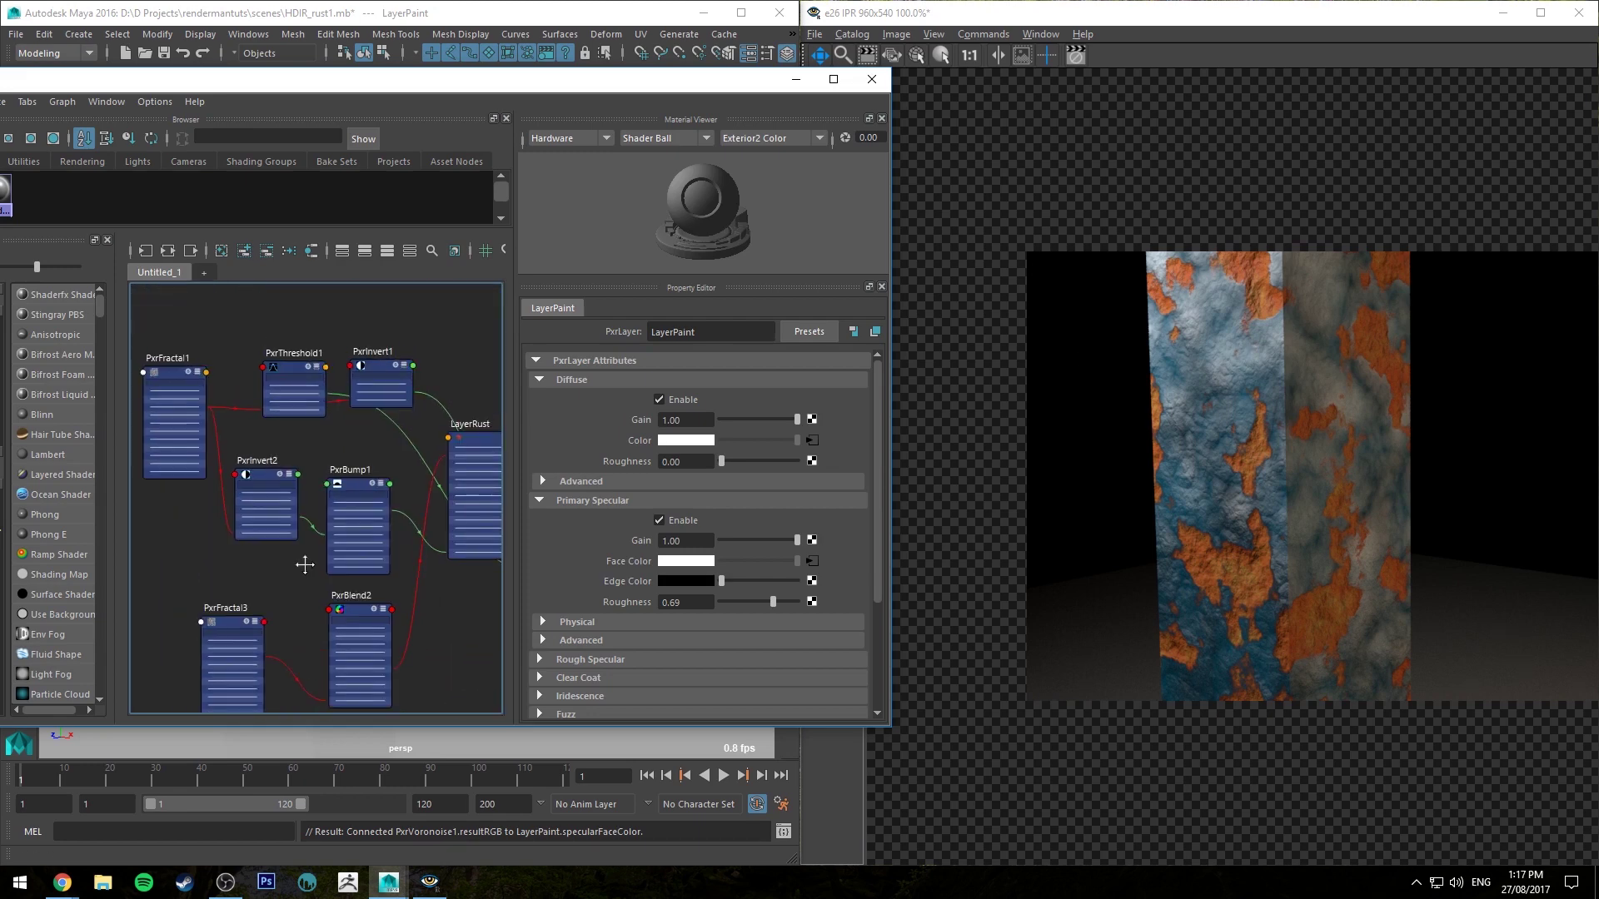
middle_click_drag(391, 510, 351, 188, "alt")
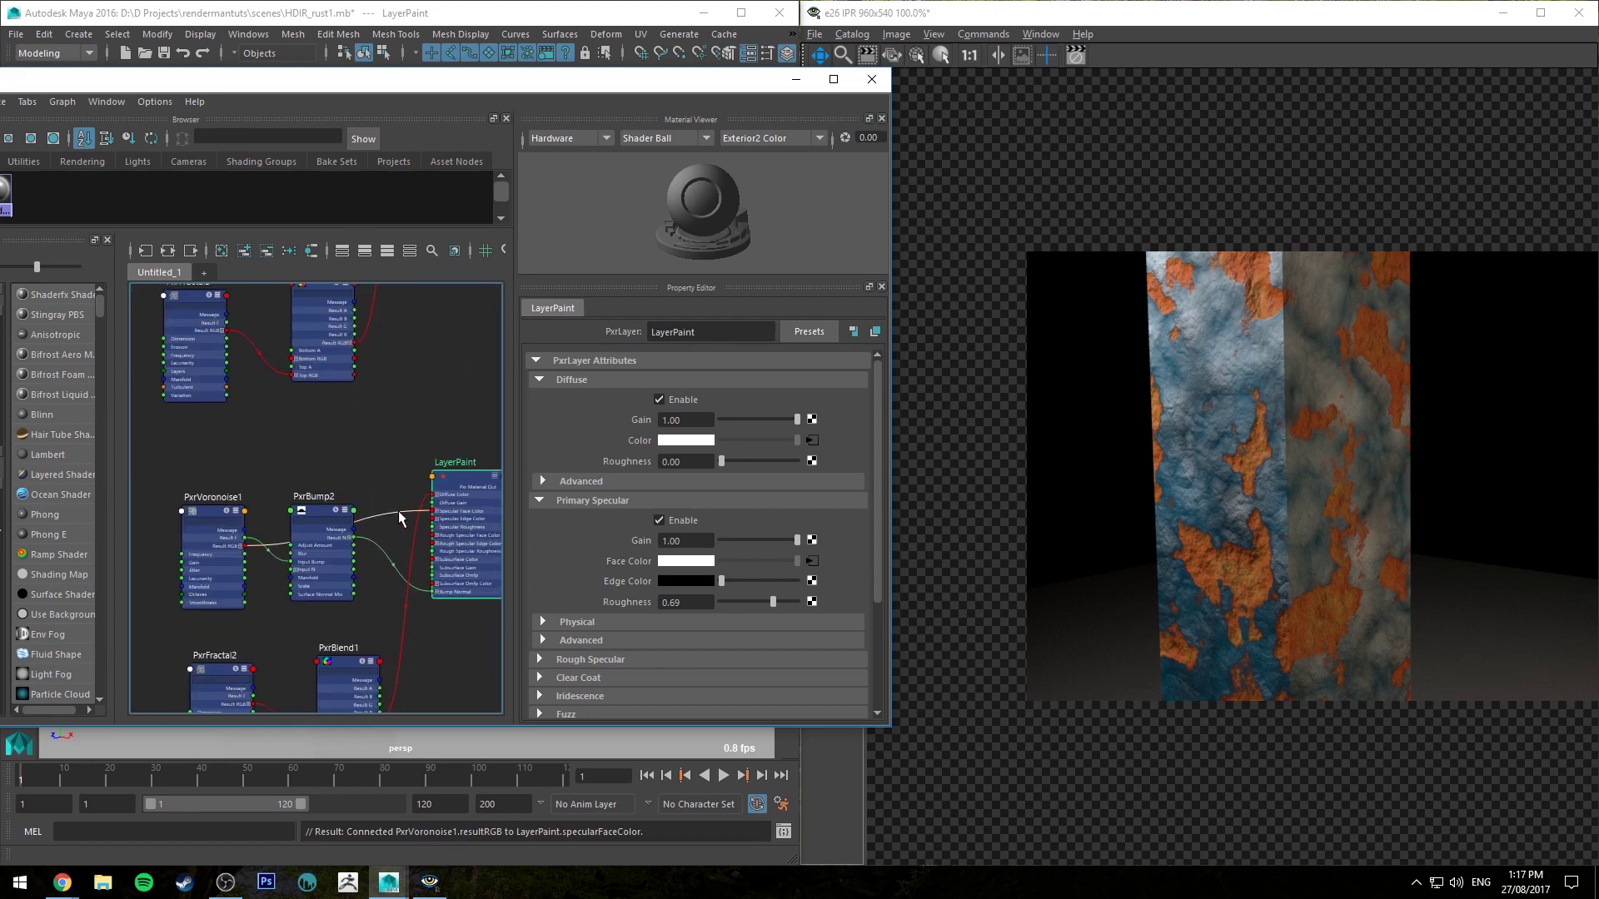
left_click(400, 511)
key("Delete")
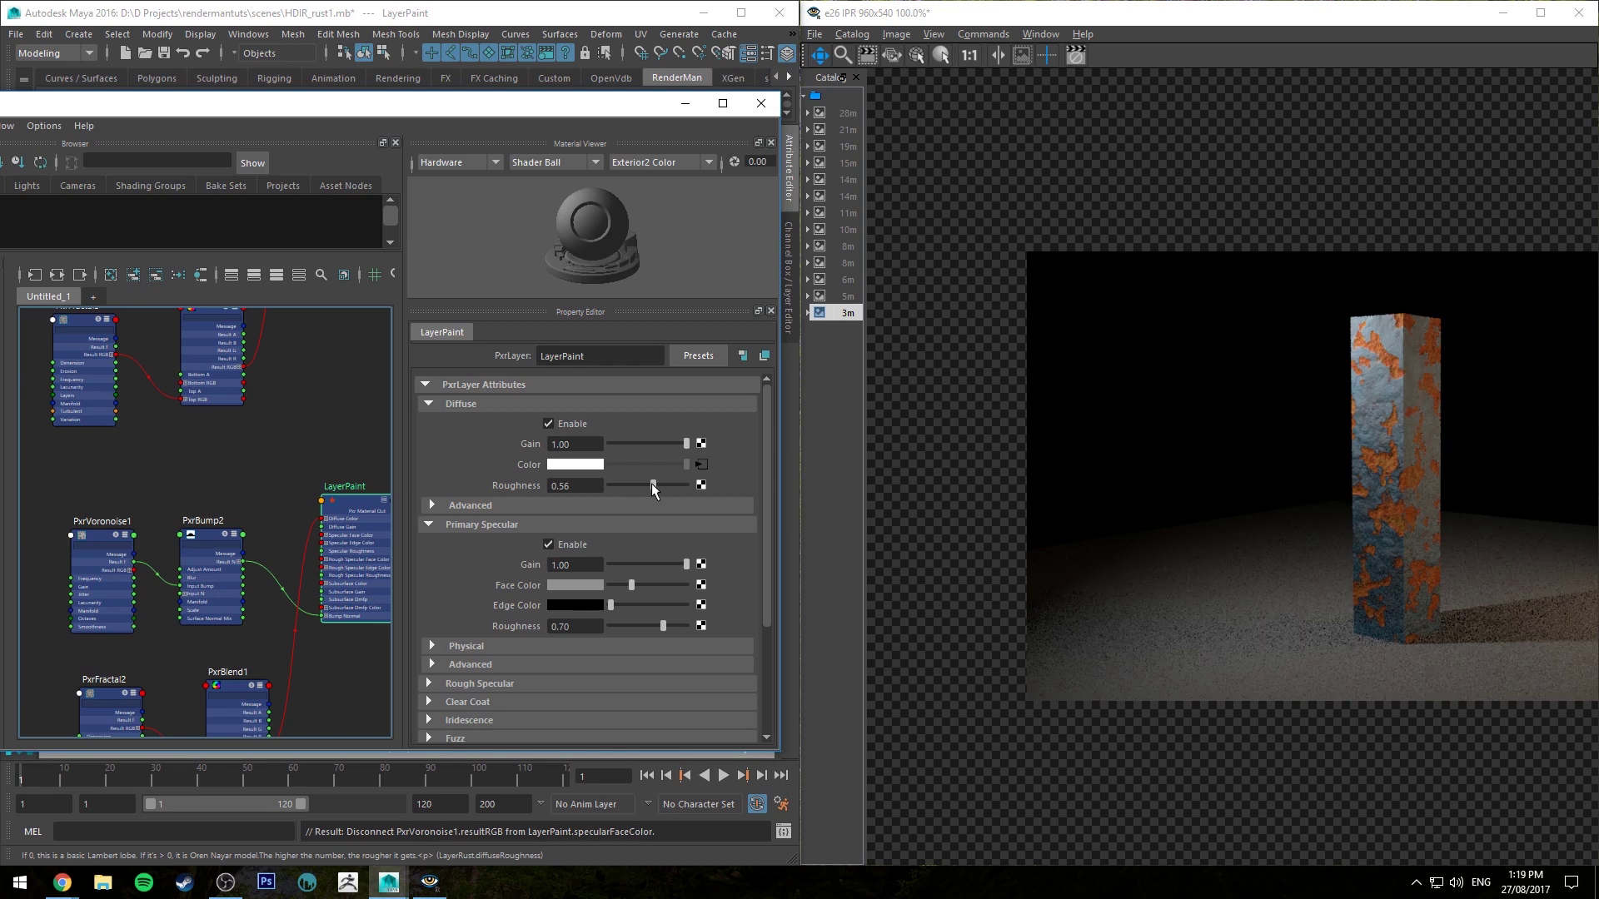
Step: Adjust LayerPaint's Diffuse Roughness and set LayerRust's Diffuse Roughness to 0.43
left_click_drag(654, 489, 699, 489)
left_click_drag(648, 486, 596, 475)
middle_click_drag(352, 402, 252, 680, "alt")
left_click(244, 426)
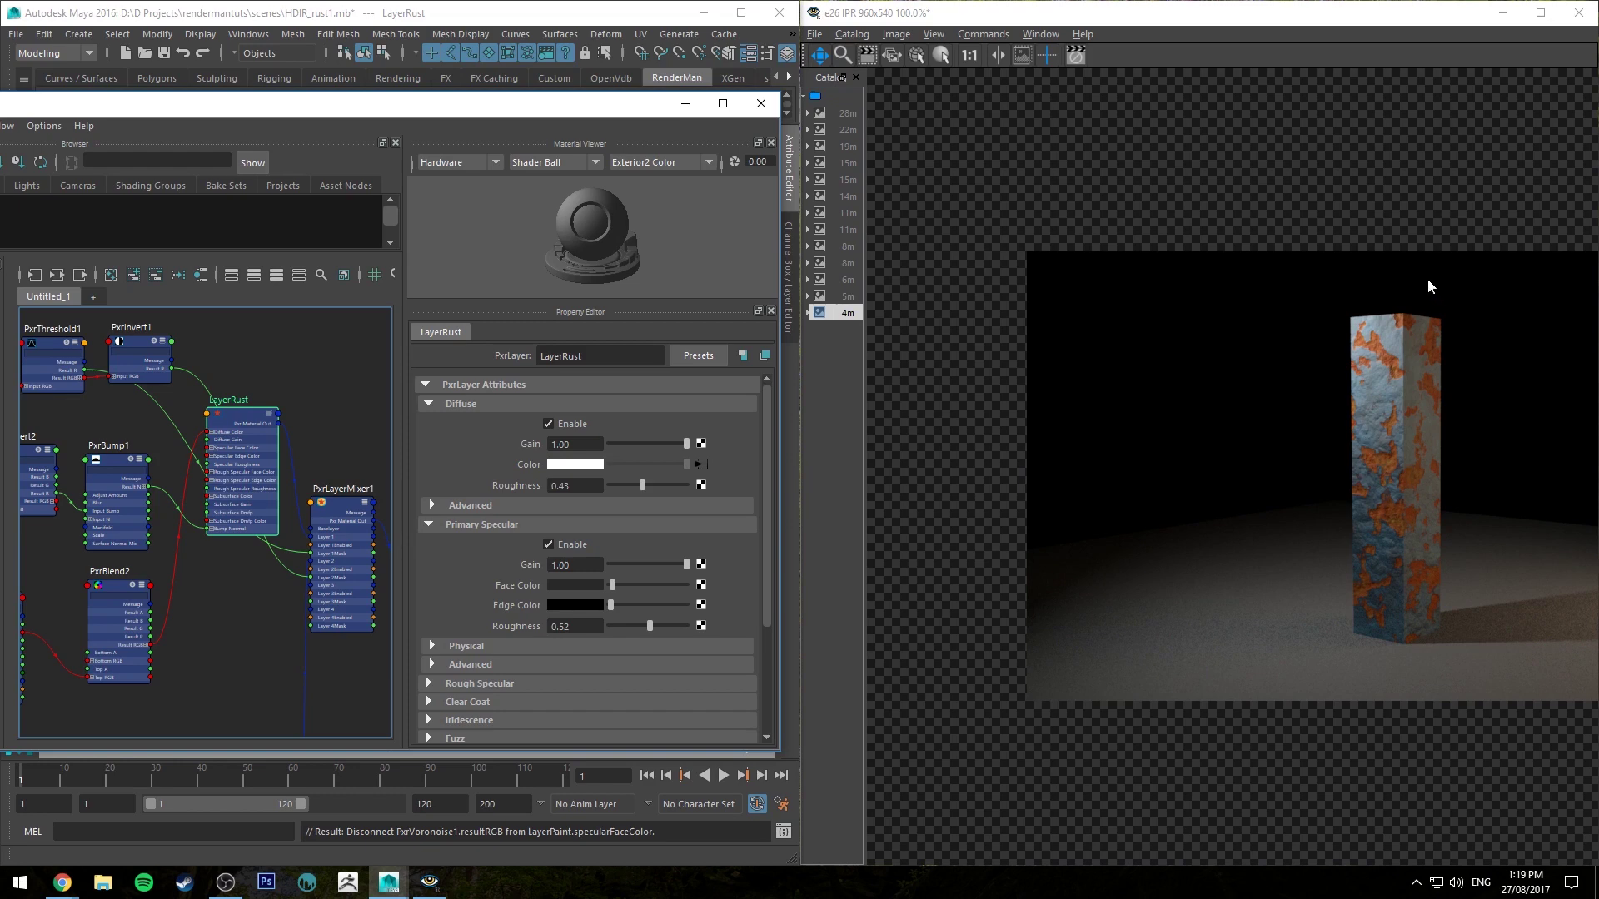
Step: Render the pillar from the close-up view and compare it with the reference photo in Chrome
left_click(761, 103)
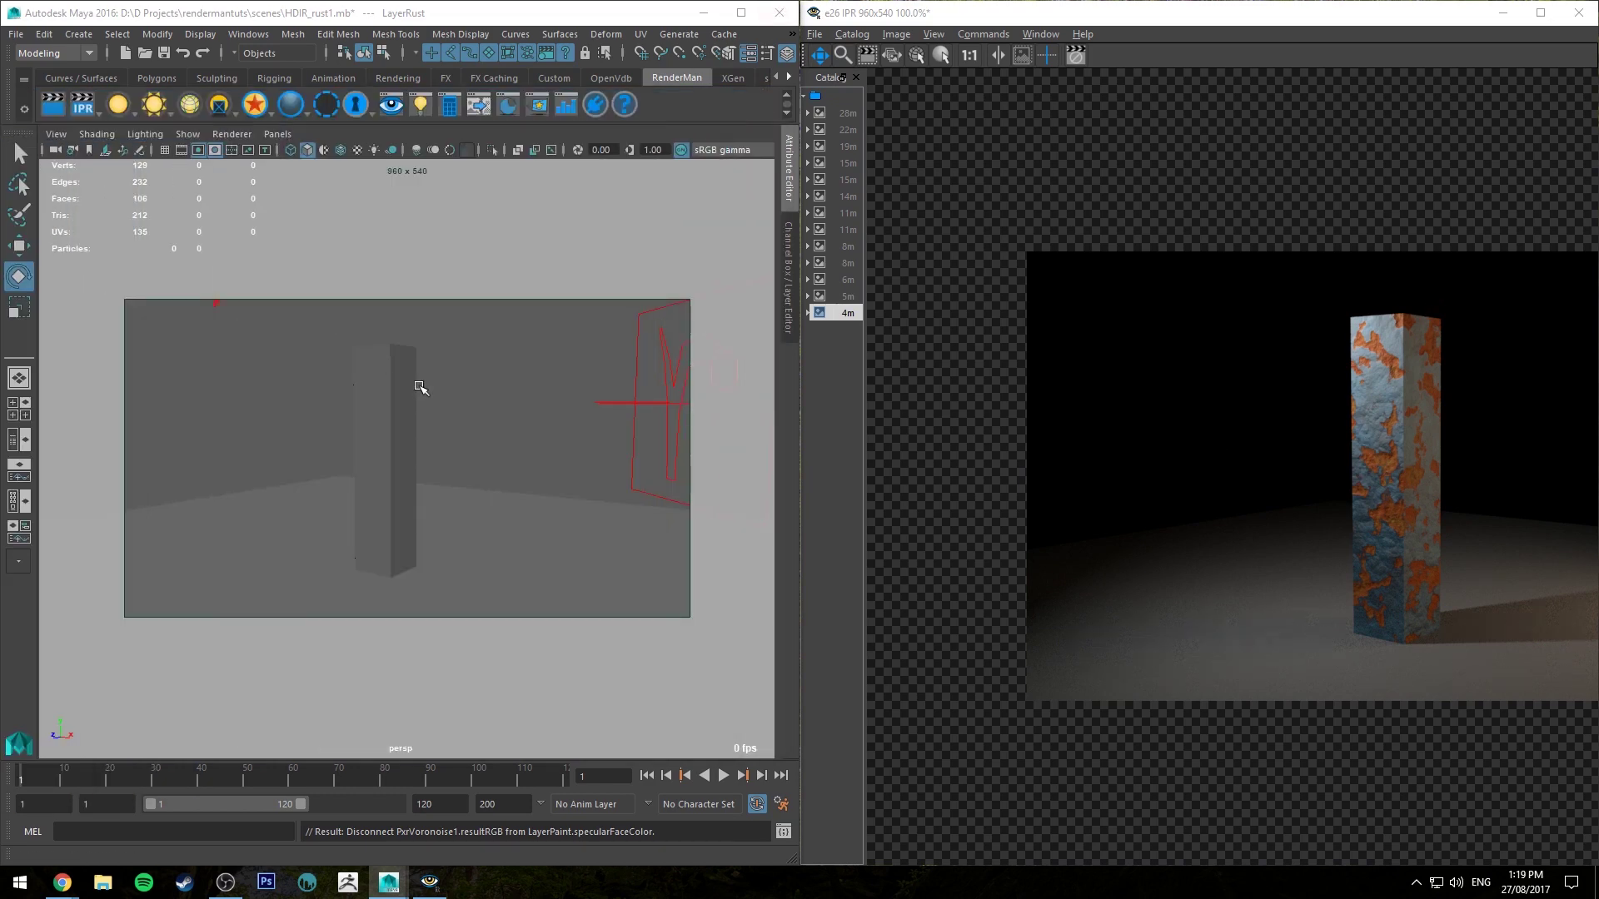
left_click(56, 134)
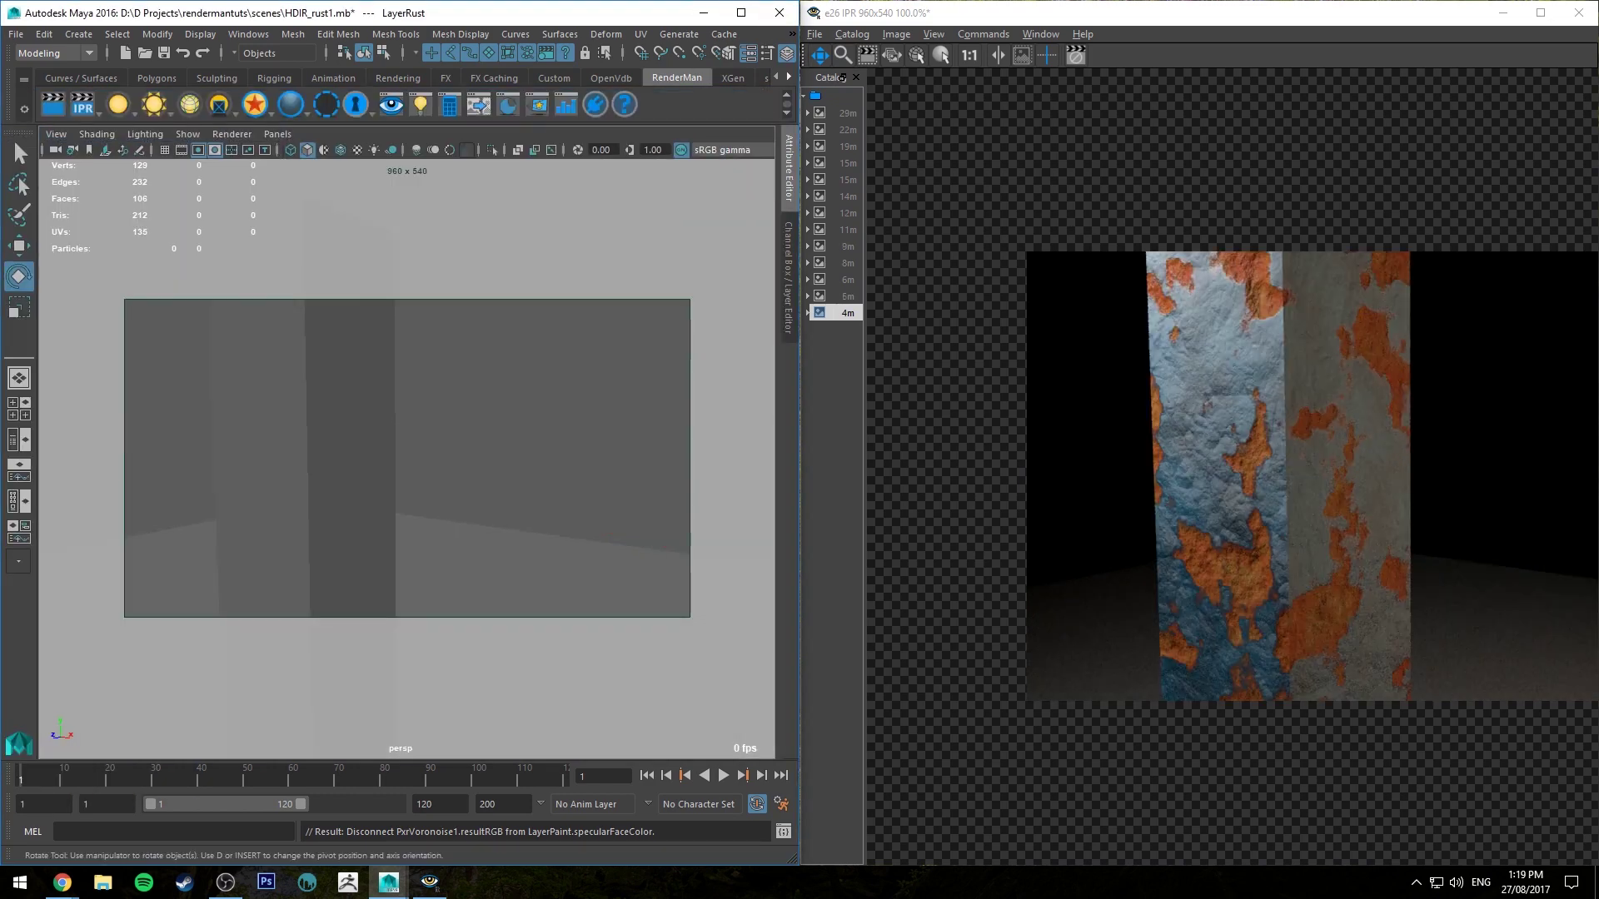
left_click(62, 883)
left_click_drag(668, 321, 195, 32)
scroll(320, 433, "down", 5)
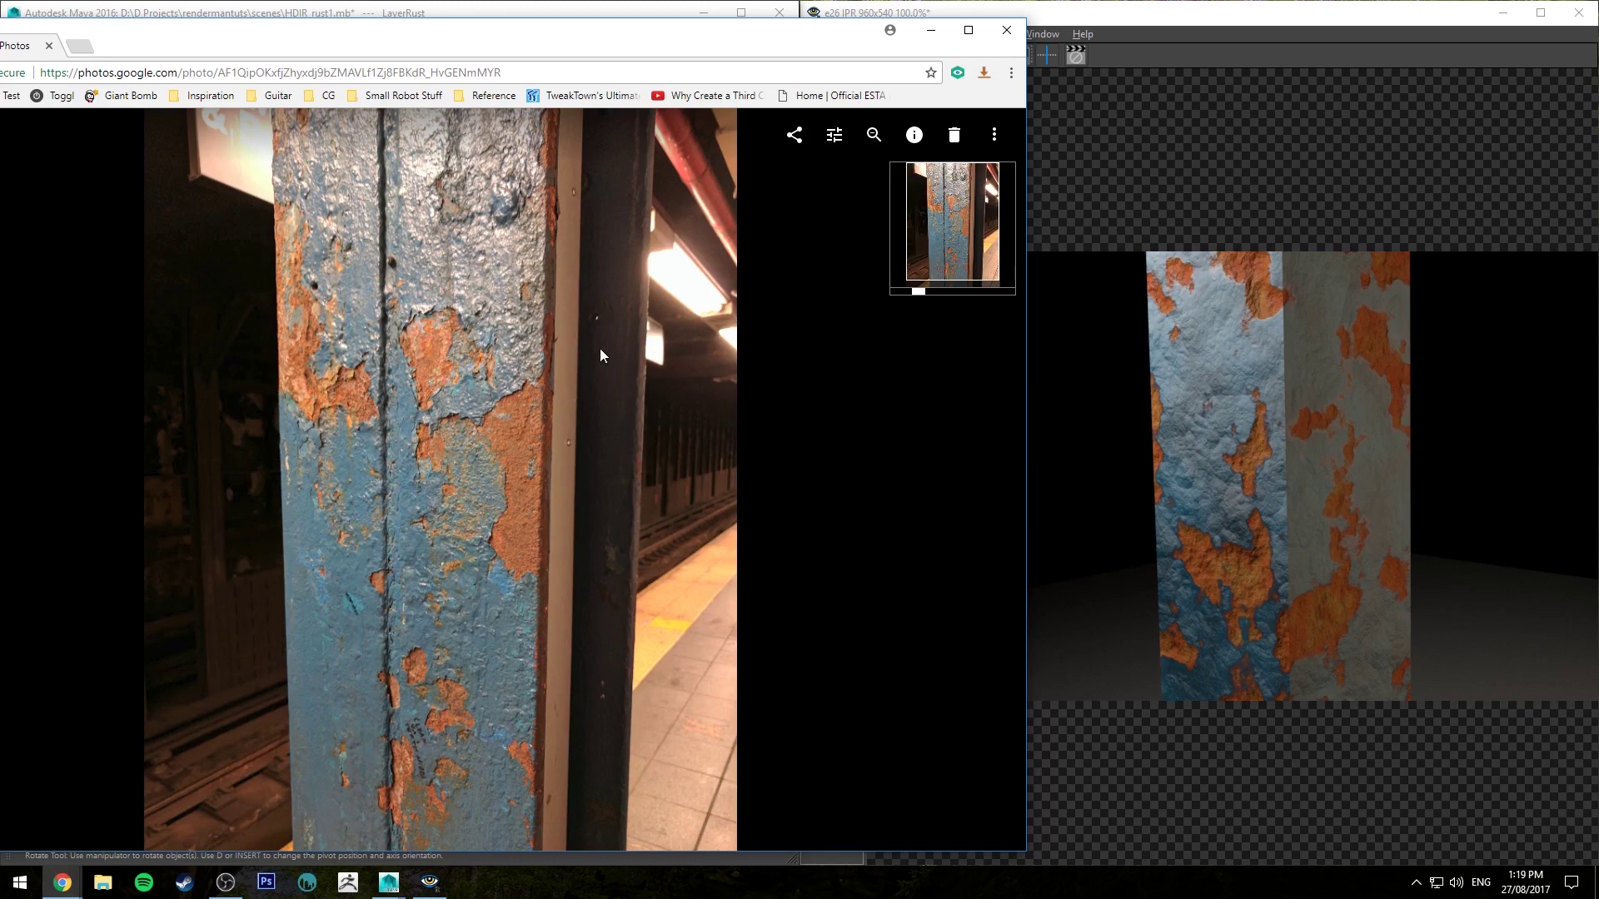
left_click_drag(575, 33, 0, 38)
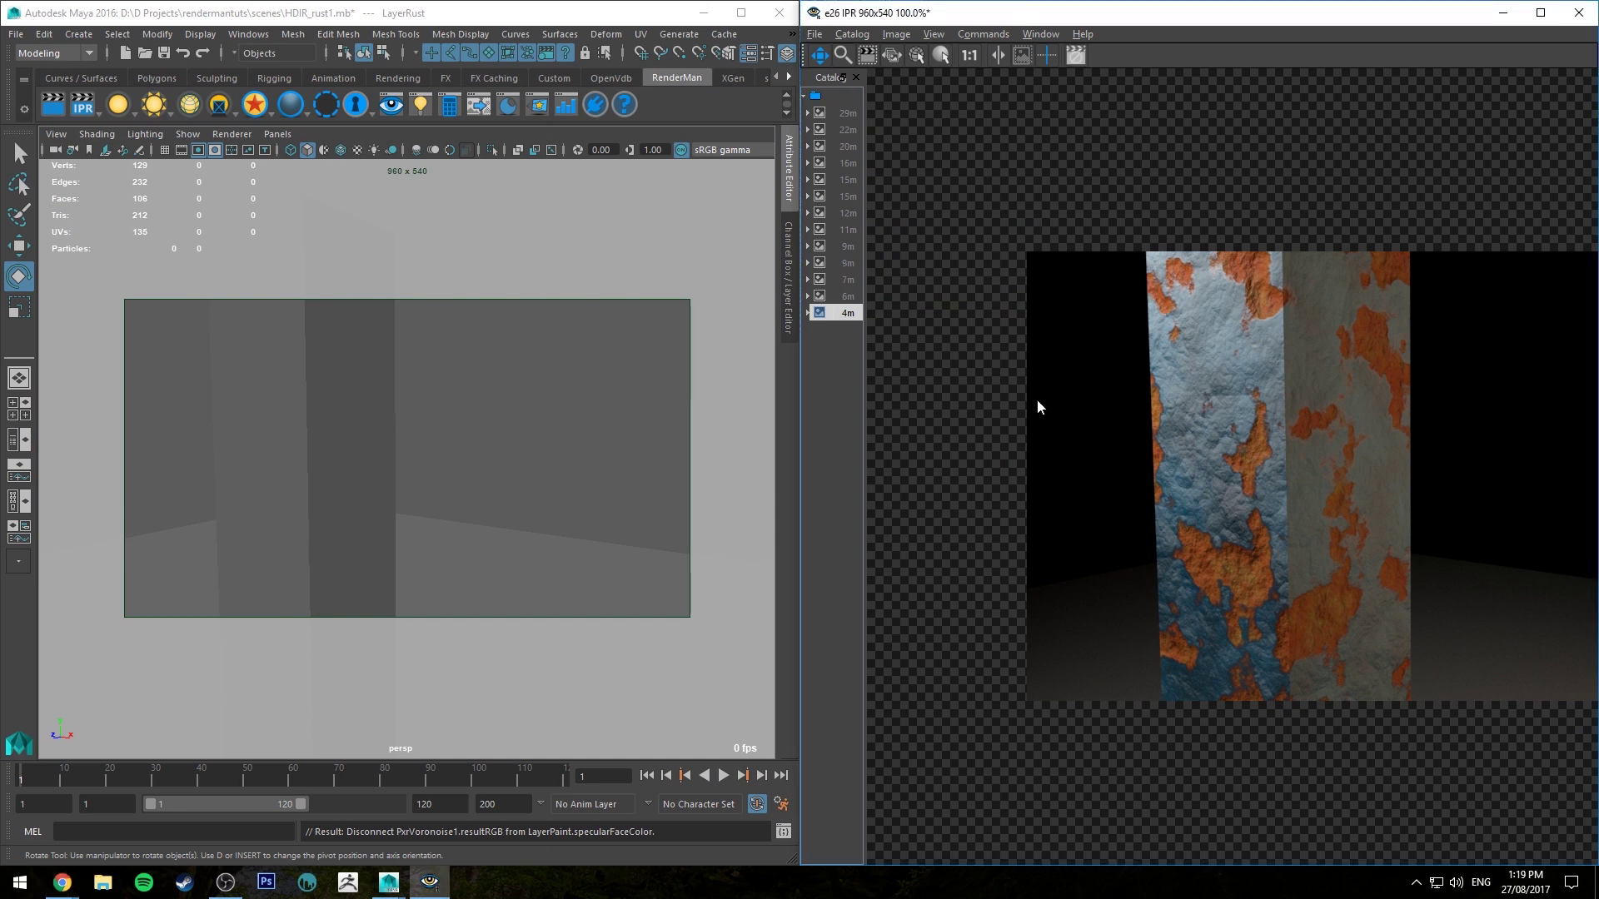
Step: Restore the viewport framing that shows the whole pillar and stop the IPR render
left_click(57, 133)
left_click(150, 331)
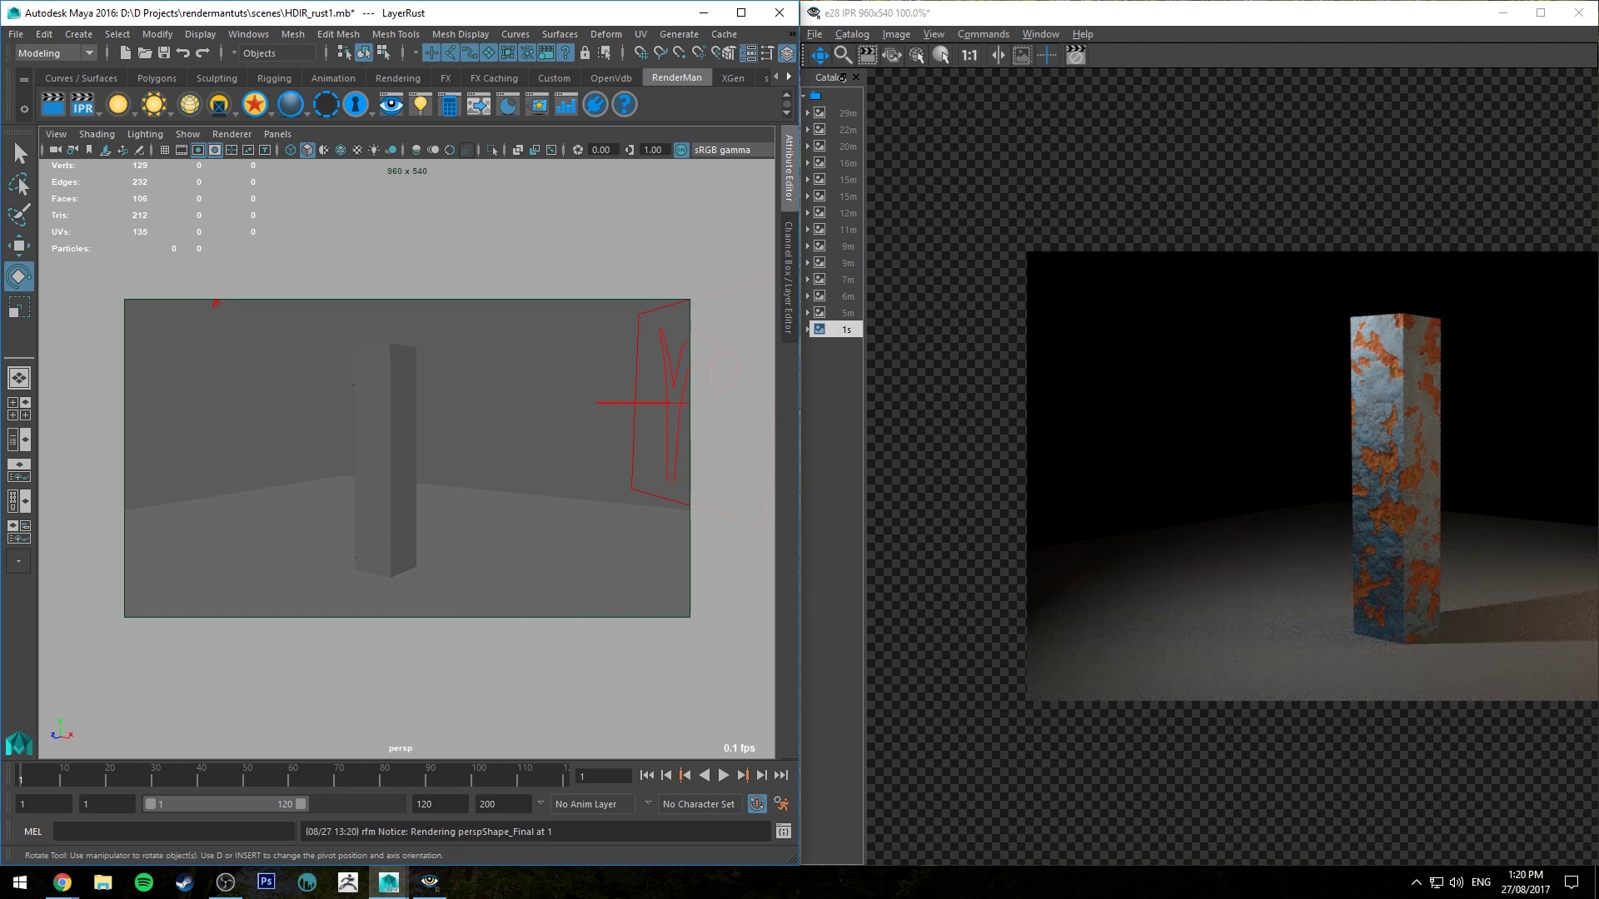
left_click(1074, 56)
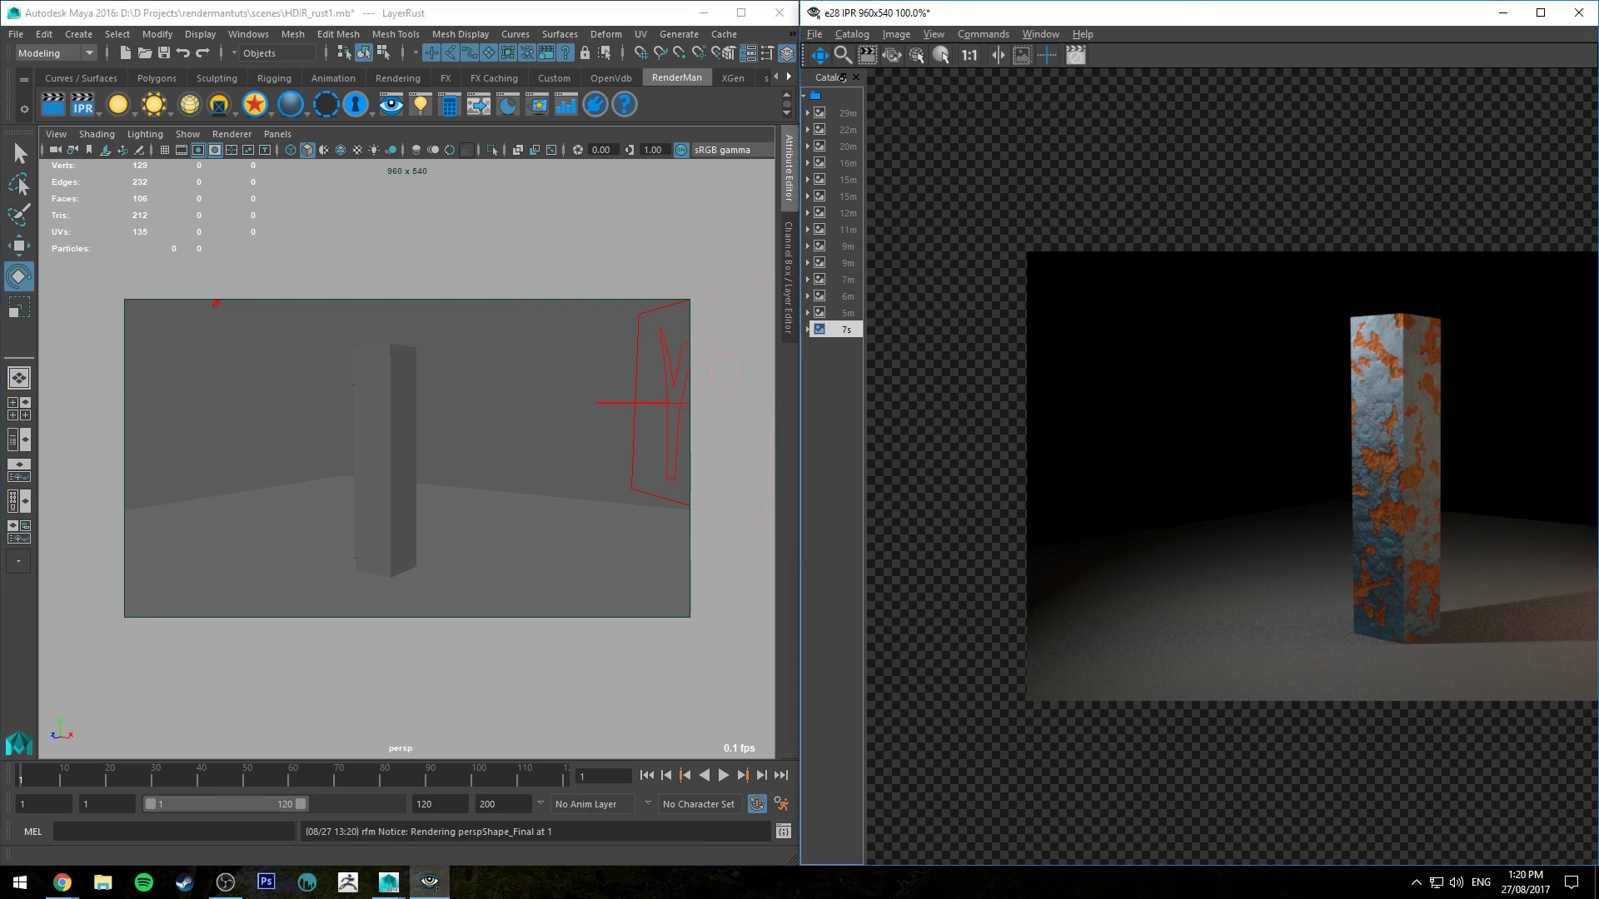
Step: Return to the Hypershade, review the rust branch's PxrBump1 and disable the paint branch's PxrBump2
key("alt+Tab")
middle_click_drag(603, 321, 993, 378, "alt")
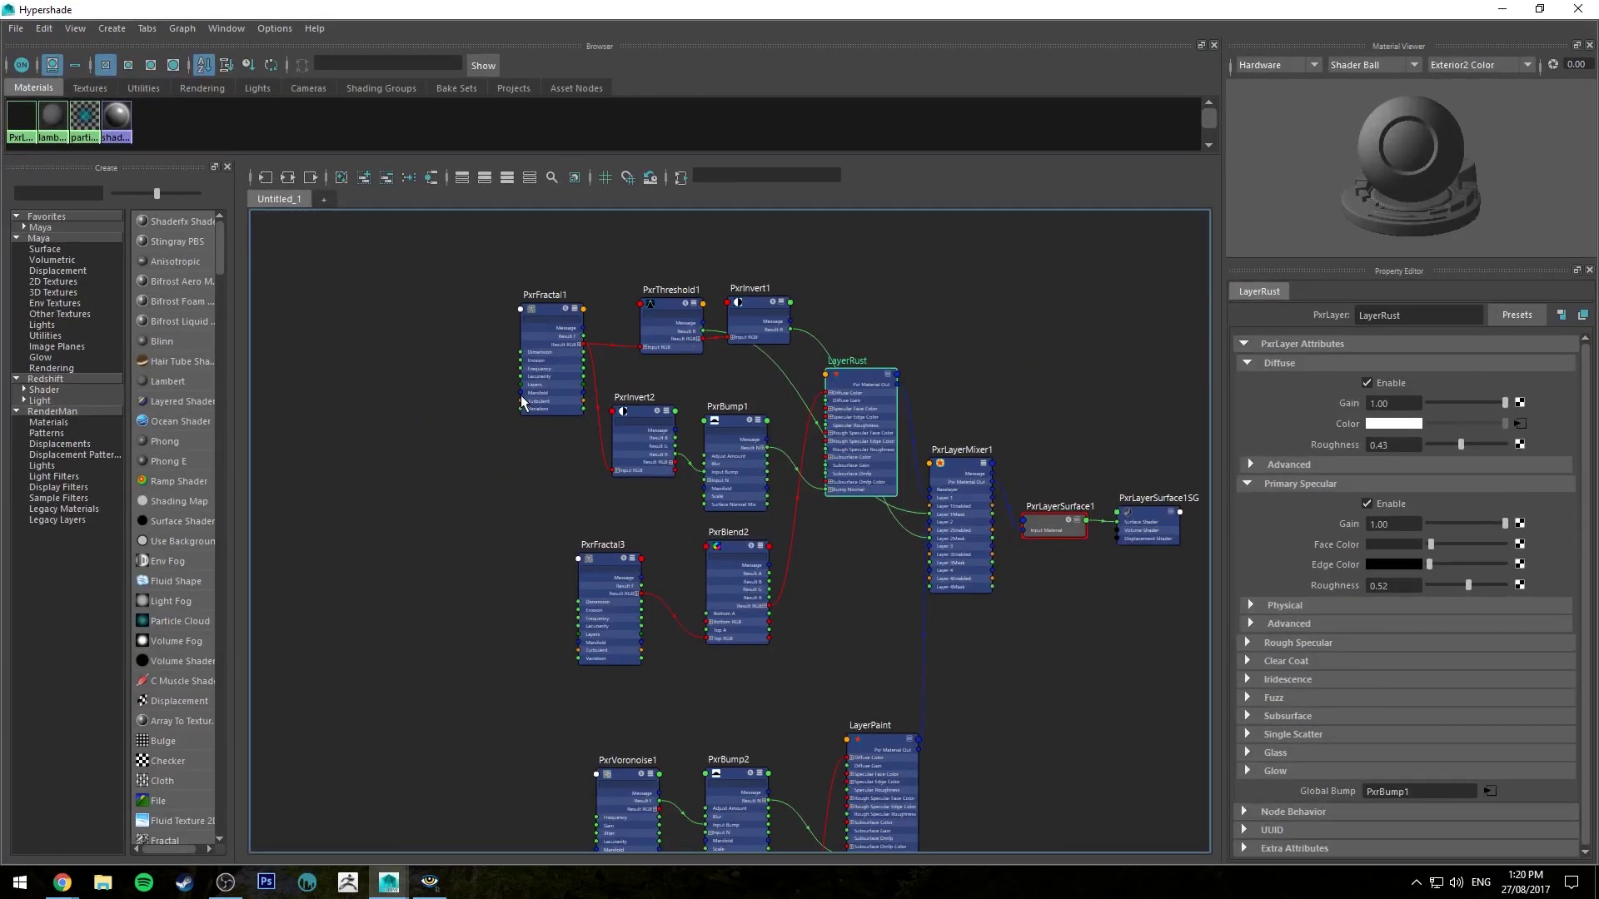
middle_click_drag(515, 455, 491, 407, "alt")
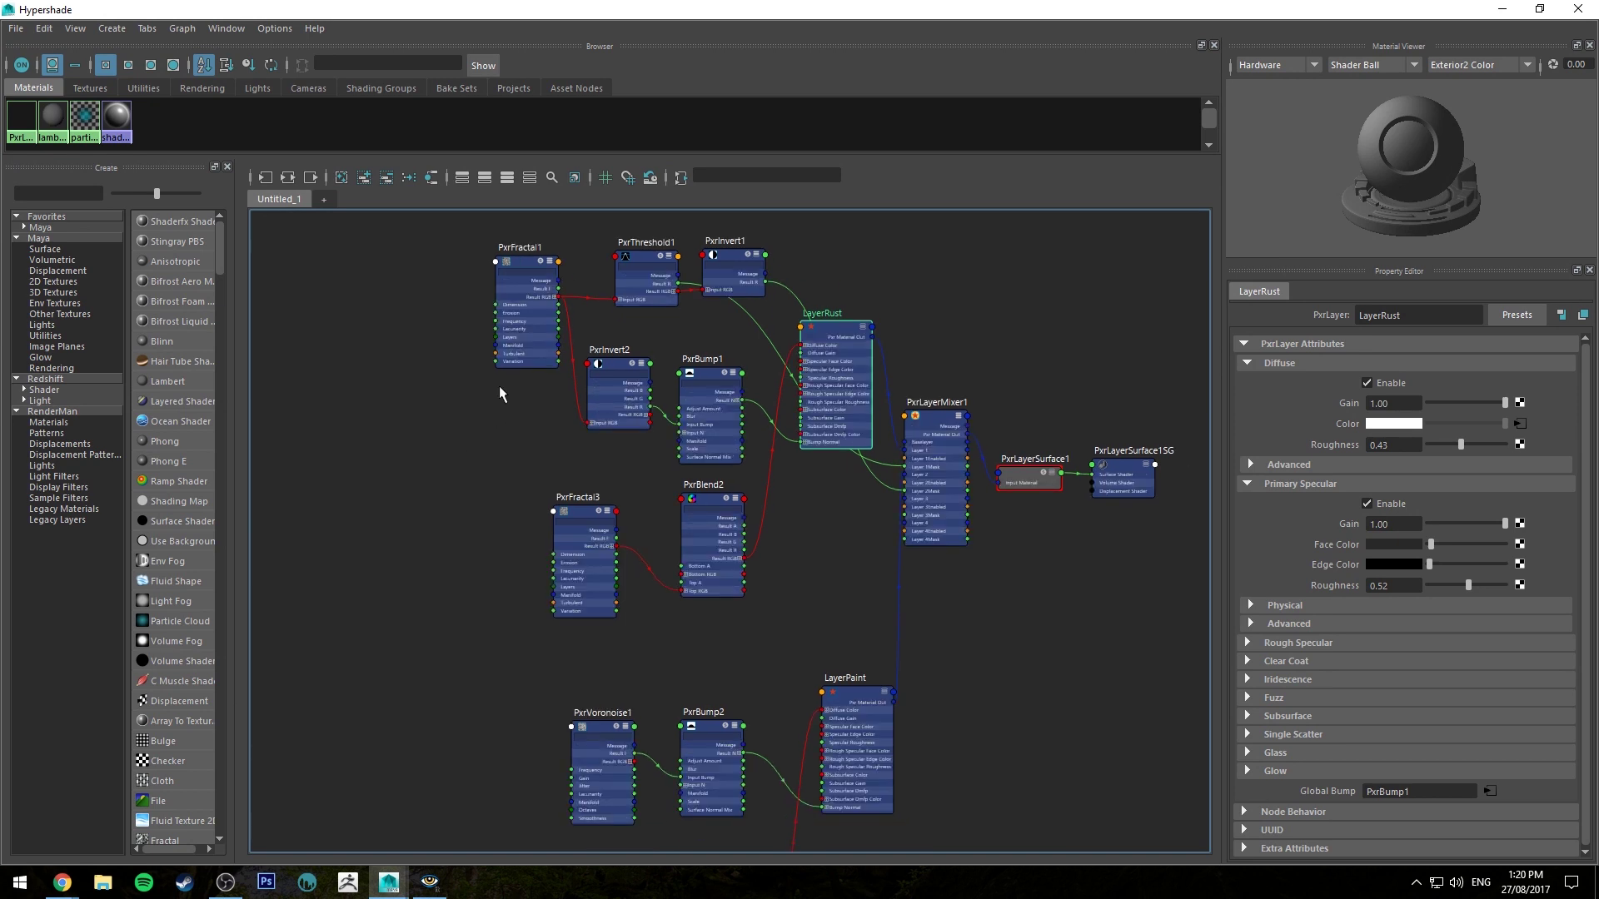
middle_click_drag(553, 510, 463, 626, "alt")
left_click(673, 441)
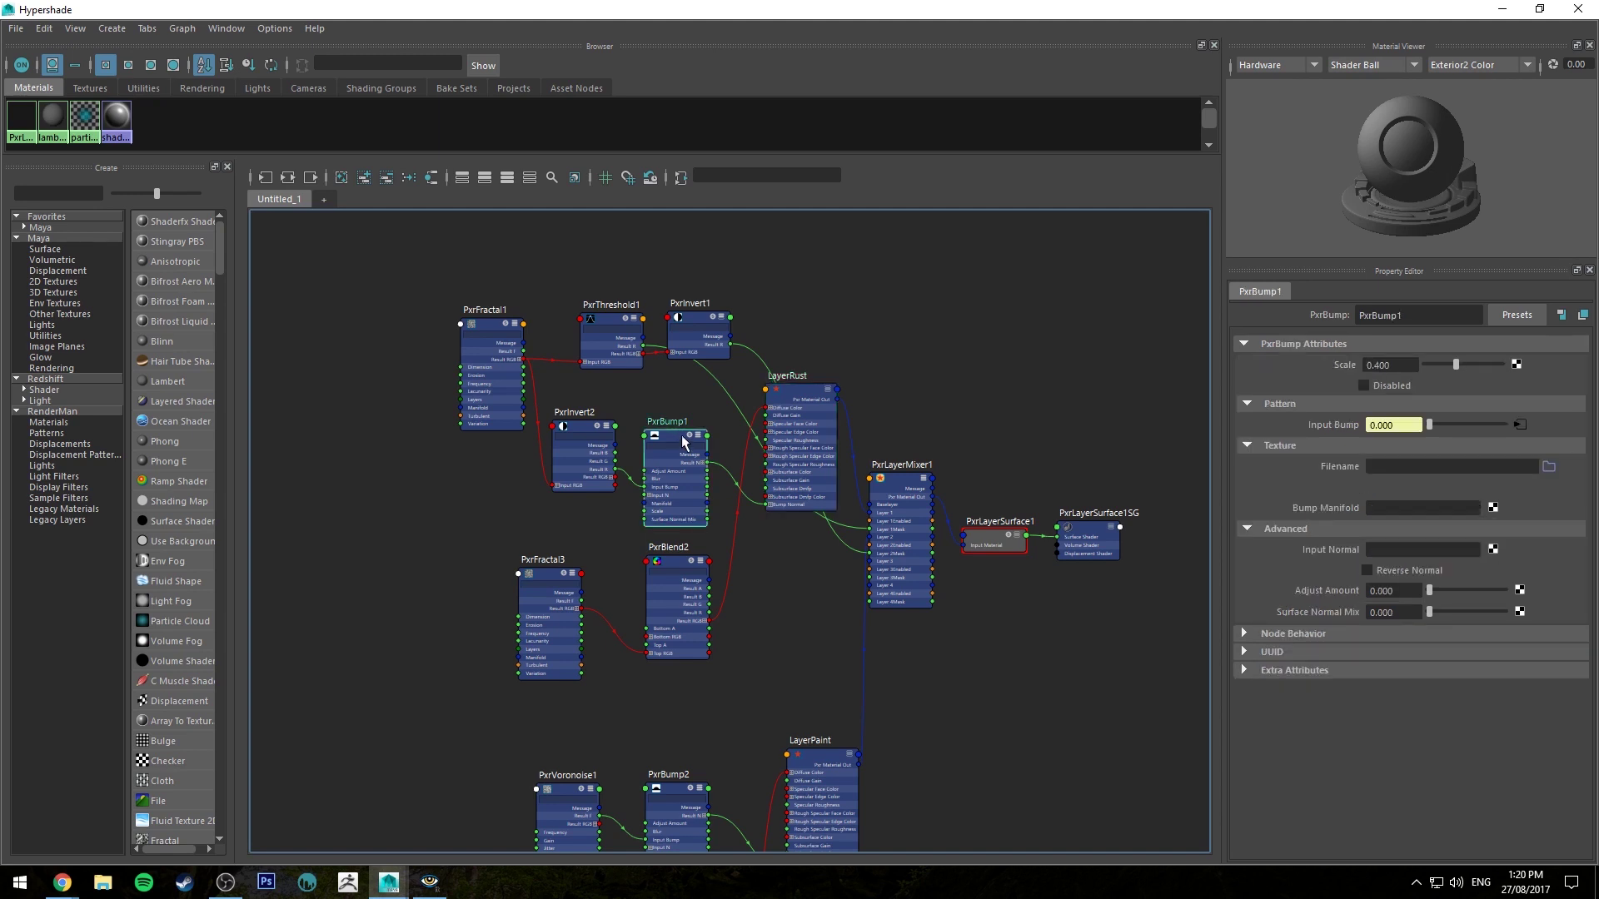
middle_click_drag(802, 672, 777, 527, "alt")
left_click(650, 641)
middle_click_drag(658, 640, 639, 748, "alt")
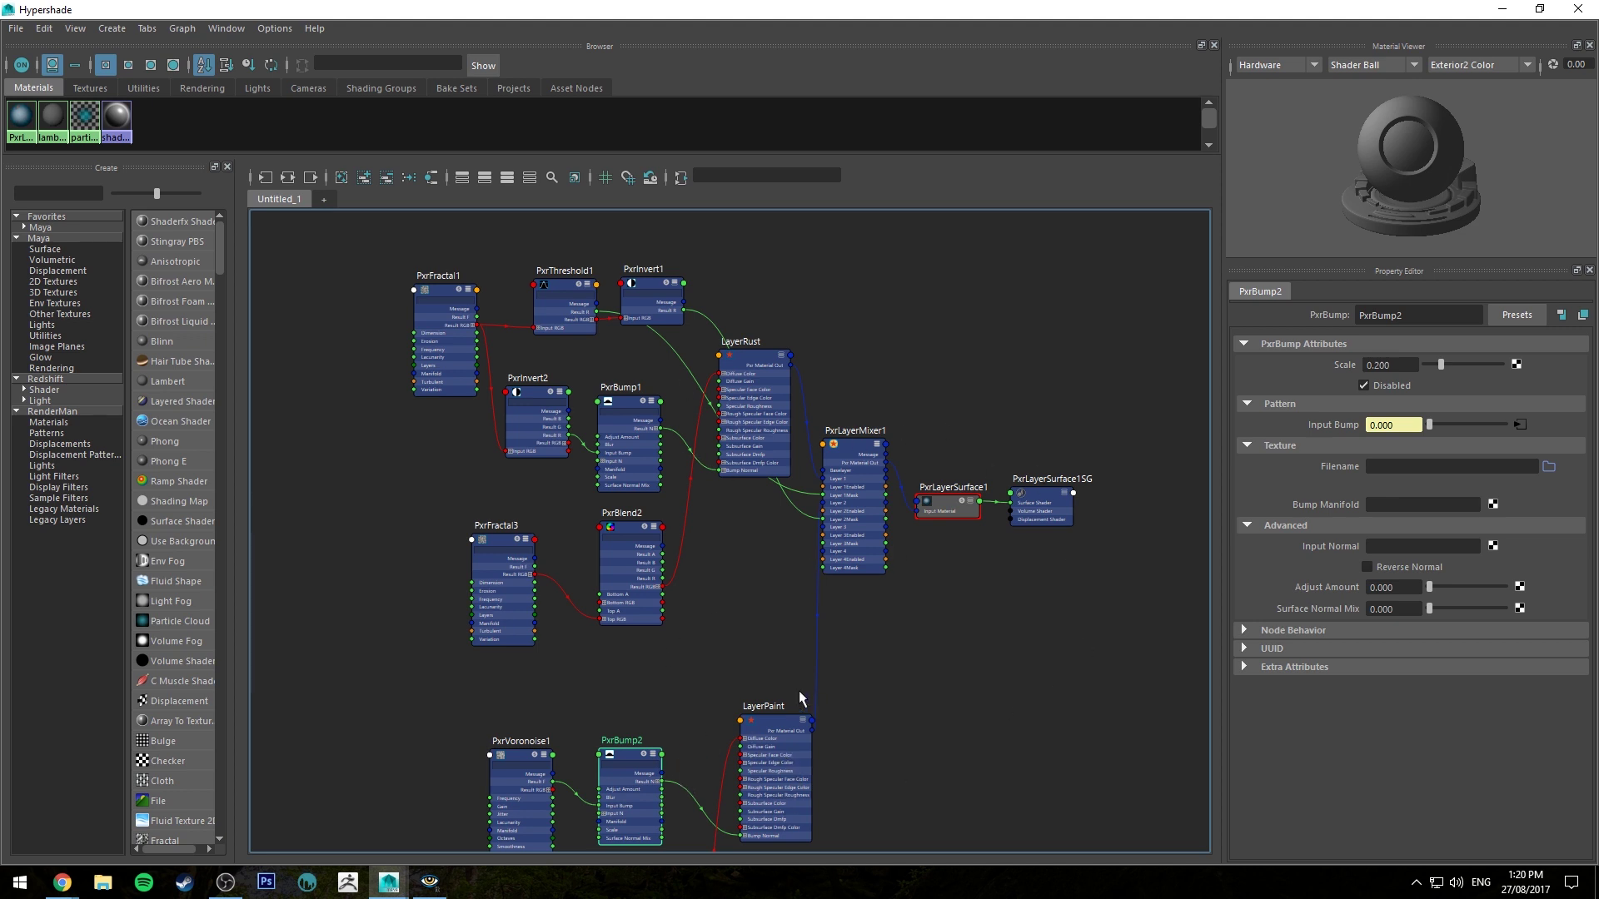
Step: Add a PxrDispScalarLayer node to the shading network and position it above PxrLayerMixer1
middle_click_drag(846, 371, 865, 442, "alt")
key("Tab")
type("disp")
key("Down")
key("Down")
key("Down")
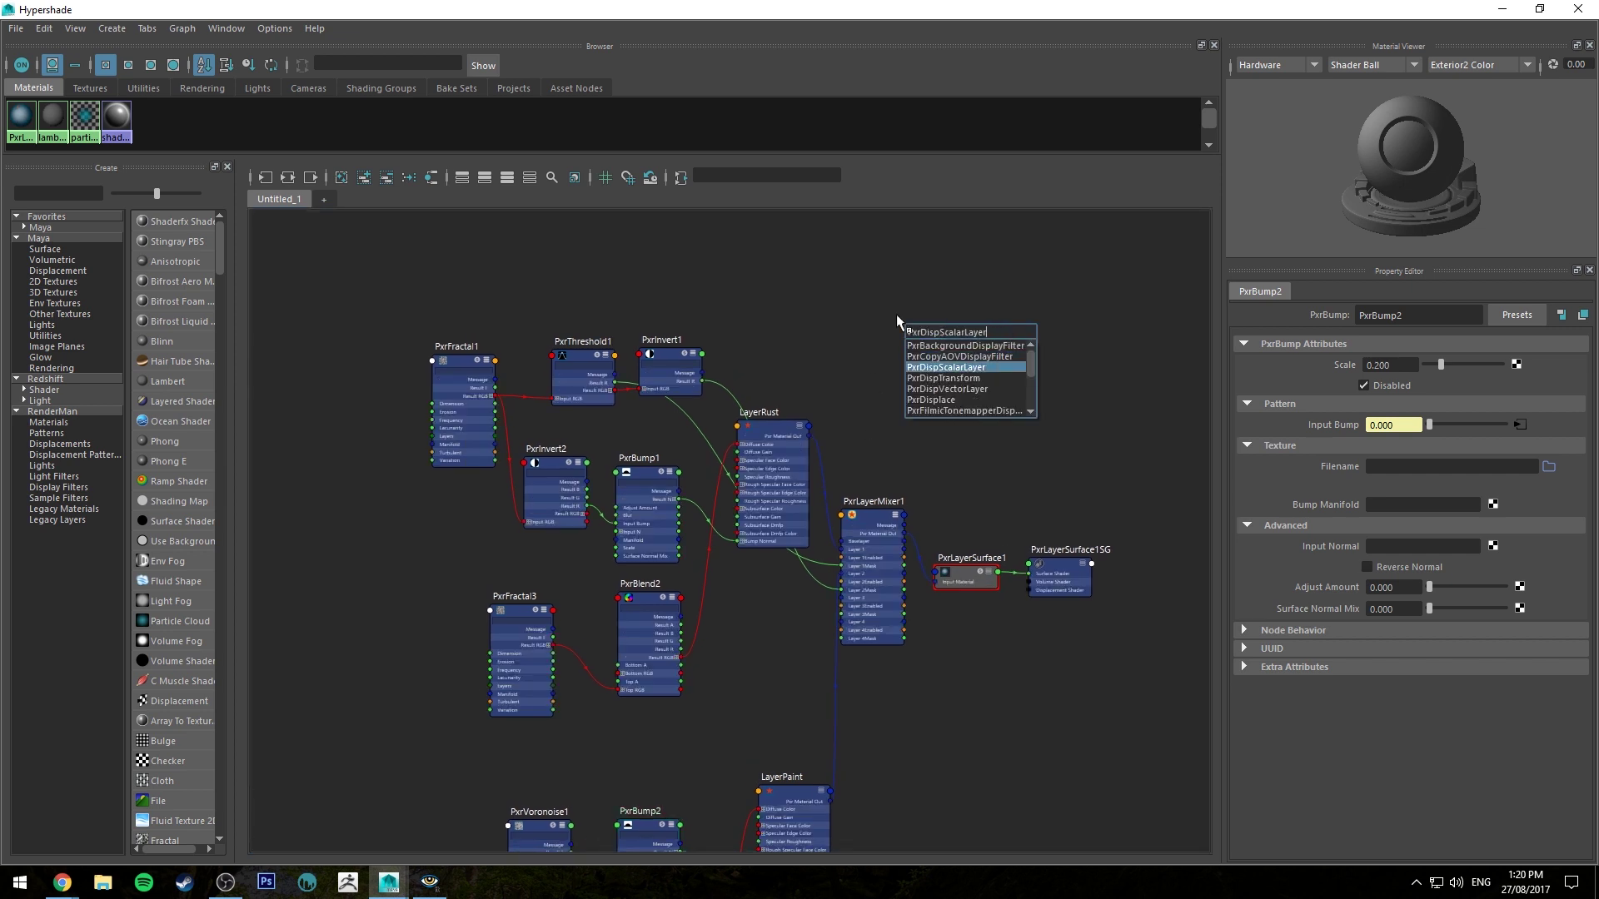
key("Return")
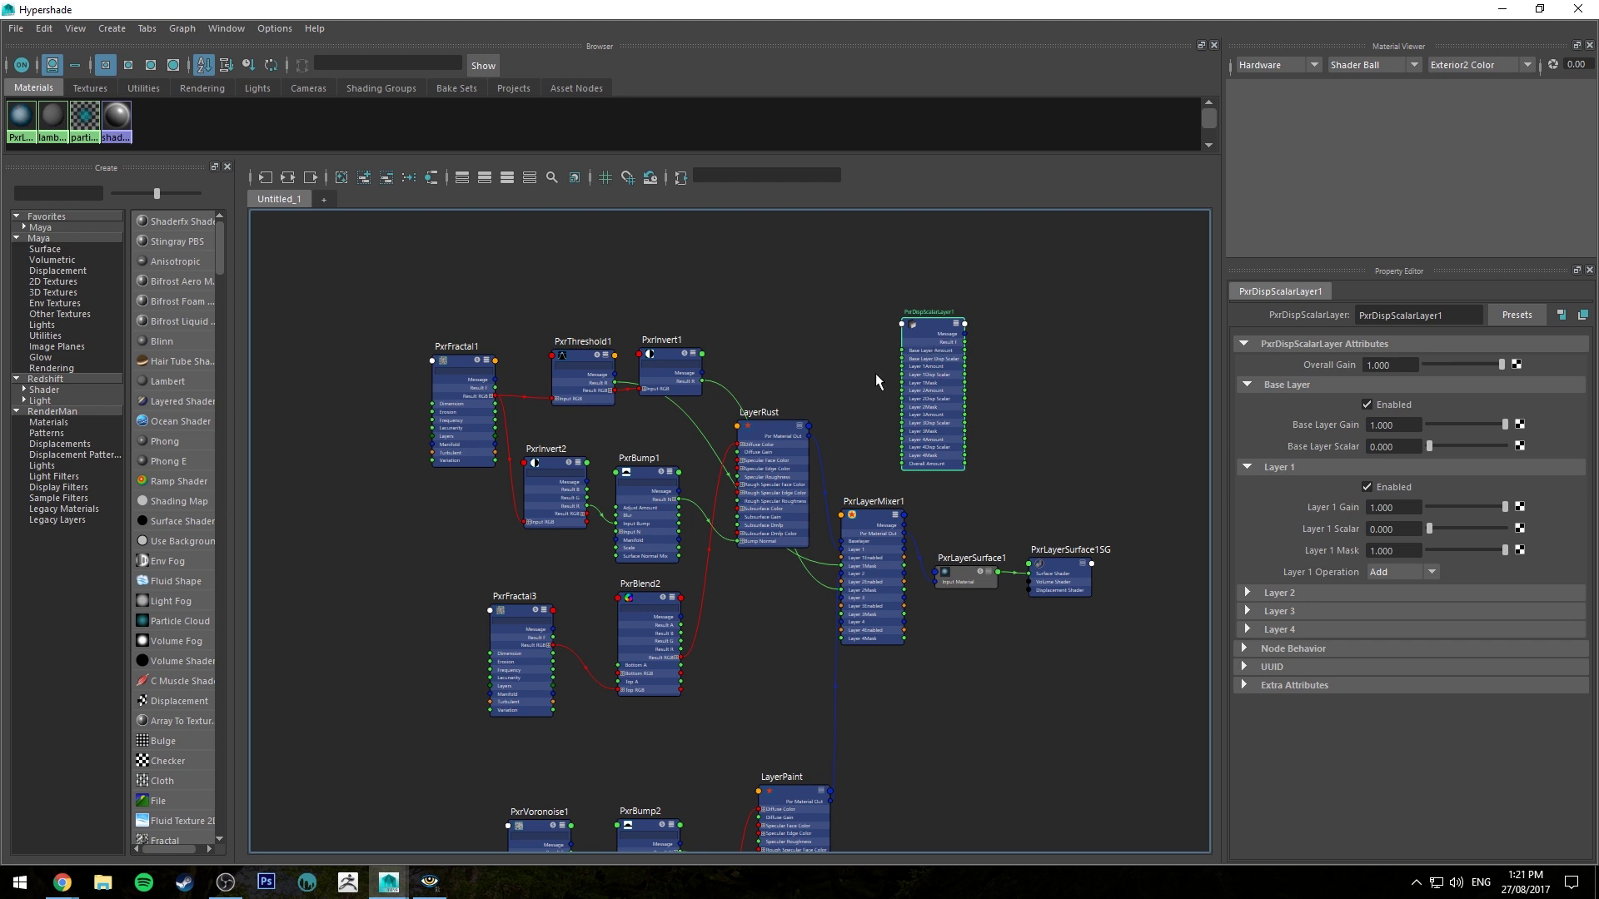
mouse_move(747, 493)
middle_mouse_down("alt")
mouse_move(778, 377)
mouse_move(739, 463)
middle_mouse_up("alt")
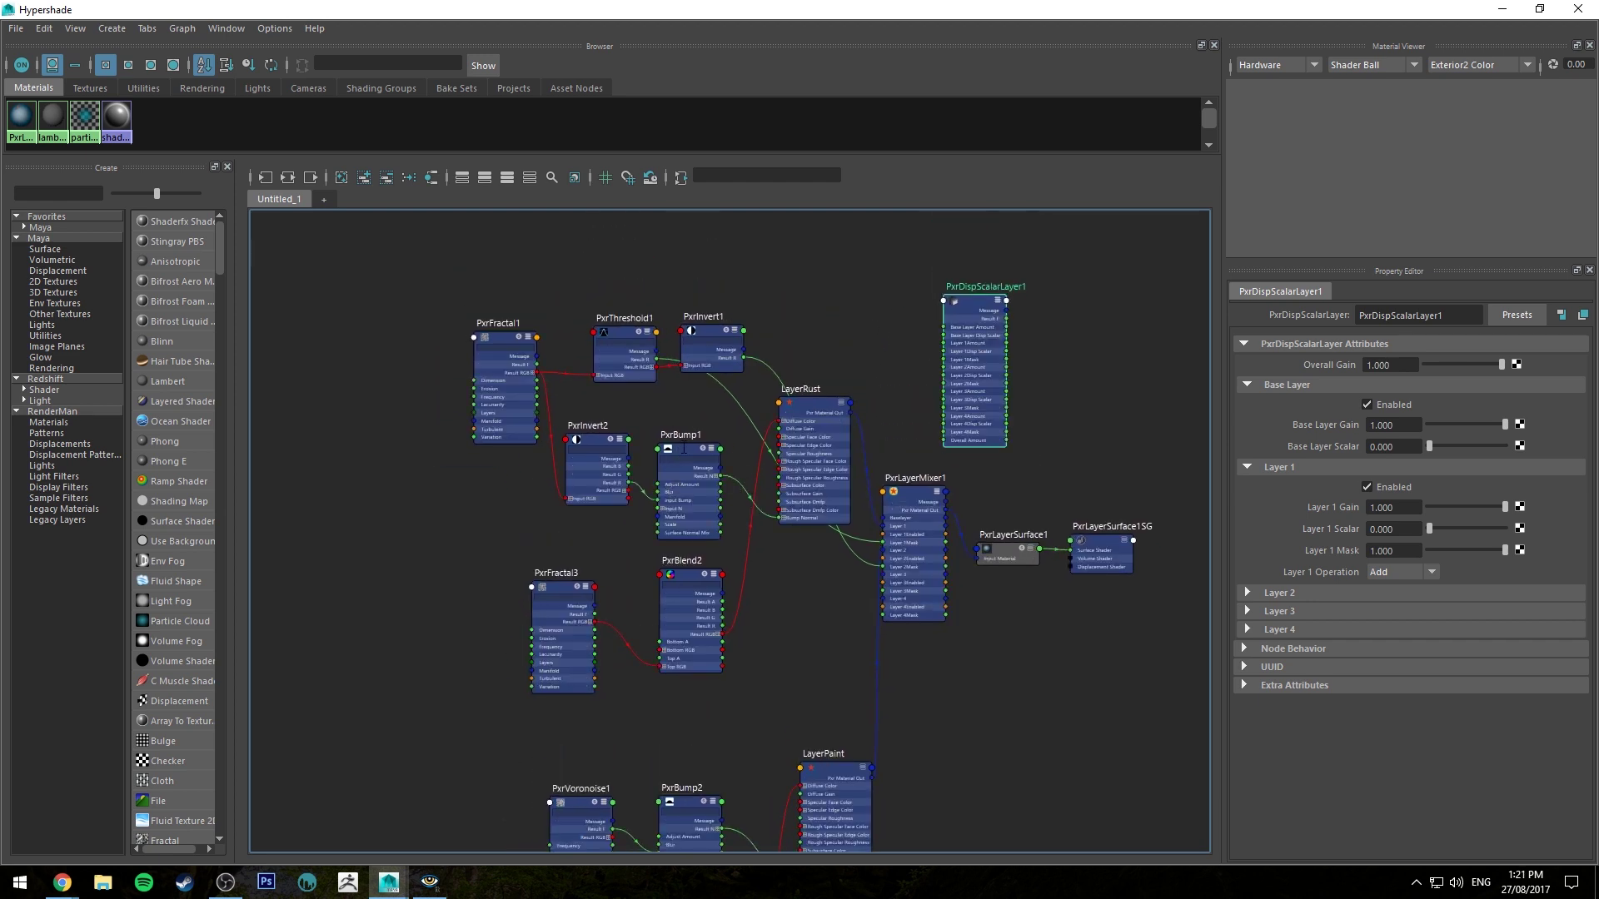
scroll(694, 318, "up", 4)
left_click_drag(1033, 246, 944, 241)
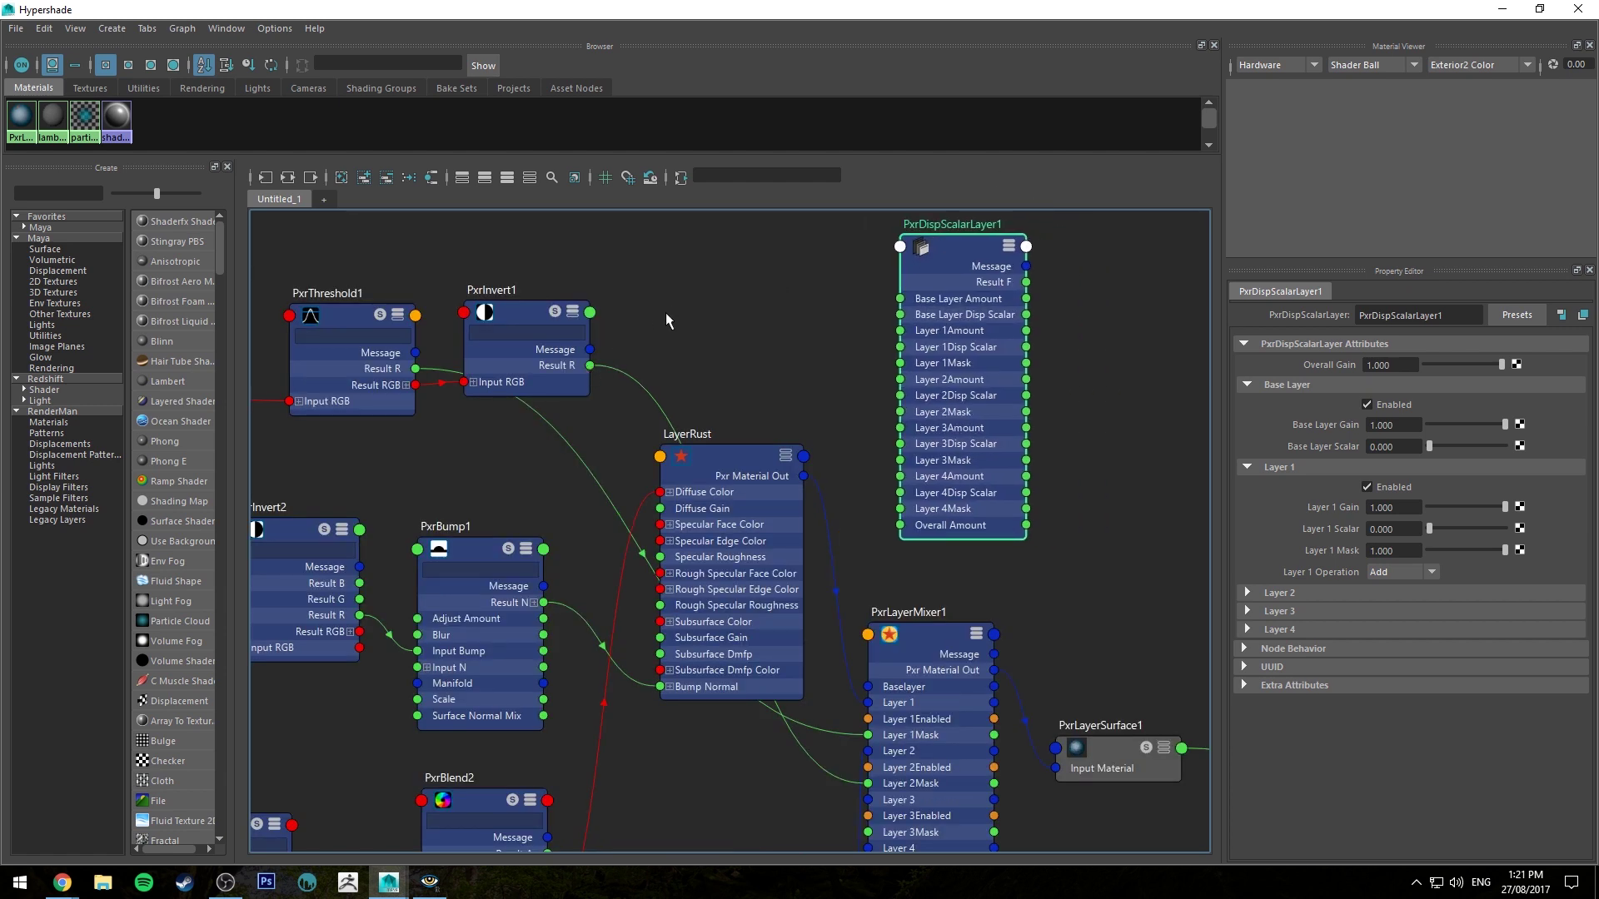
middle_click_drag(700, 308, 802, 326, "alt")
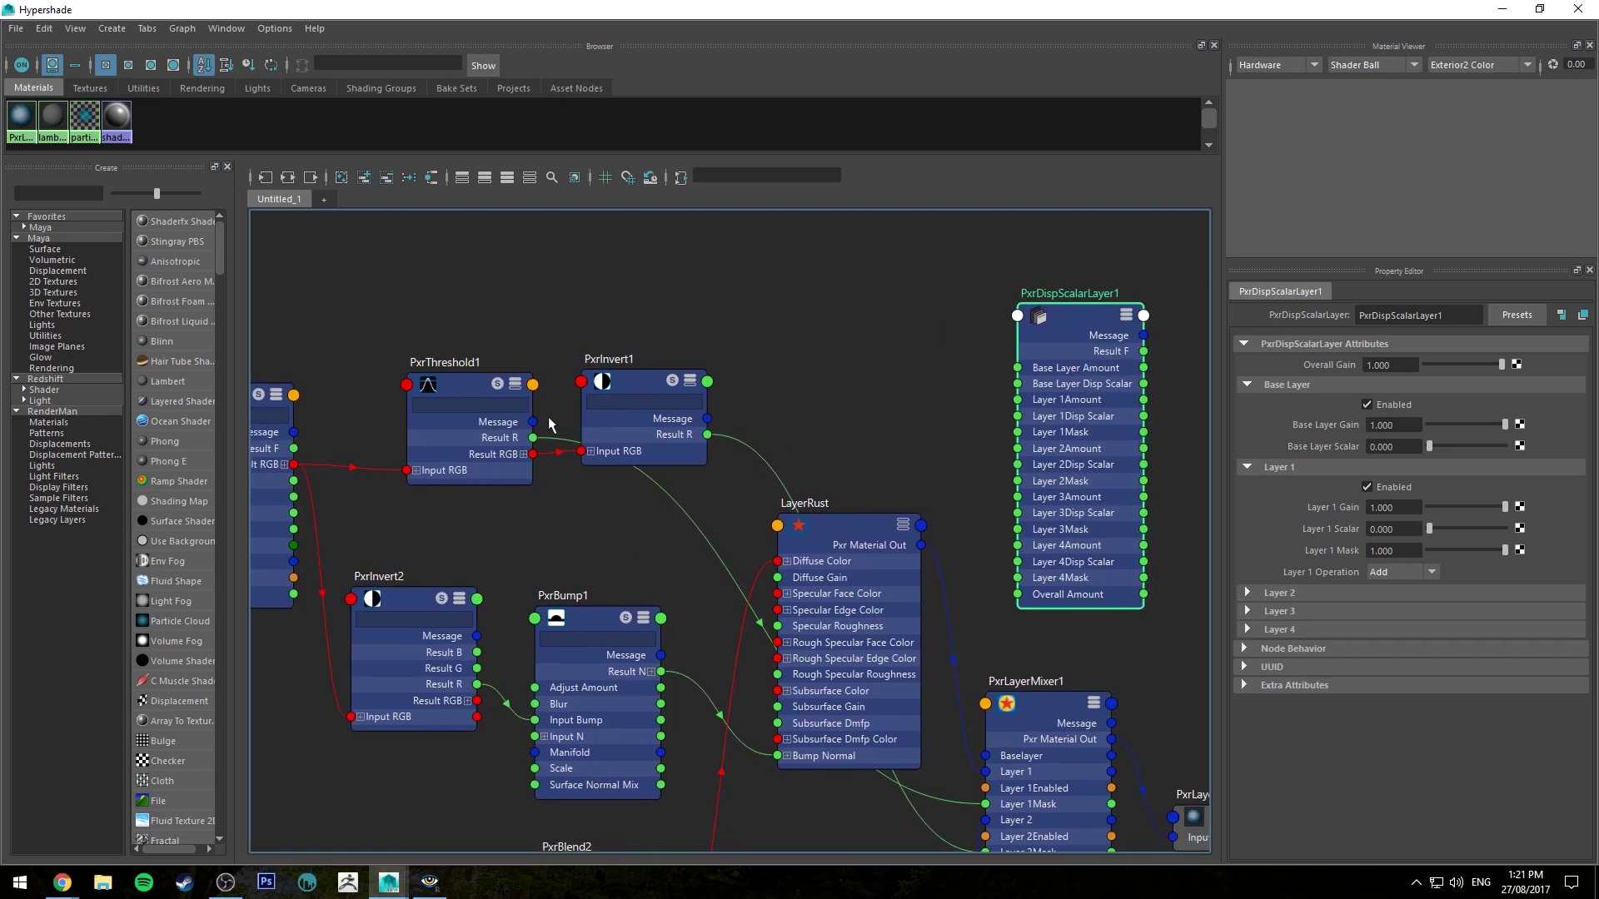
Step: Connect PxrThreshold1's Result R to Layer 2 Mask and PxrInvert1's Result R to Layer 1 Mask of PxrDispScalarLayer1
left_click_drag(451, 382, 431, 377)
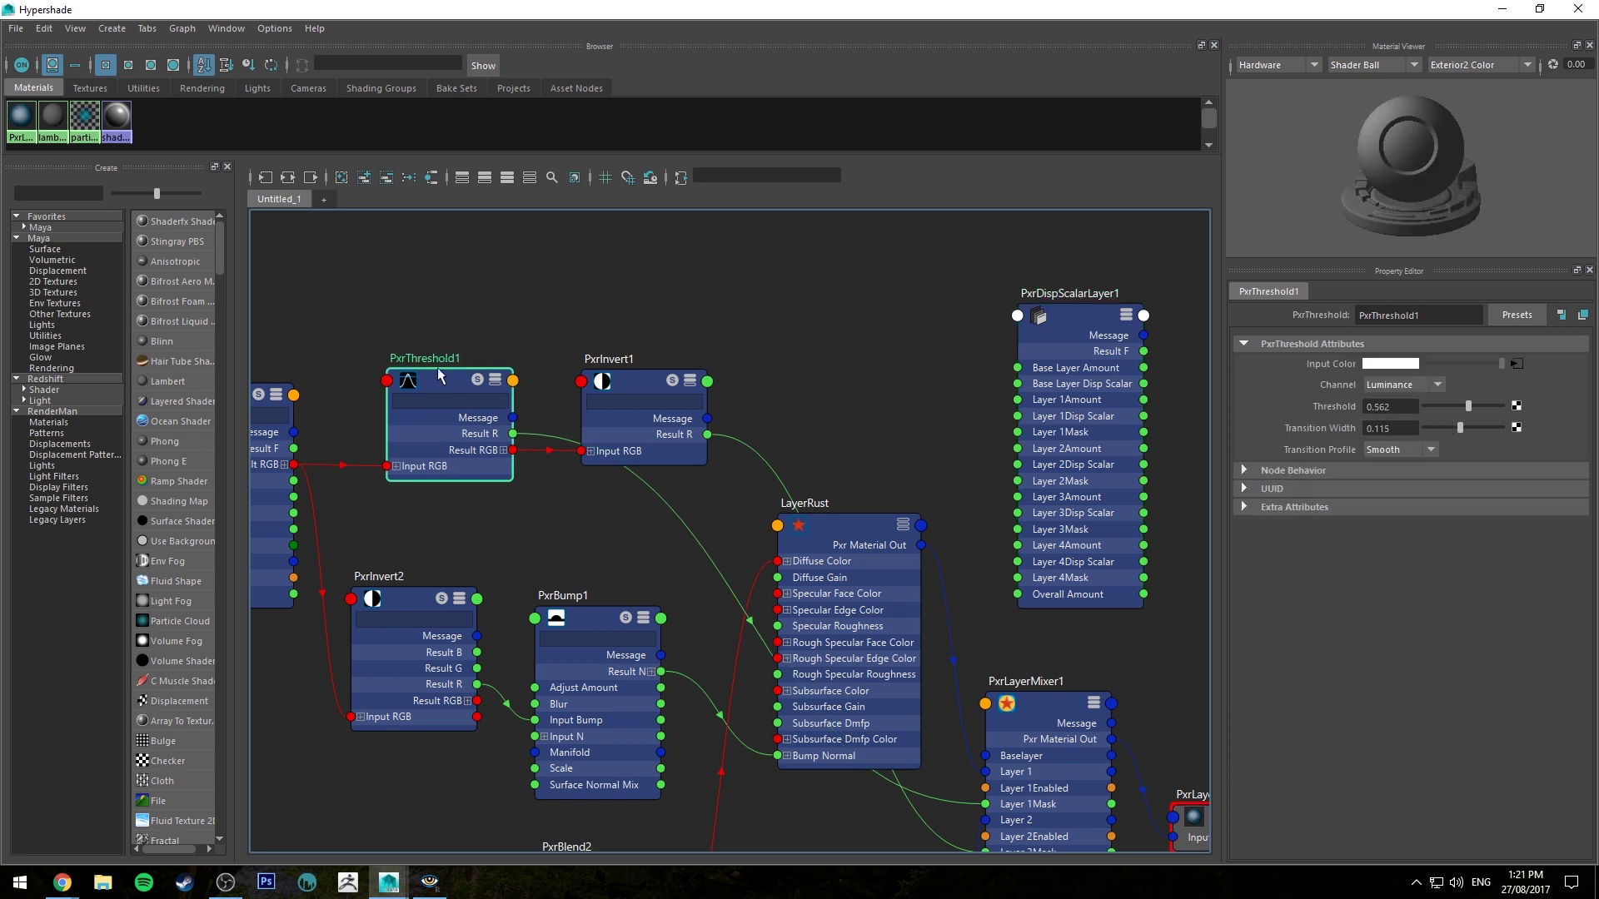
left_click_drag(513, 434, 1017, 480)
left_click_drag(707, 434, 1032, 446)
left_click_drag(1032, 446, 1033, 432)
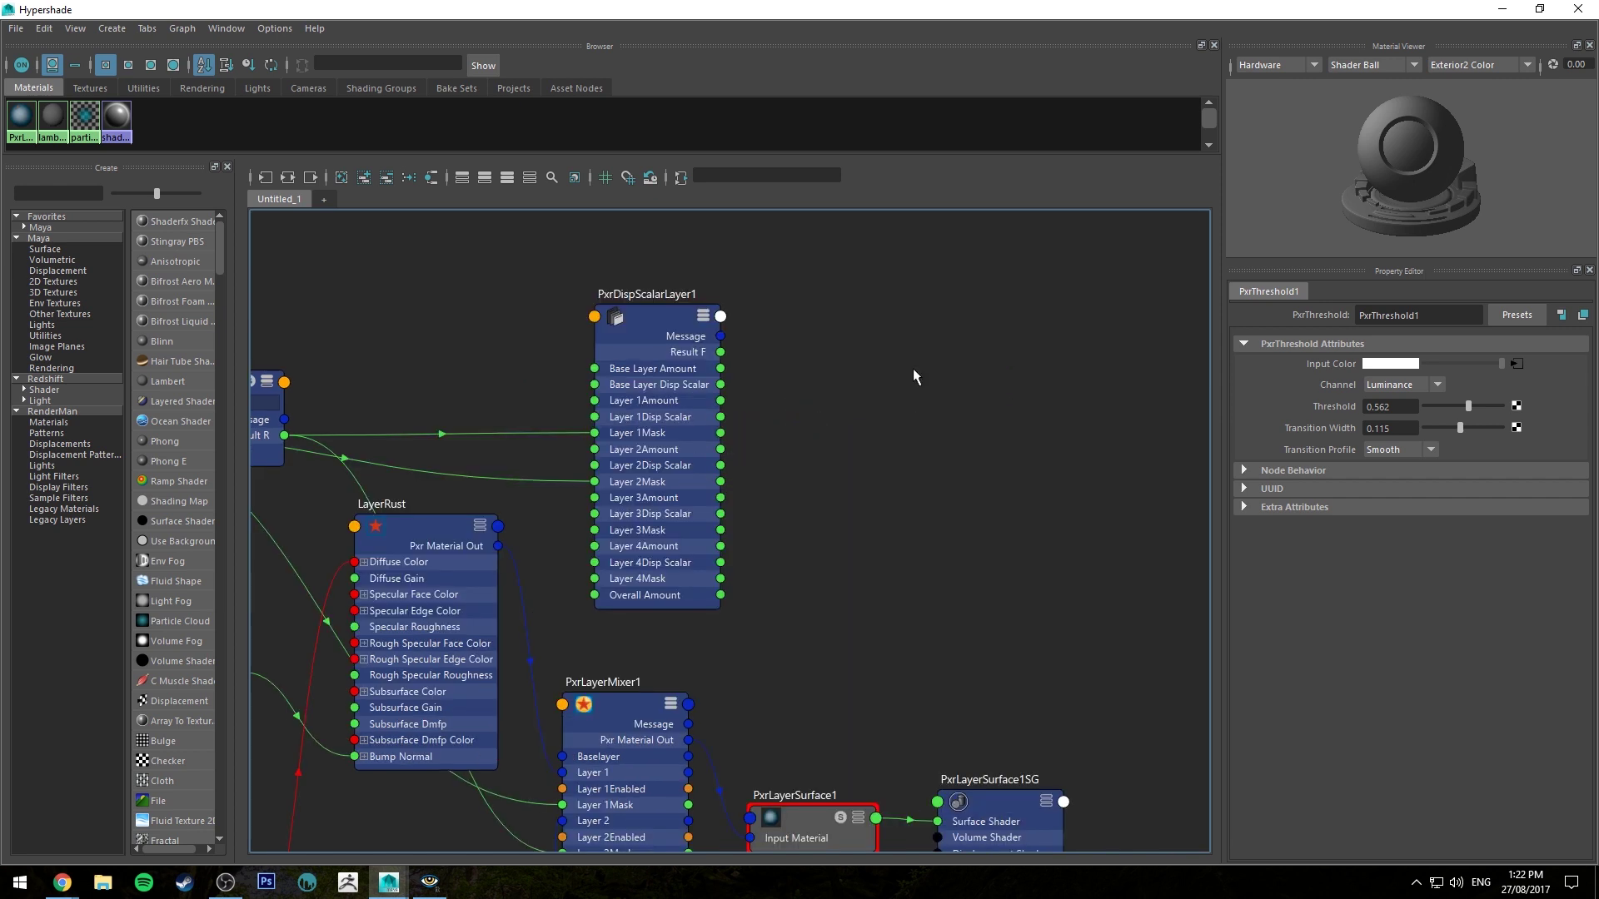
Step: Add a PxrDisplace node, delete its own shading group and position it beside PxrDispScalarLayer1
key("Tab")
type("p")
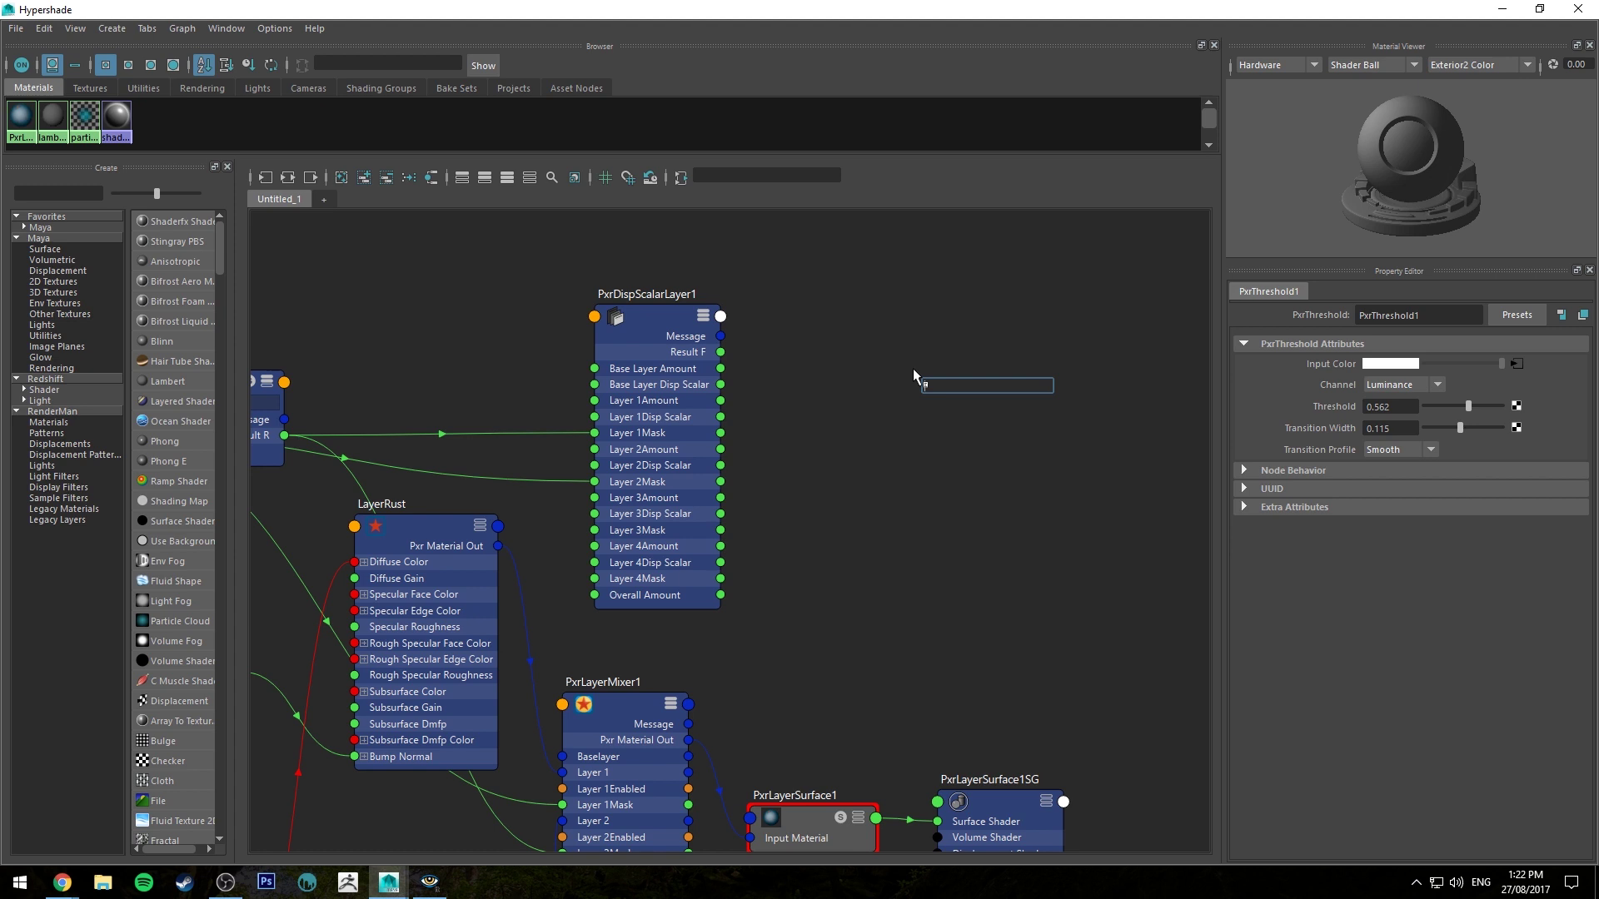
type("displace")
key("Return")
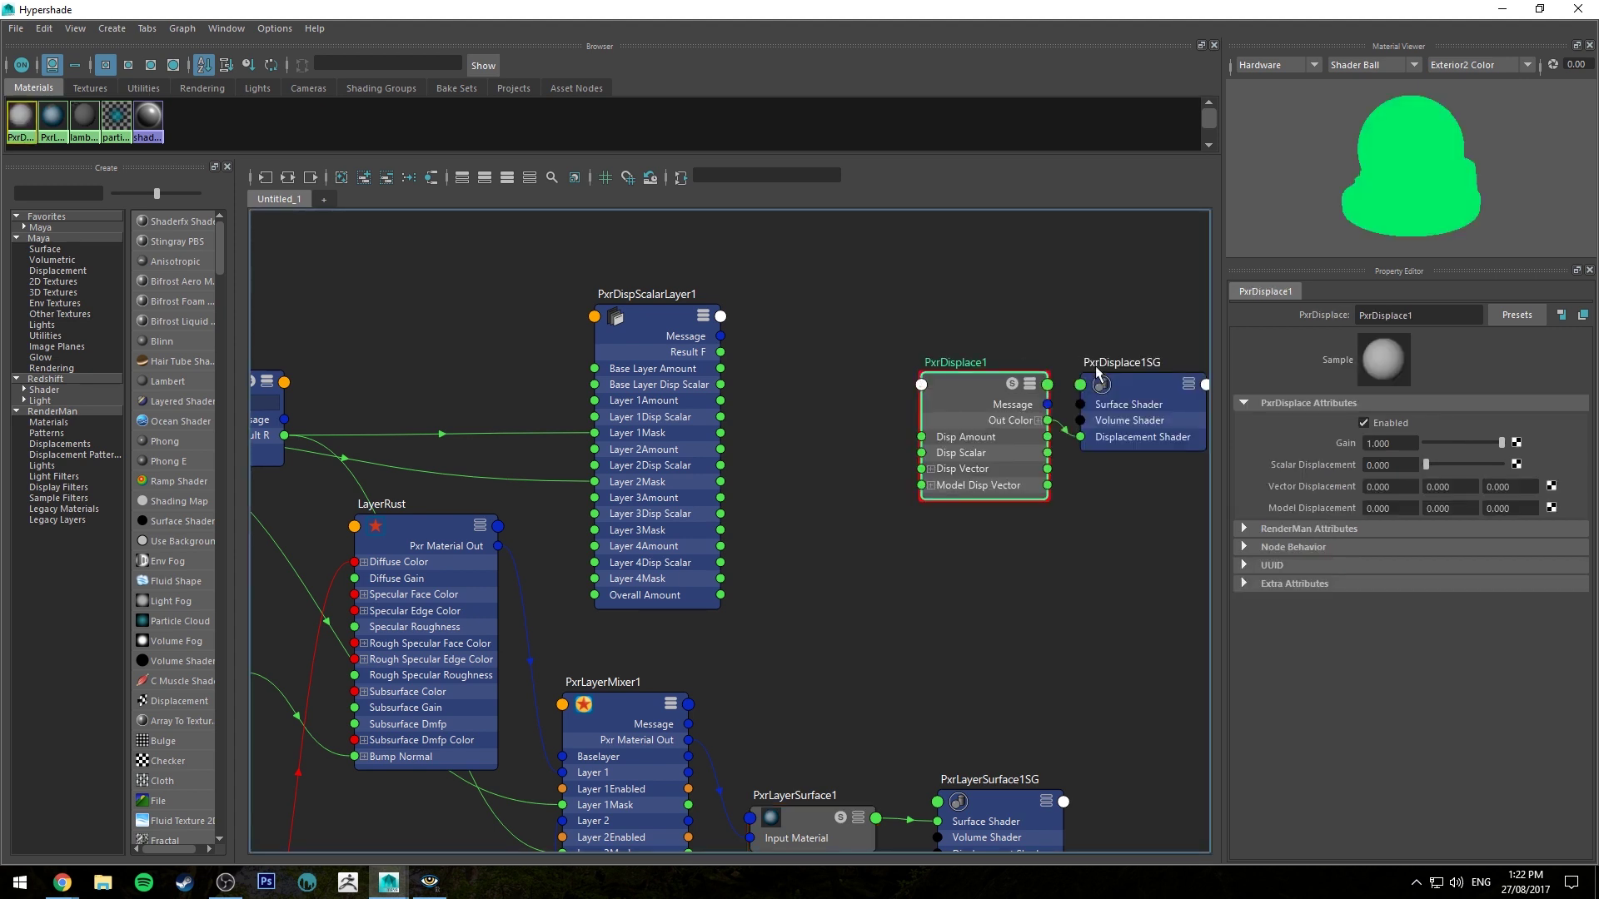
left_click(1102, 383)
key("Delete")
left_click_drag(984, 379, 857, 328)
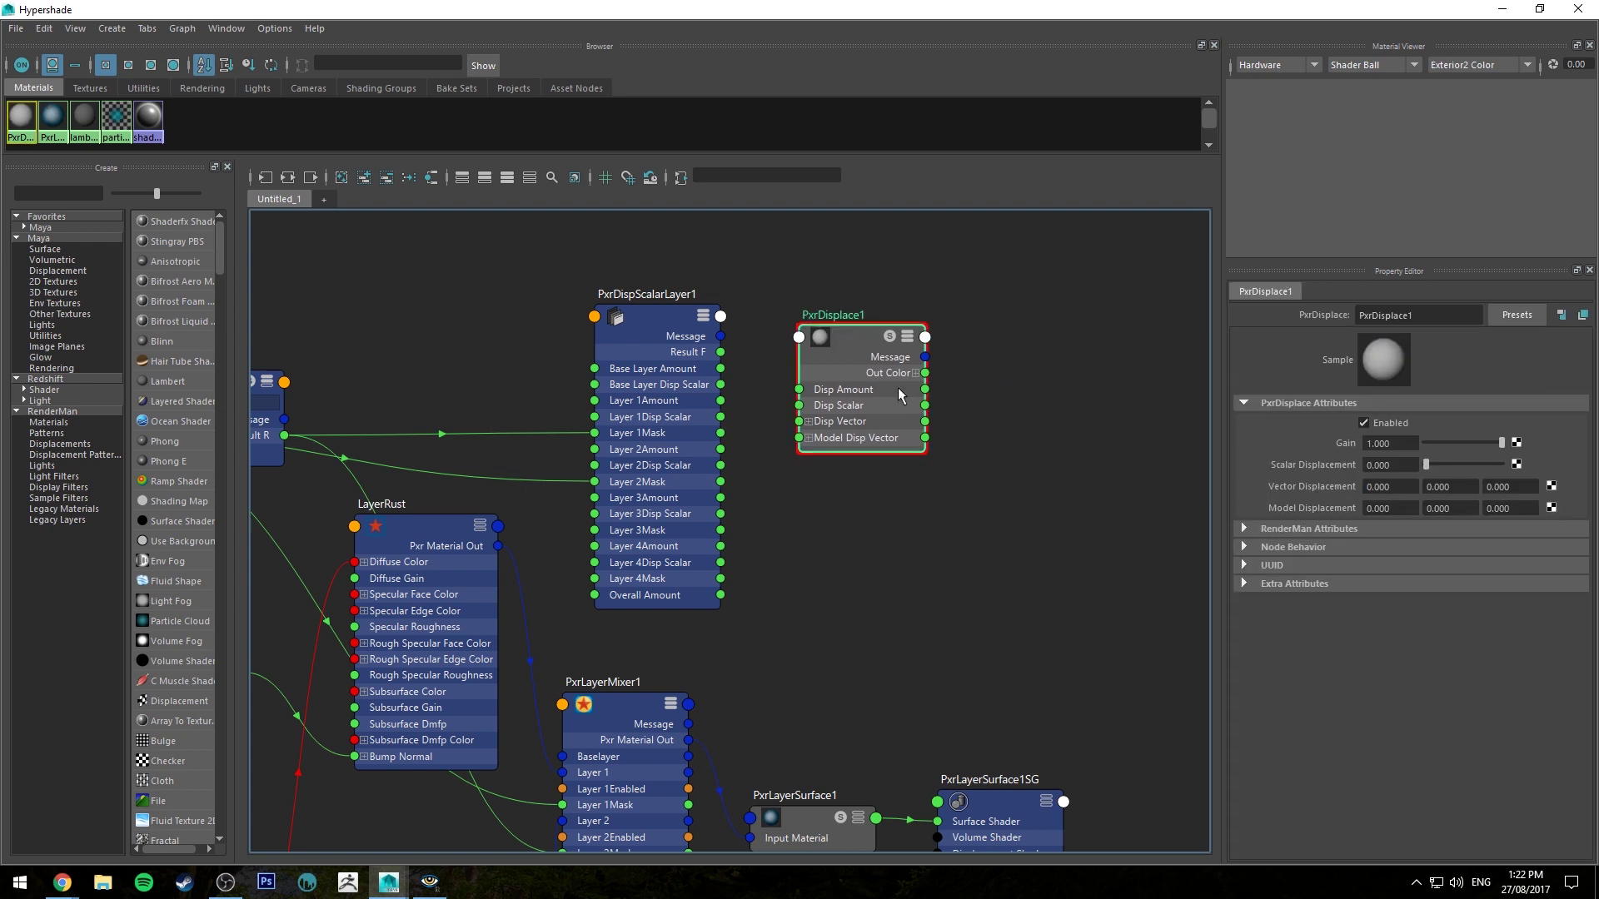
Step: Connect PxrDisplace1's Out Color to PxrLayerSurface1SG's displacement shader and PxrDispScalarLayer1's Result F to Disp Scalar of PxrDisplace1
left_click_drag(920, 371, 958, 738)
middle_click_drag(1070, 682, 960, 508, "alt")
middle_click_drag(917, 375, 937, 446, "alt")
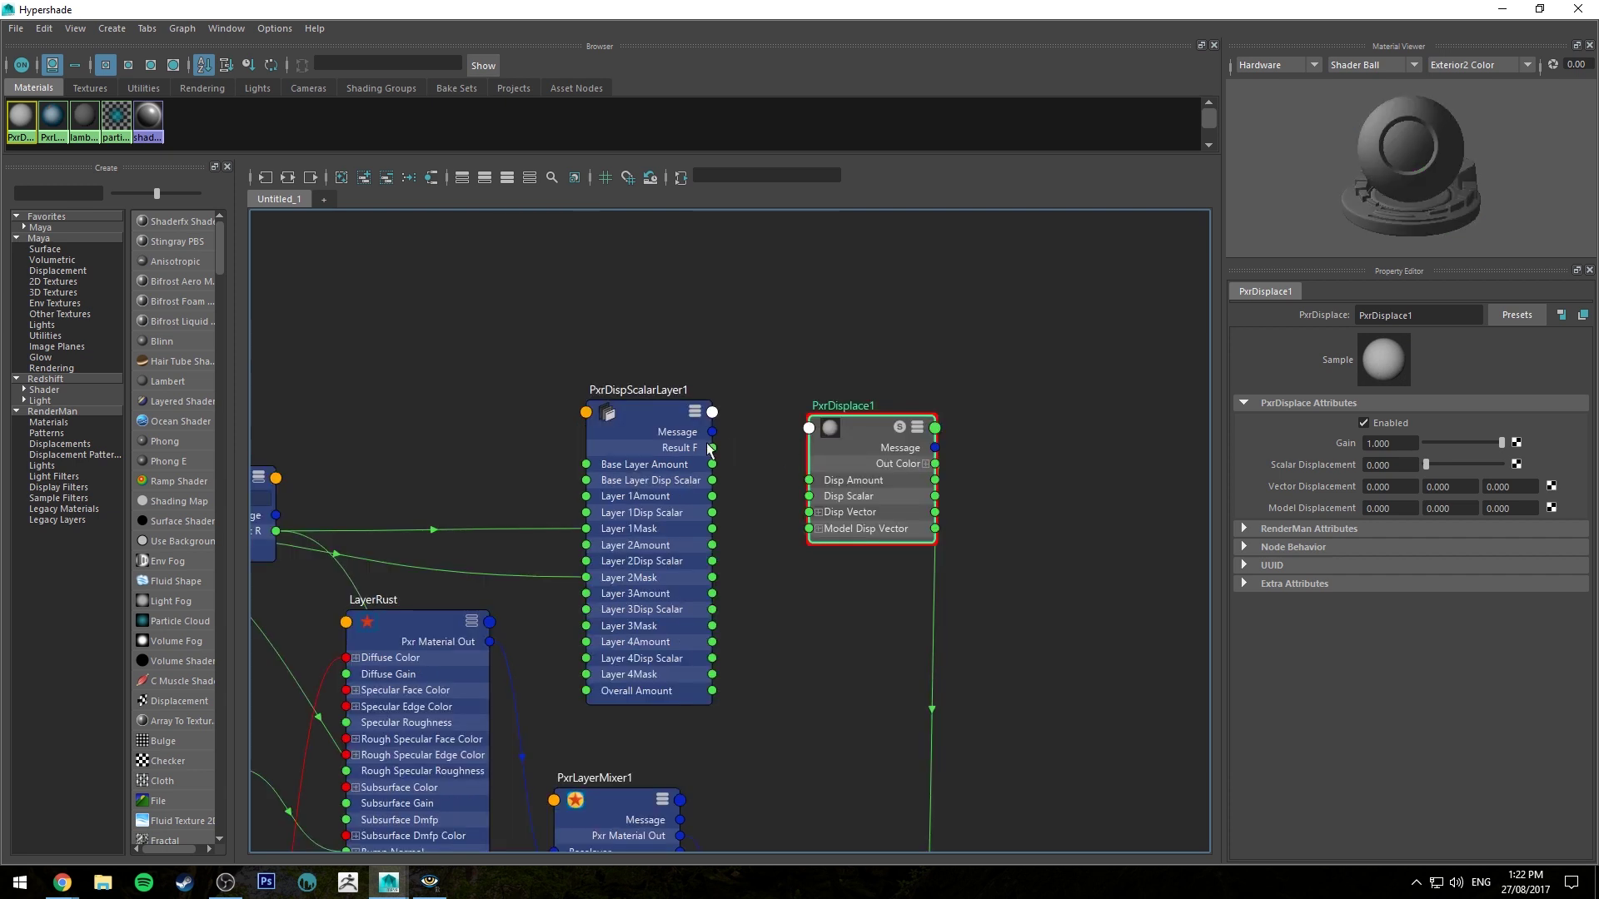
left_click_drag(712, 448, 822, 497)
Step: Review the Layer 1 and Layer 2 settings of PxrDispScalarLayer1 and connect PxrFractal1's Result F to Layer 1 Disp Scalar
left_click(644, 408)
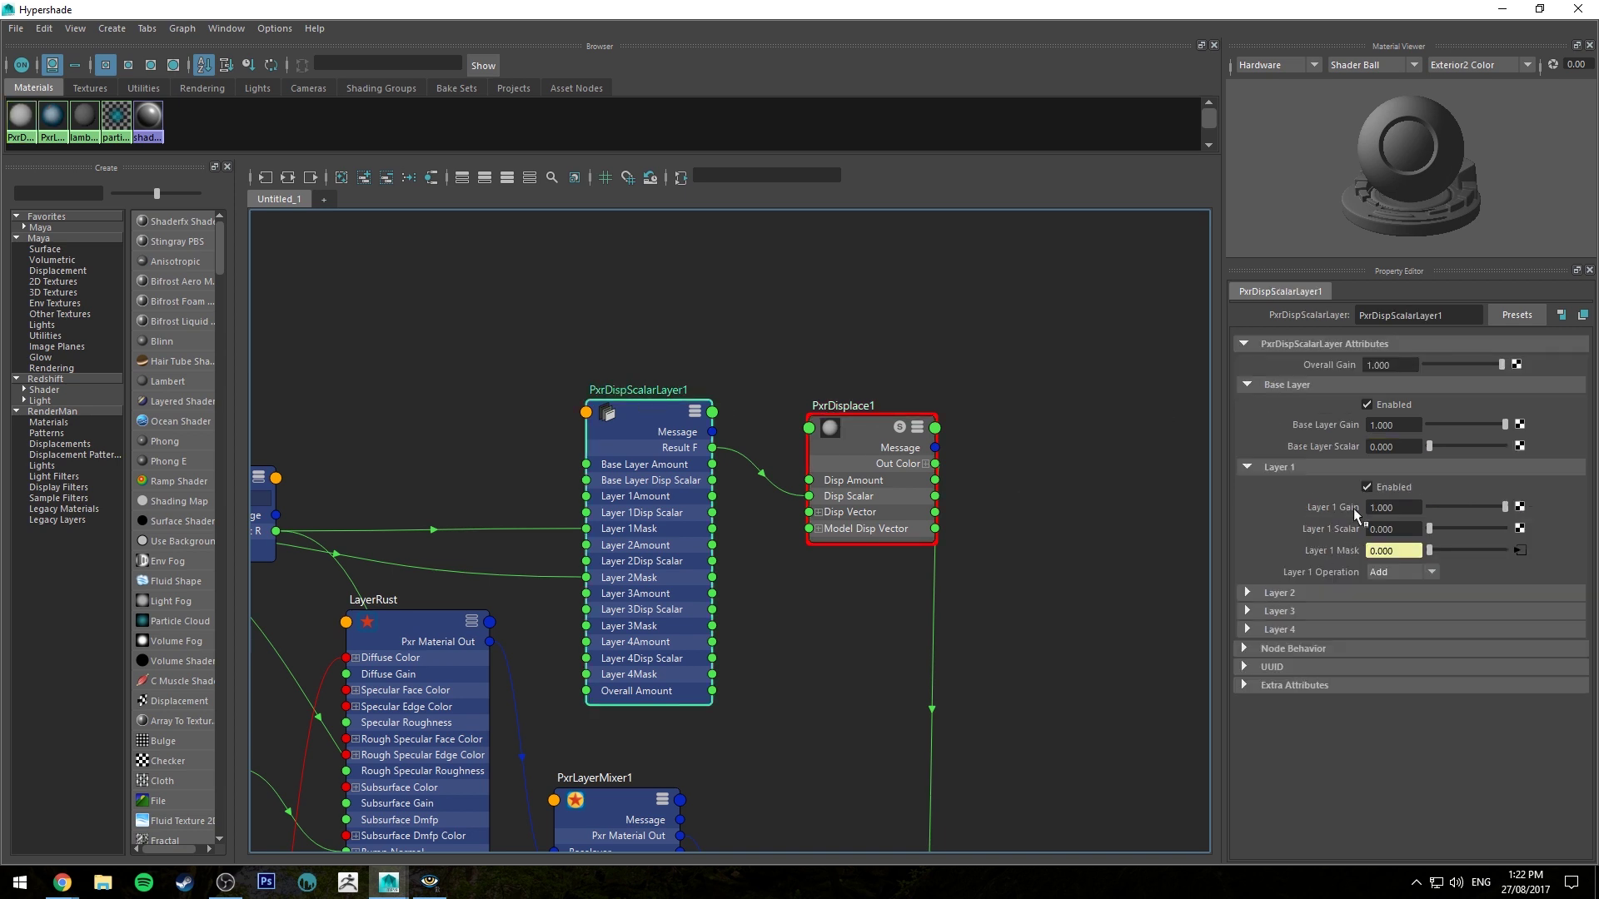
left_click(1283, 592)
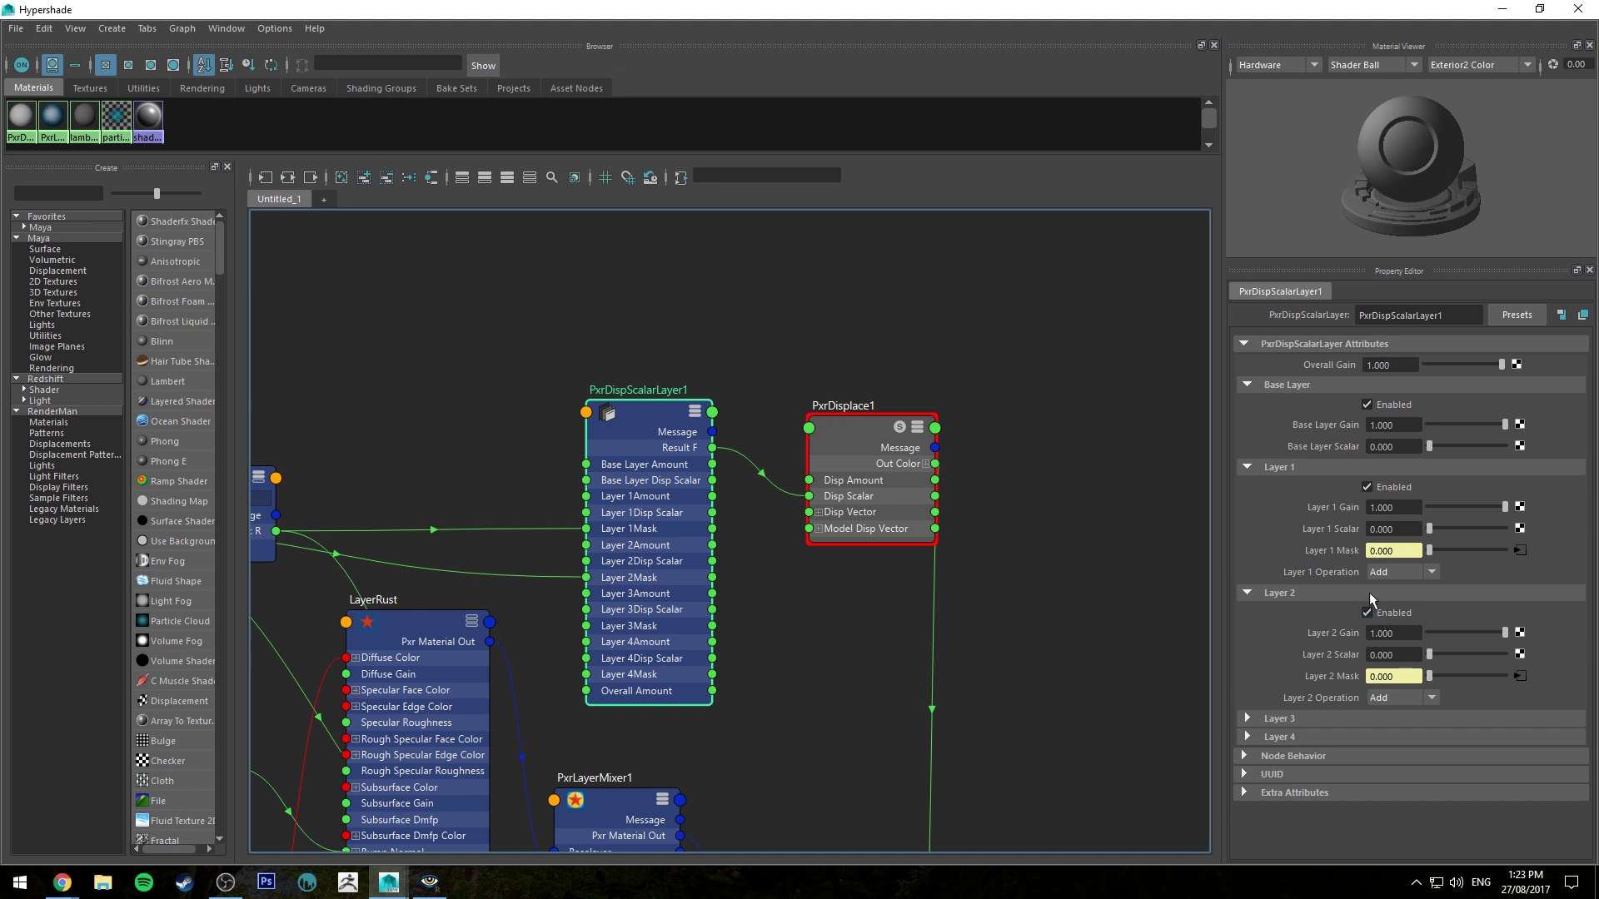
middle_click_drag(450, 400, 847, 334, "alt")
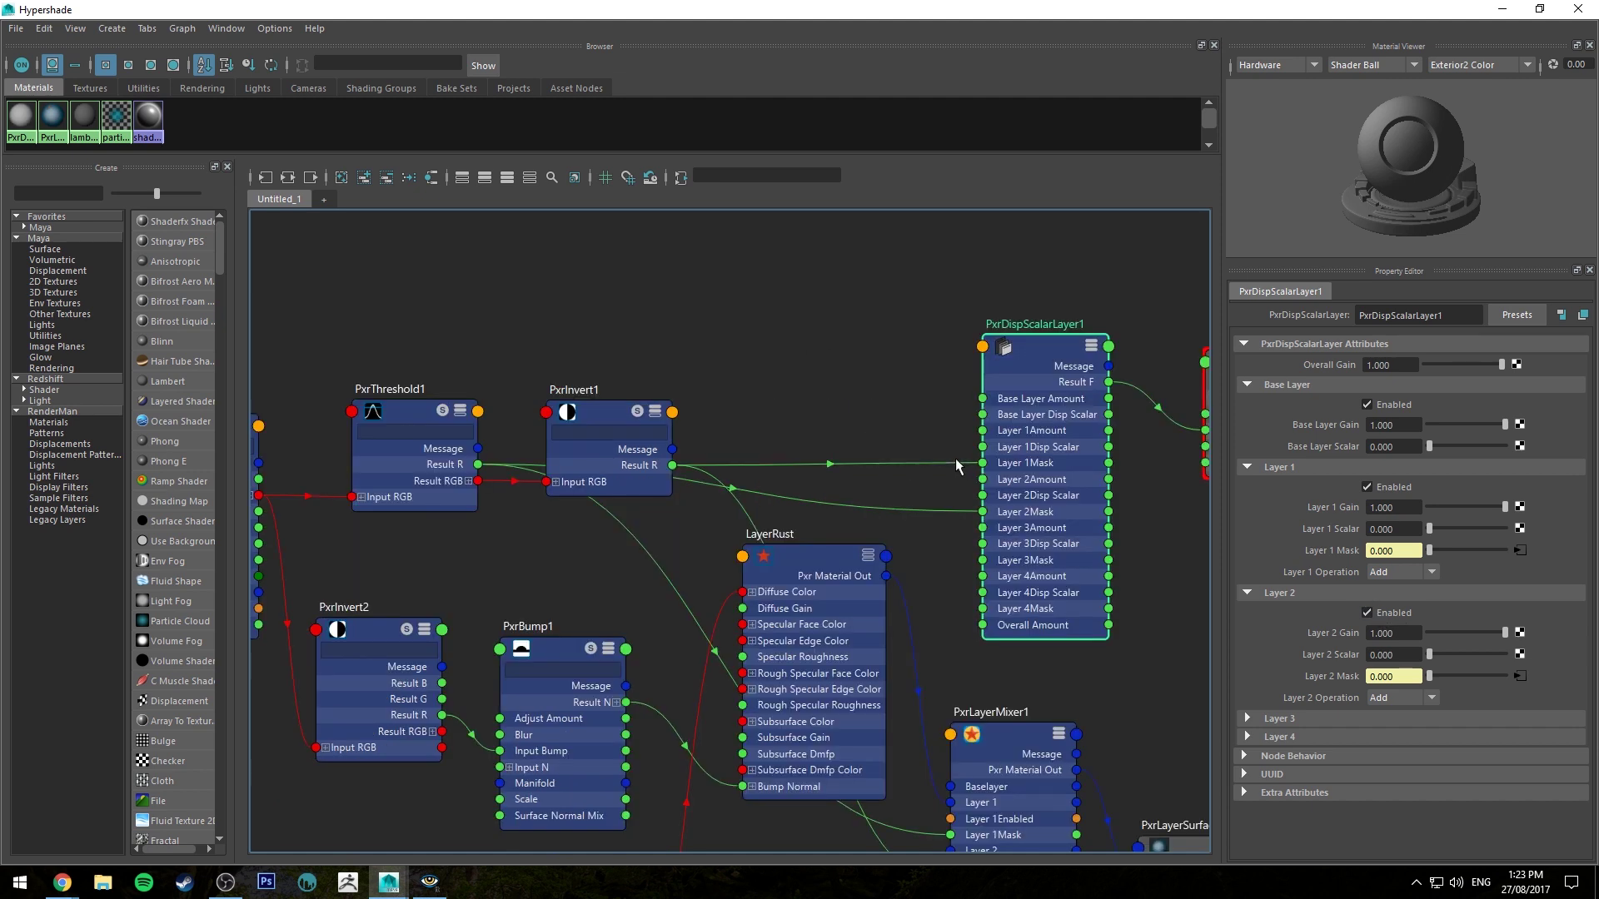
middle_click_drag(848, 372, 917, 375, "alt")
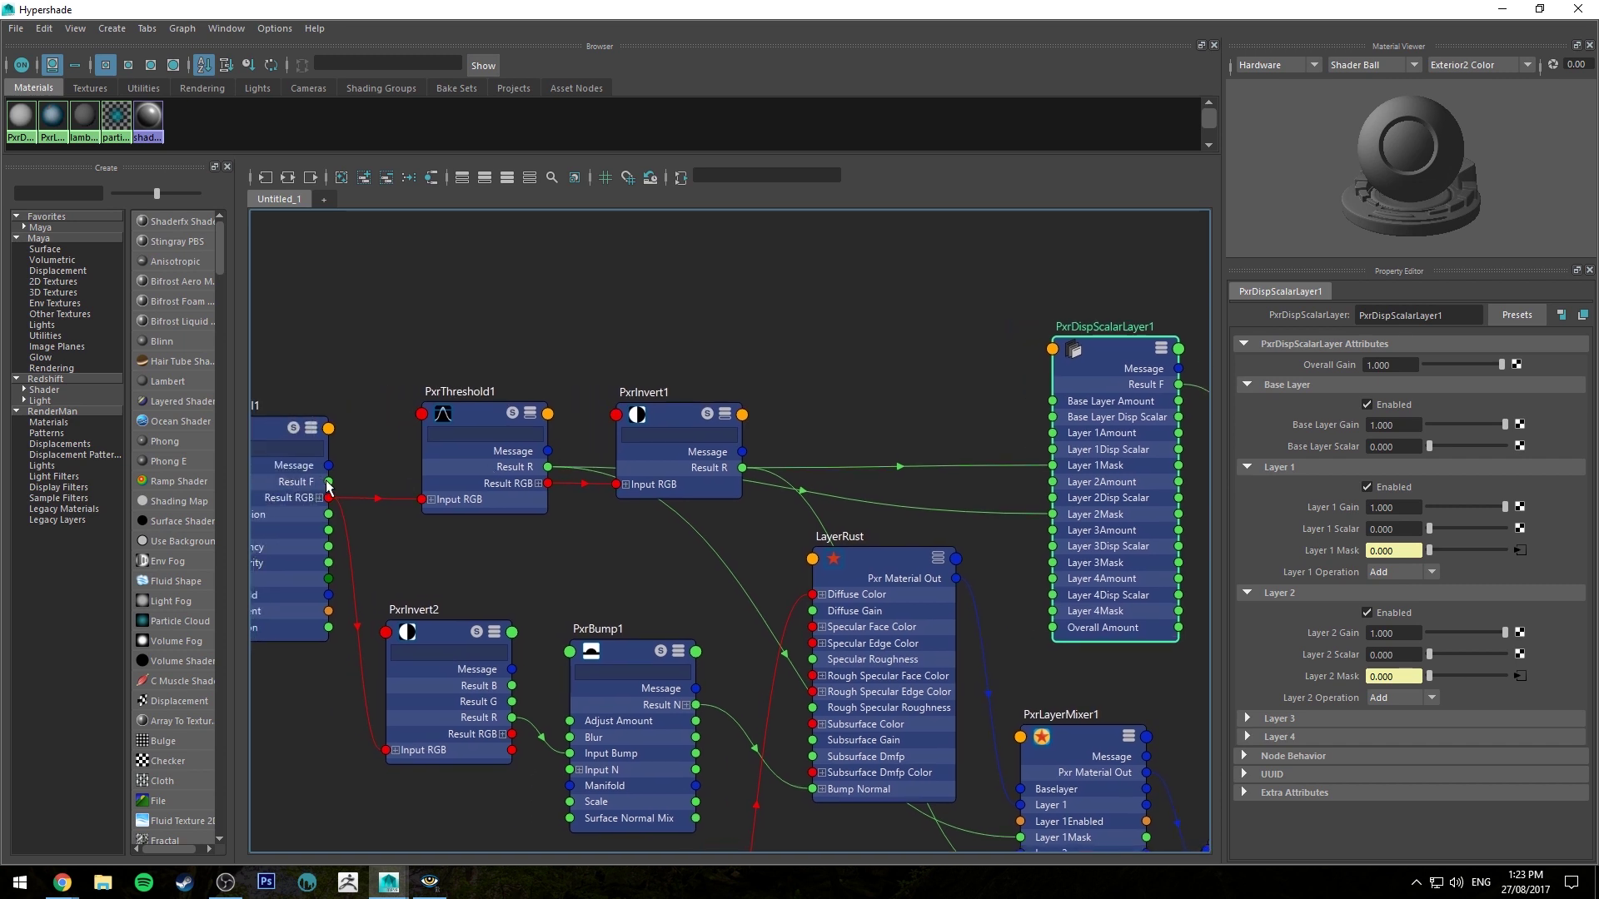
left_click_drag(329, 481, 358, 341)
middle_click_drag(377, 342, 408, 327, "alt")
left_click_drag(359, 468, 1118, 436)
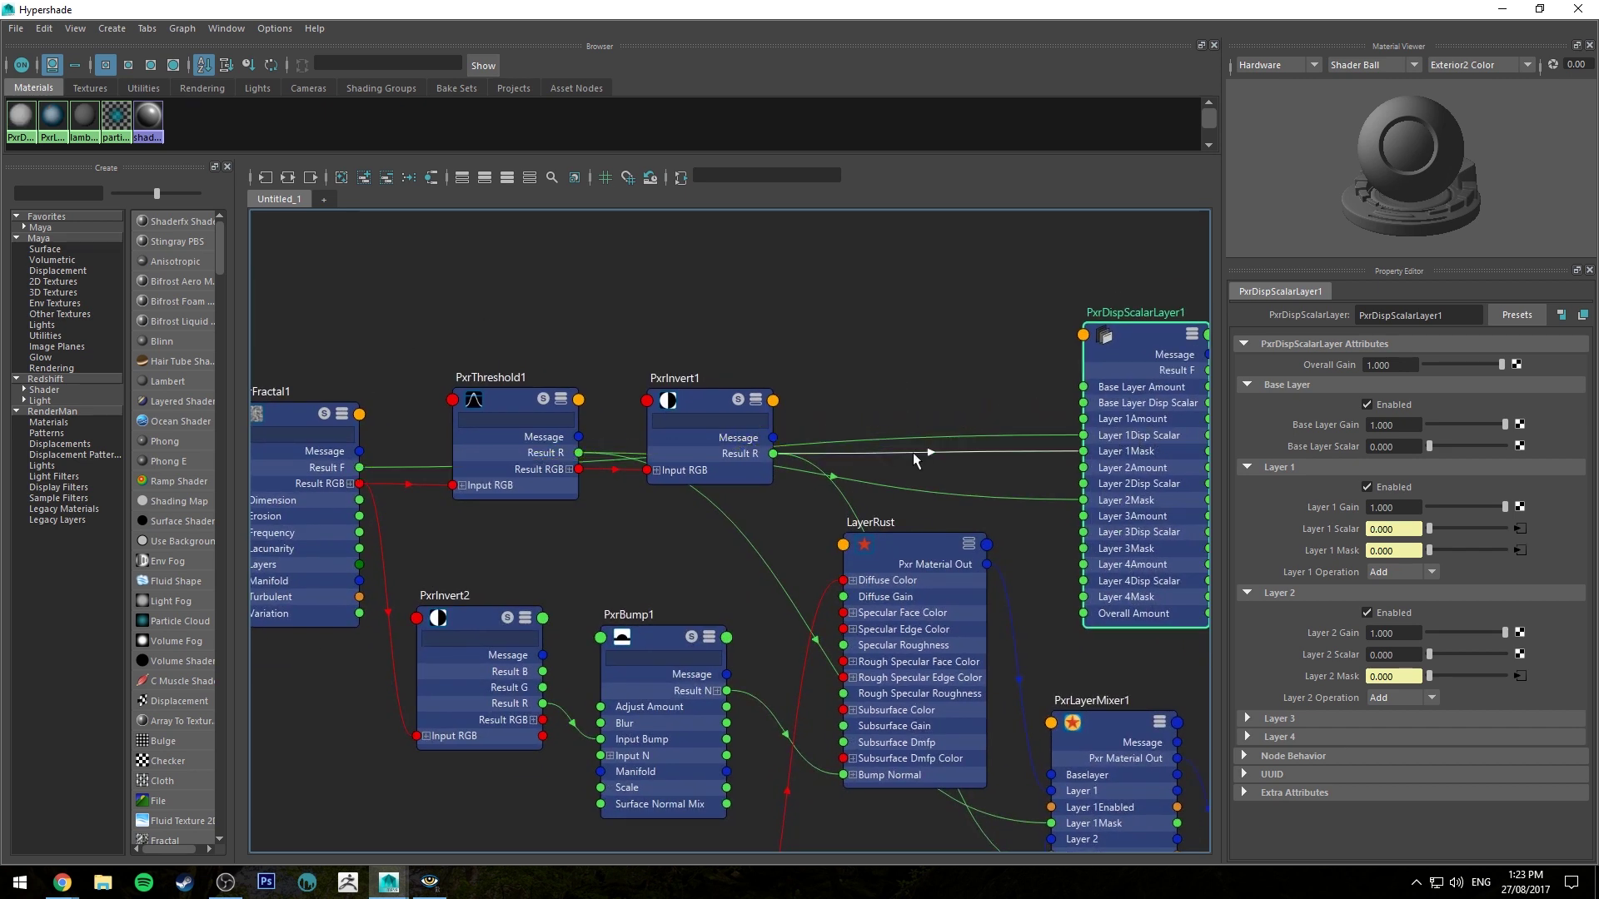
Step: Move PxrVoronoise1 up near the rust branch and connect its Result F to Layer 2 Amount of PxrDispScalarLayer1
middle_click_drag(1022, 472, 855, 316, "alt")
scroll(911, 358, "down", 5)
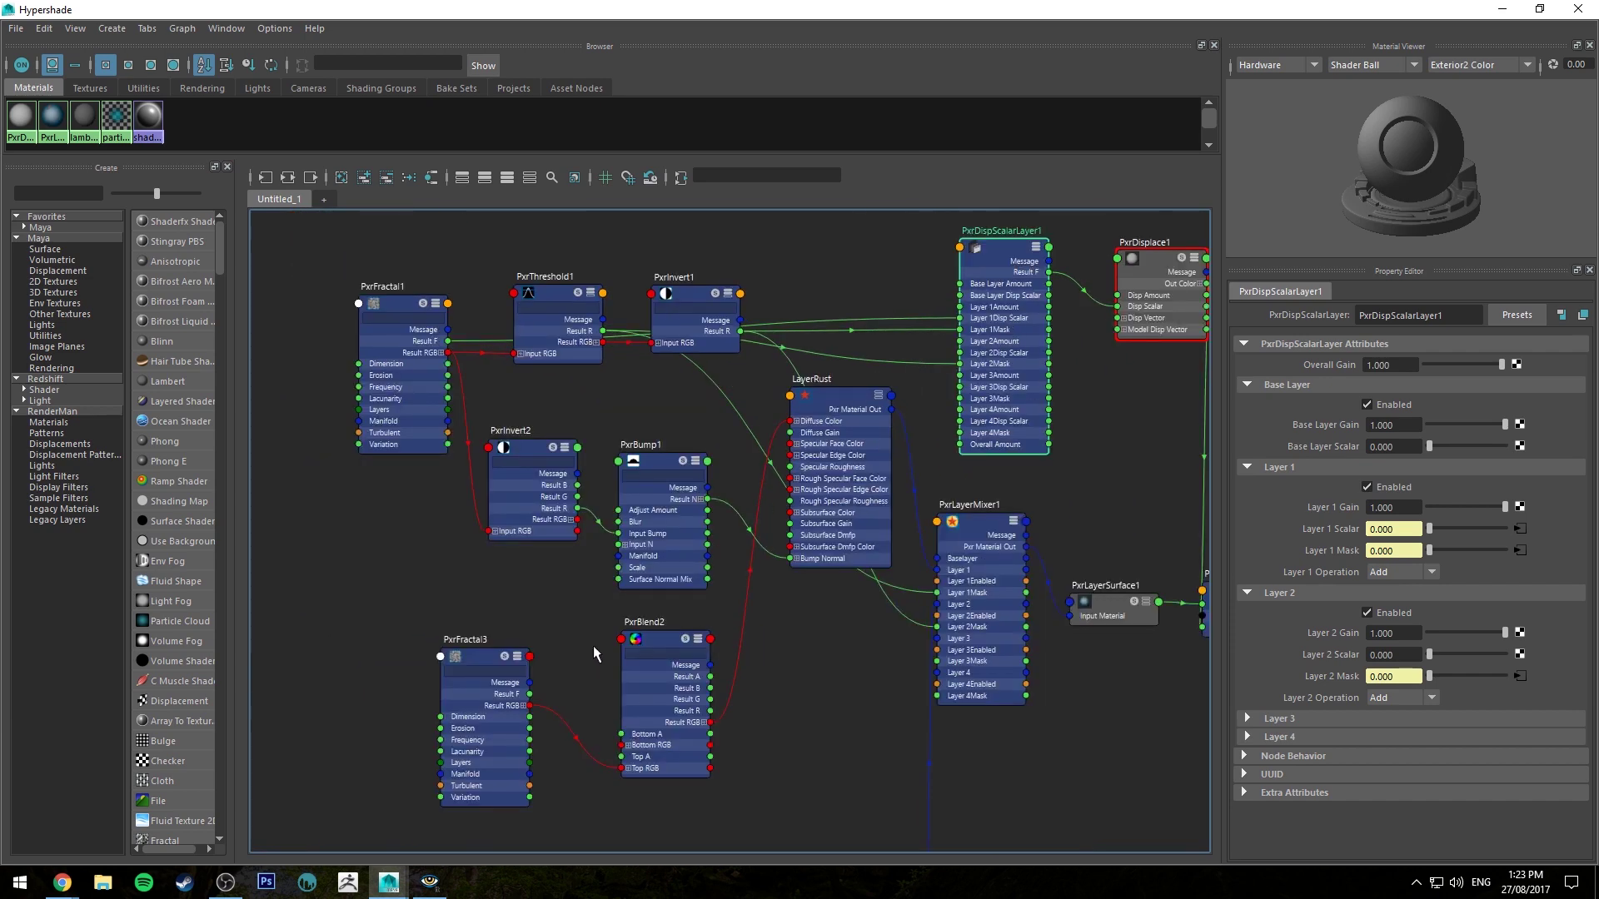
middle_click_drag(749, 620, 771, 332, "alt")
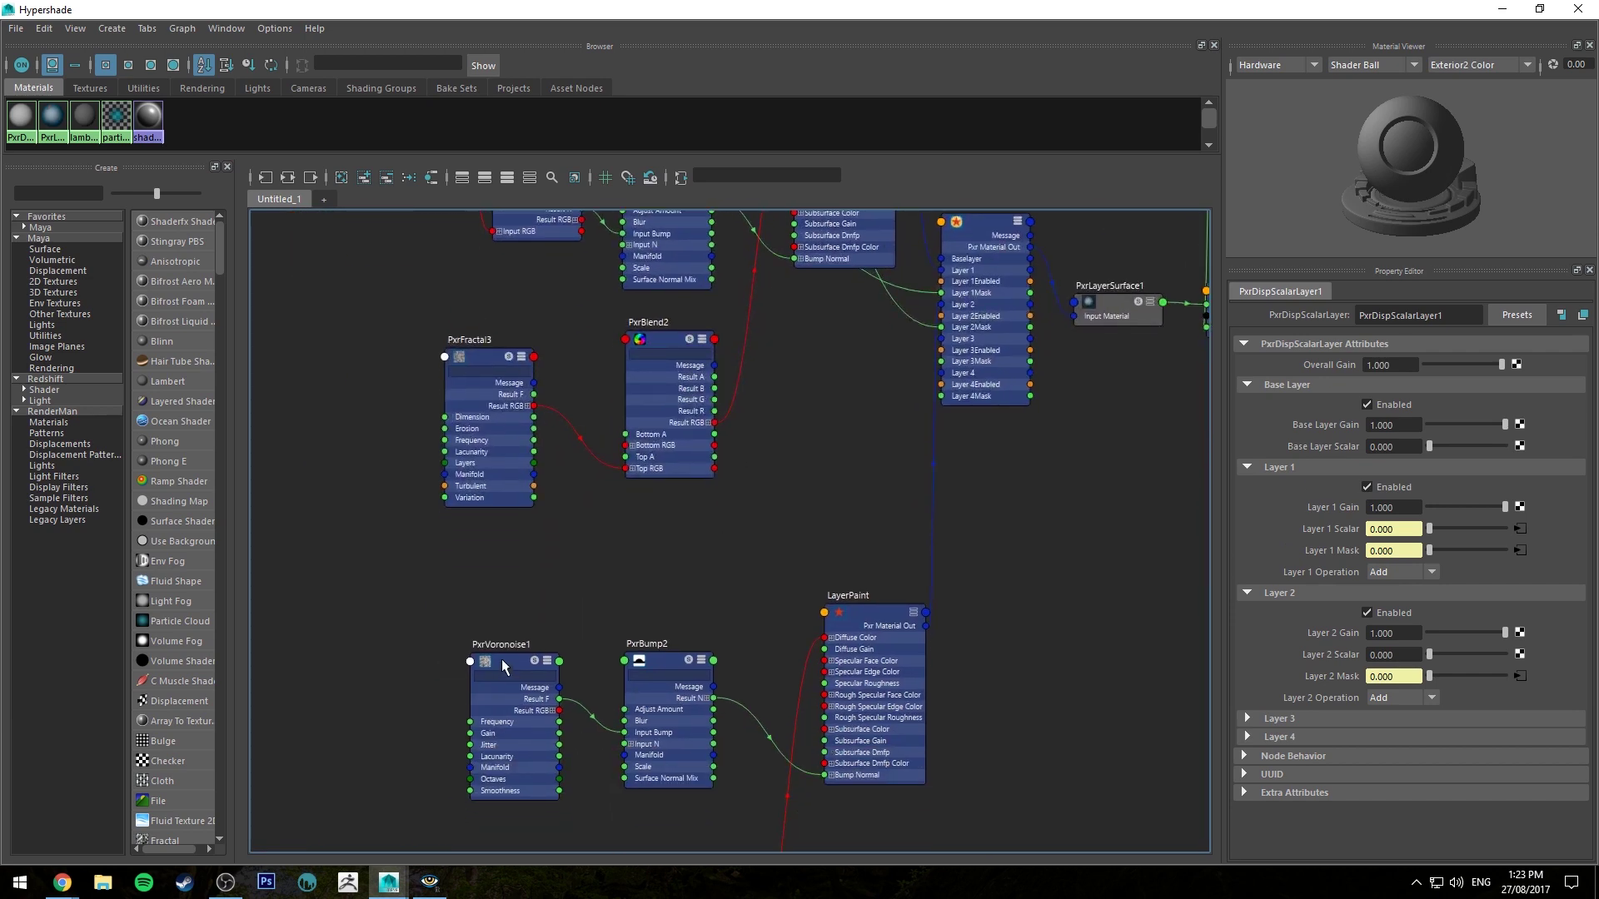
left_click_drag(502, 658, 508, 618)
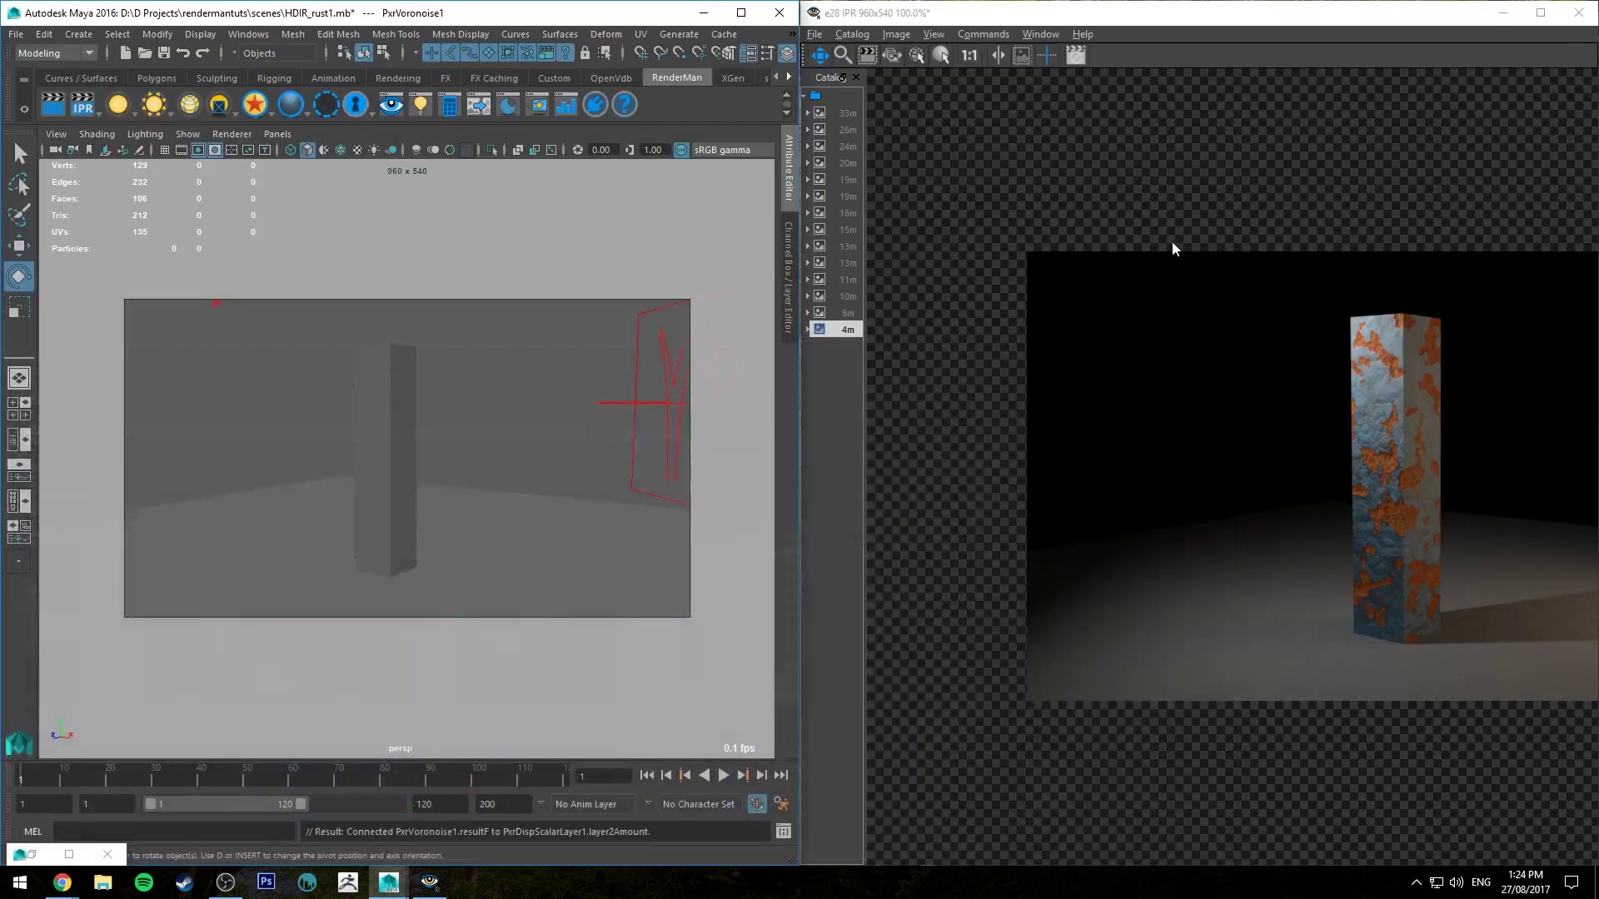
Step: Start an IPR render of the pillar and zoom in to inspect the displaced surface and its corners
left_click(1501, 8)
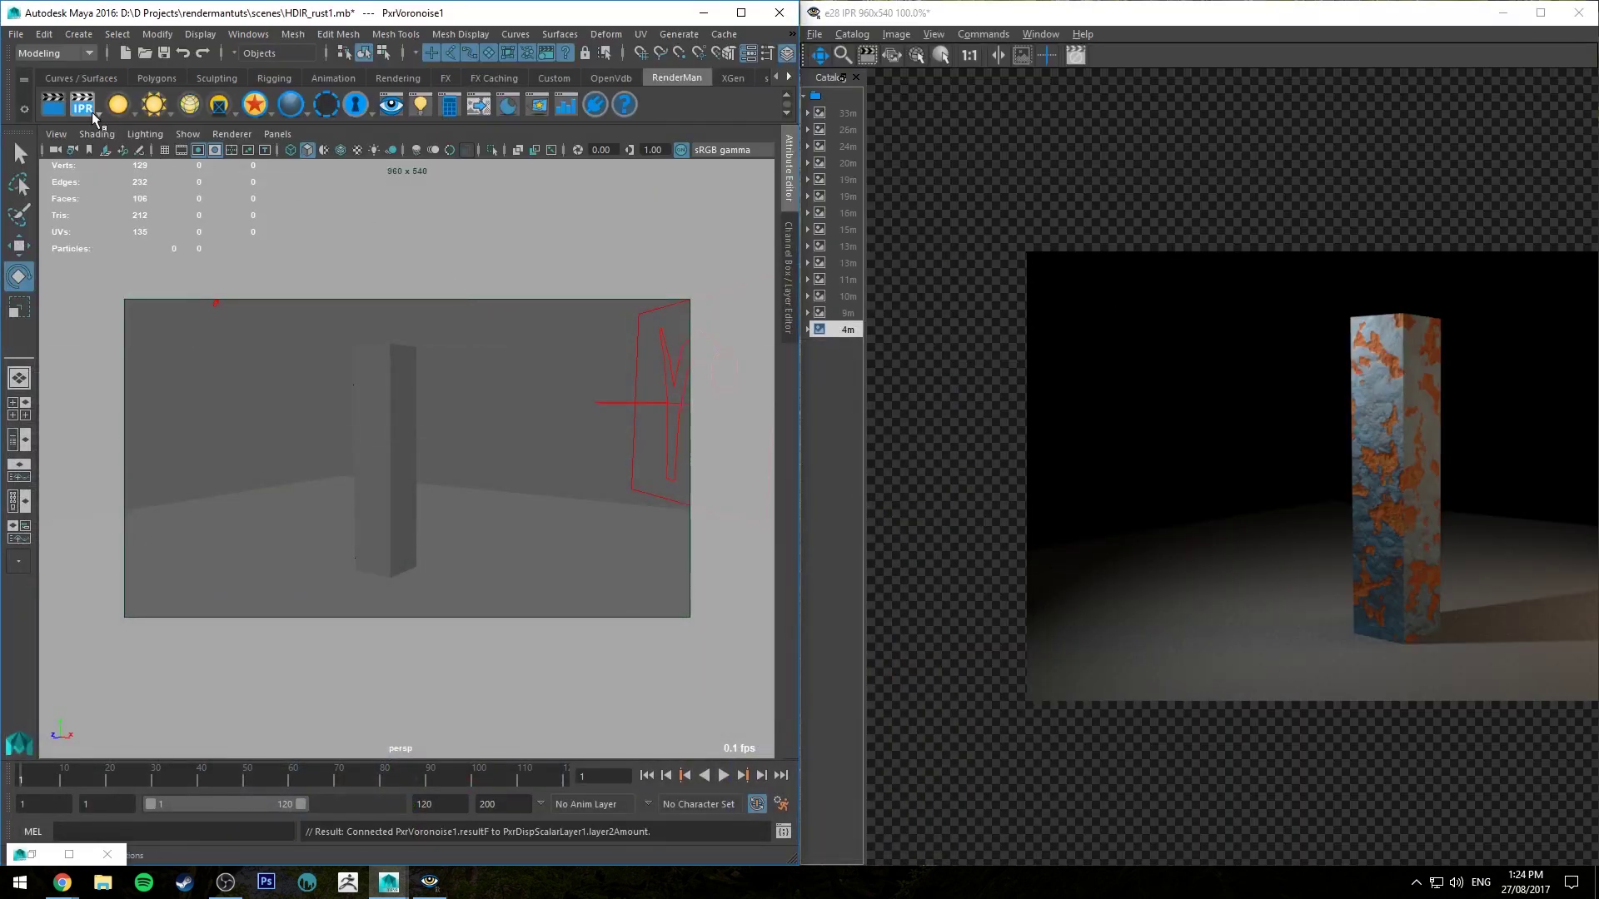
left_click(94, 117)
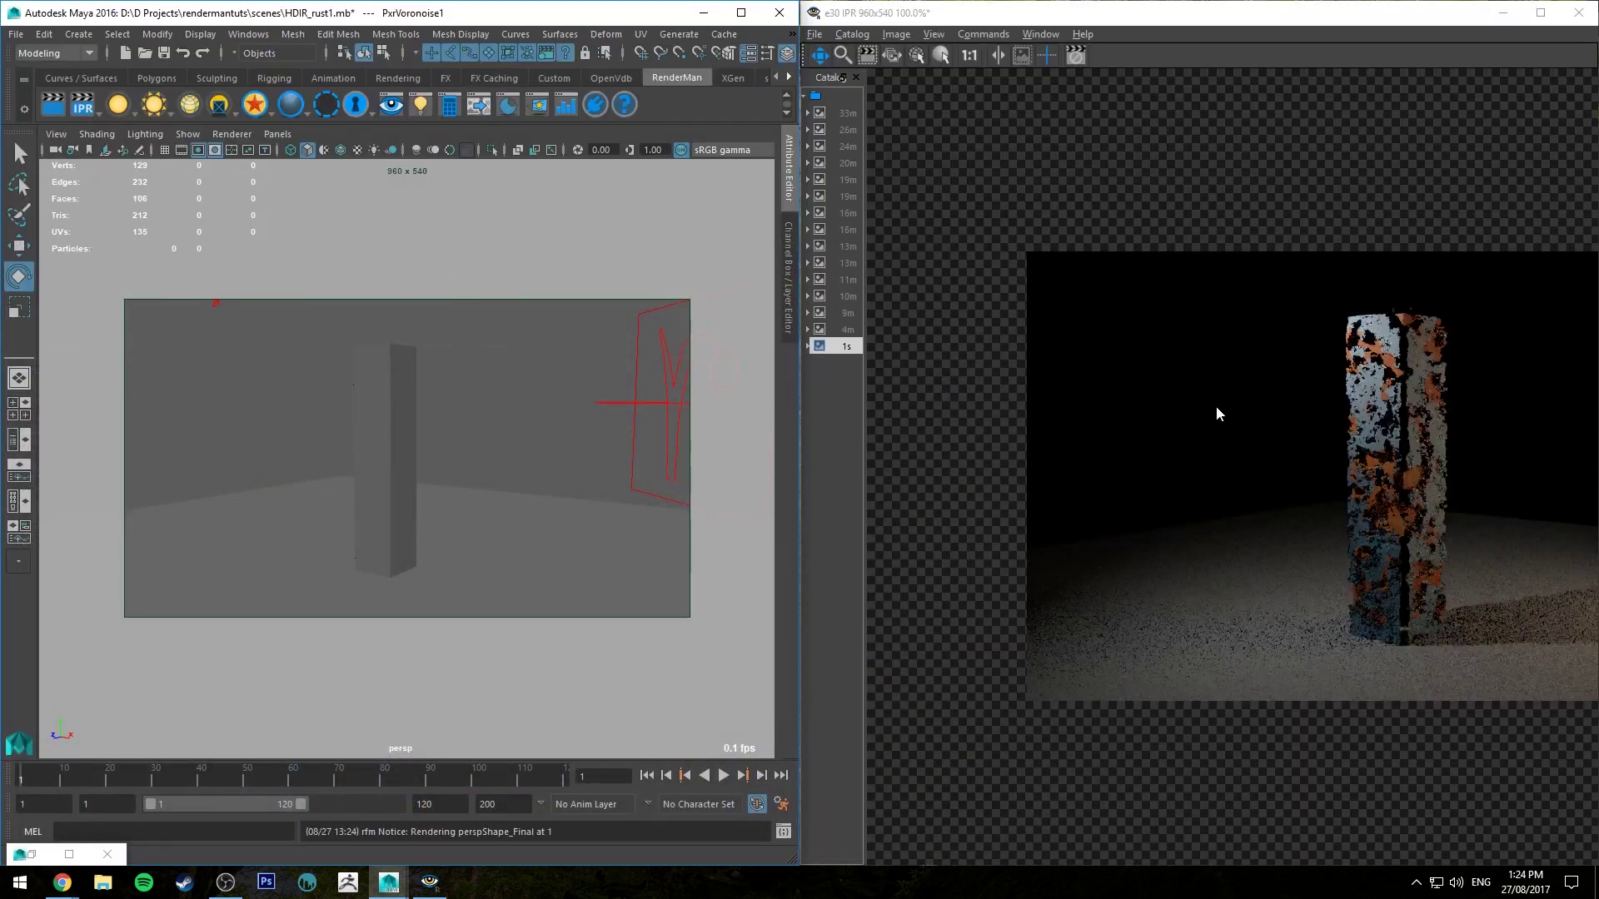
scroll(1407, 401, "up", 3)
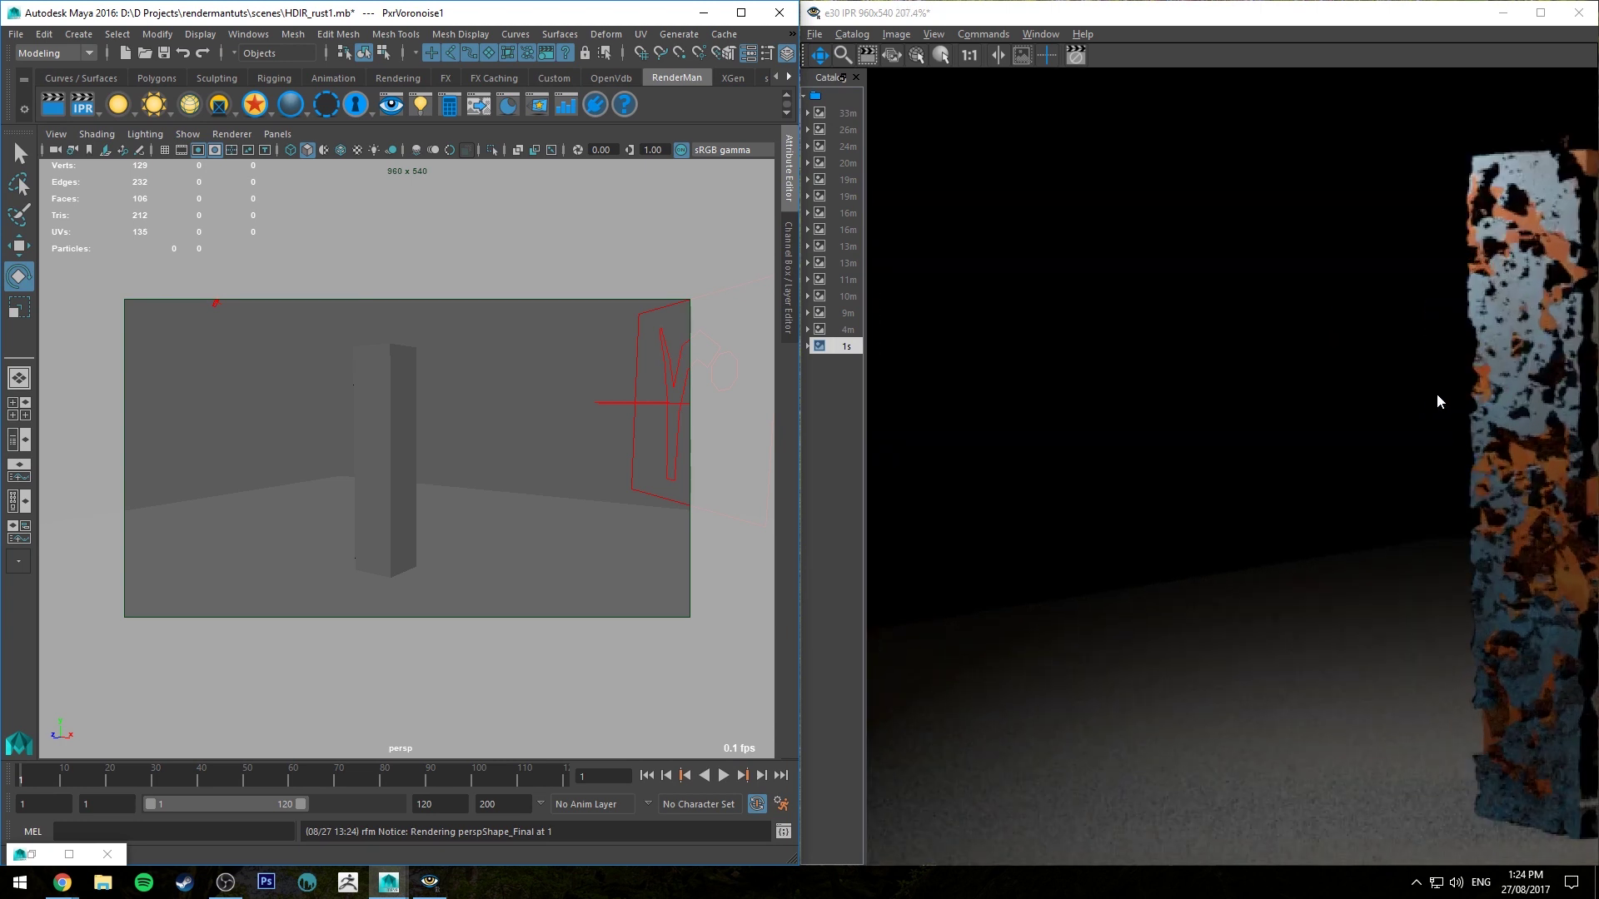
left_click(1438, 392)
left_click_drag(1437, 391, 1122, 283)
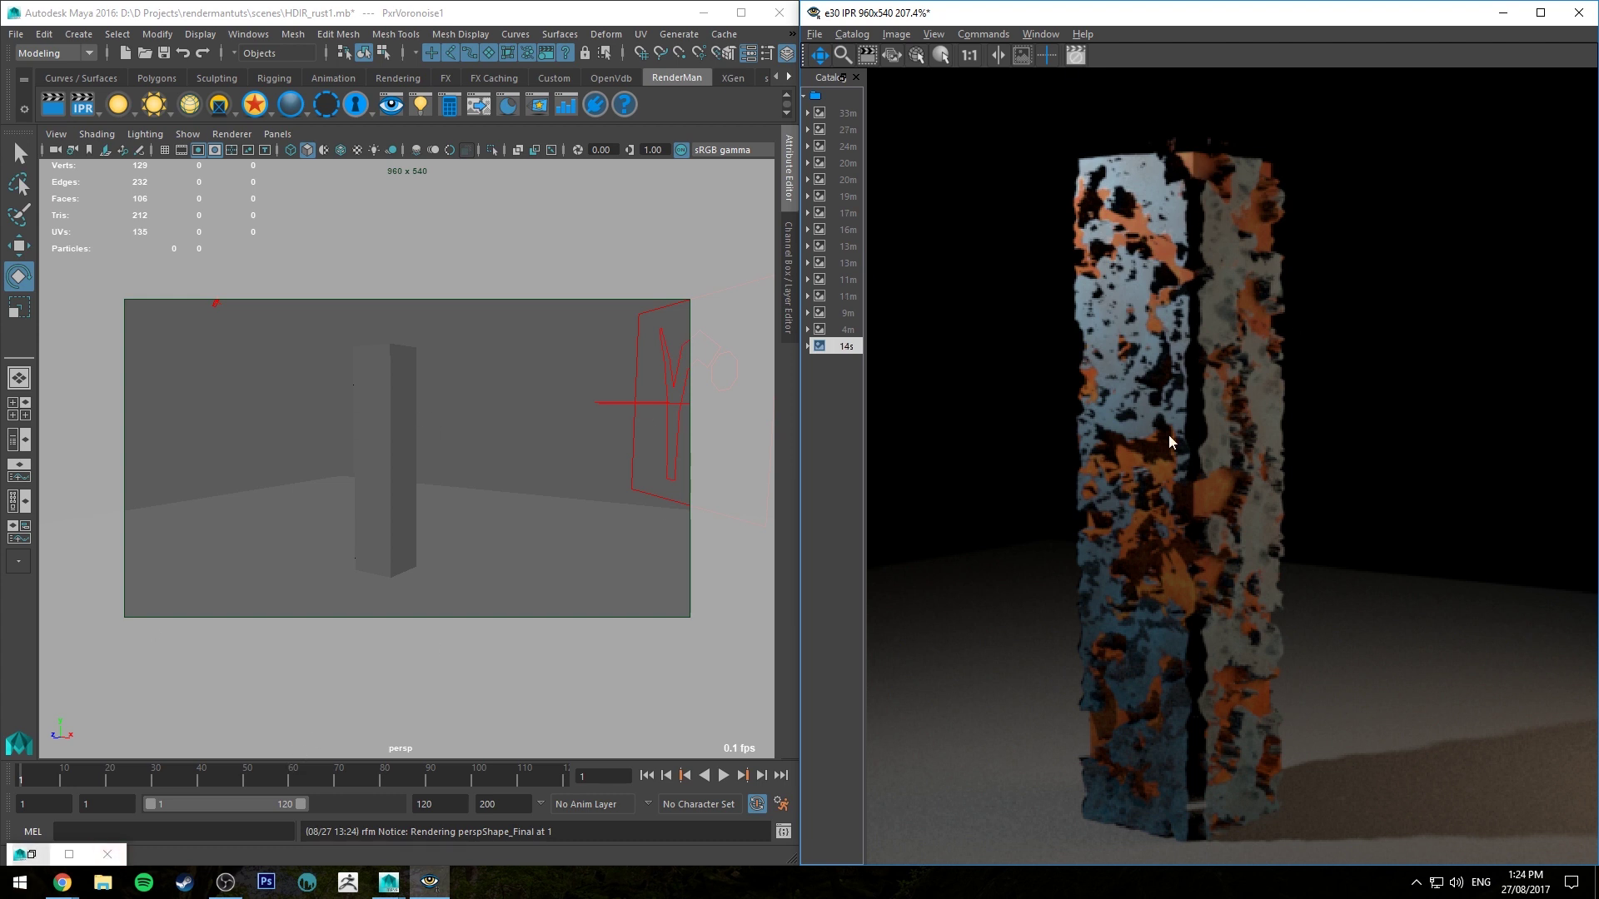
Step: Add the RenderMan subdivision attribute to the pillar's shape, check its effect in the IPR render and stop the render
left_click(412, 398)
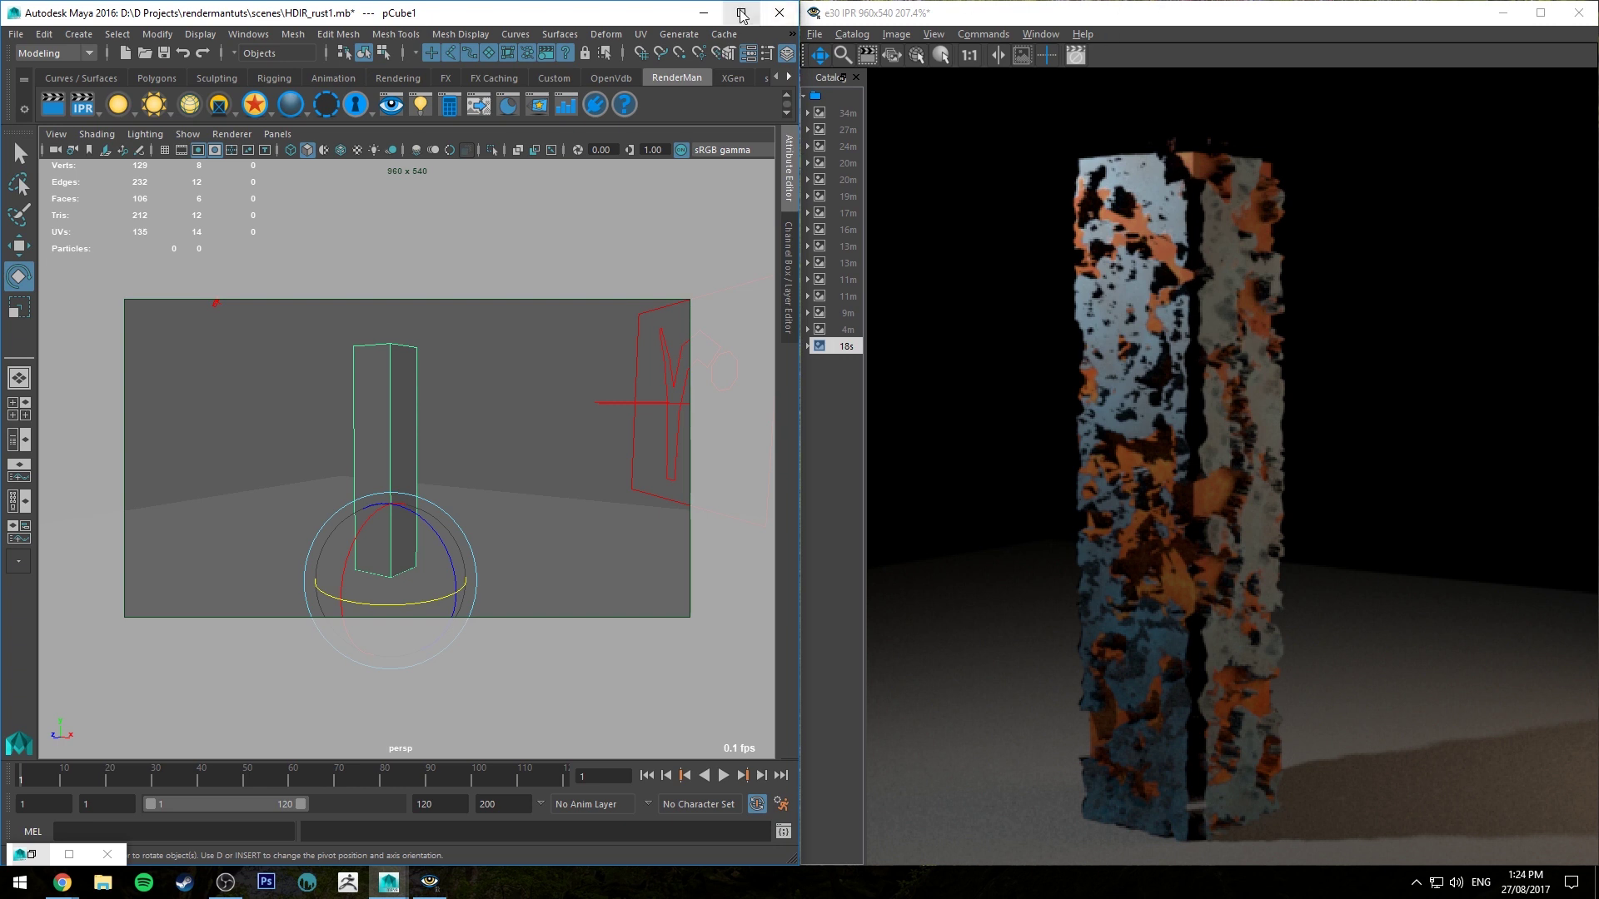
left_click(788, 160)
left_click(560, 151)
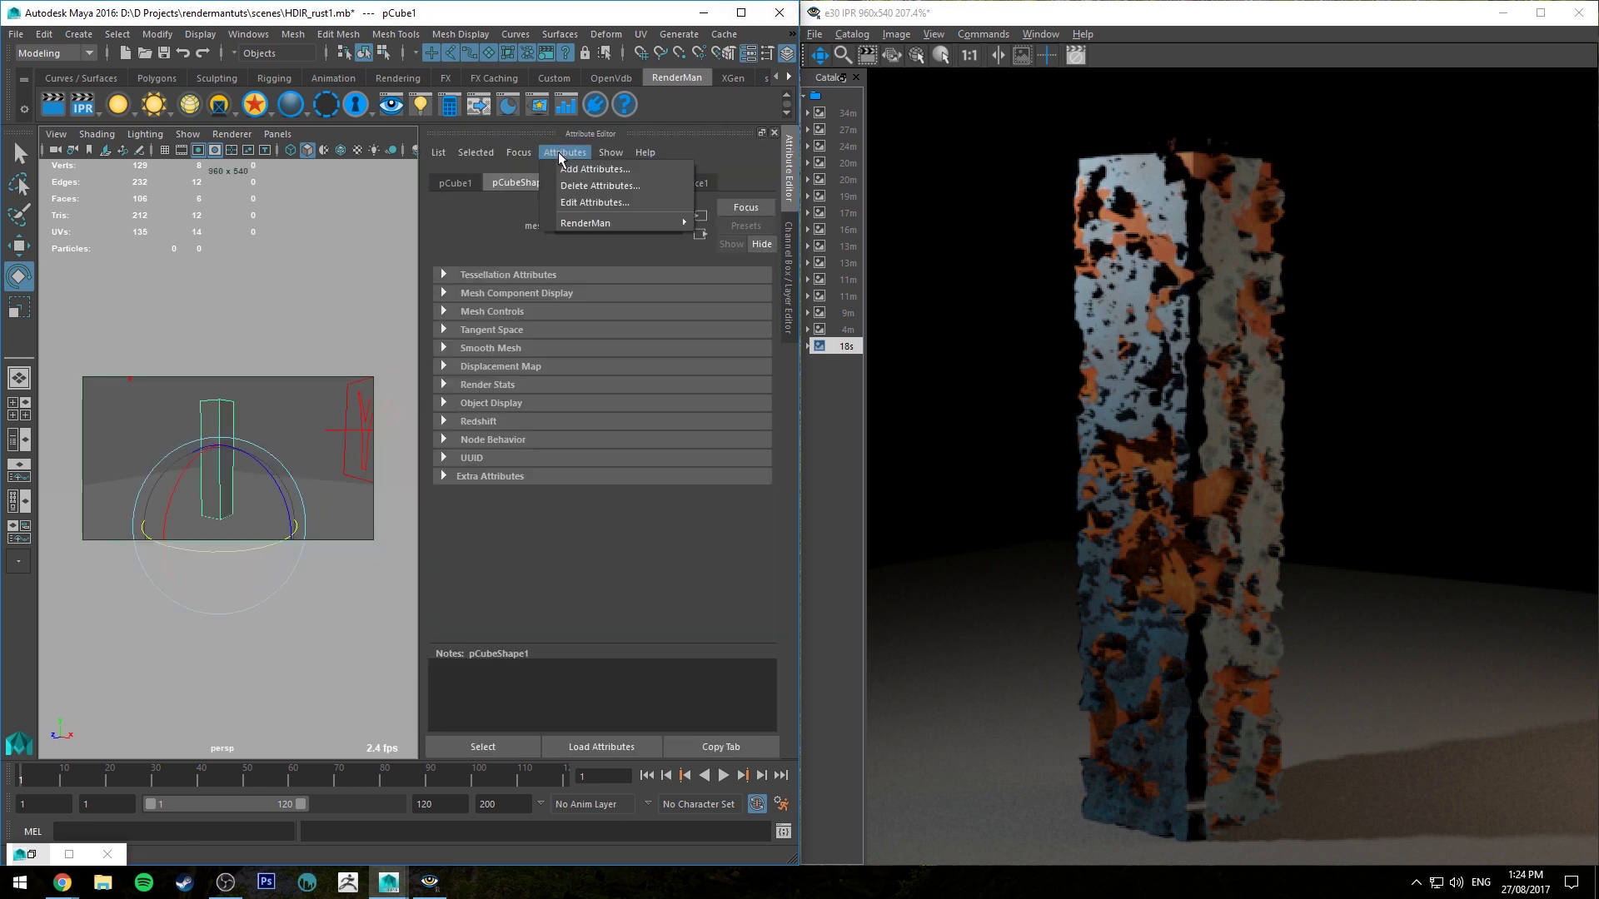
mouse_move(578, 223)
left_click(753, 224)
left_click(284, 416)
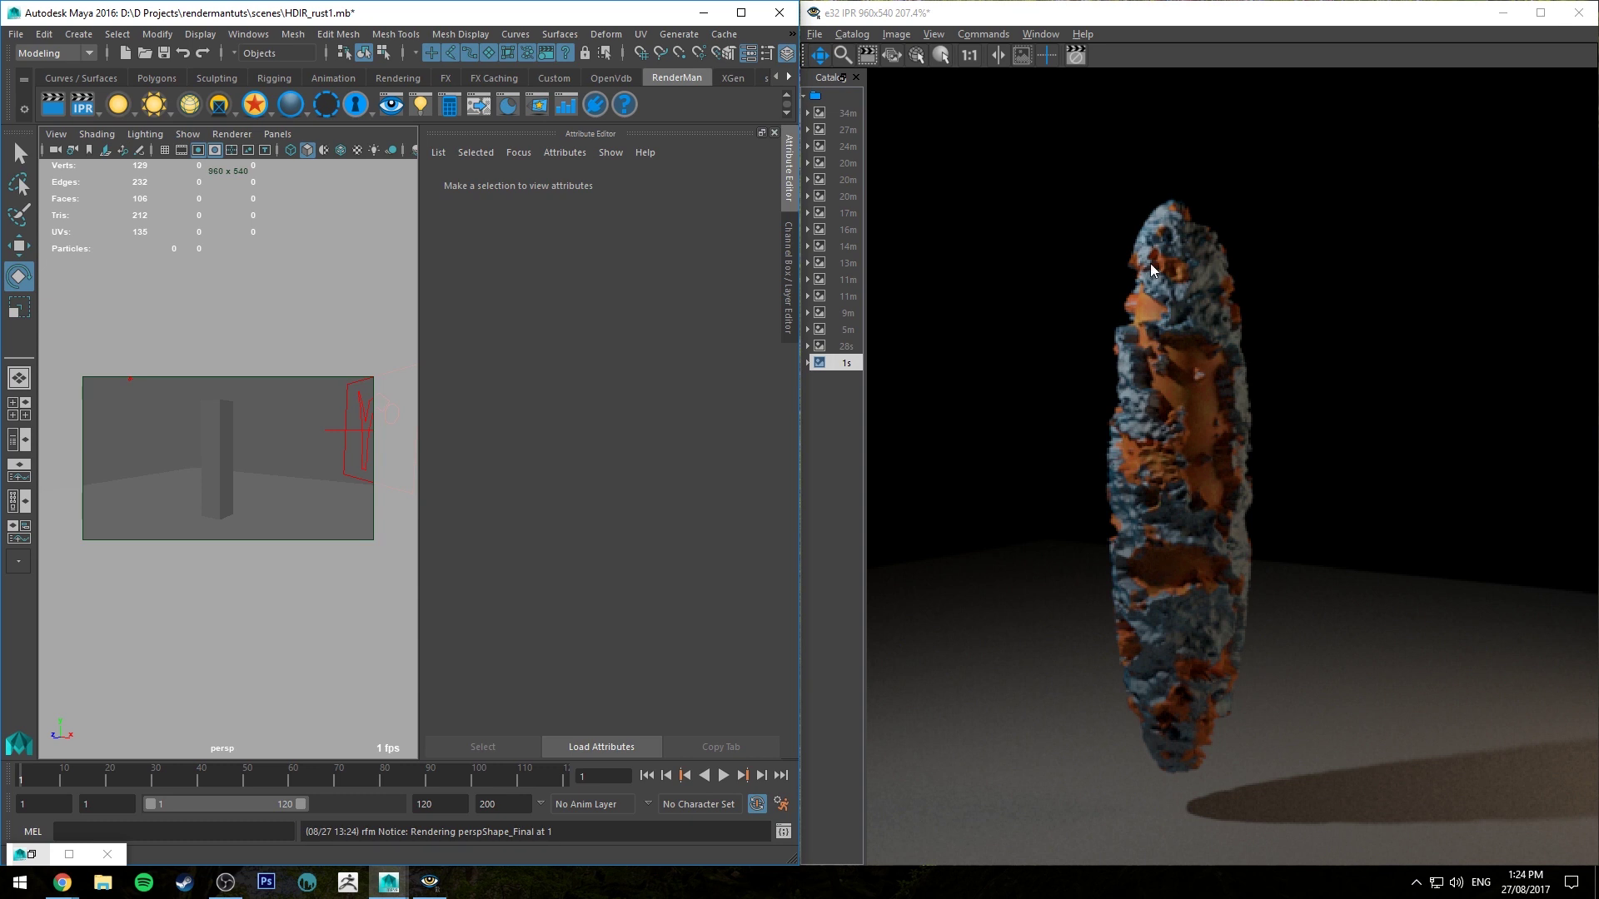
left_click(1070, 56)
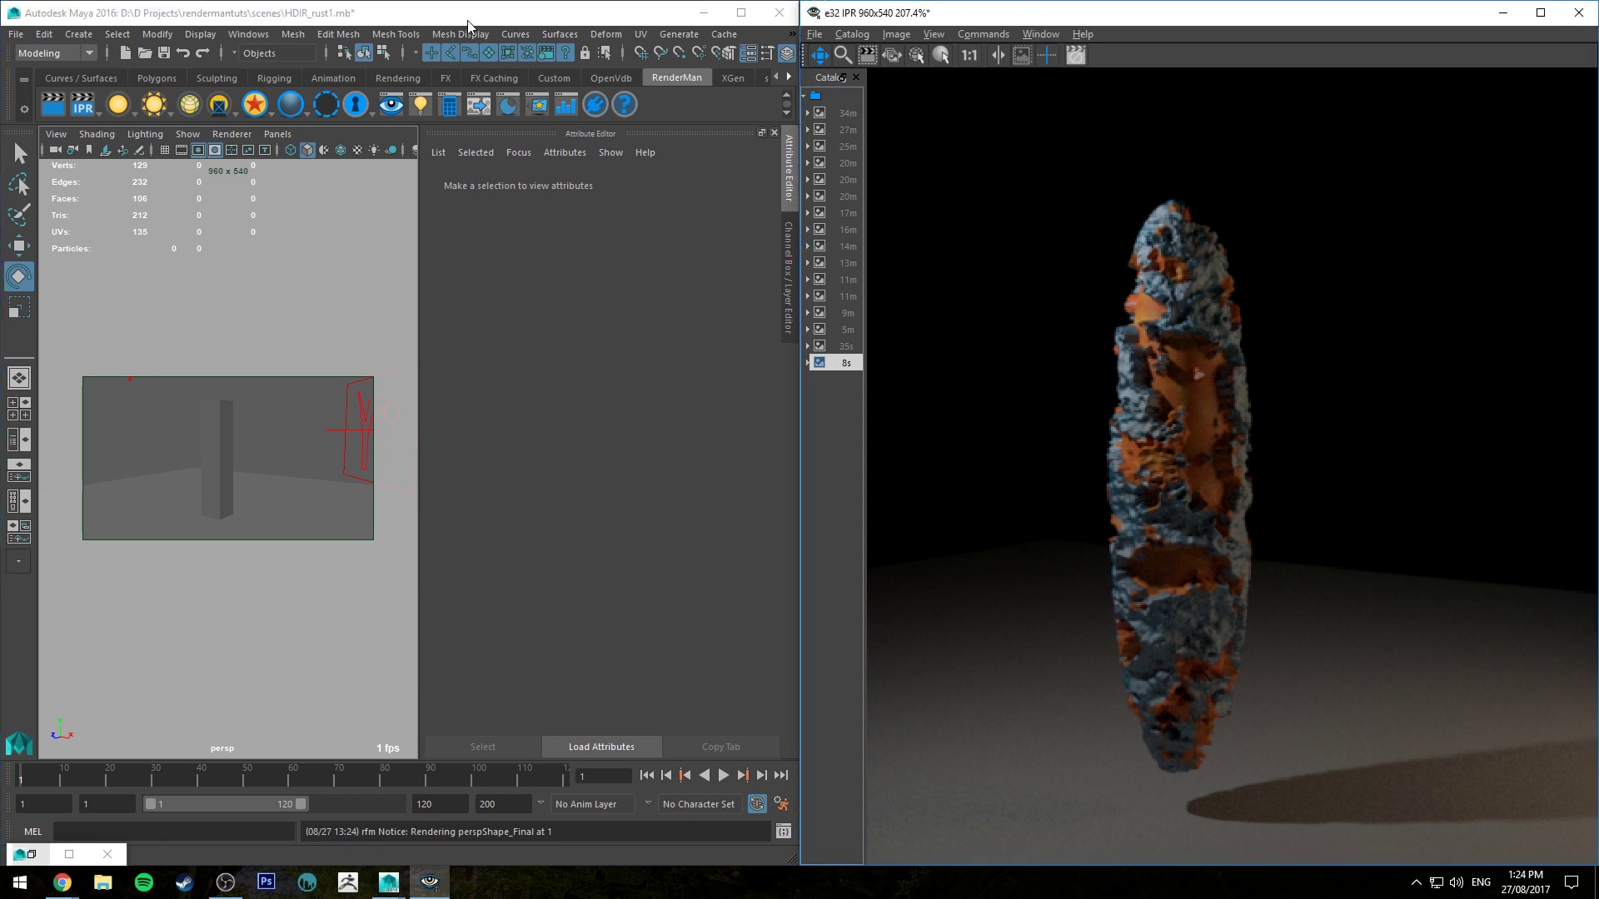
Step: Insert supporting edge loops close to the pillar's top, bottom and vertical edges to hold its shape under subdivision
left_click(787, 158)
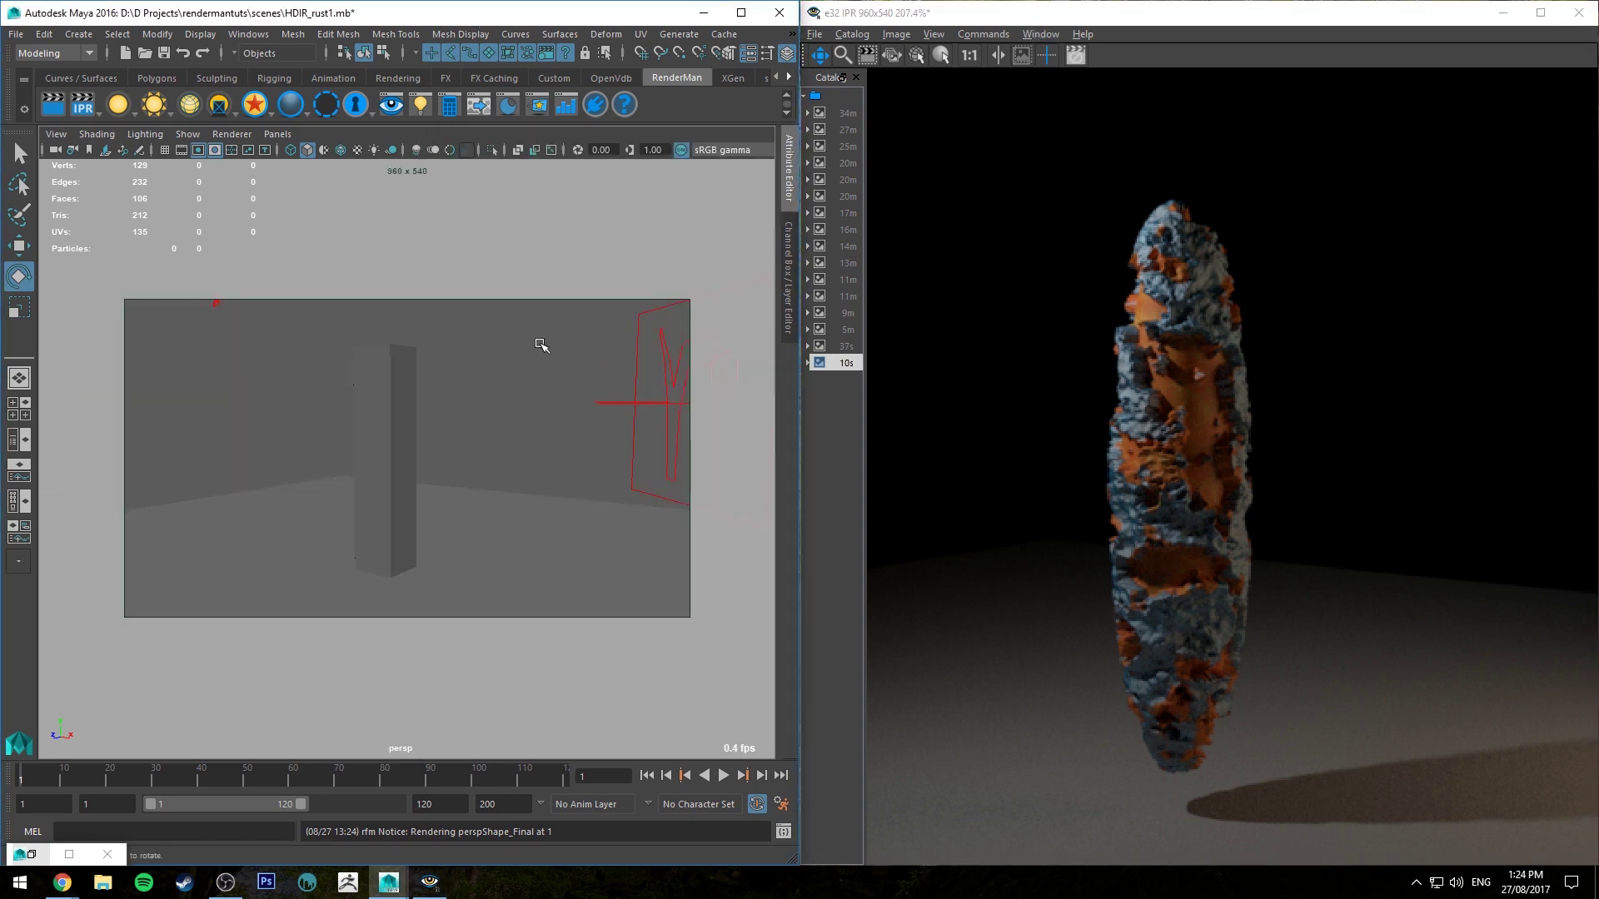
left_click(406, 378)
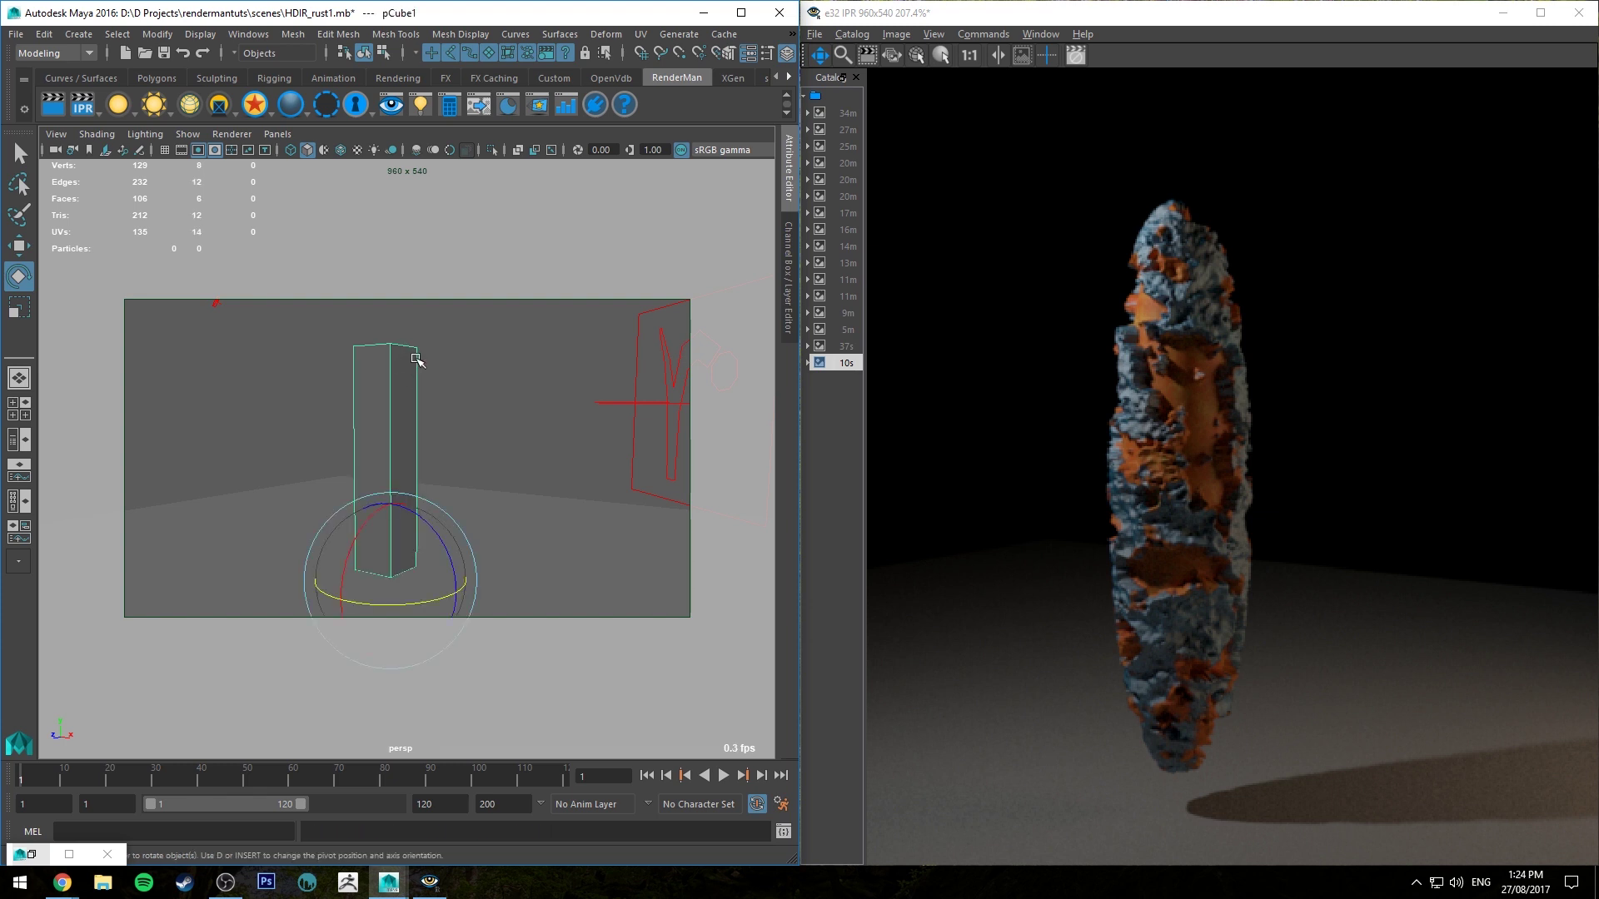
right_click_drag(412, 356, 489, 571, "alt")
right_click(487, 451, "shift")
right_click_drag(487, 451, 383, 474, "shift")
left_click(522, 478)
left_click(522, 463)
left_click_drag(500, 466, 589, 535, "alt")
left_click(347, 560)
left_click(588, 535)
right_click_drag(588, 536, 427, 333, "alt")
Step: Restore the bookmarked view of the whole pillar, check the reinforced shape in an IPR render and stop the render
left_click(55, 135)
mouse_move(145, 362)
left_click(329, 364)
key("q")
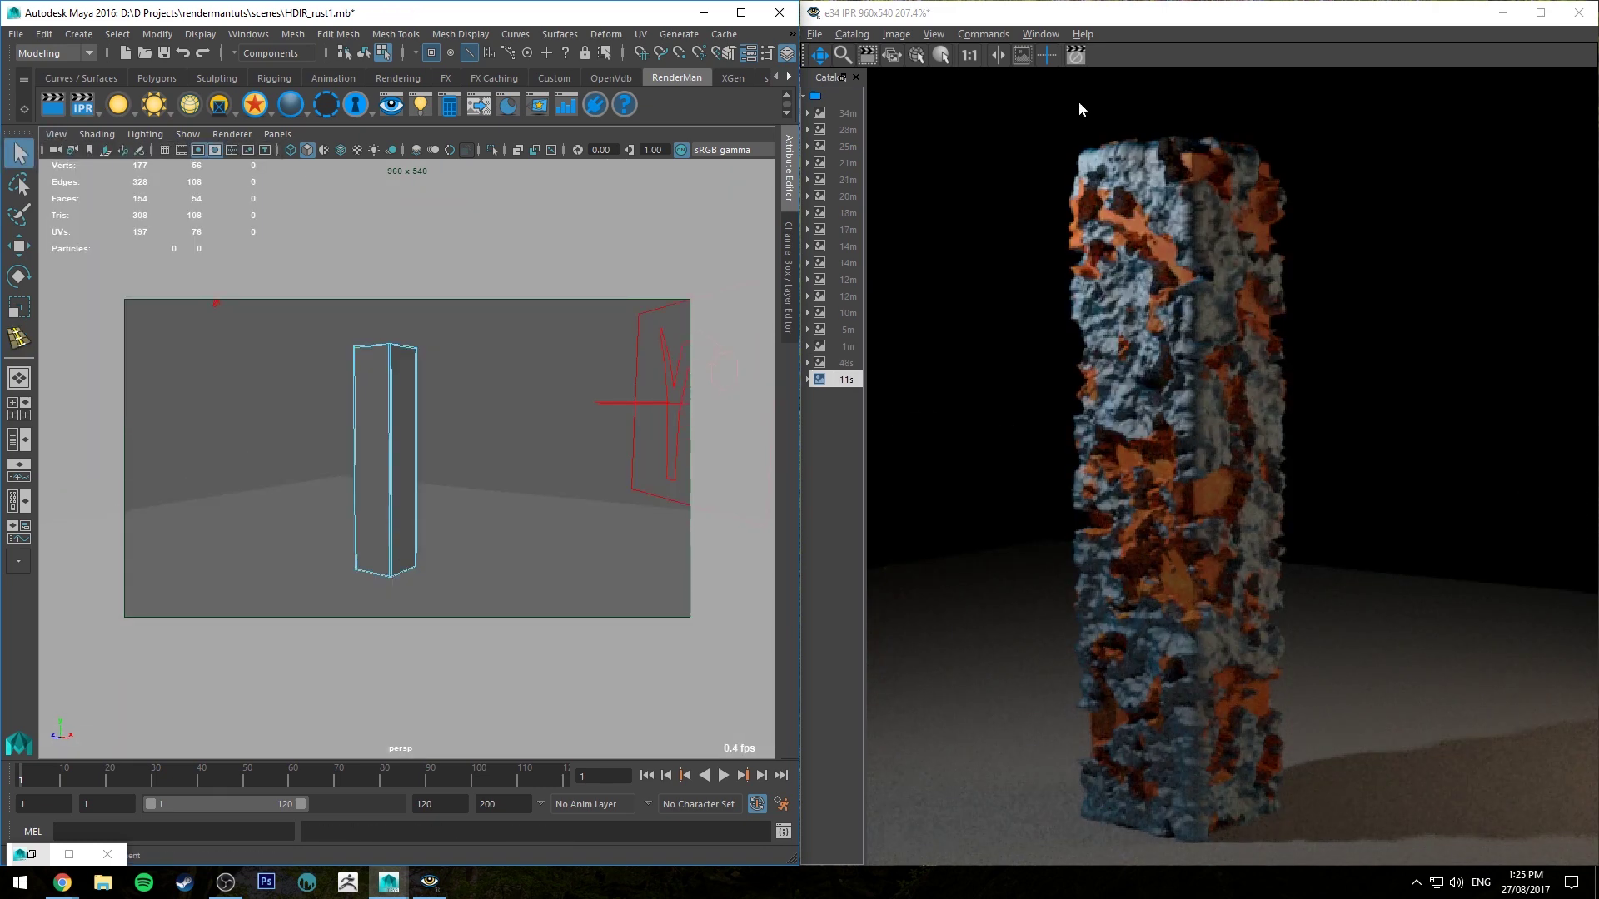
left_click(1077, 55)
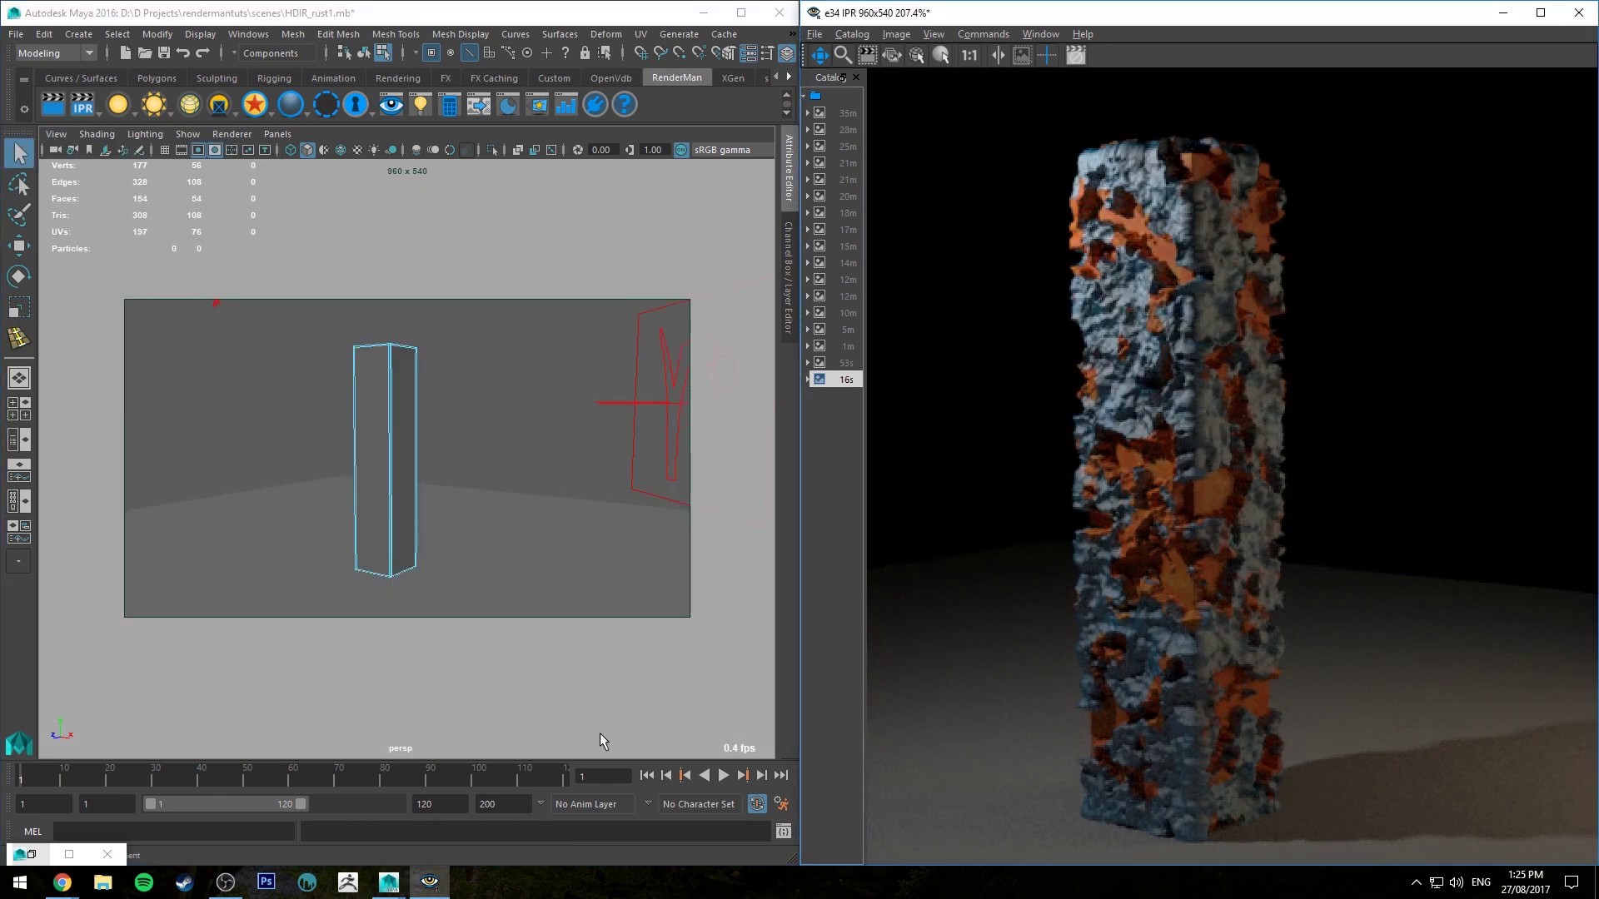
Step: Return to the Hypershade and set PxrDispScalarLayer1's Layer 1 Gain to 0.2 and Layer 2 Scalar to 0.3
left_click(70, 855)
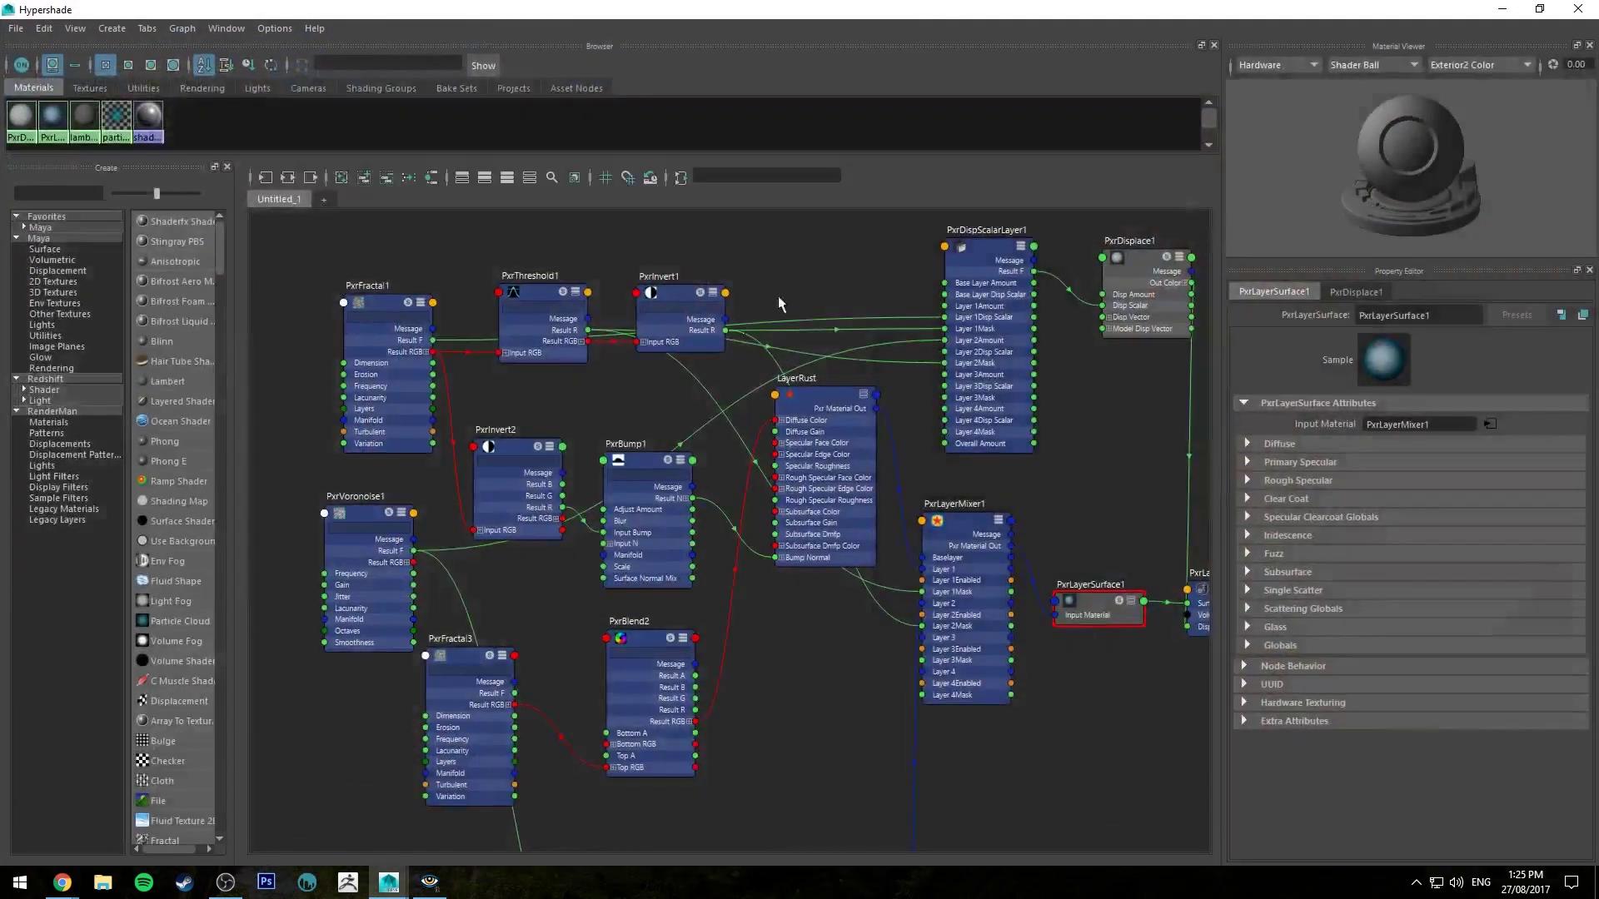
middle_click_drag(882, 273, 751, 358, "alt")
left_click(892, 328)
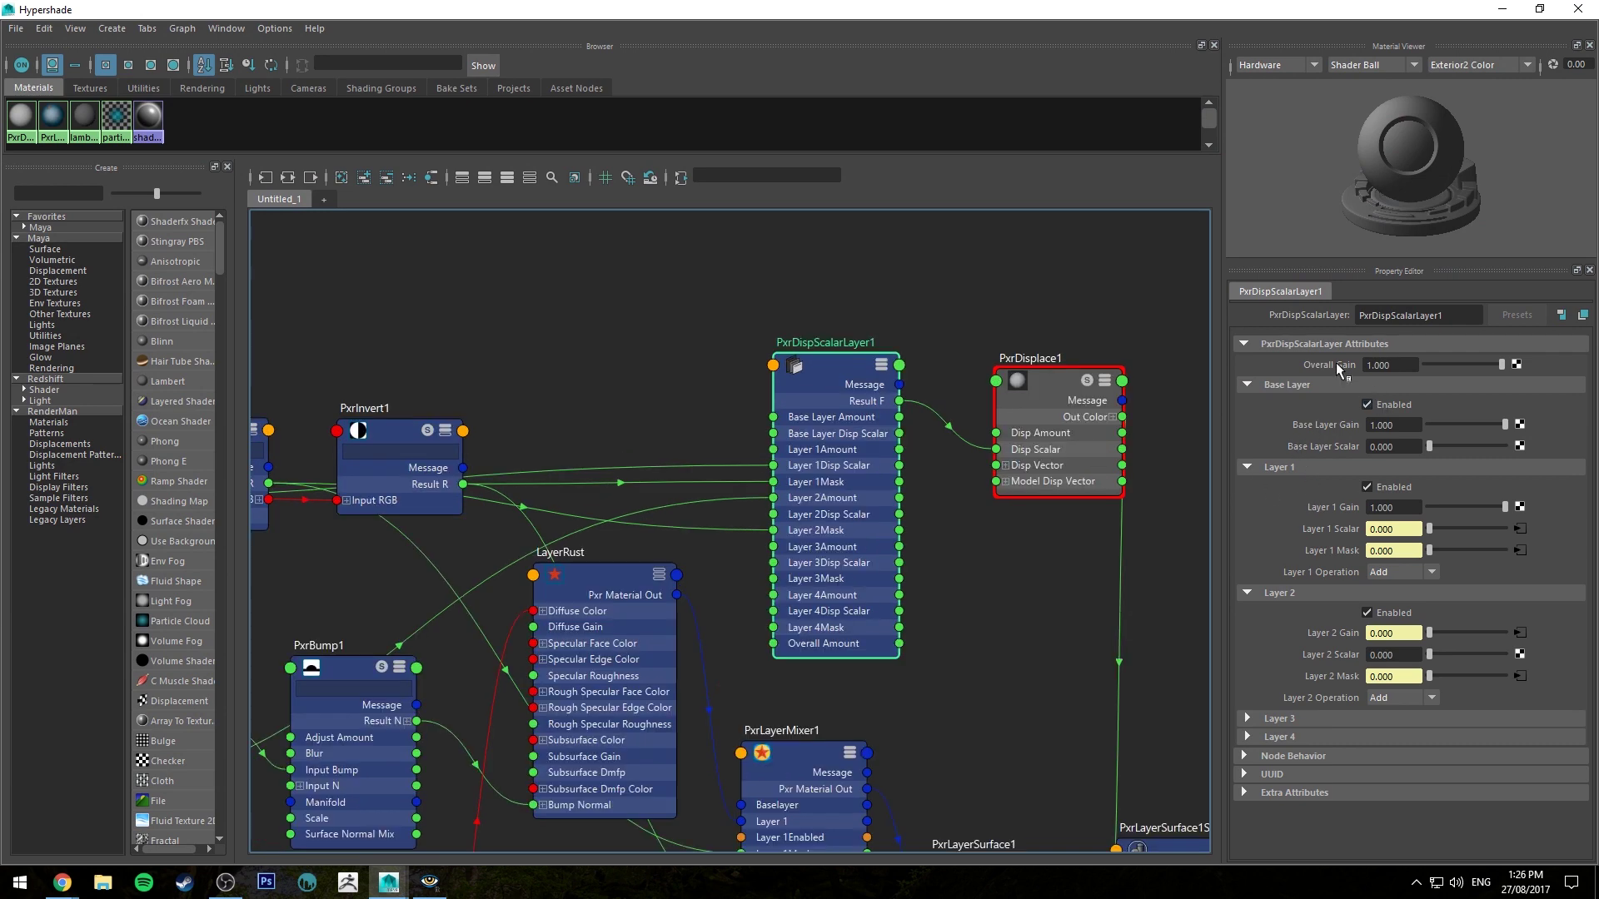
left_click(1405, 507)
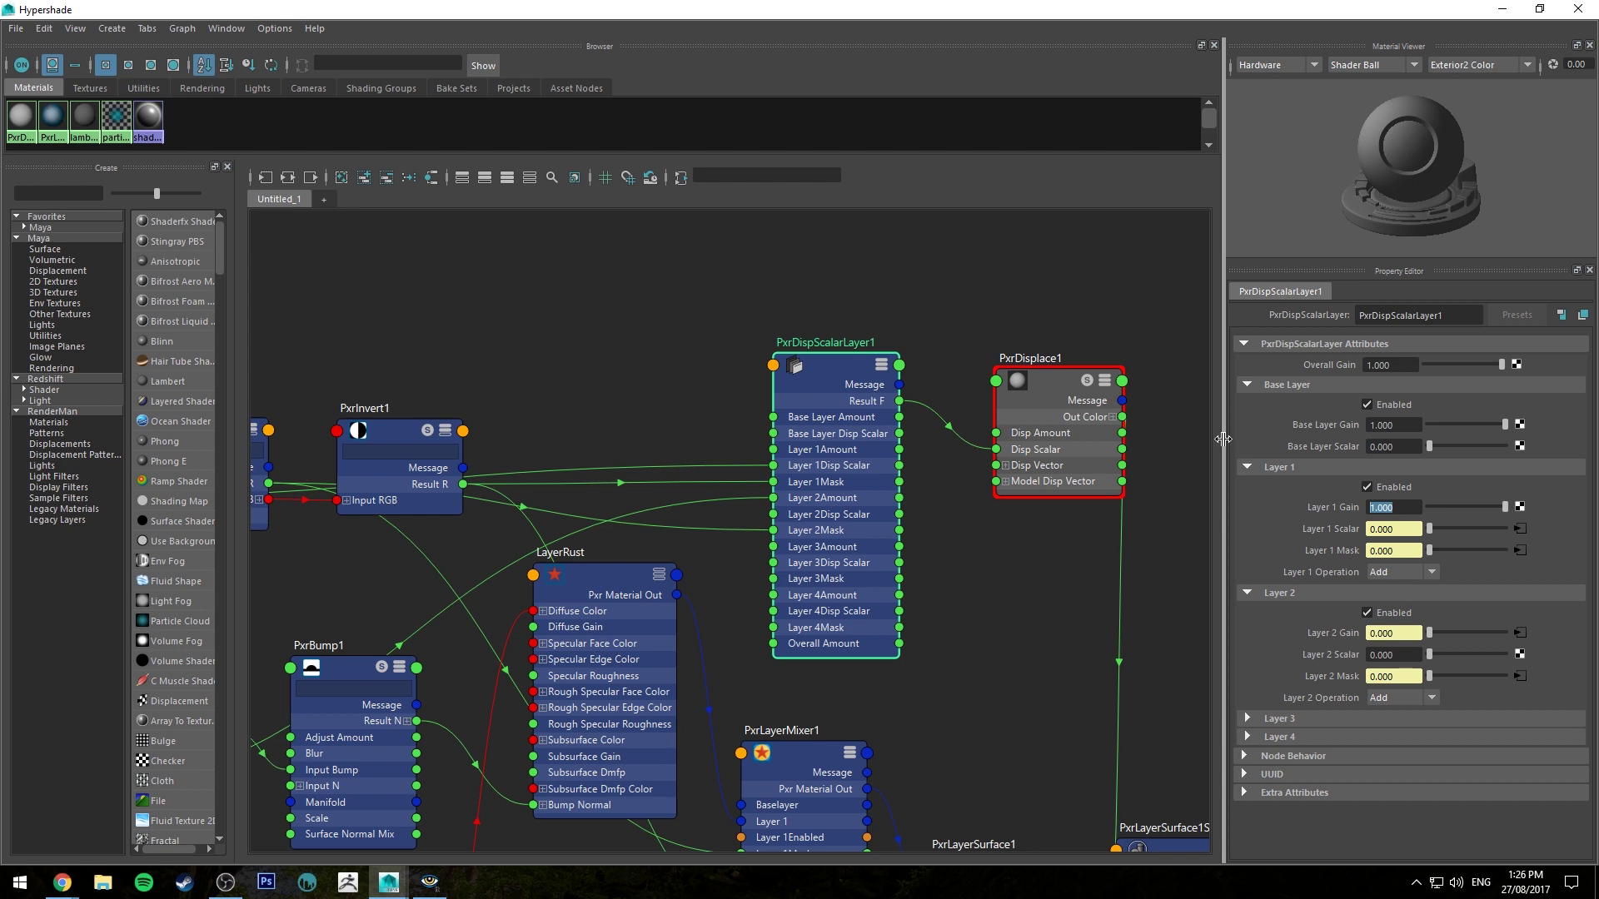
type("0.2")
key("Return")
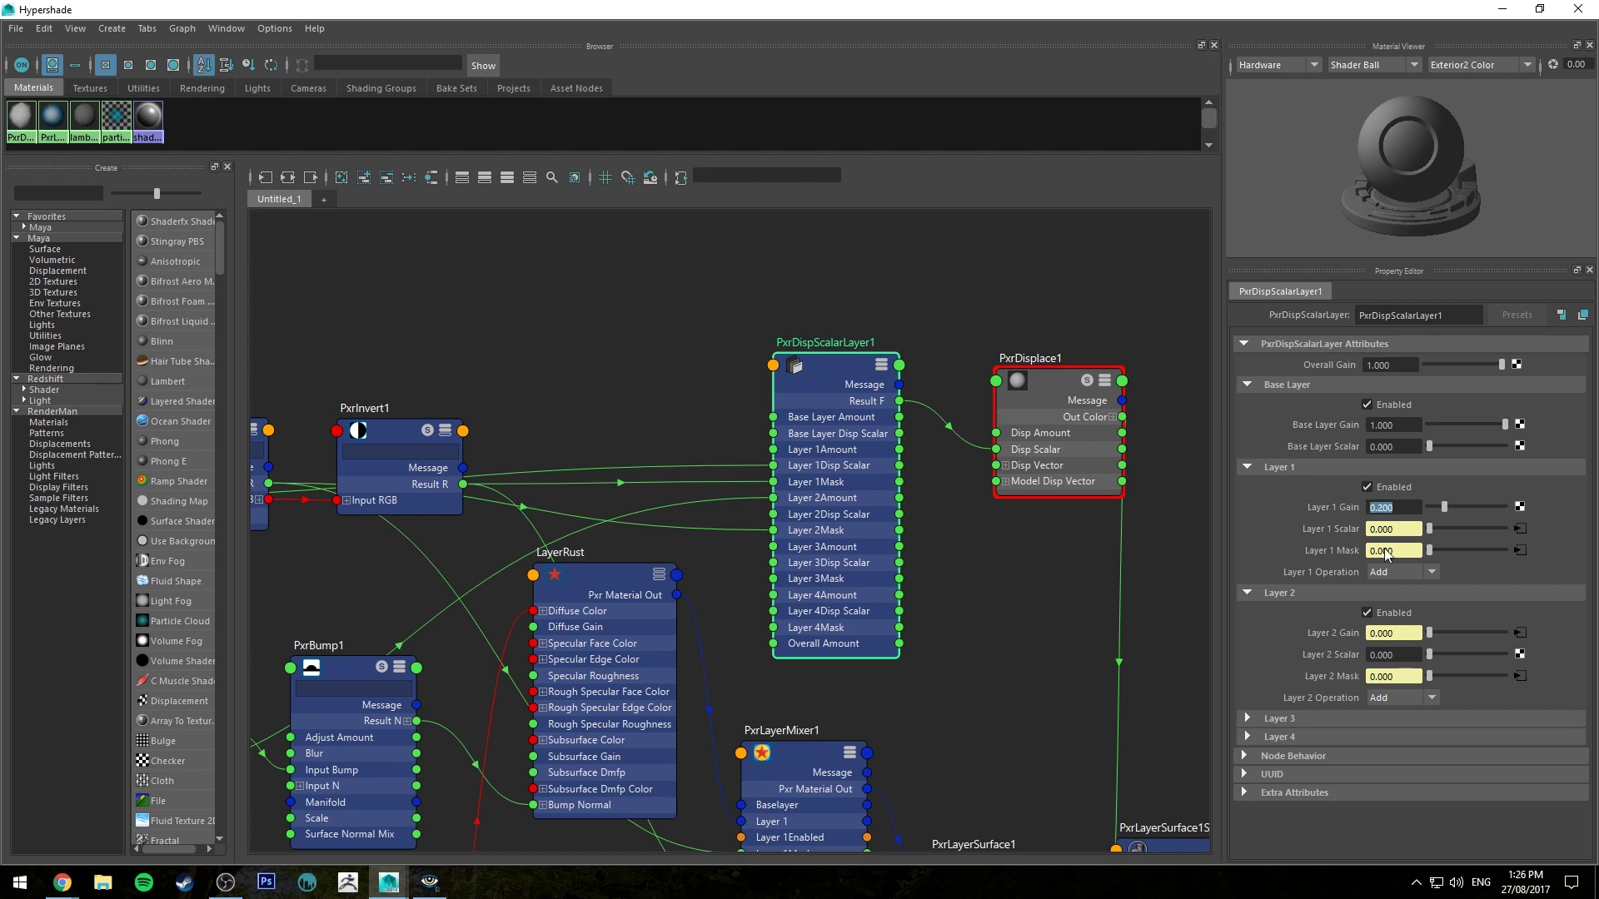
left_click(1410, 657)
type("0.3")
key("Return")
Step: Render the pillar with the reduced displacement and examine it from the bookmarked close-up view
left_click(1540, 9)
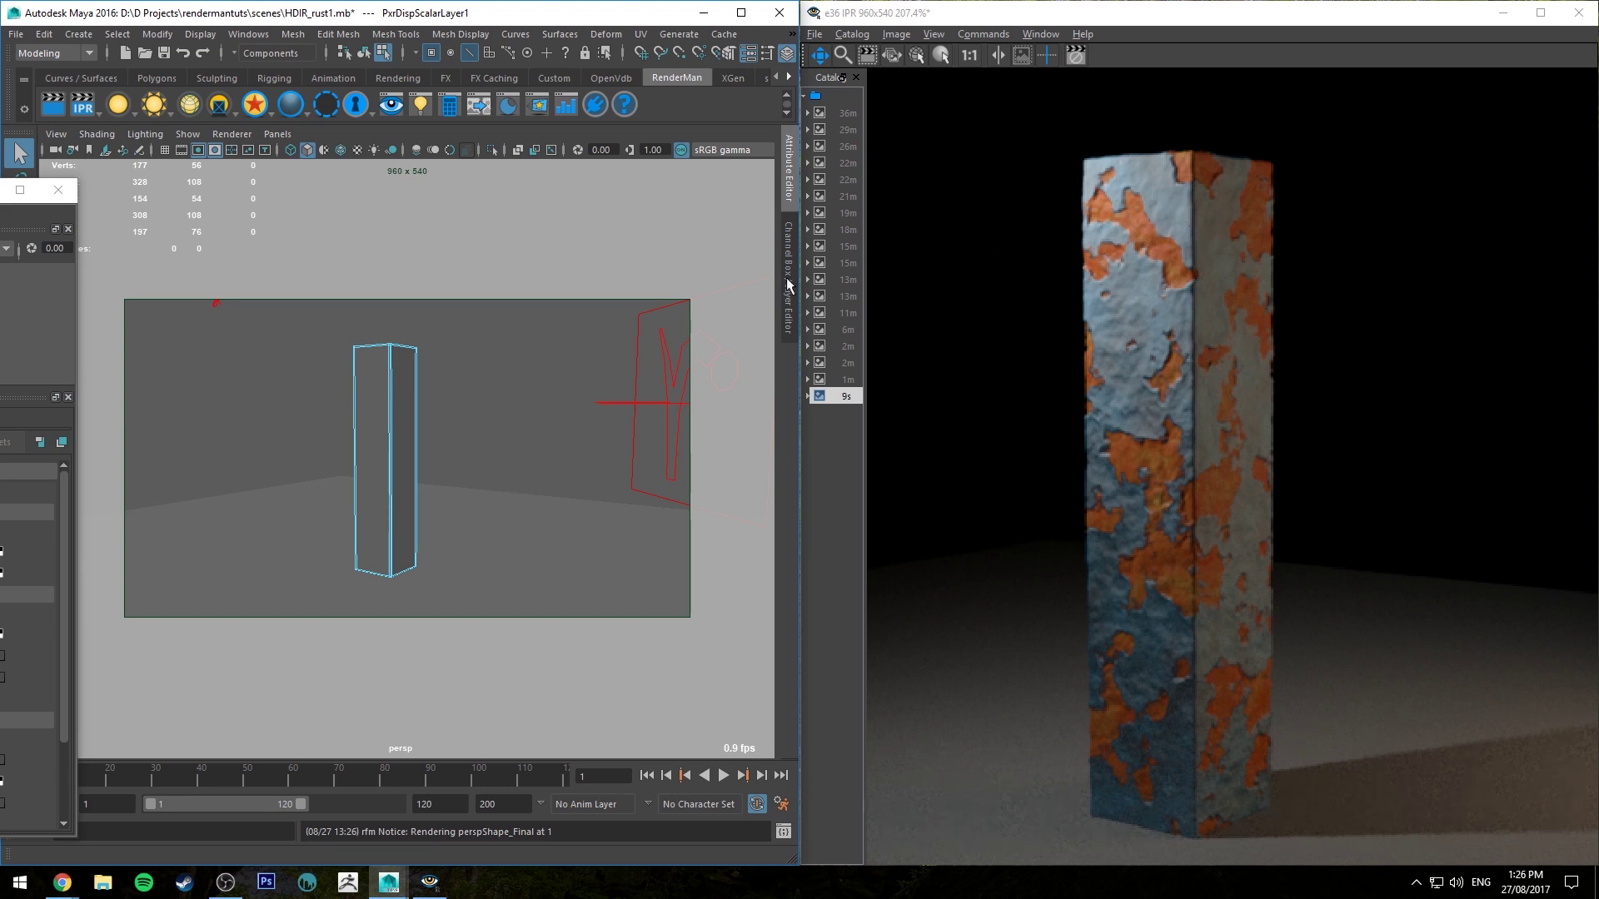
left_click(54, 134)
mouse_move(107, 360)
left_click(348, 369)
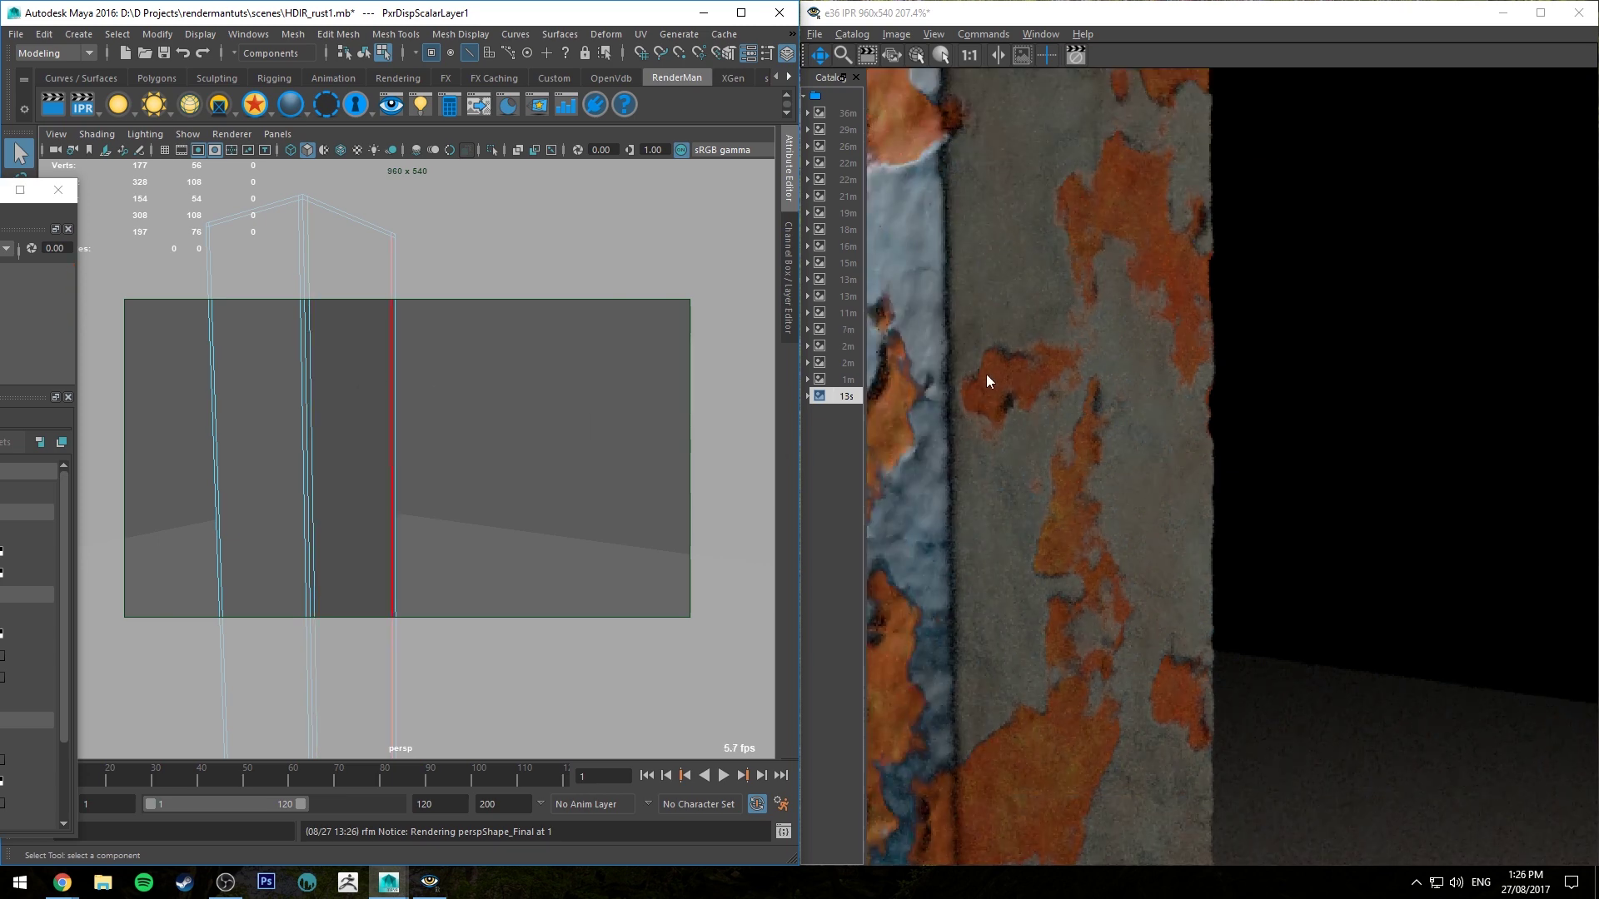
scroll(1259, 371, "down", 3)
scroll(1249, 368, "up", 1)
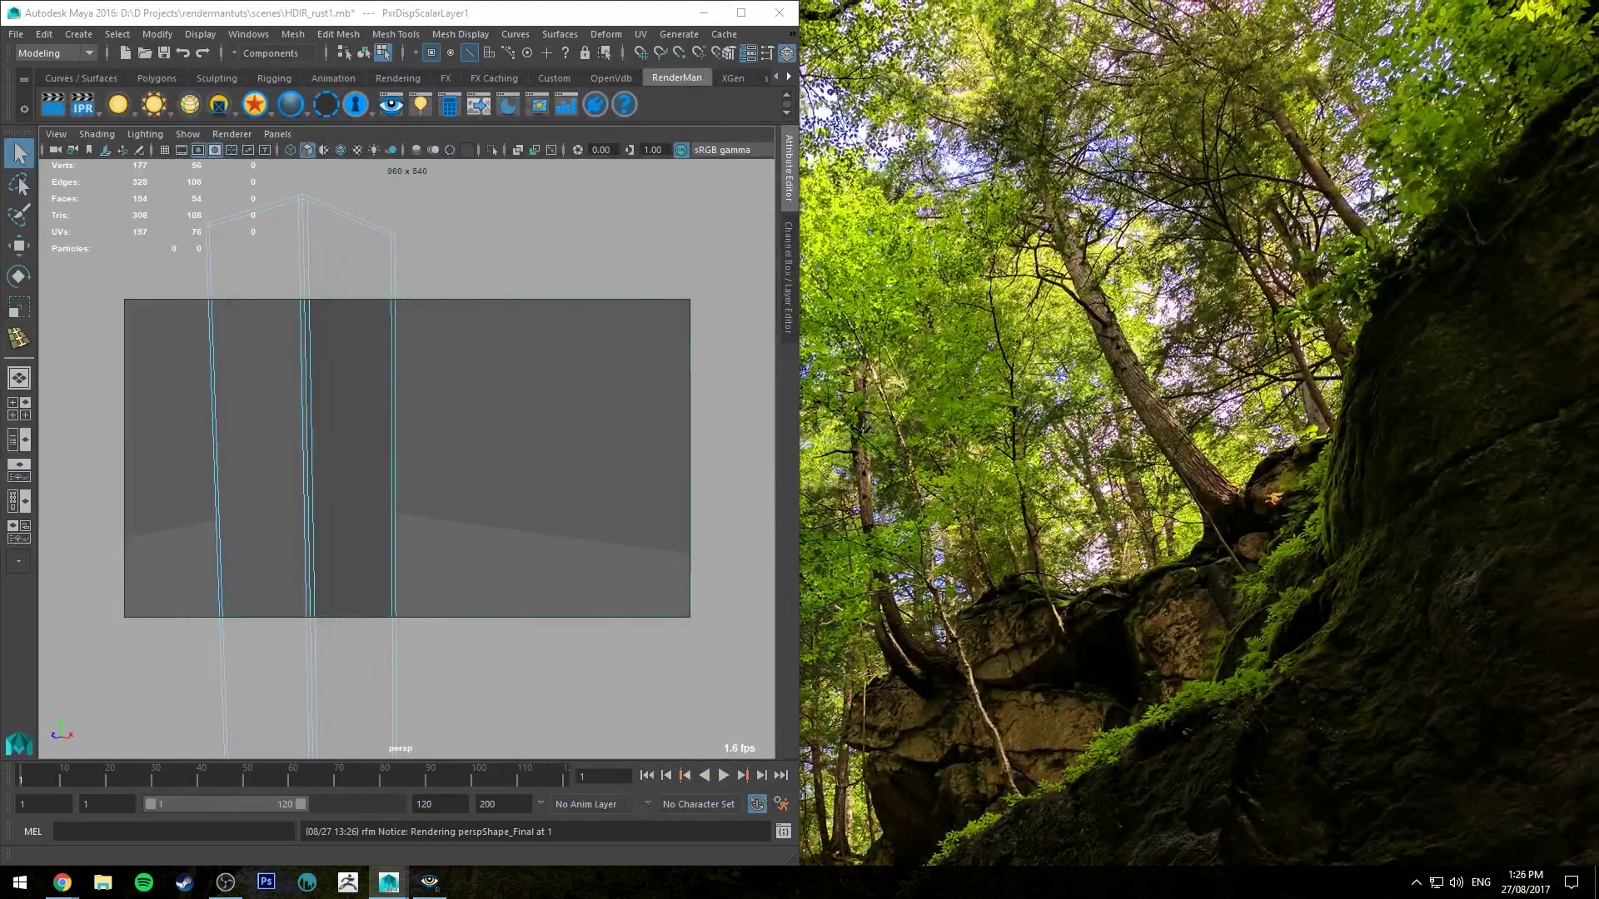
Step: Re-enable the PxrBump1 node feeding LayerRust and the PxrBump2 node feeding LayerPaint in the Hypershade network
left_click(430, 882)
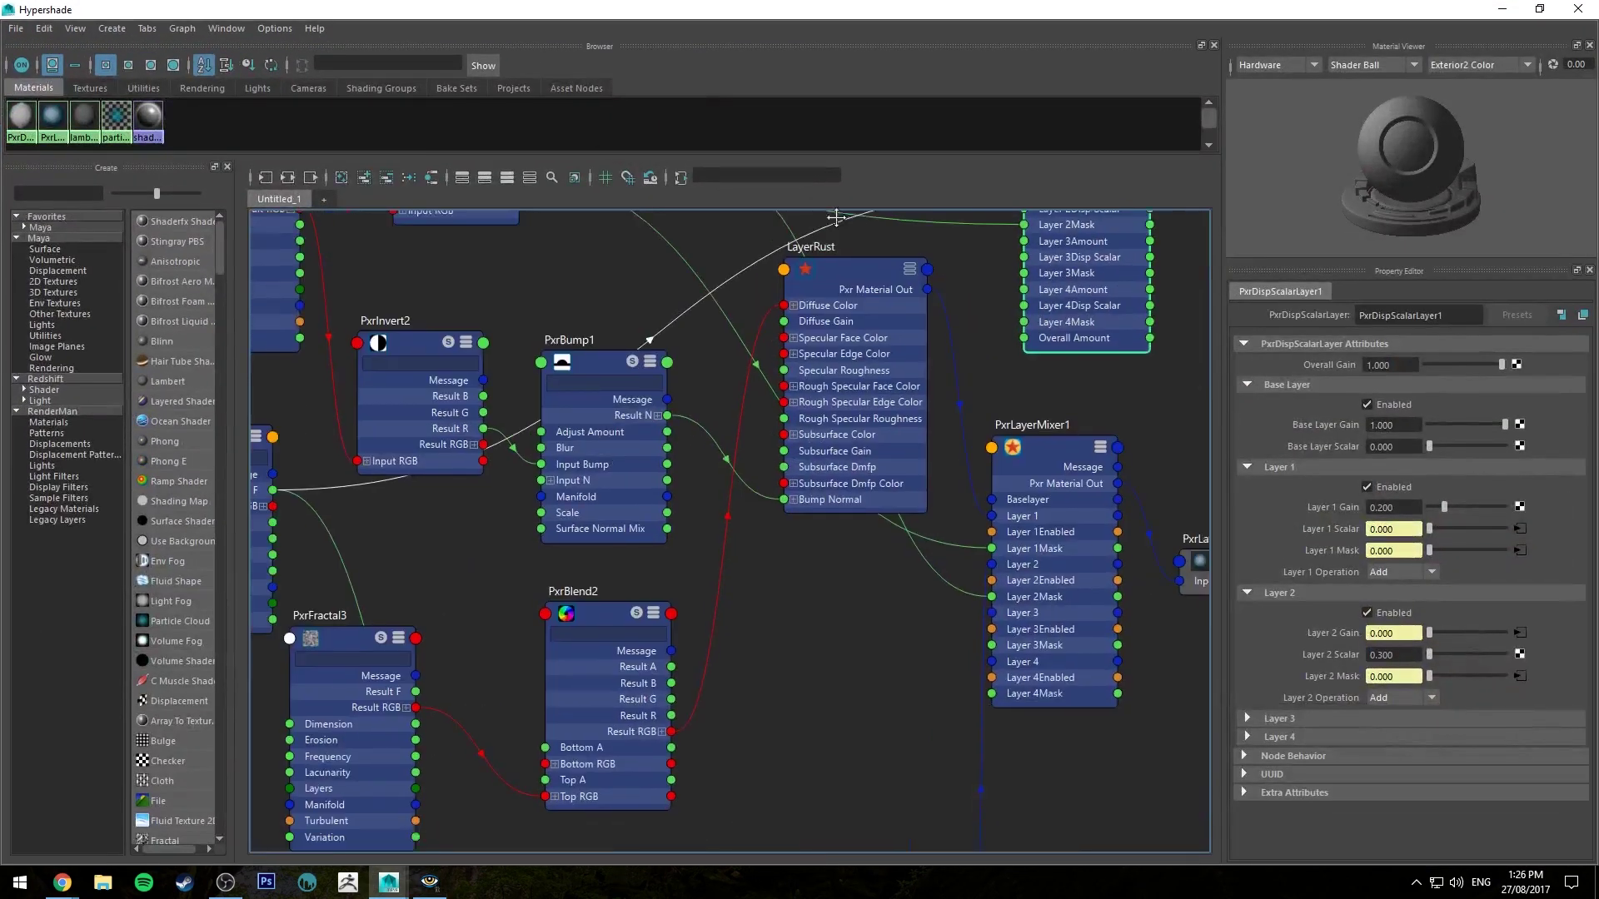
middle_click_drag(836, 218, 846, 213, "alt")
scroll(746, 389, "down", 6)
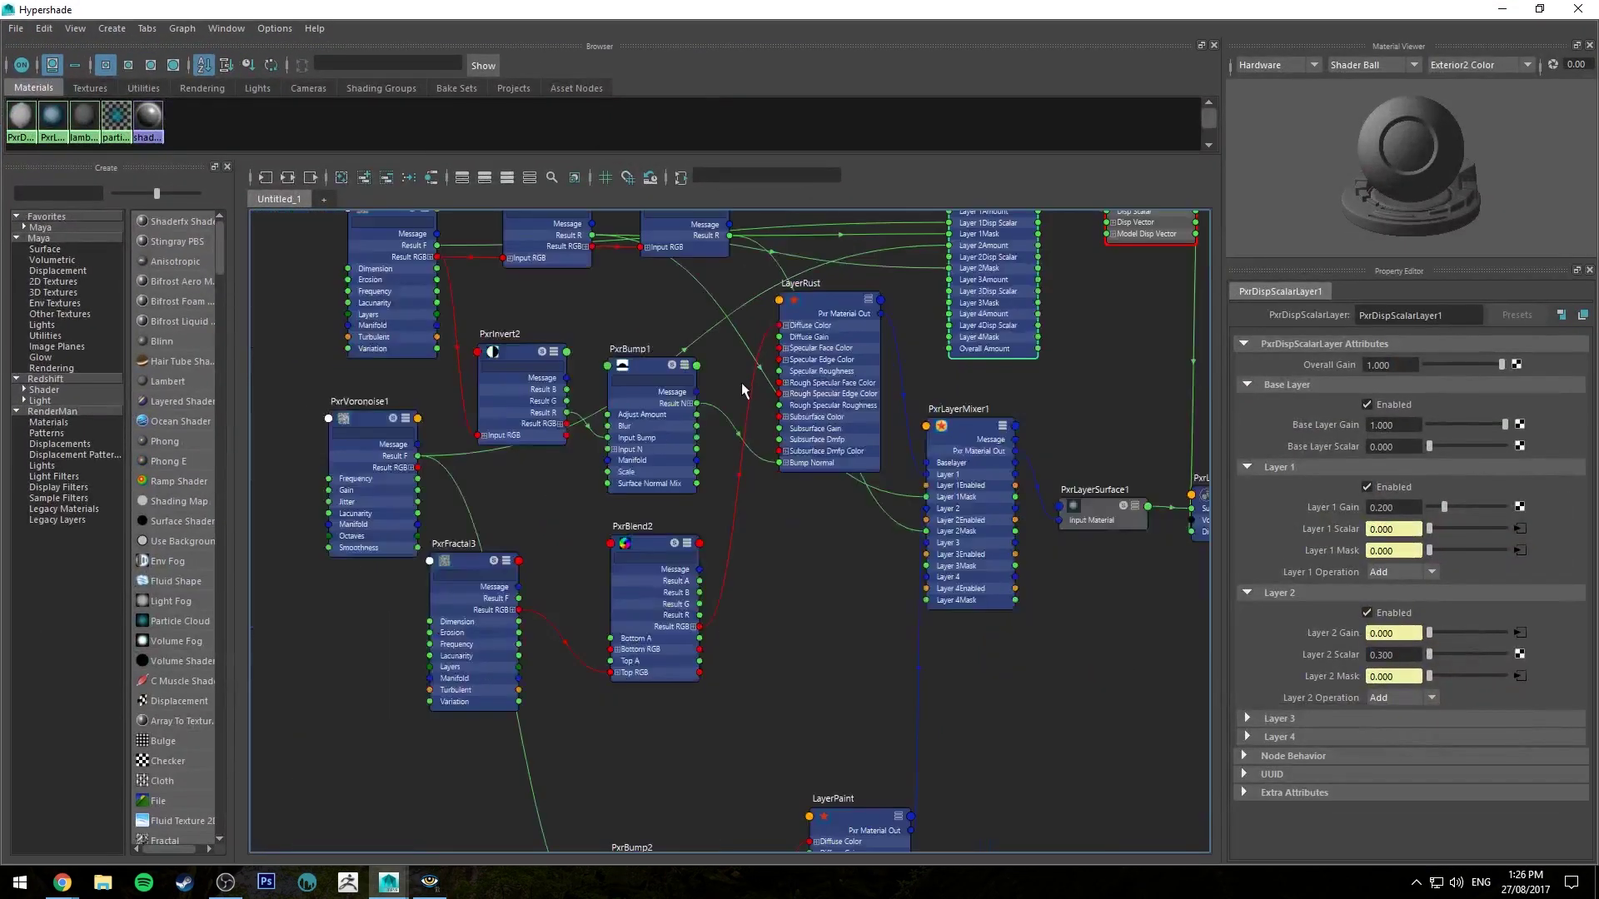
middle_click_drag(746, 376, 773, 450, "alt")
scroll(770, 444, "up", 2)
scroll(770, 444, "up", 2)
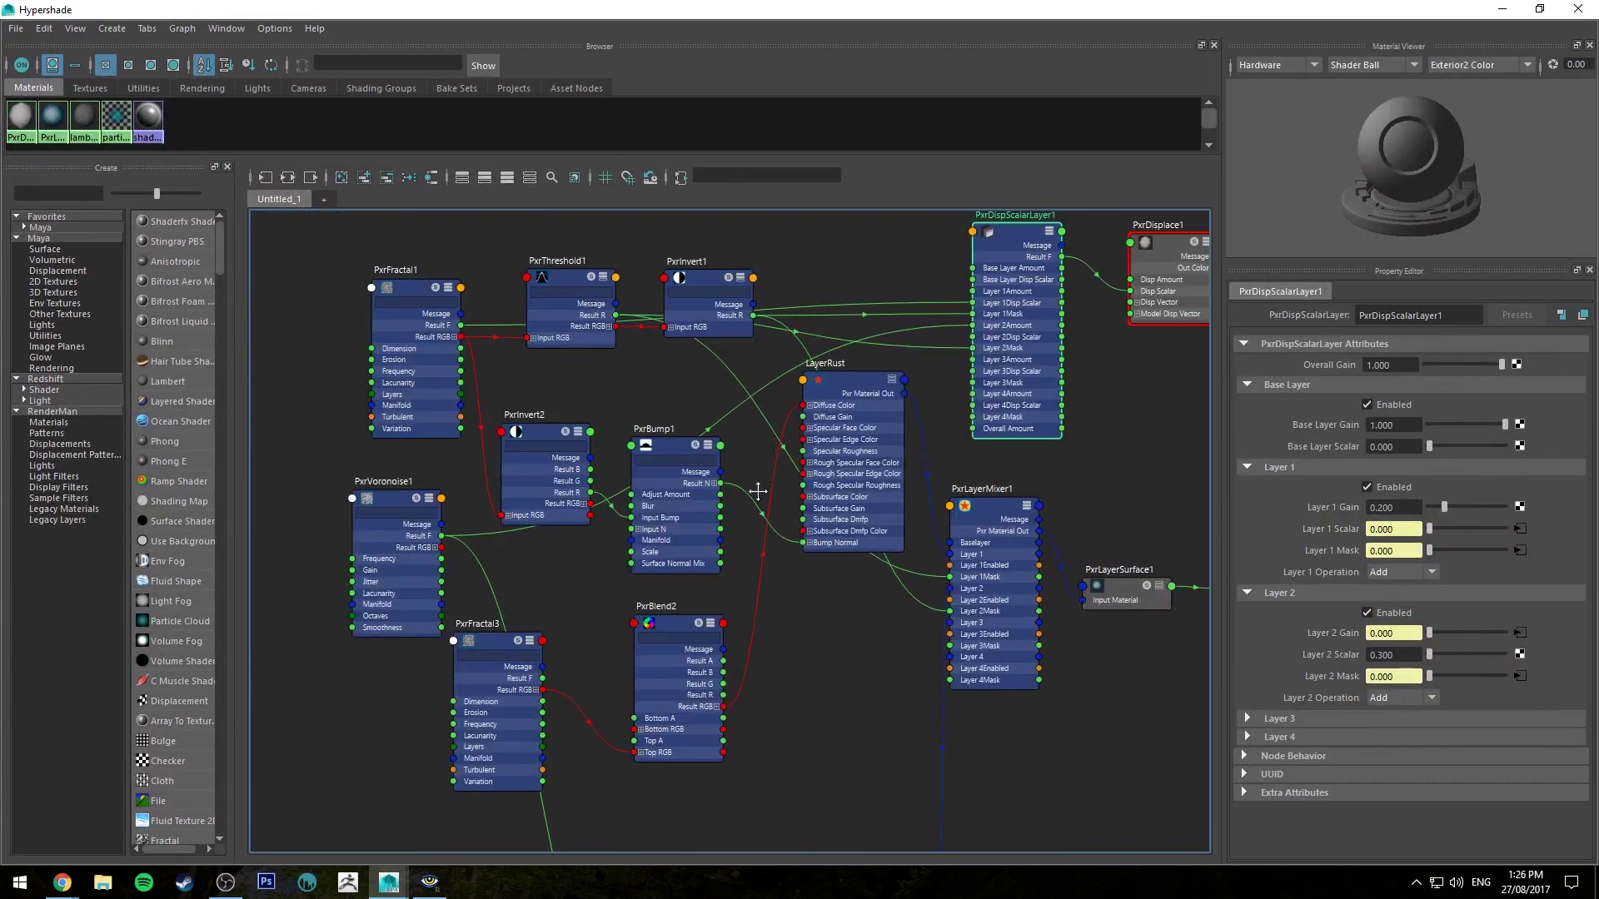
left_click(638, 435)
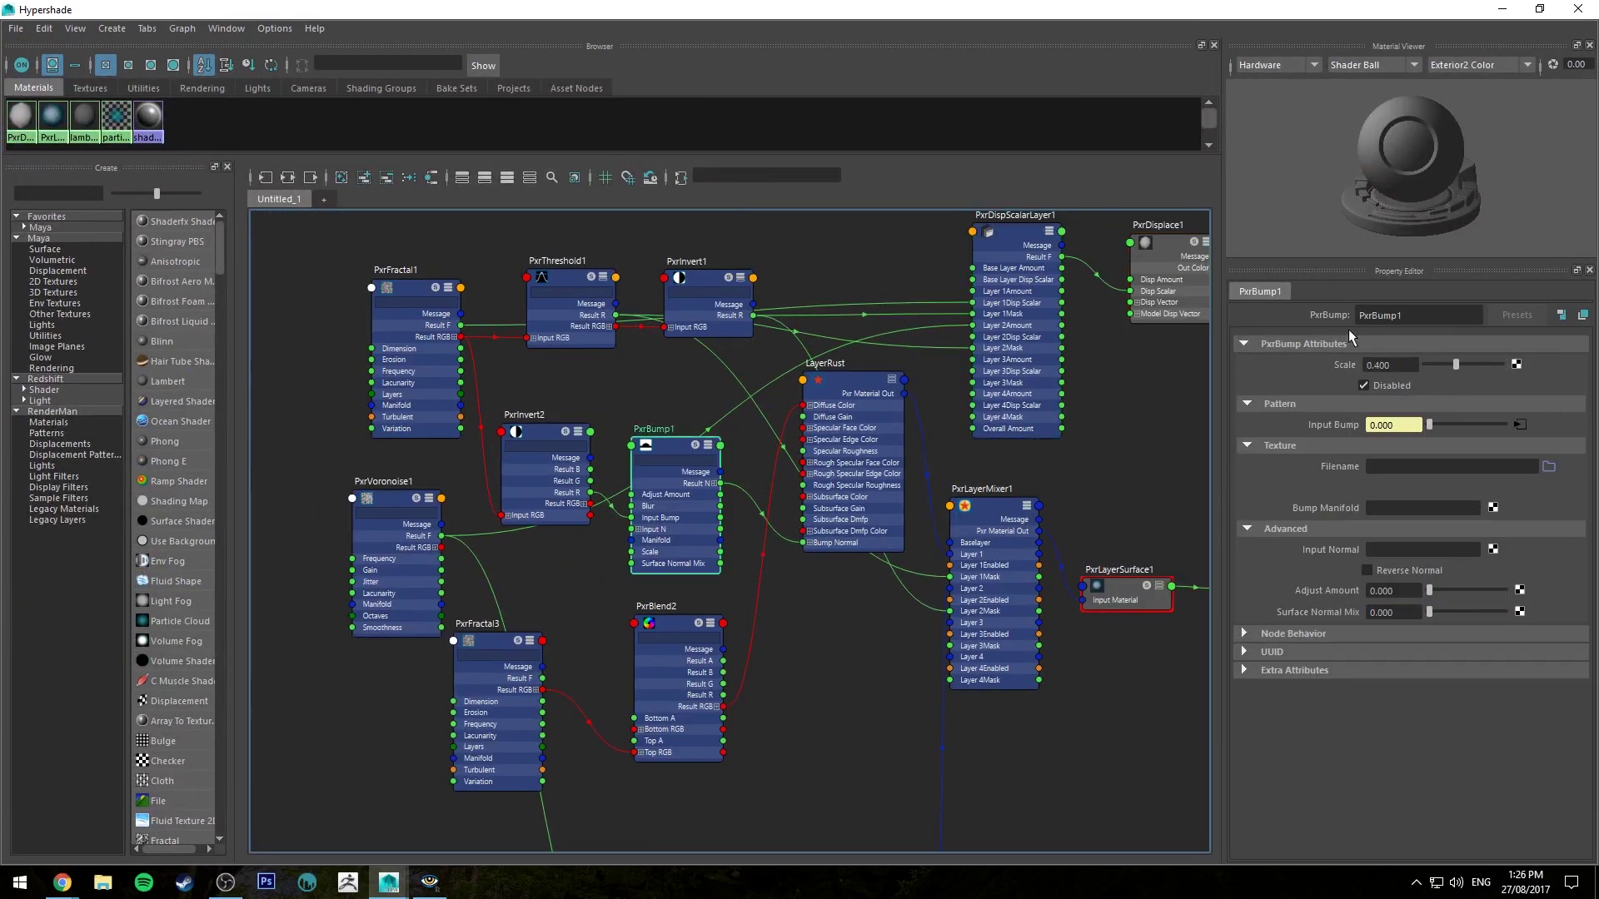
left_click(1364, 385)
middle_click_drag(813, 628, 792, 261, "alt")
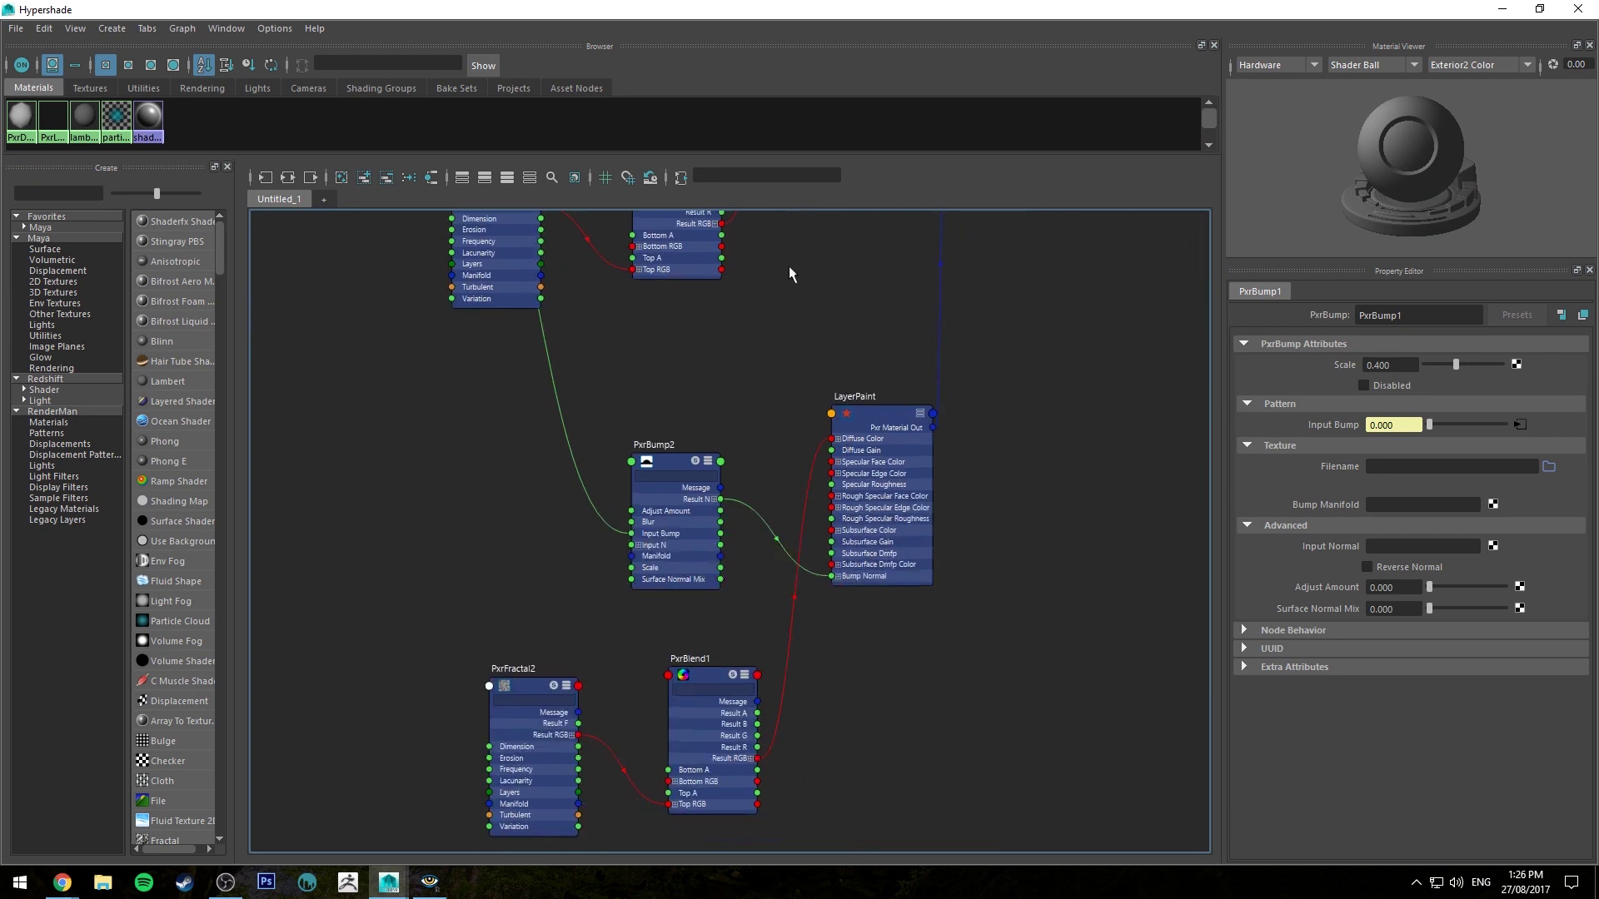
left_click(675, 464)
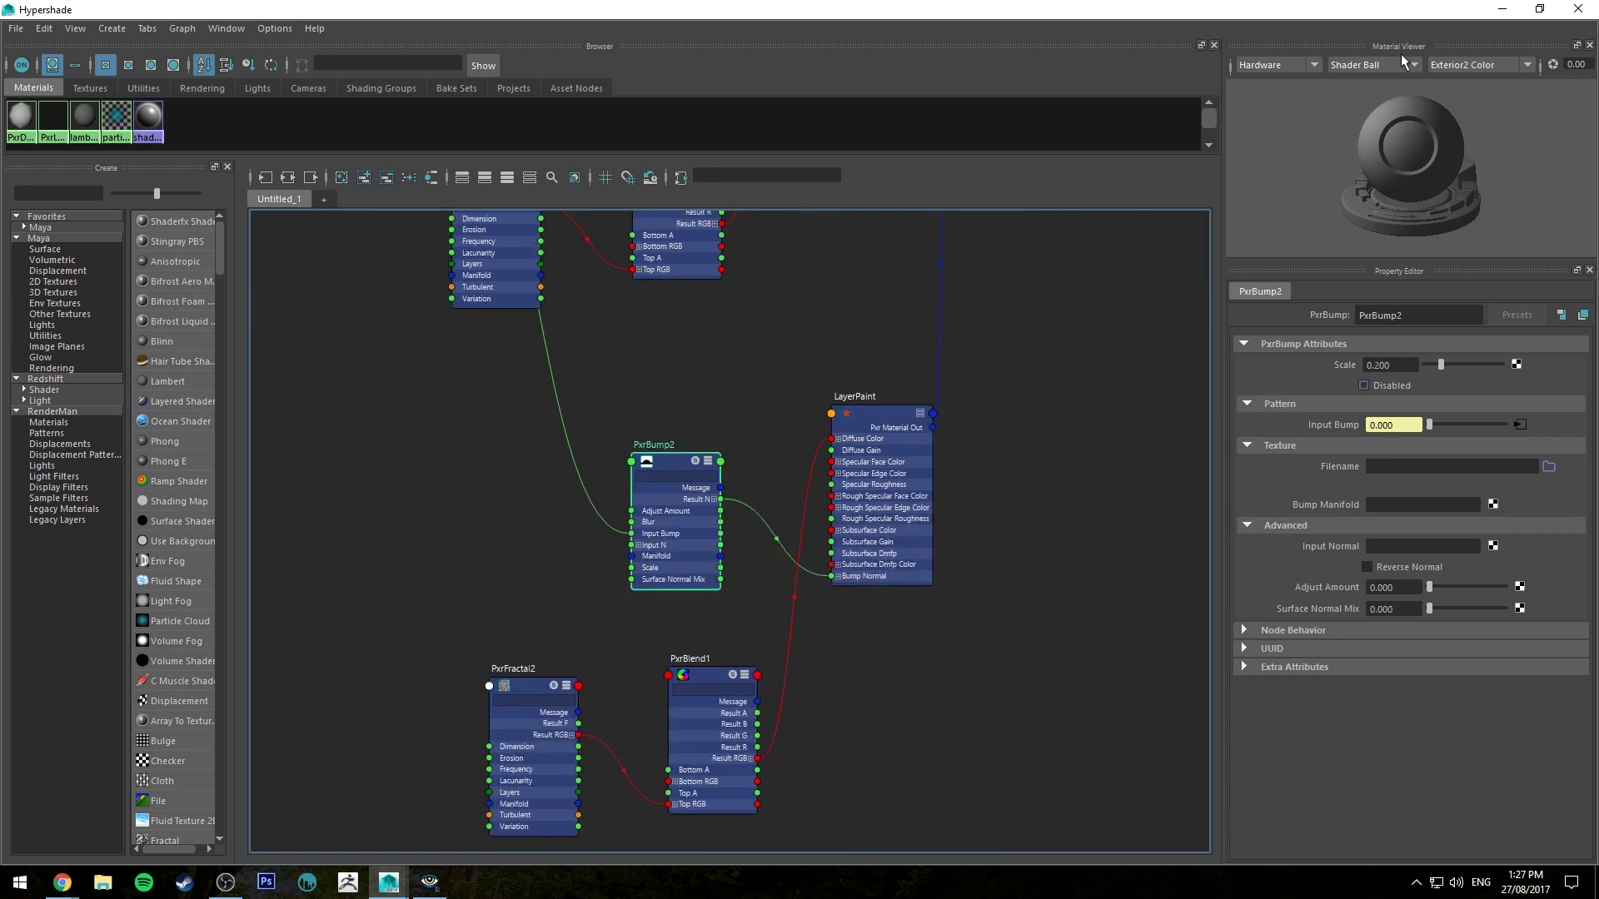
left_click(1503, 9)
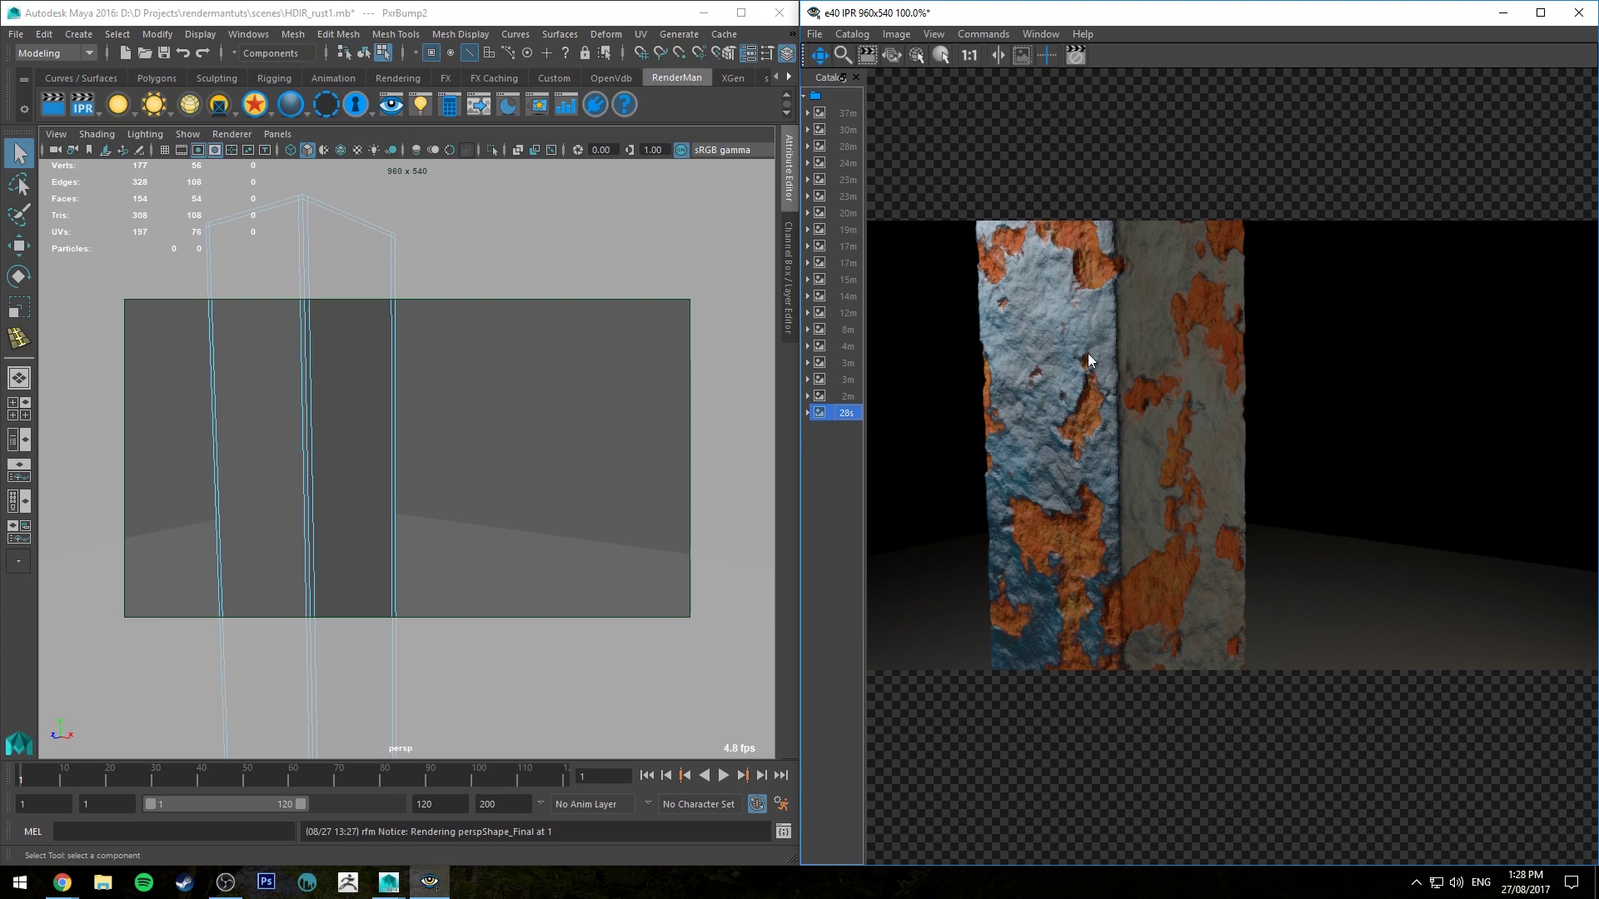
Step: Examine the close-up IPR render with bump and displacement combined, and restore the bookmarked view of the whole pillar
left_click(56, 133)
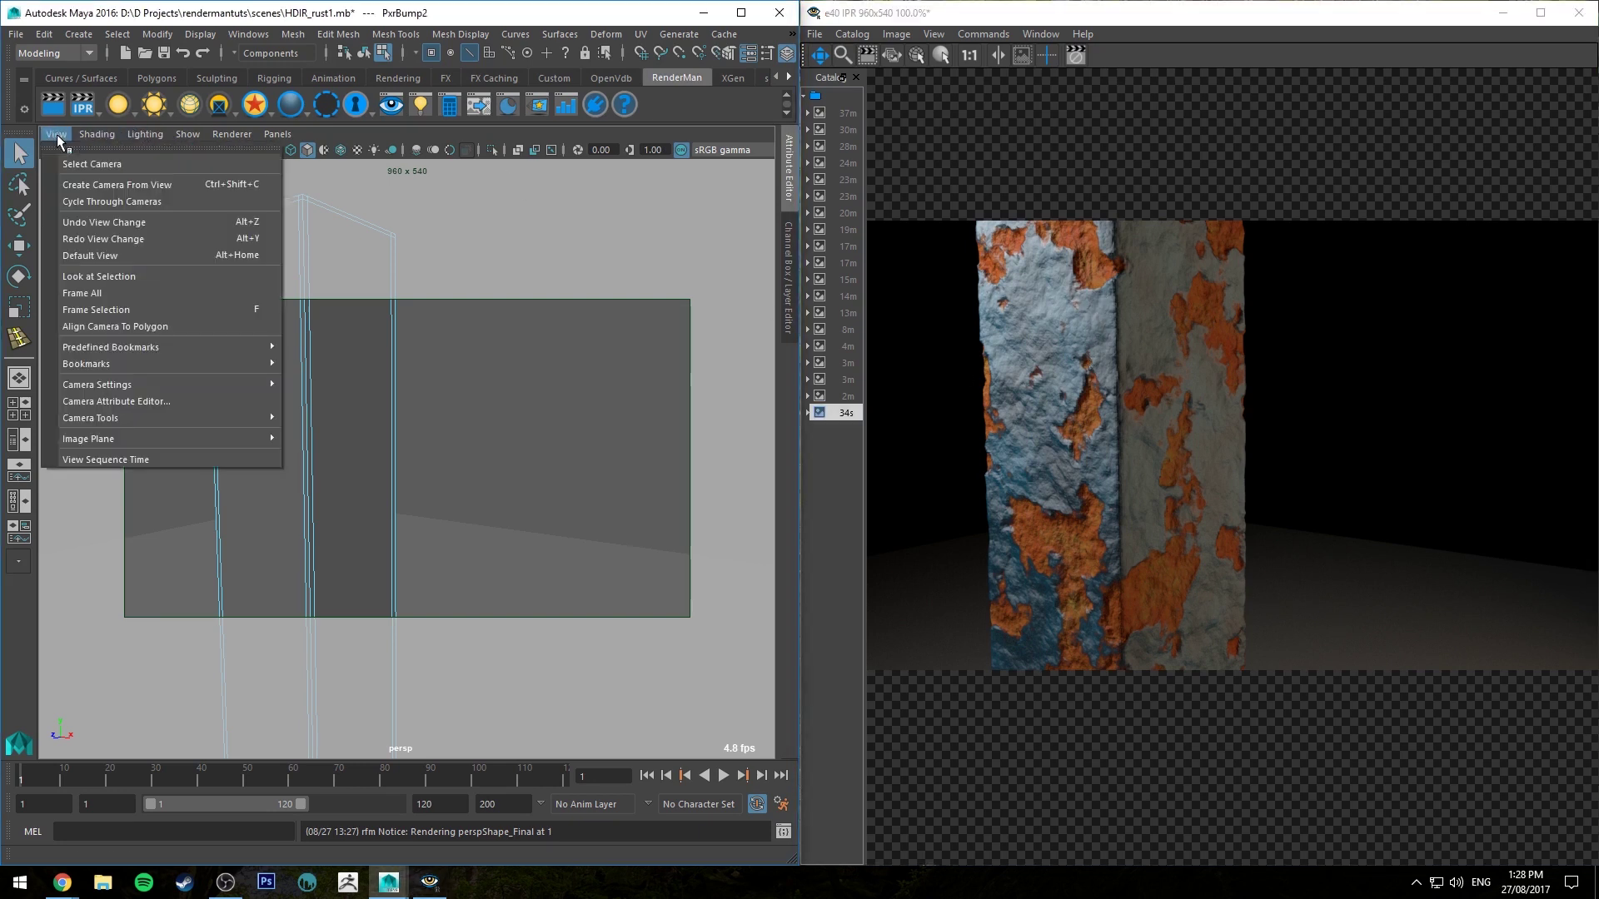
left_click(1135, 301)
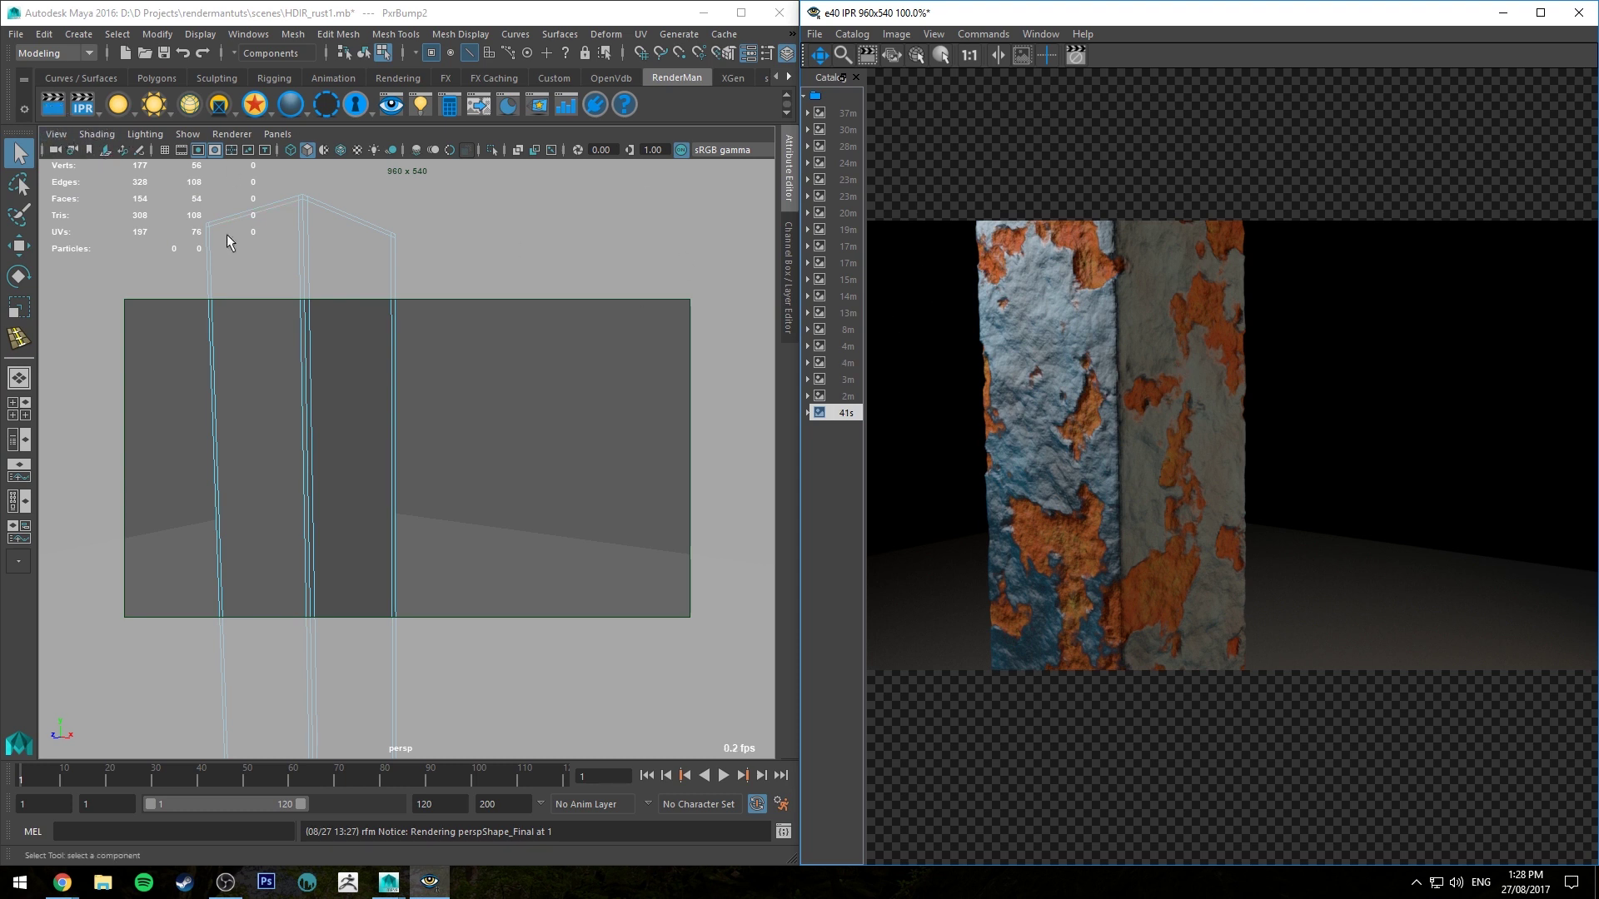
left_click(55, 134)
mouse_move(167, 358)
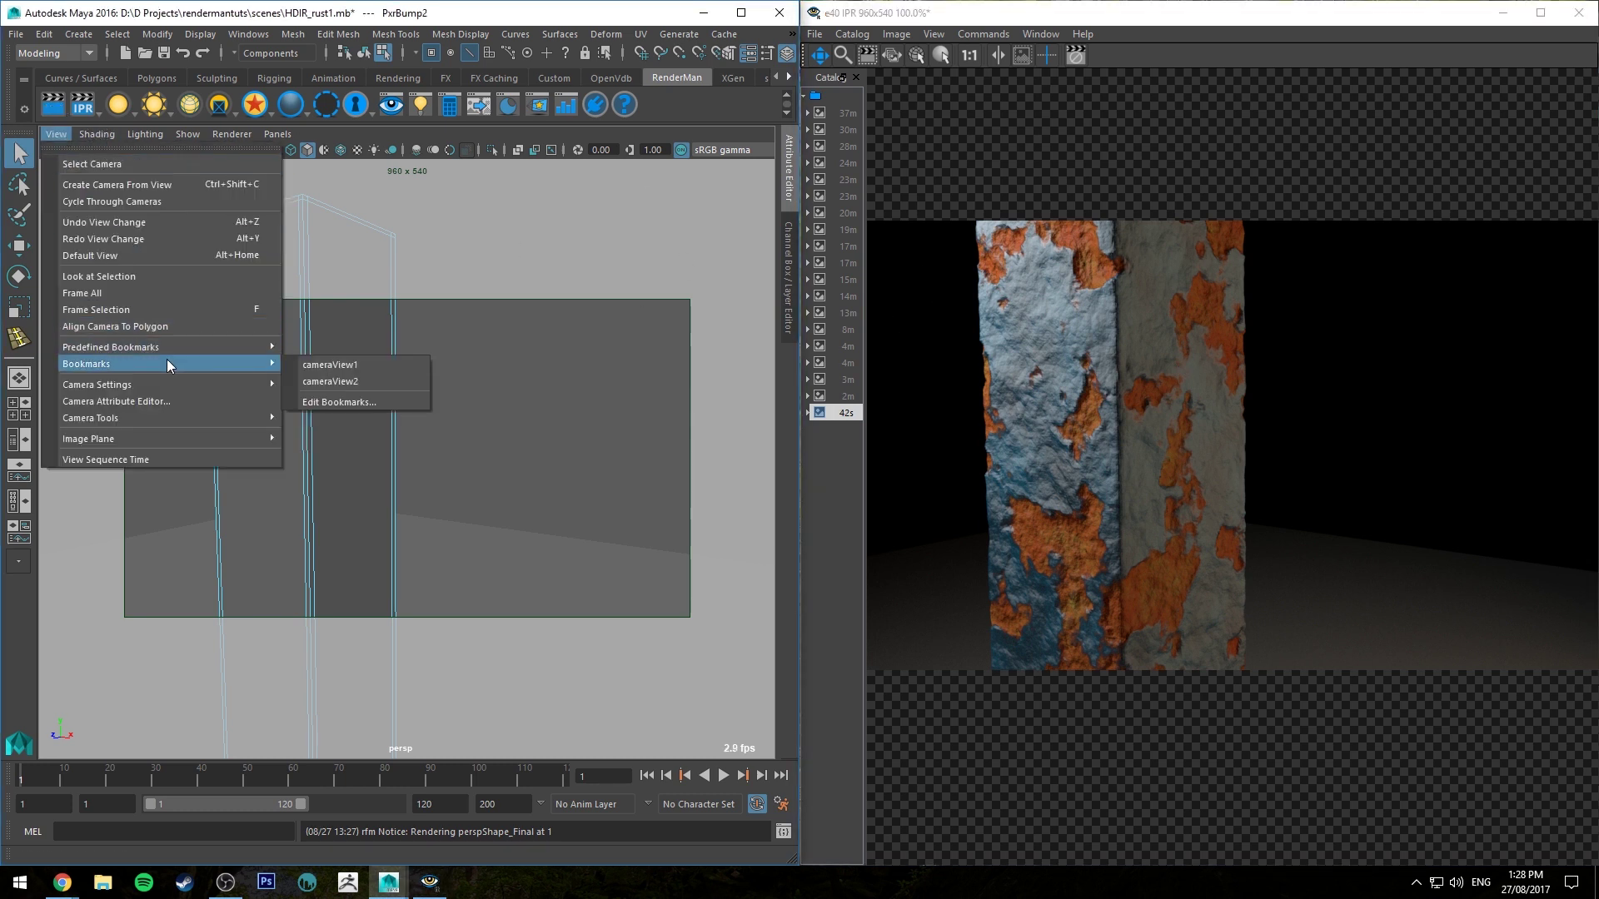
left_click(322, 377)
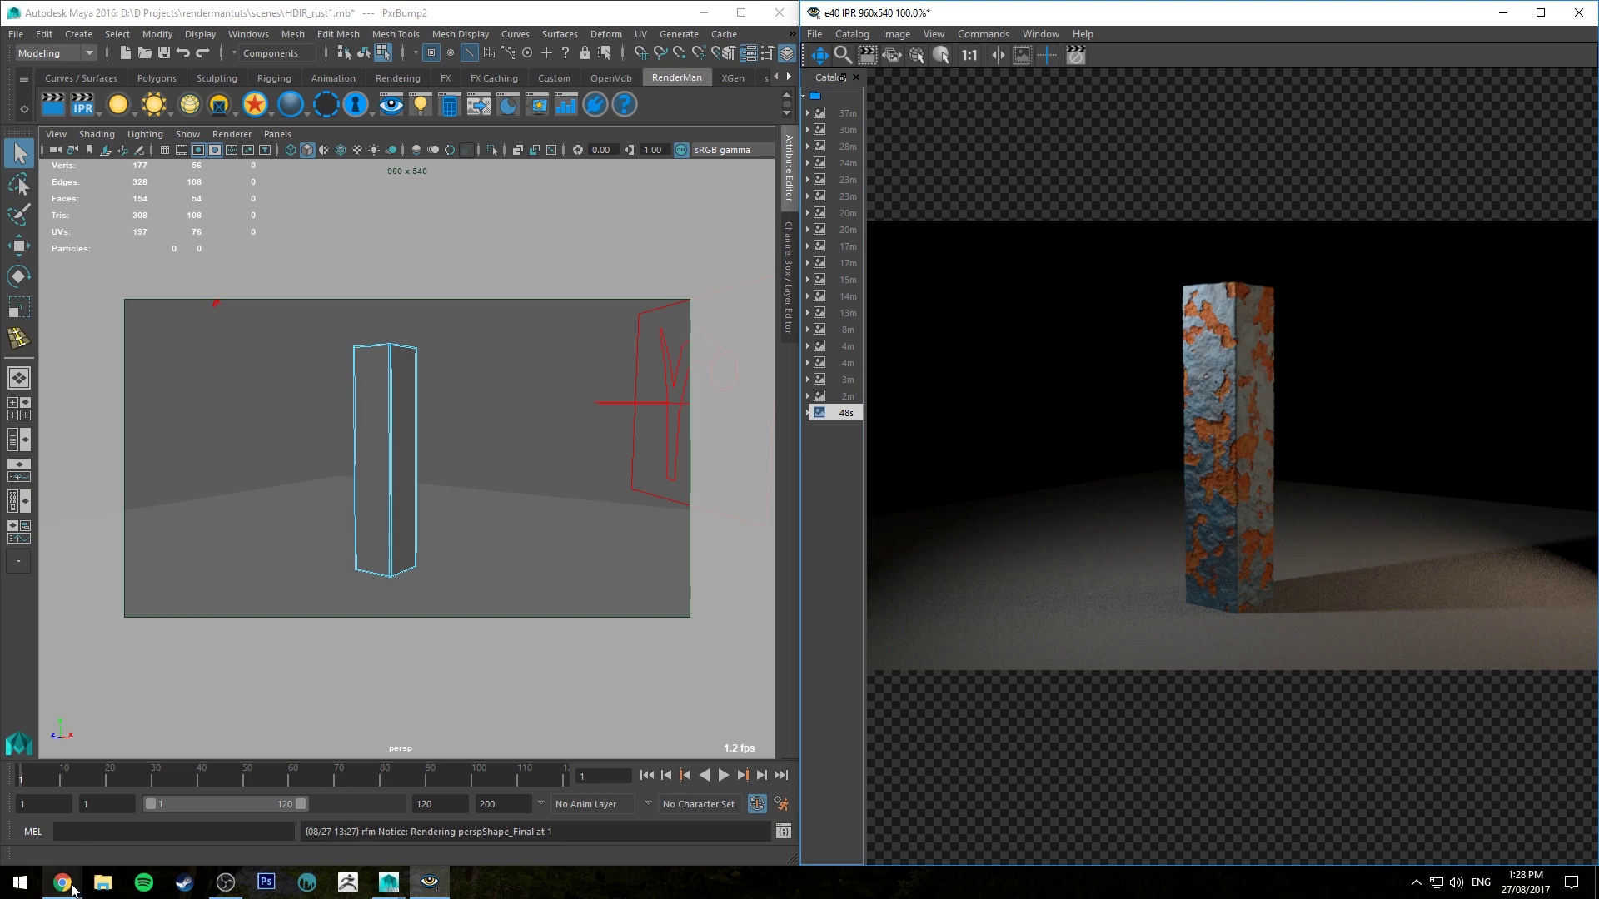
Step: Switch to Chrome to compare the reference photo of the rusted blue pillar with the render, and return to the render window
mouse_move(63, 883)
left_click(206, 836)
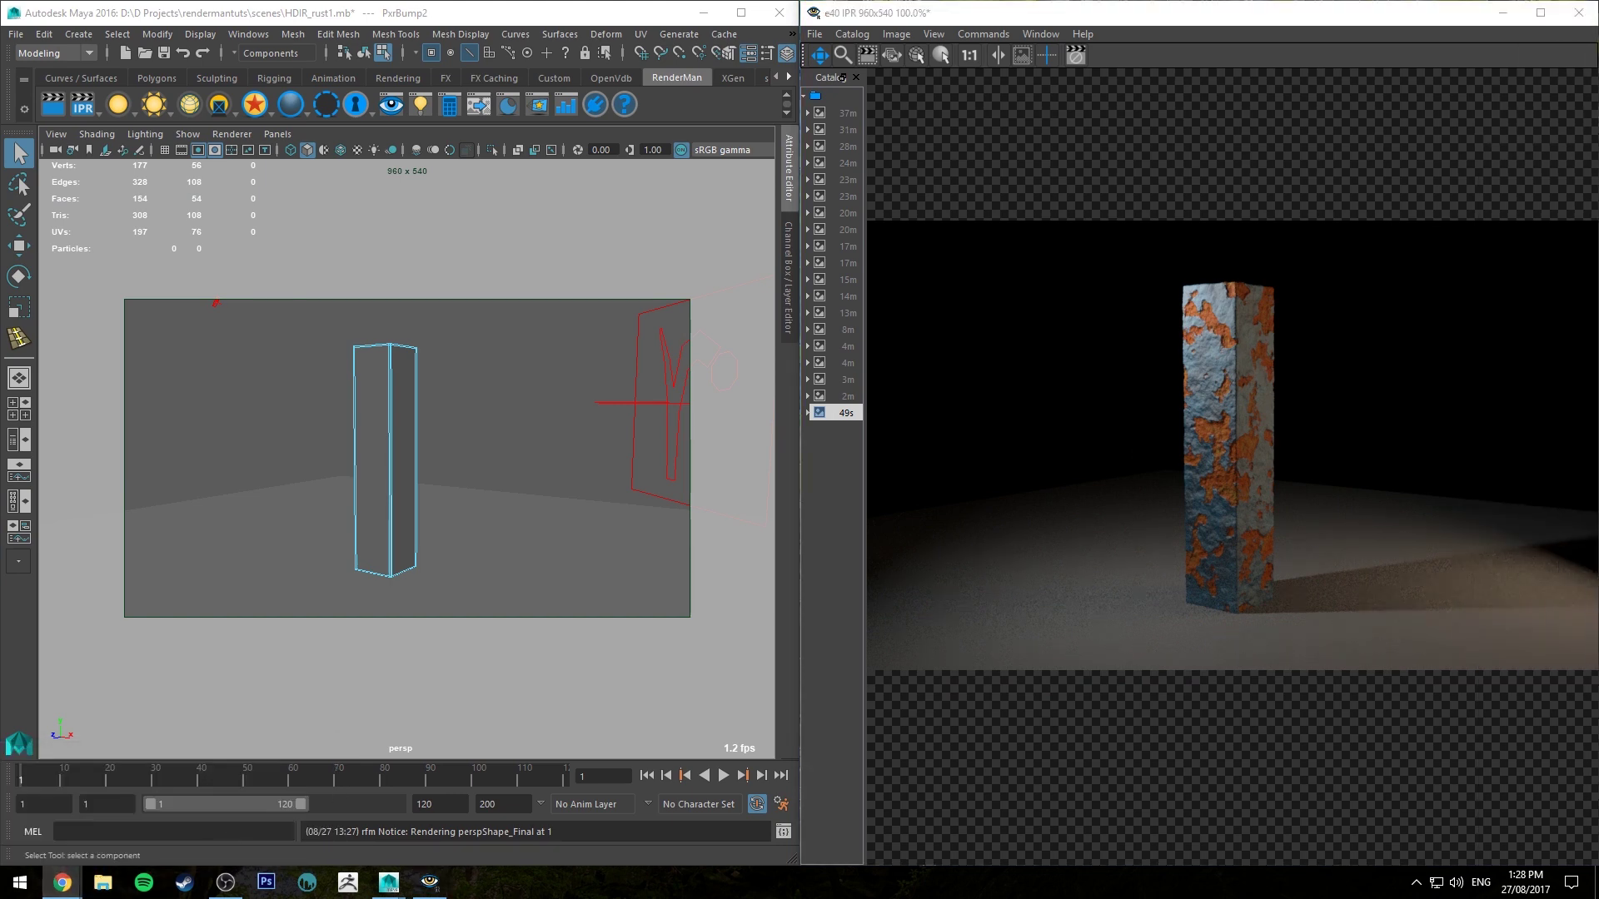
left_click_drag(1598, 86, 494, 66)
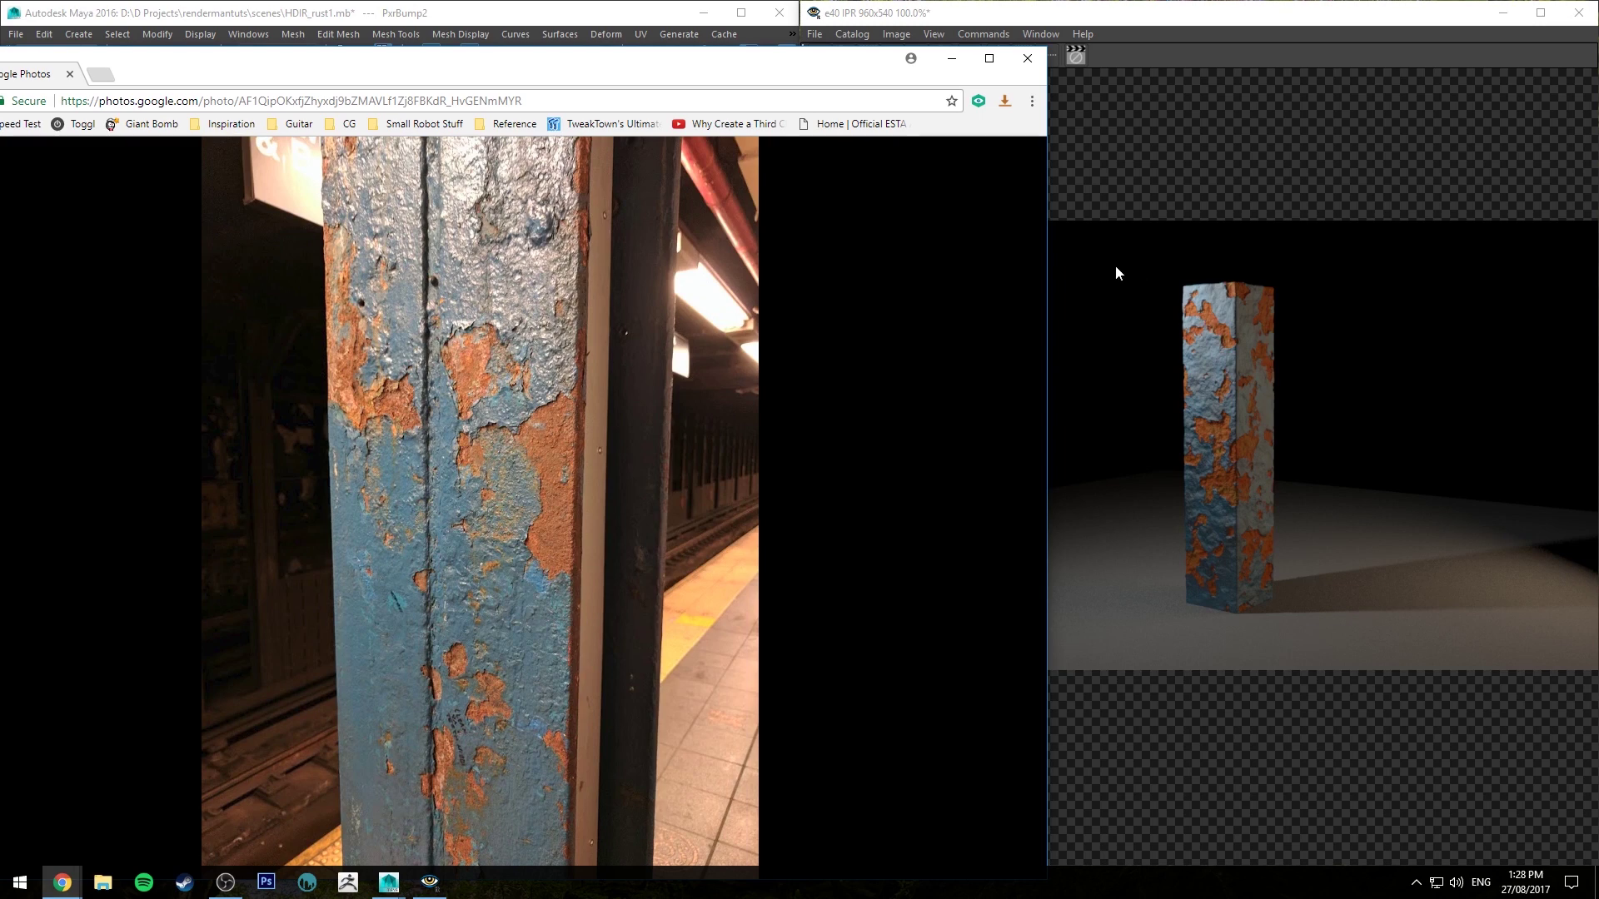
left_click_drag(708, 74, 1598, 25)
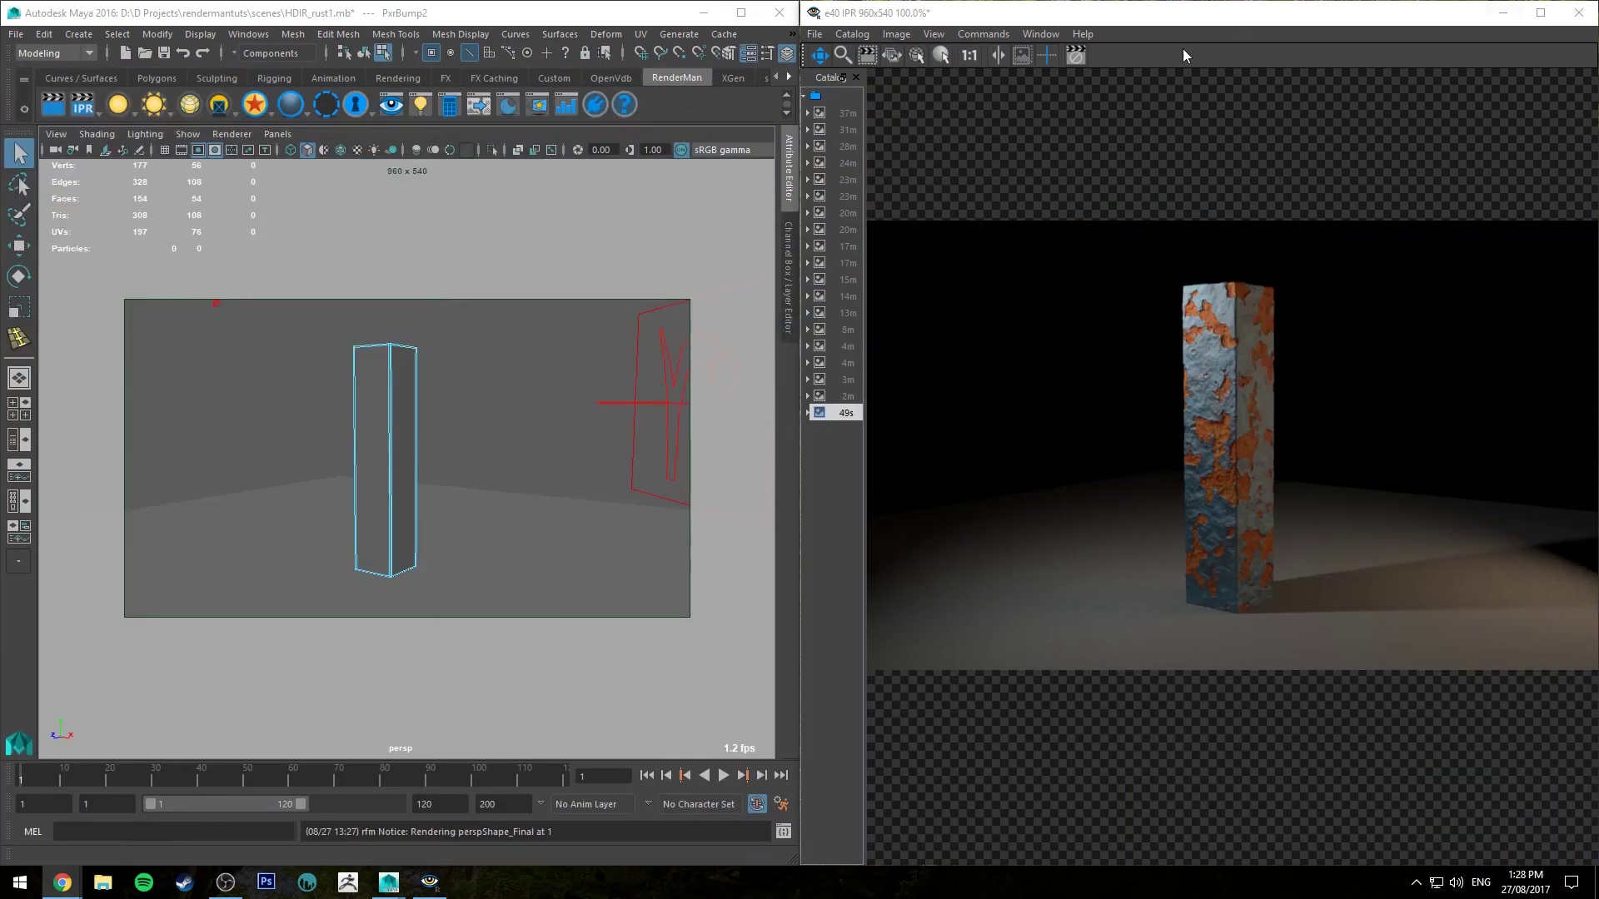
left_click(1251, 273)
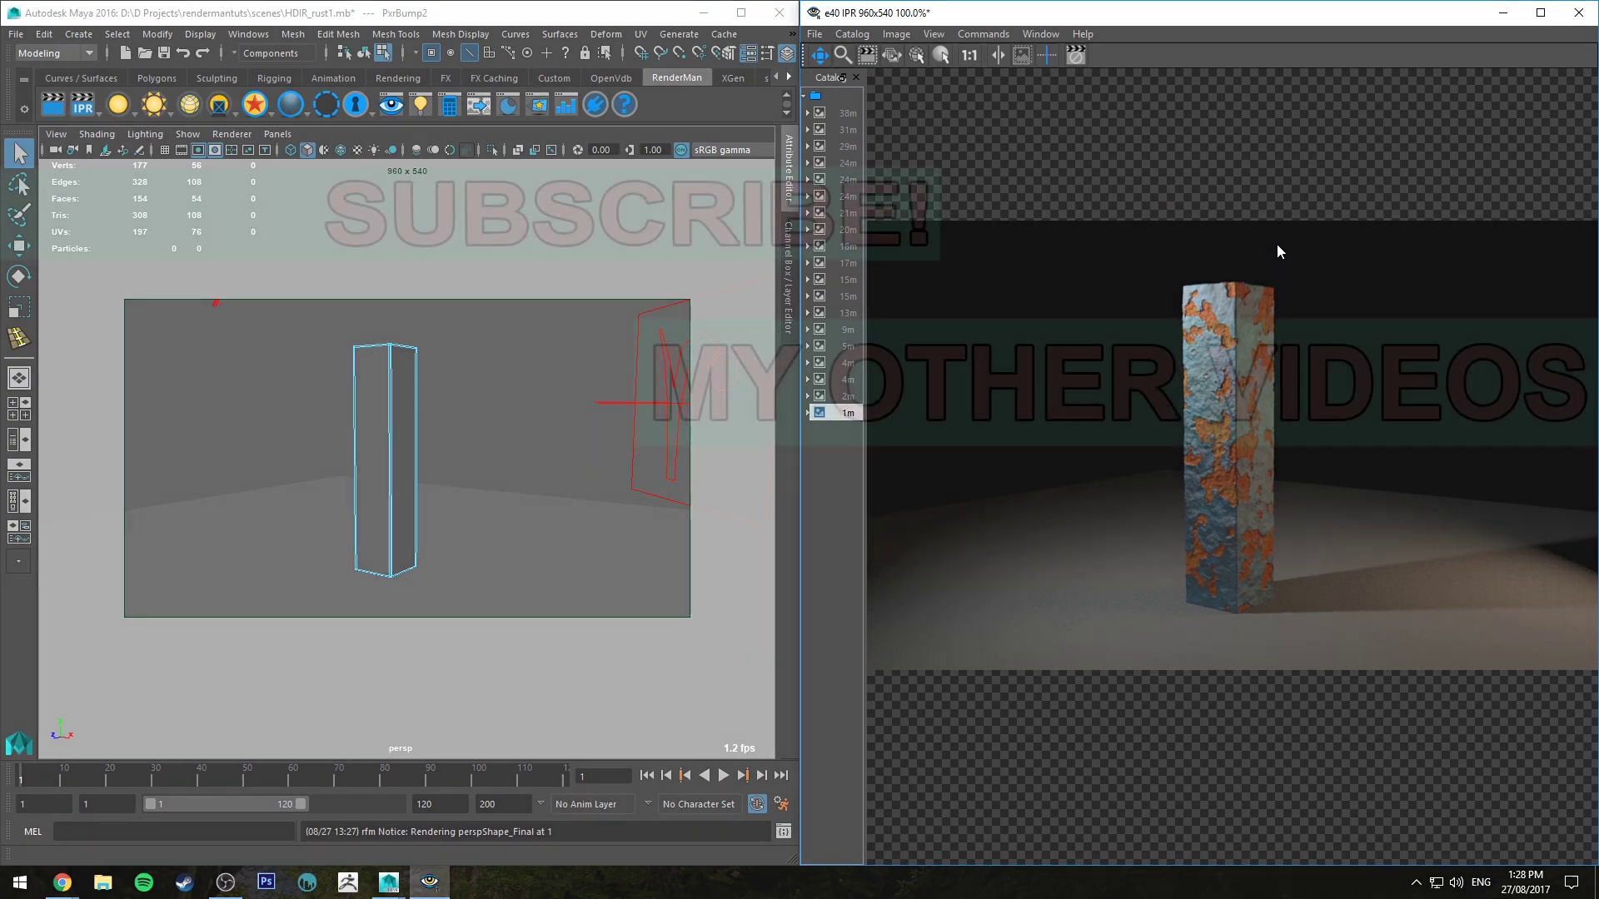